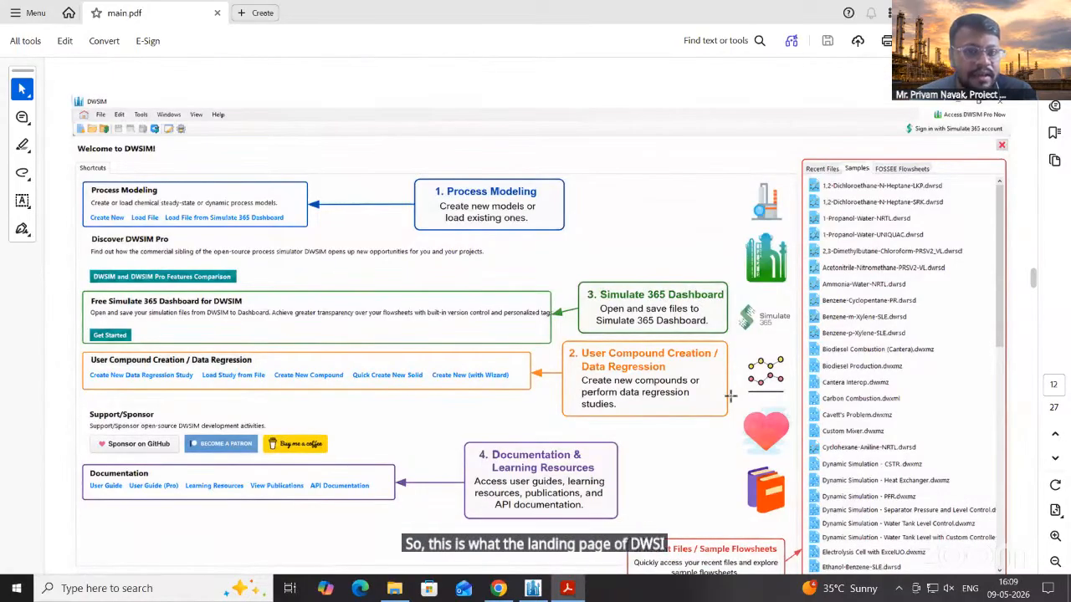
Examine the Unit Operations in DWSIM slide, from streams and pressure changers through exchangers, reactors and columns to solids
{"action": "scroll", "coordinate": [730, 395], "scroll_direction": "down", "scroll_amount": 1}
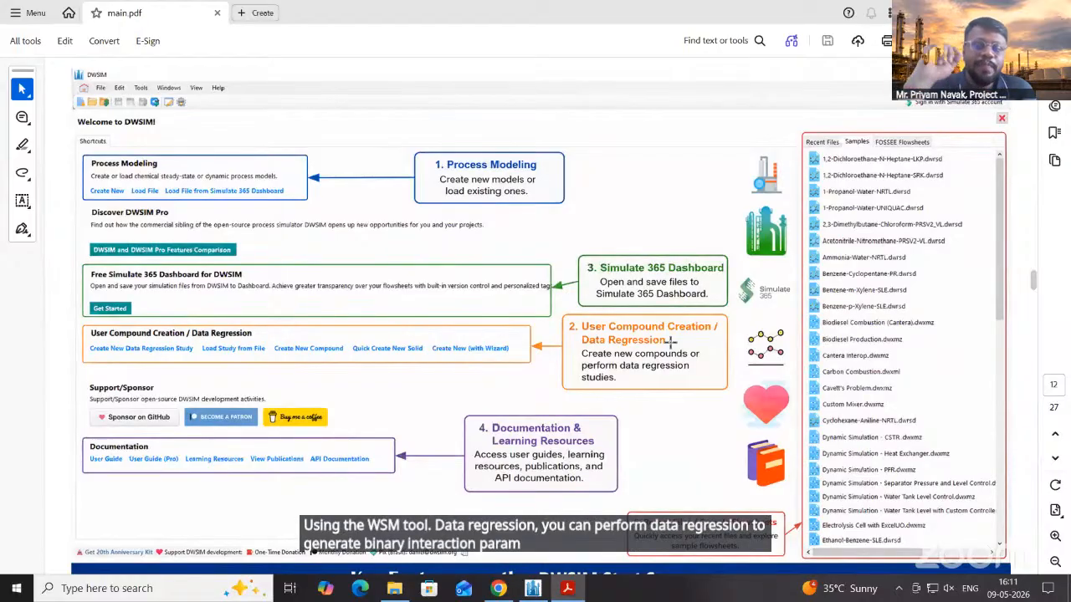
{"action": "scroll", "coordinate": [670, 343], "scroll_direction": "down", "scroll_amount": 2}
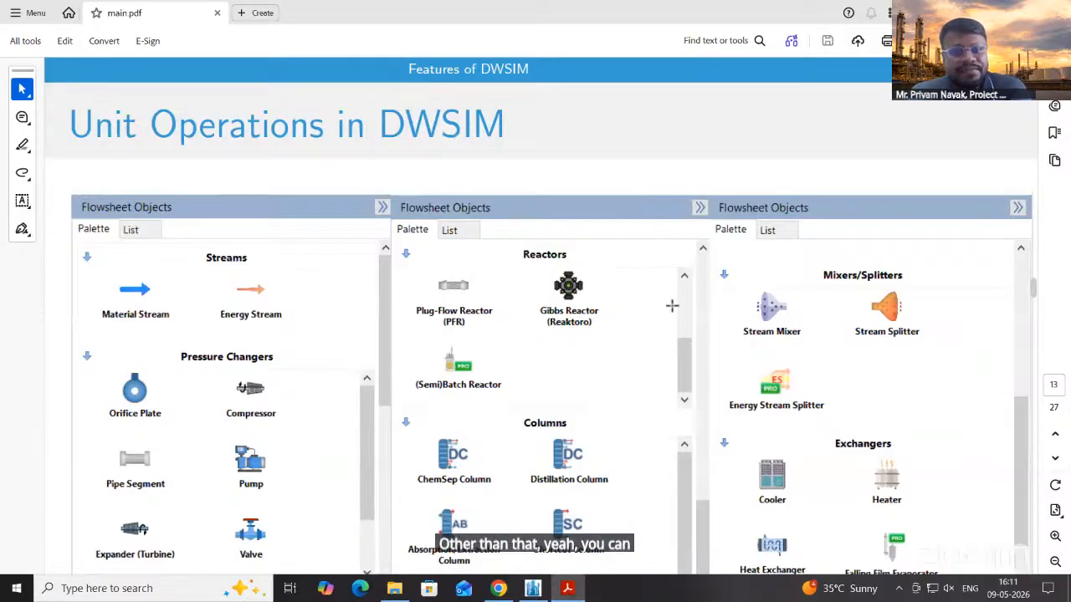
{"action": "scroll", "coordinate": [672, 306], "scroll_direction": "down", "scroll_amount": 2}
{"action": "scroll", "coordinate": [672, 306], "scroll_direction": "down", "scroll_amount": 1}
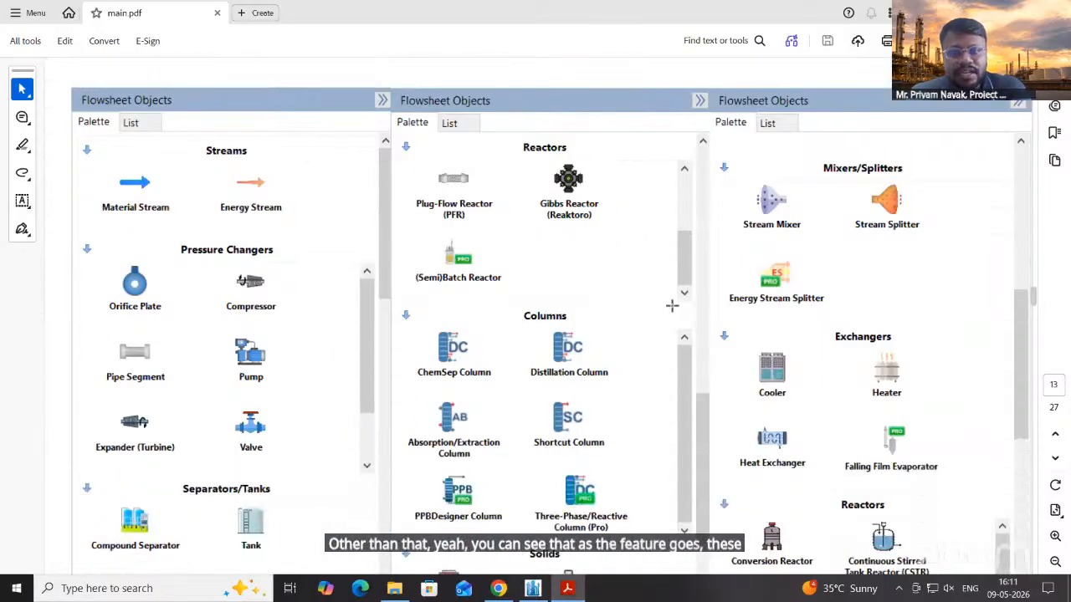
{"action": "scroll", "coordinate": [672, 306], "scroll_direction": "down", "scroll_amount": 1}
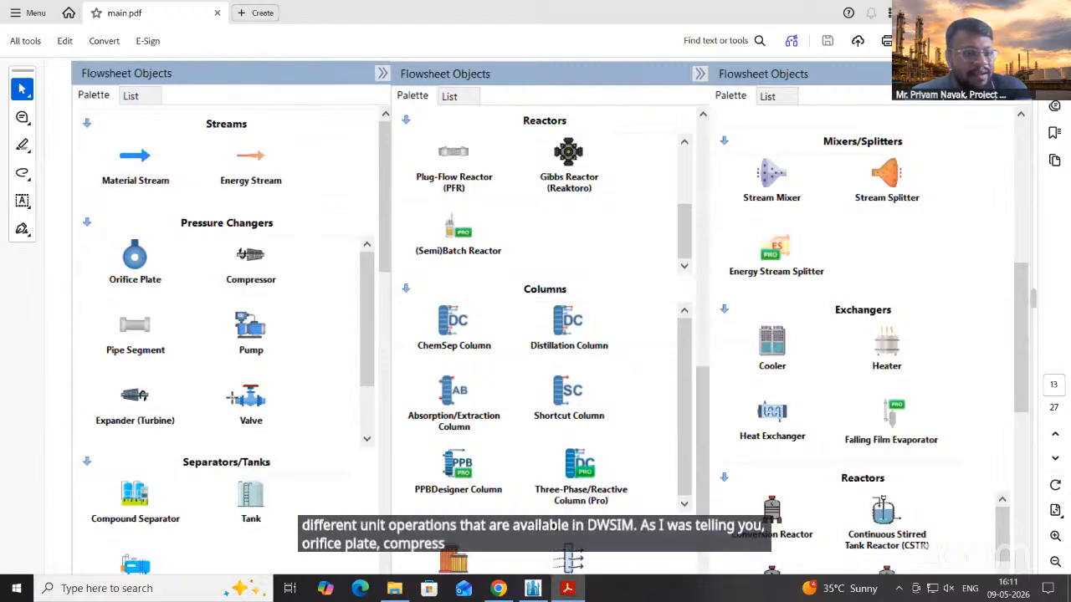
{"action": "scroll", "coordinate": [295, 405], "scroll_direction": "down", "scroll_amount": 3}
{"action": "scroll", "coordinate": [327, 435], "scroll_direction": "up", "scroll_amount": 1}
{"action": "scroll", "coordinate": [327, 435], "scroll_direction": "up", "scroll_amount": 2}
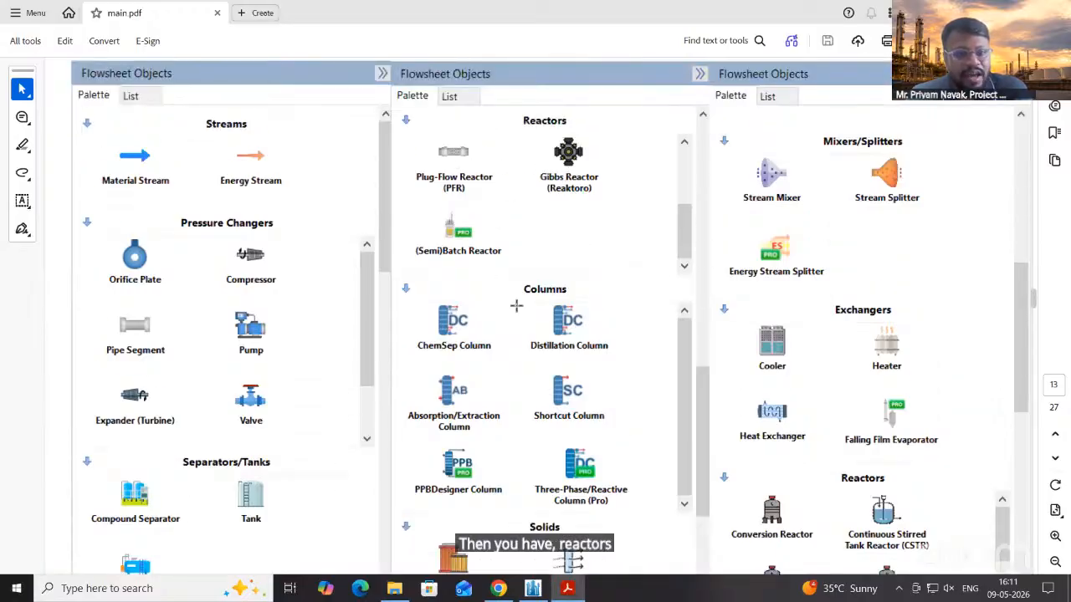
{"action": "scroll", "coordinate": [813, 296], "scroll_direction": "down", "scroll_amount": 2}
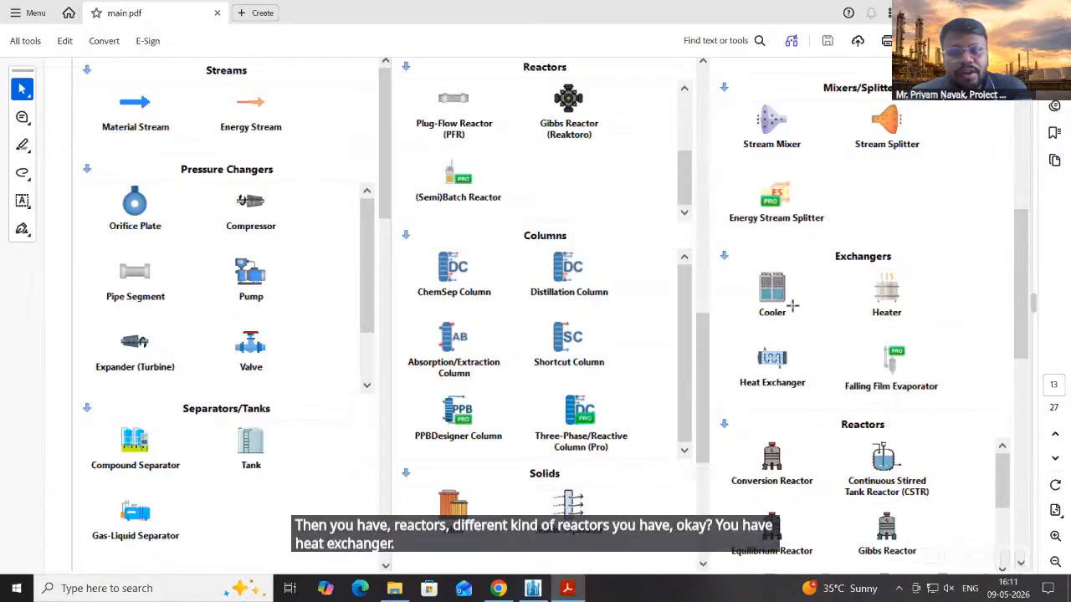
{"action": "scroll", "coordinate": [947, 434], "scroll_direction": "down", "scroll_amount": 2}
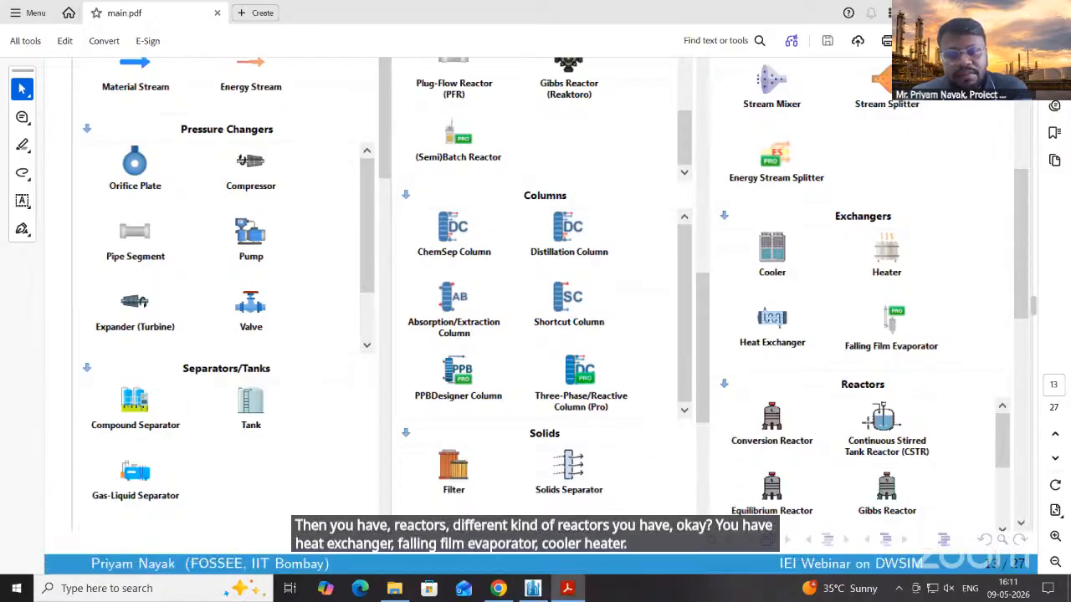
{"action": "scroll", "coordinate": [517, 298], "scroll_direction": "up", "scroll_amount": 2}
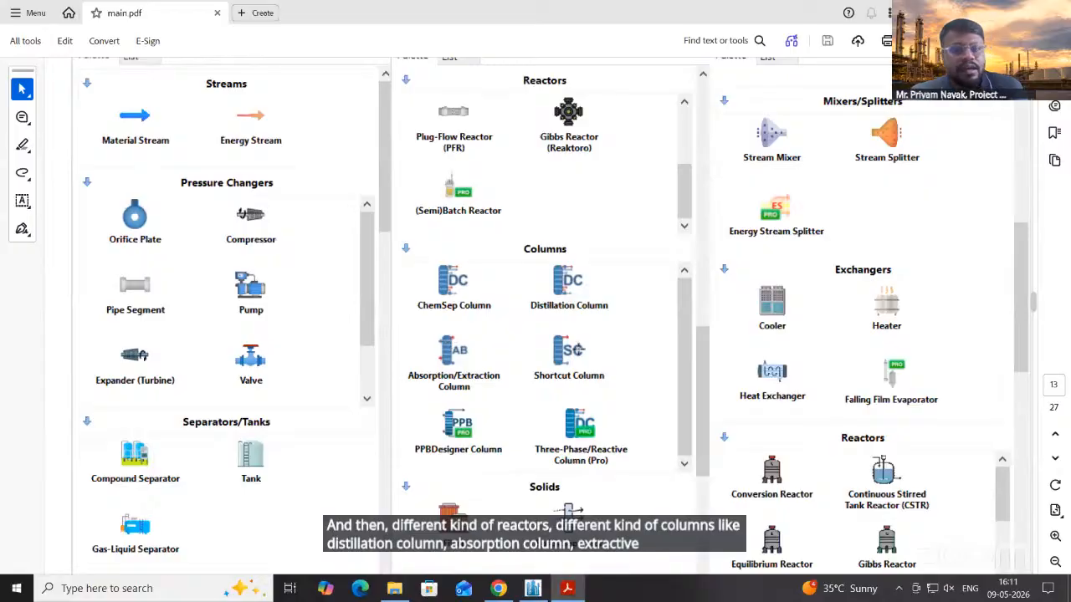
{"action": "scroll", "coordinate": [576, 350], "scroll_direction": "down", "scroll_amount": 2}
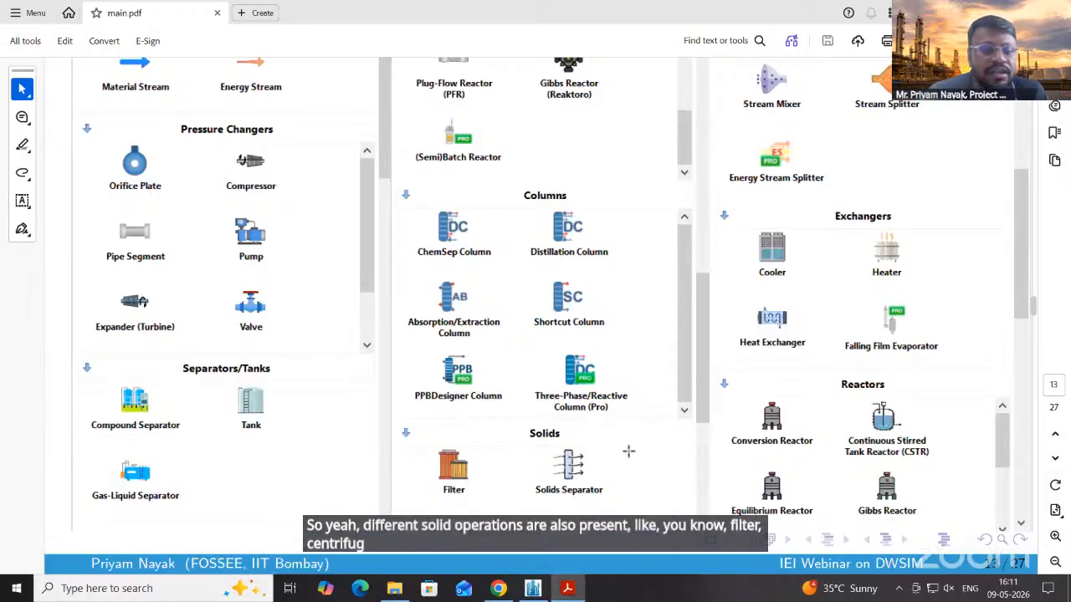
{"action": "scroll", "coordinate": [628, 452], "scroll_direction": "up", "scroll_amount": 2}
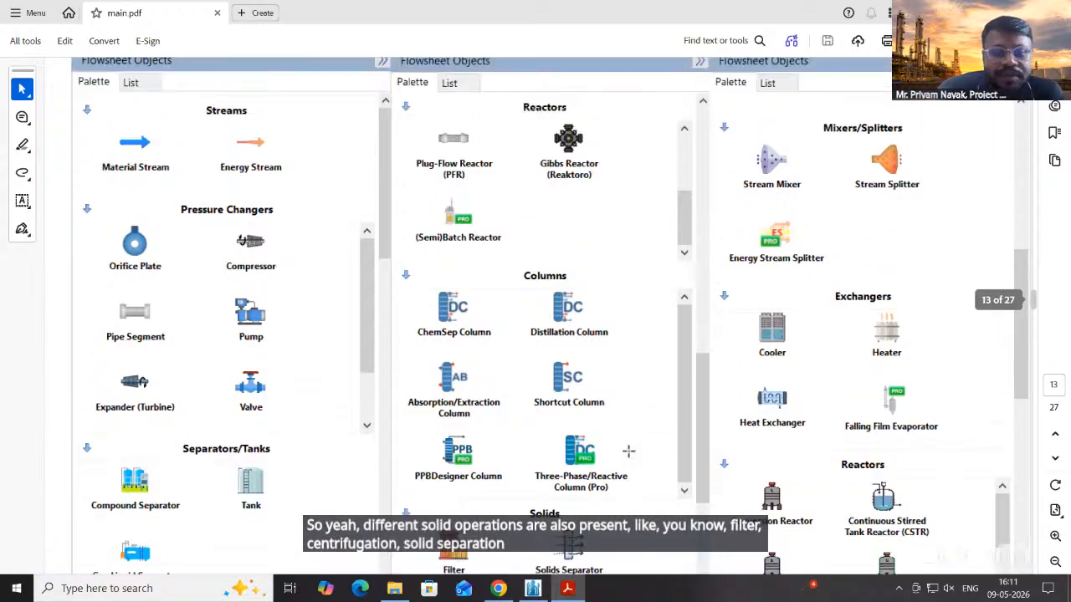
{"action": "scroll", "coordinate": [629, 451], "scroll_direction": "down", "scroll_amount": 1}
{"action": "scroll", "coordinate": [628, 451], "scroll_direction": "up", "scroll_amount": 3}
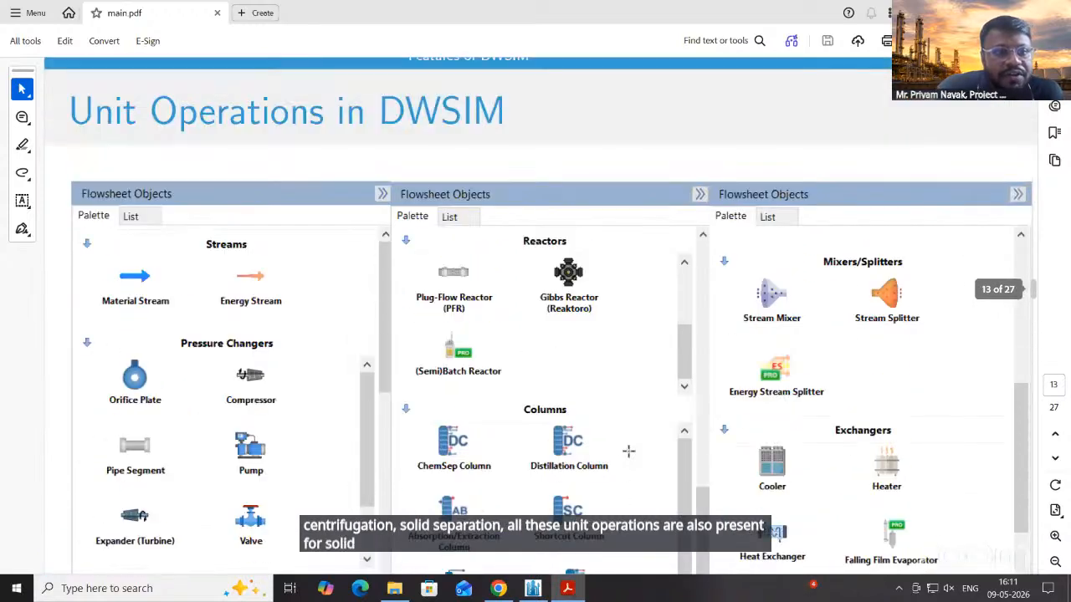
Fit the whole slide in view and go on to the Available Property Packages in DWSIM slide
{"action": "left_click", "coordinate": [1055, 562]}
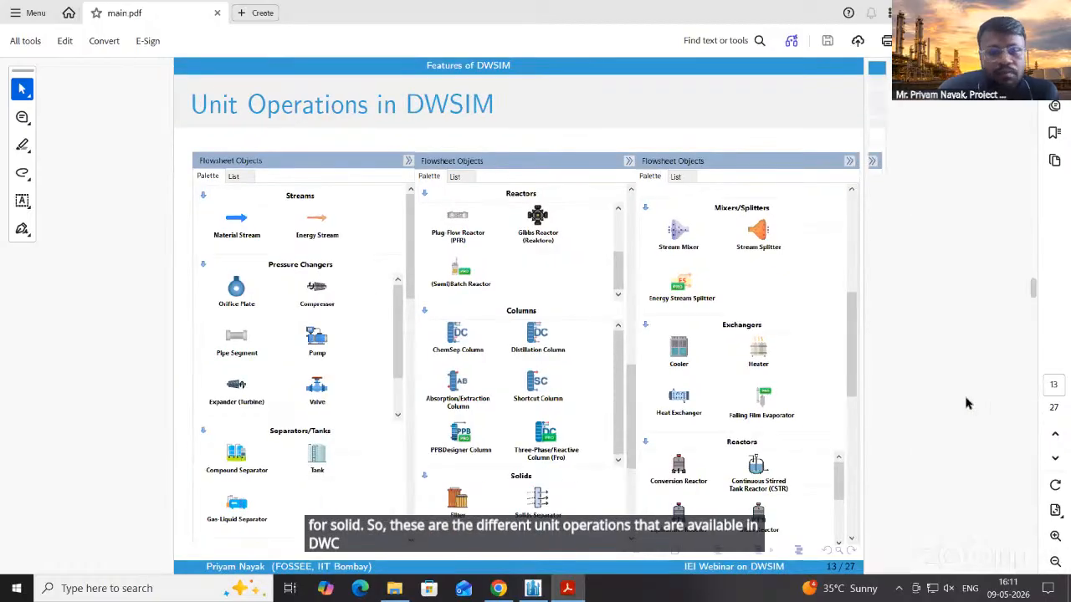
{"action": "scroll", "coordinate": [967, 403], "scroll_direction": "down", "scroll_amount": 1}
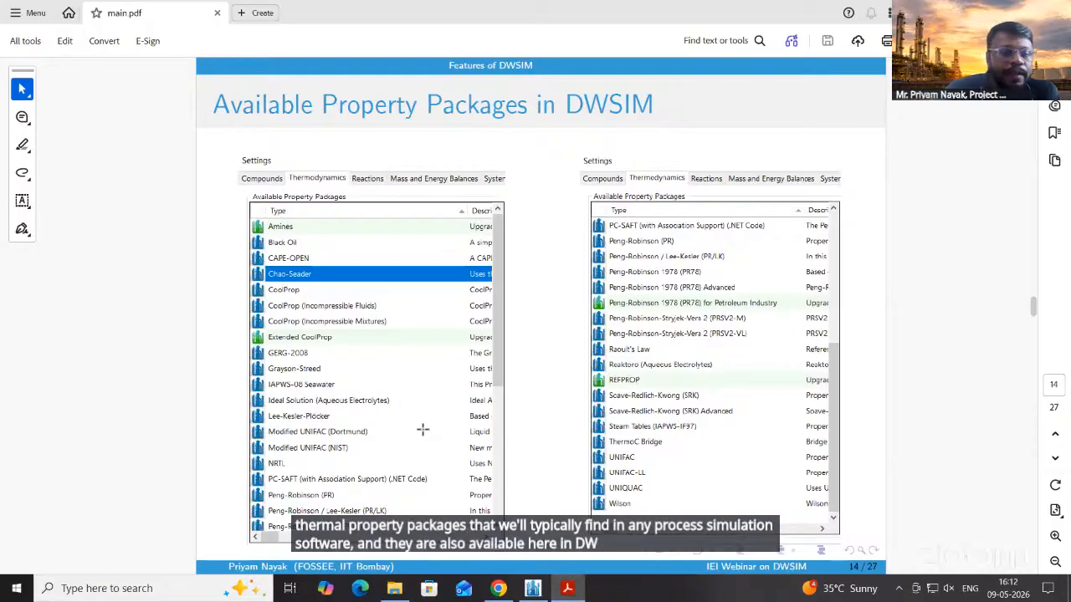
{"action": "key", "text": "Right"}
{"action": "key", "text": "Left"}
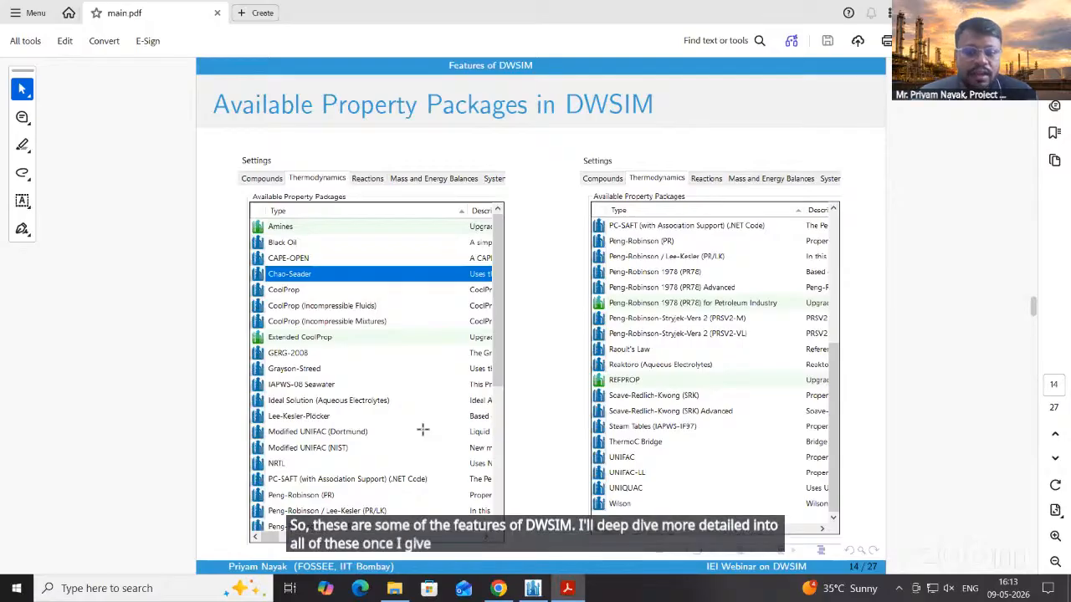
Advance through the FOSSEE Activities Under DWSIM section to the DWSIM Flowsheeting Project slide
{"action": "key", "text": "Right"}
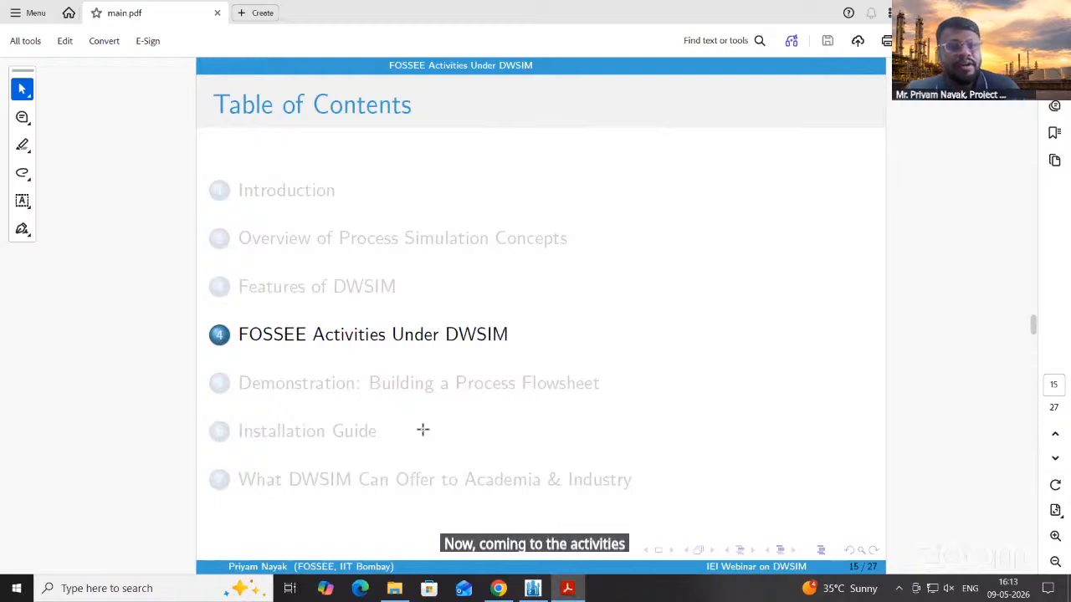
{"action": "key", "text": "Right"}
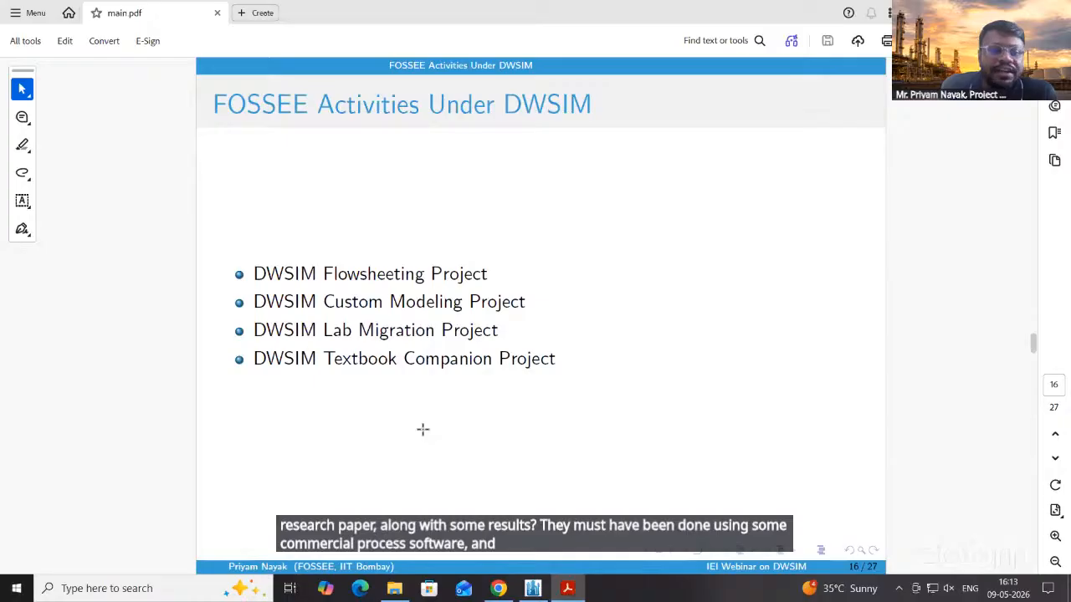
{"action": "scroll", "coordinate": [422, 429], "scroll_direction": "down", "scroll_amount": 1}
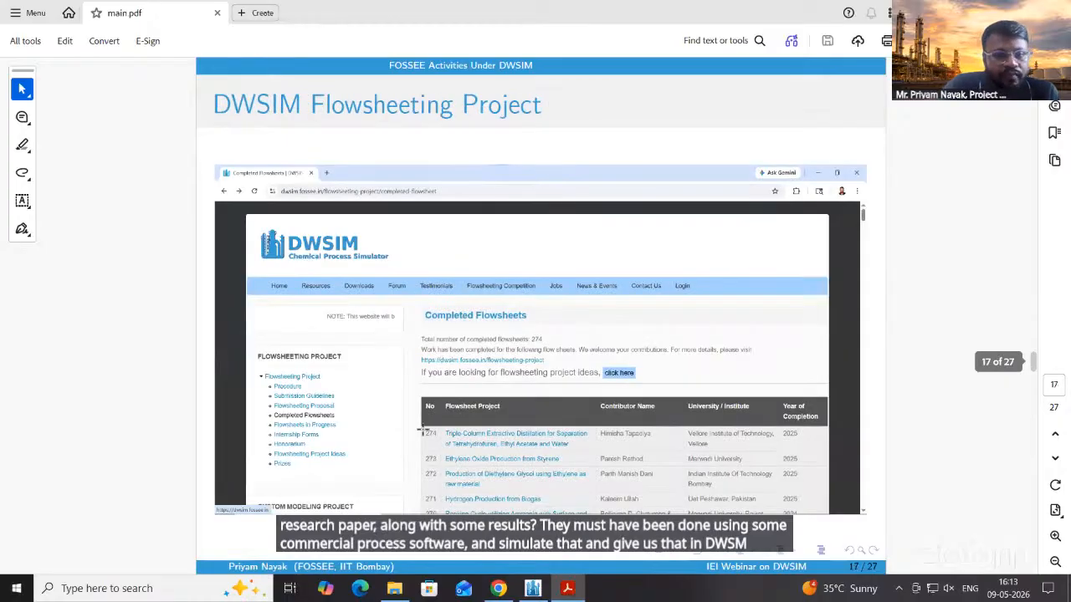
Switch to Chrome and open the Flowsheeting Project's Completed Flowsheets page on the DWSIM site
{"action": "left_click", "coordinate": [498, 588]}
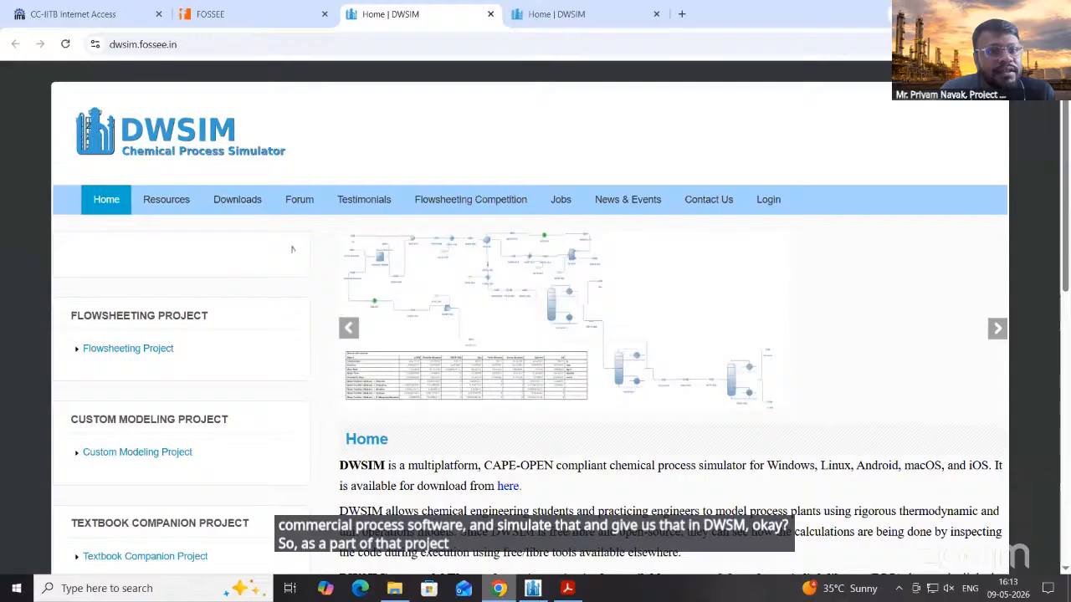
{"action": "left_click", "coordinate": [124, 351]}
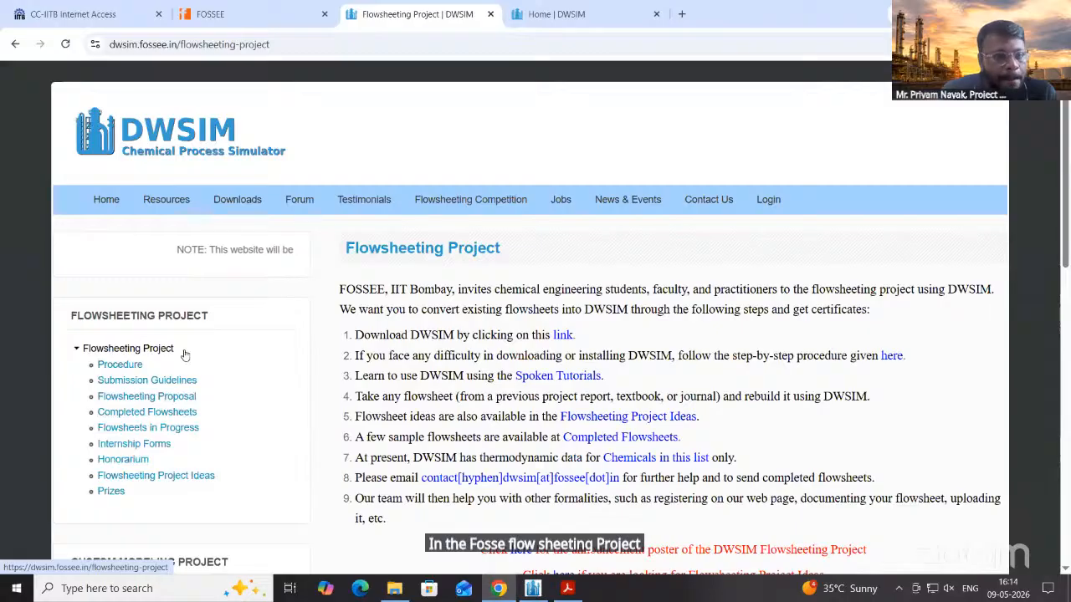
{"action": "left_click", "coordinate": [184, 414]}
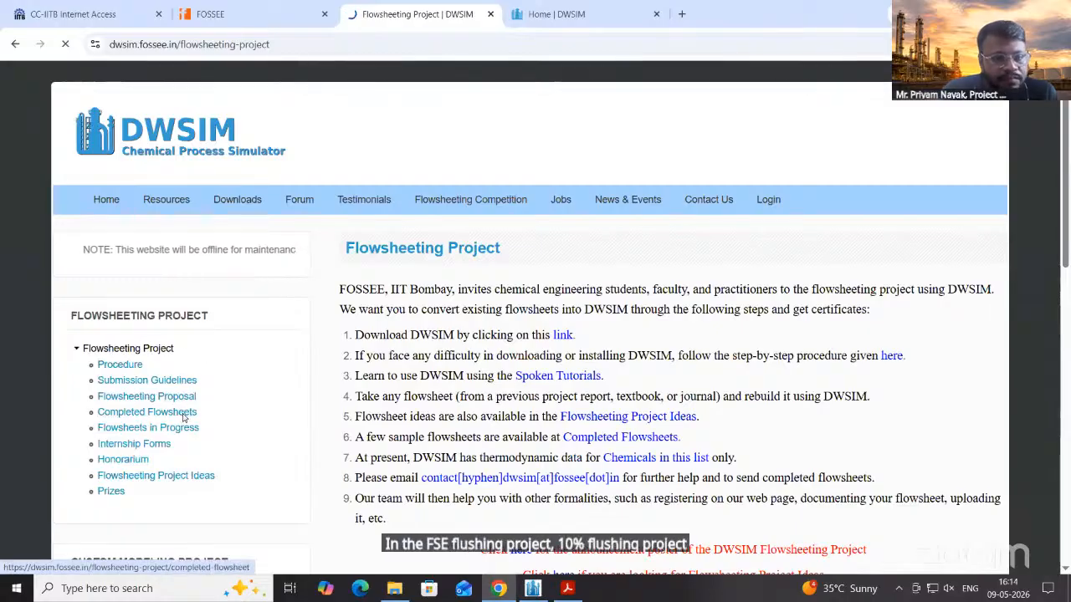
{"action": "scroll", "coordinate": [701, 410], "scroll_direction": "down", "scroll_amount": 2}
{"action": "scroll", "coordinate": [596, 356], "scroll_direction": "up", "scroll_amount": 2}
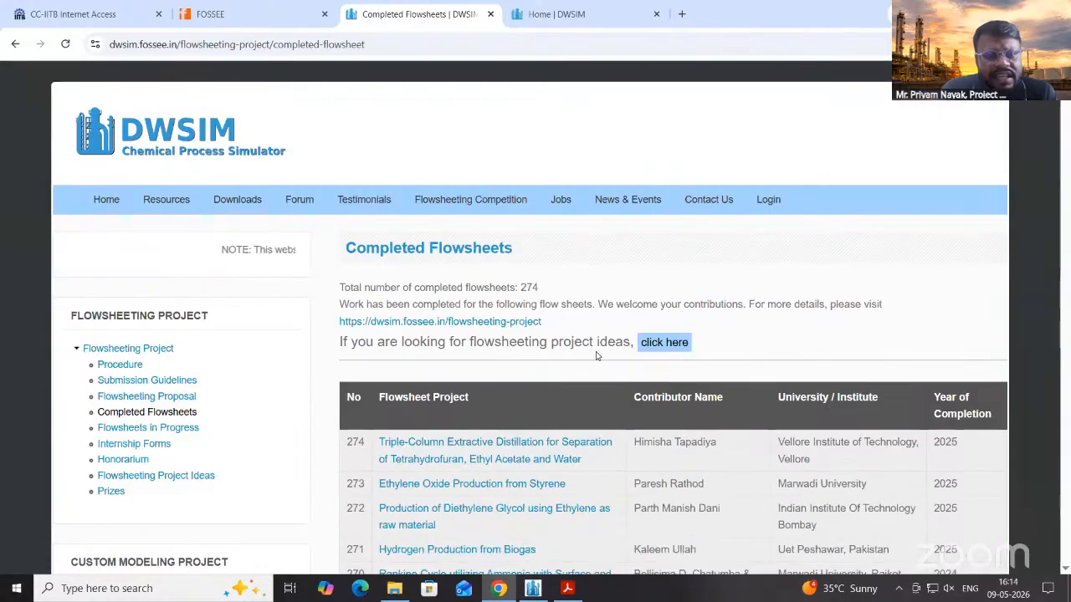
Examine the completed flowsheets total and the table of project titles, contributing universities and completion years
{"action": "double_click", "coordinate": [534, 287]}
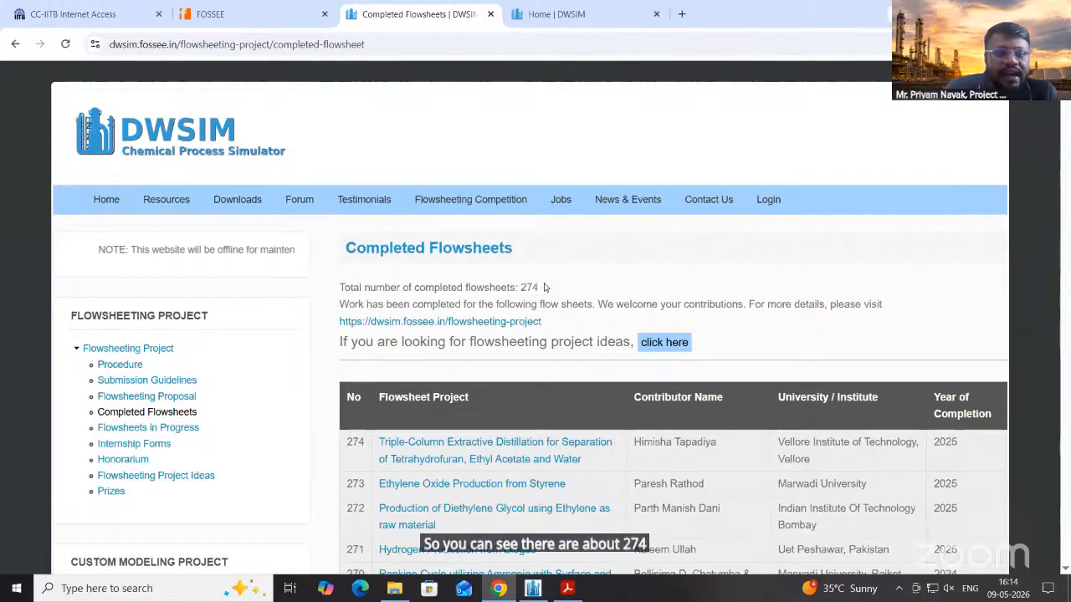
{"action": "scroll", "coordinate": [686, 315], "scroll_direction": "down", "scroll_amount": 2}
{"action": "scroll", "coordinate": [687, 316], "scroll_direction": "down", "scroll_amount": 2}
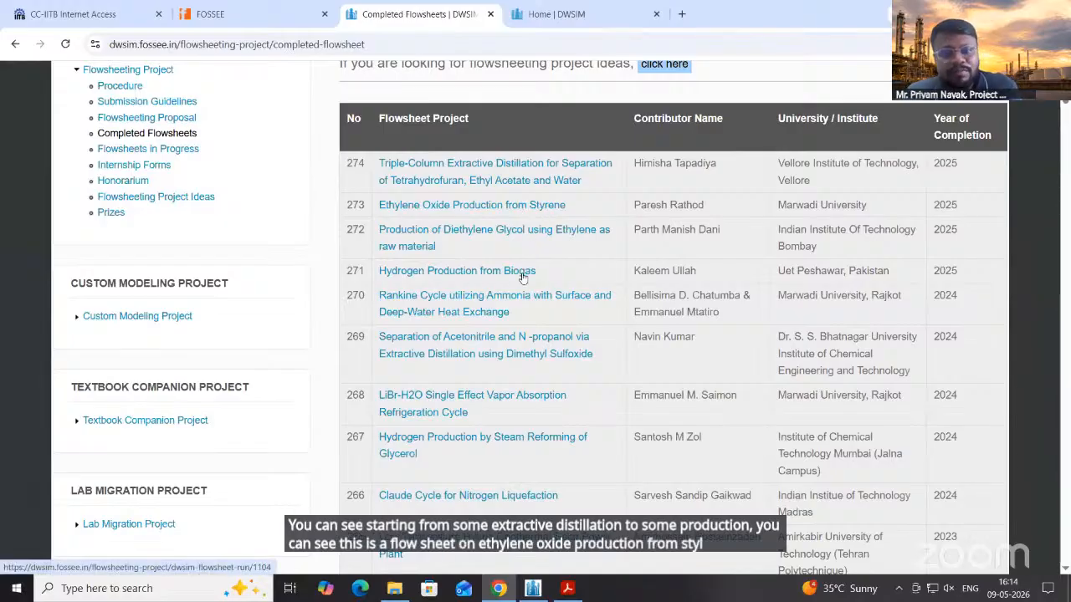
{"action": "scroll", "coordinate": [522, 278], "scroll_direction": "down", "scroll_amount": 1}
{"action": "scroll", "coordinate": [522, 278], "scroll_direction": "up", "scroll_amount": 2}
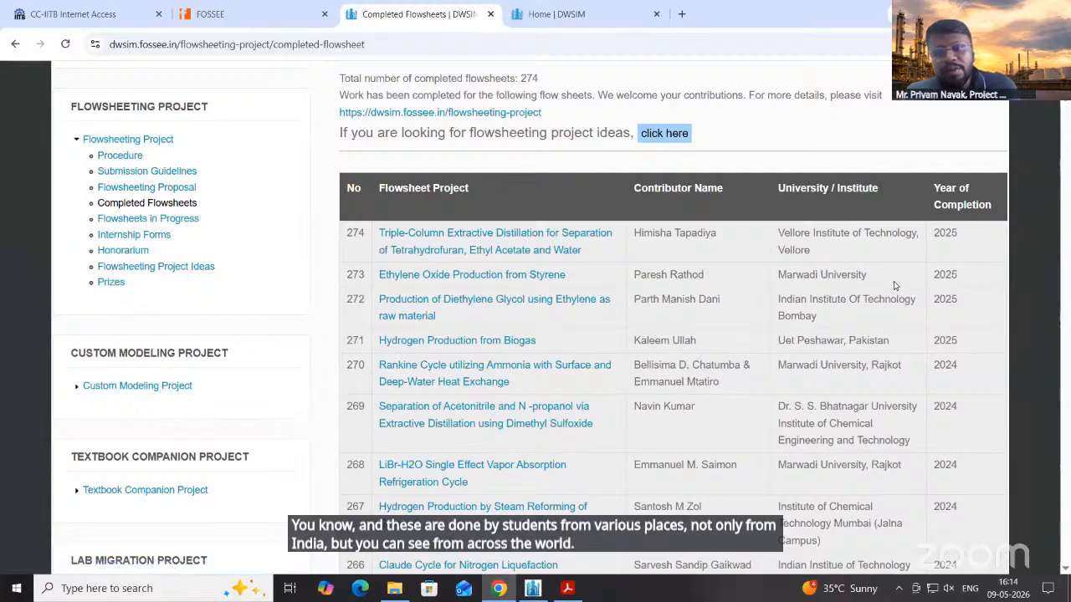
{"action": "scroll", "coordinate": [838, 194], "scroll_direction": "down", "scroll_amount": 2}
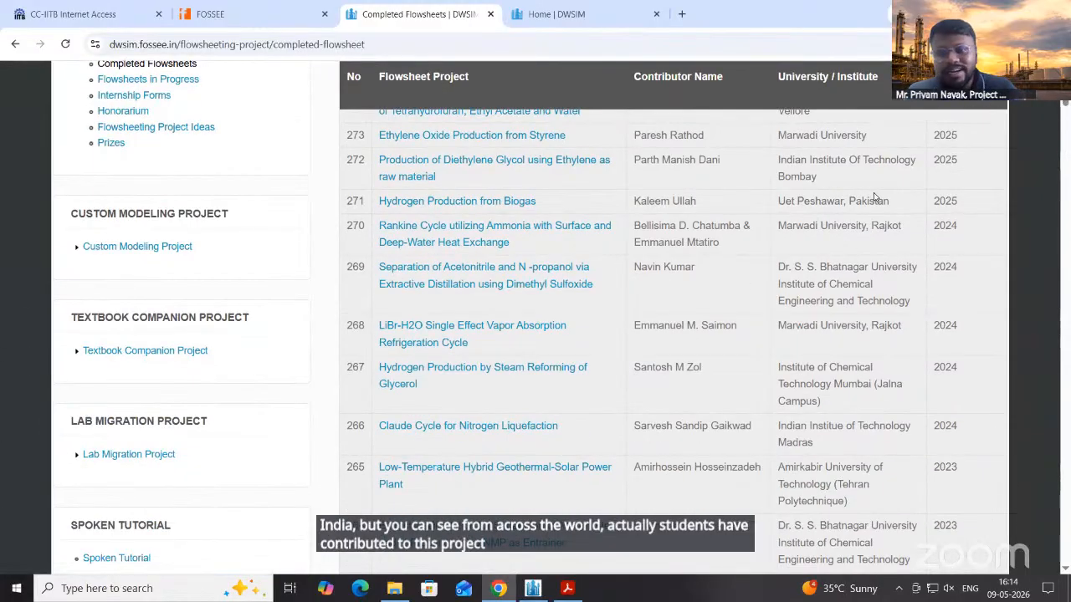
{"action": "scroll", "coordinate": [868, 248], "scroll_direction": "down", "scroll_amount": 3}
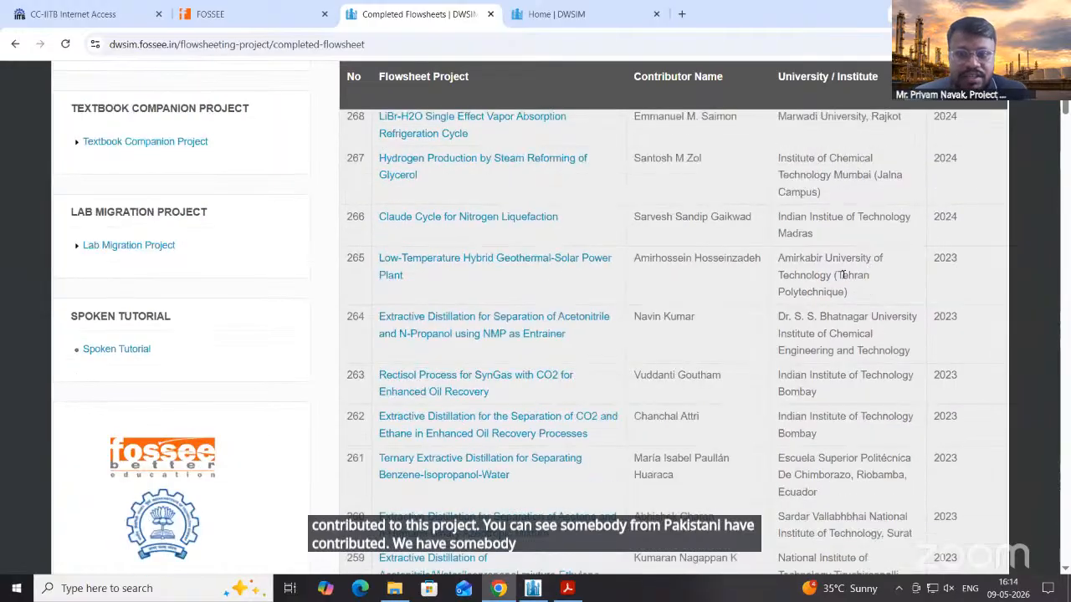
{"action": "scroll", "coordinate": [865, 275], "scroll_direction": "down", "scroll_amount": 2}
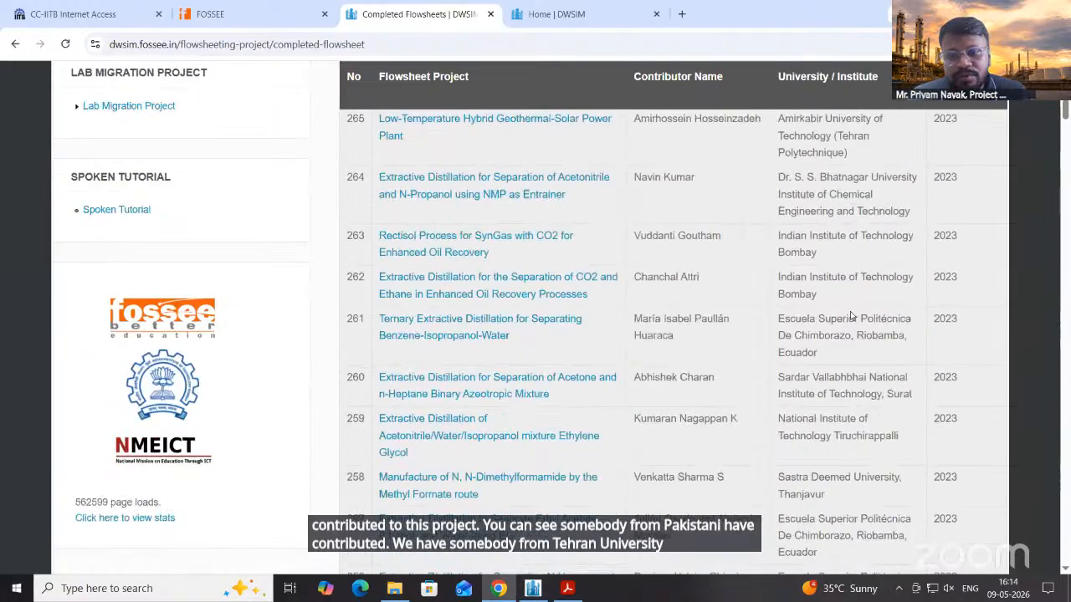
{"action": "scroll", "coordinate": [814, 344], "scroll_direction": "down", "scroll_amount": 2}
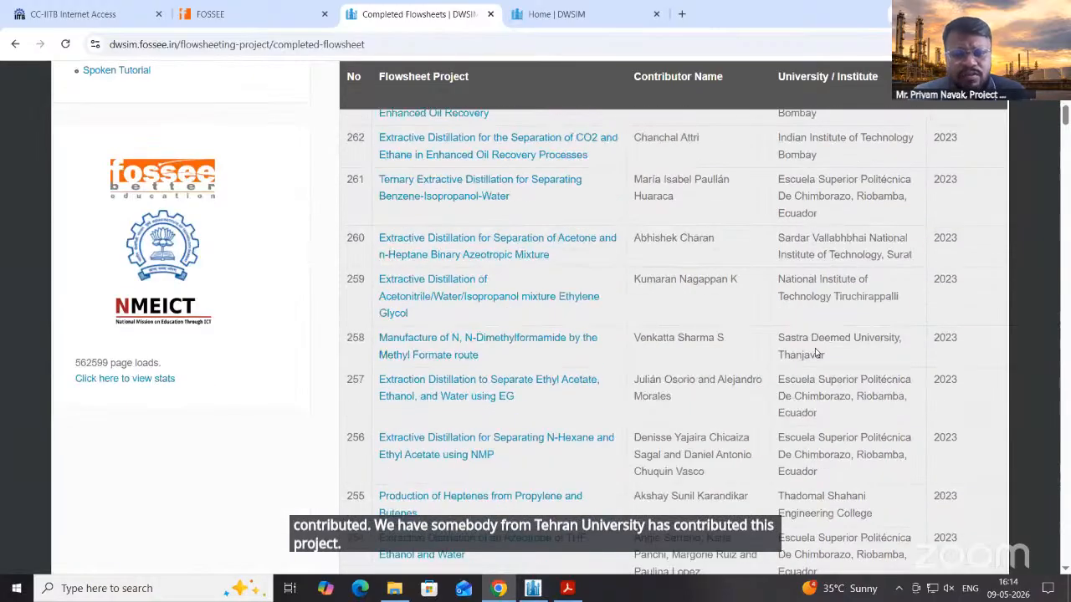
{"action": "scroll", "coordinate": [815, 353], "scroll_direction": "down", "scroll_amount": 1}
{"action": "scroll", "coordinate": [816, 350], "scroll_direction": "down", "scroll_amount": 2}
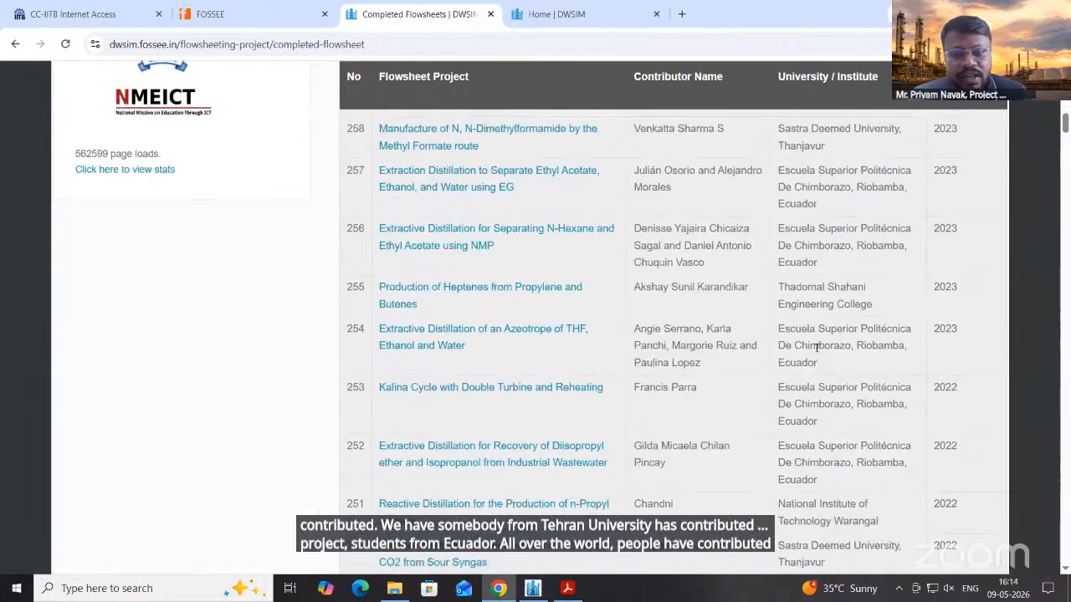
{"action": "scroll", "coordinate": [824, 338], "scroll_direction": "up", "scroll_amount": 15}
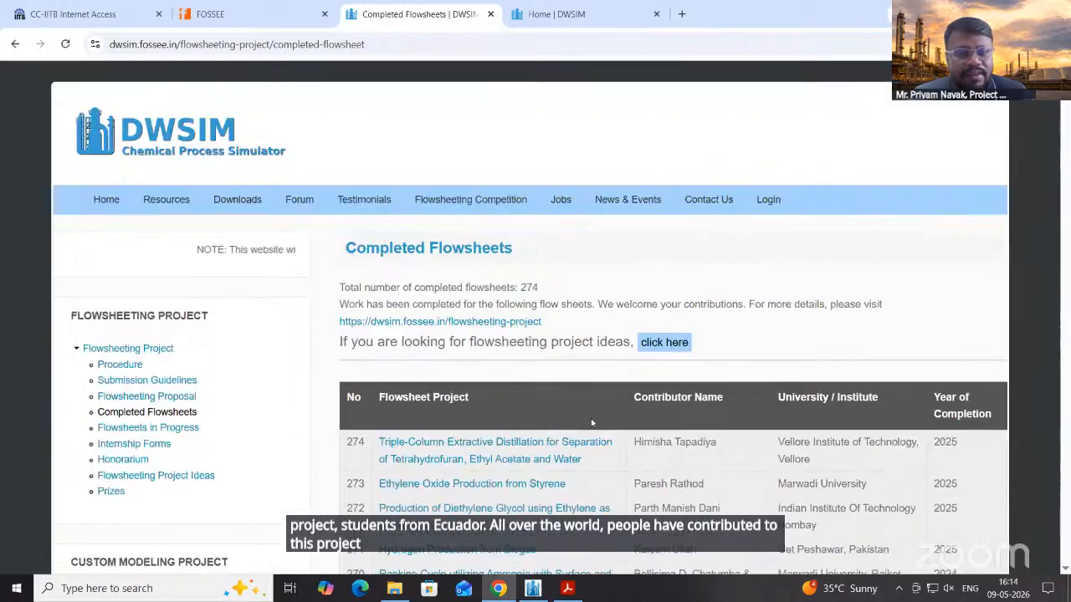
{"action": "scroll", "coordinate": [562, 337], "scroll_direction": "down", "scroll_amount": 4}
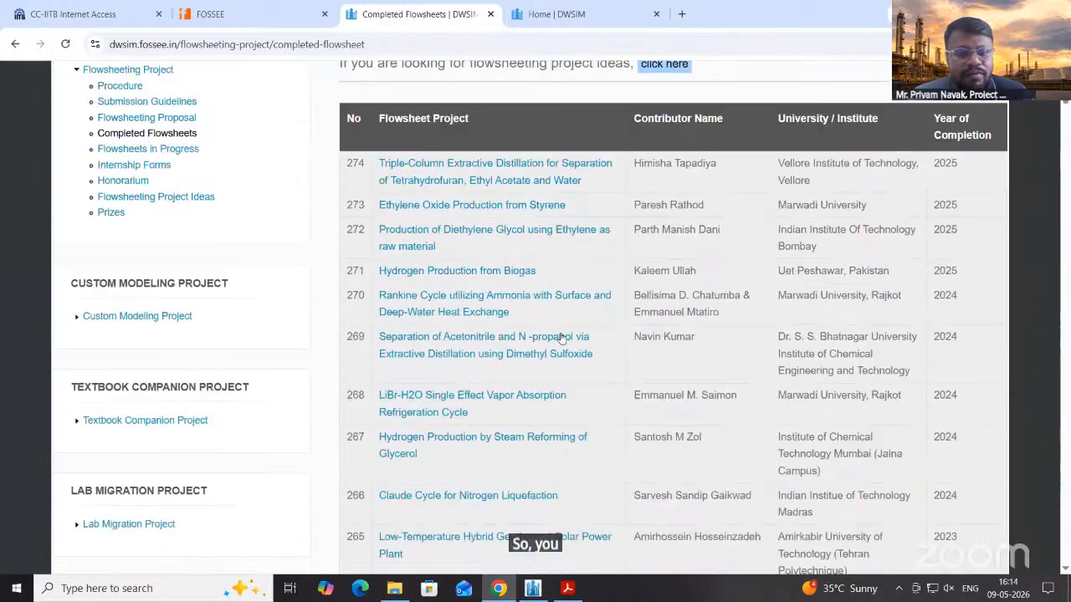
Open the Ethylene Oxide Production from Styrene flowsheet entry and highlight its proposer name and the start of its reference
{"action": "left_click", "coordinate": [542, 206]}
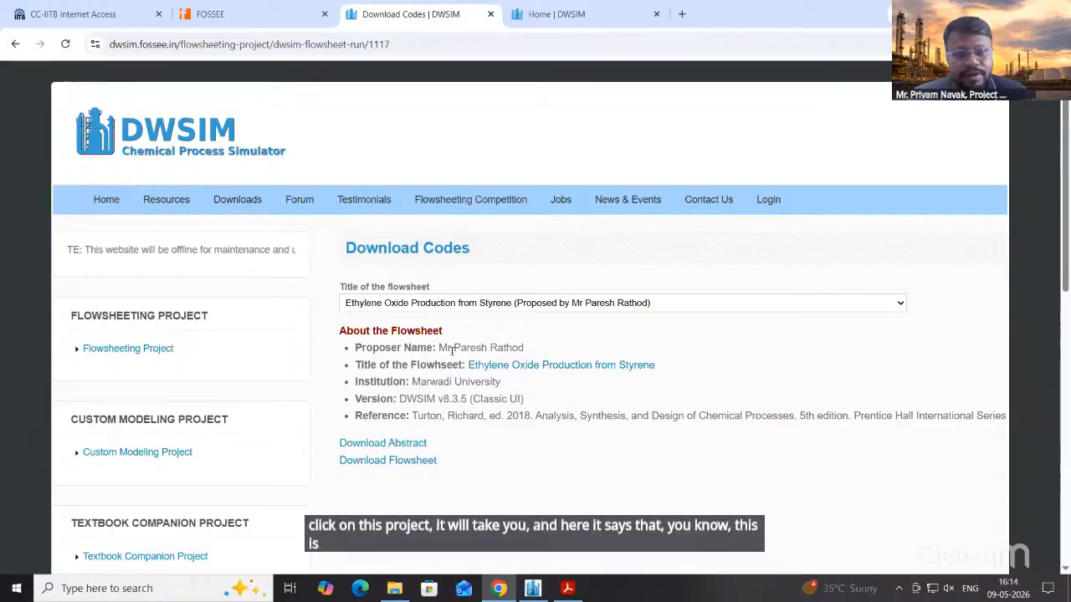
{"action": "left_click_drag", "start_coordinate": [455, 348], "coordinate": [523, 348]}
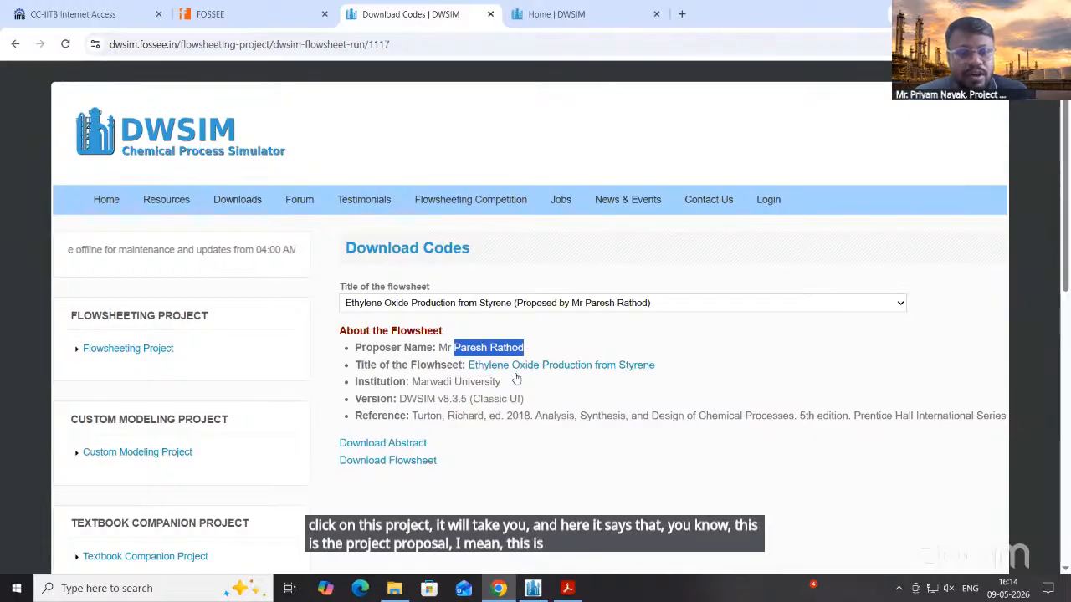
{"action": "left_click", "coordinate": [521, 349]}
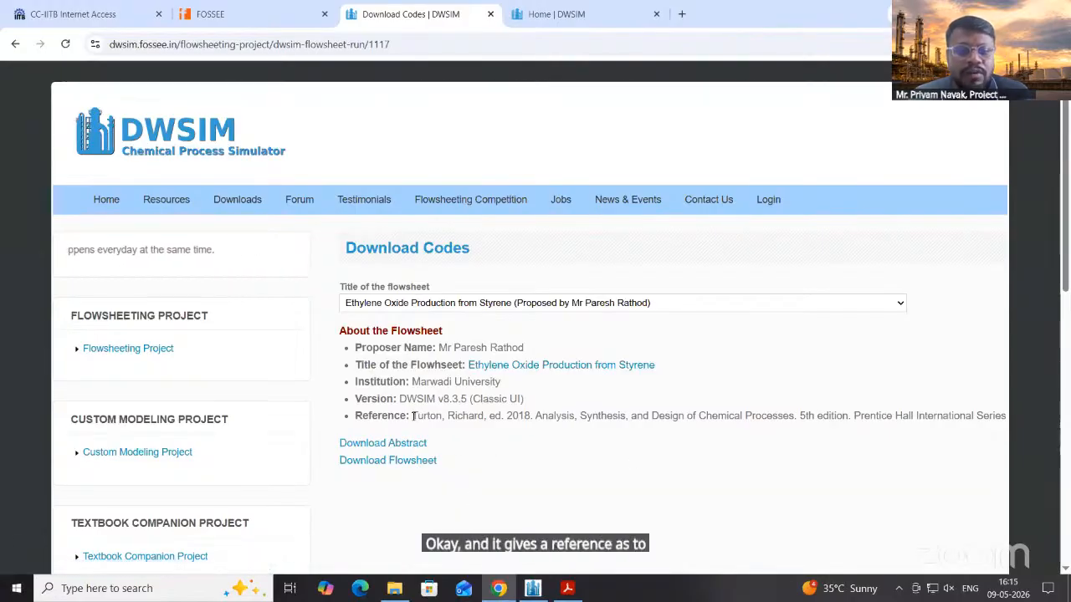
{"action": "left_click_drag", "start_coordinate": [413, 416], "coordinate": [474, 415]}
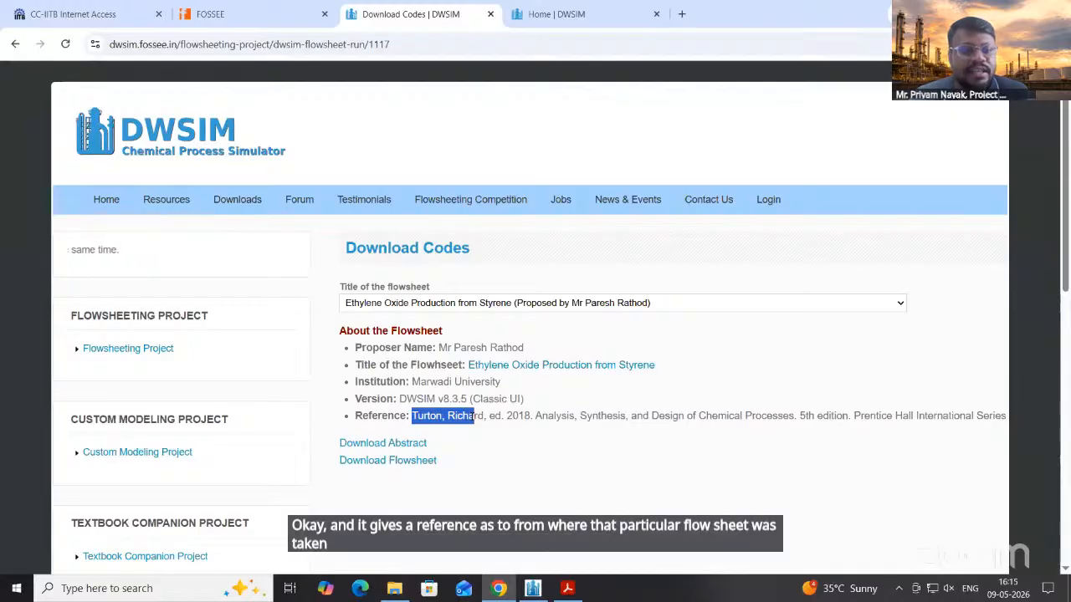
Clear the reference highlight and return to the Completed Flowsheets list on the DWSIM site
{"action": "left_click", "coordinate": [473, 416]}
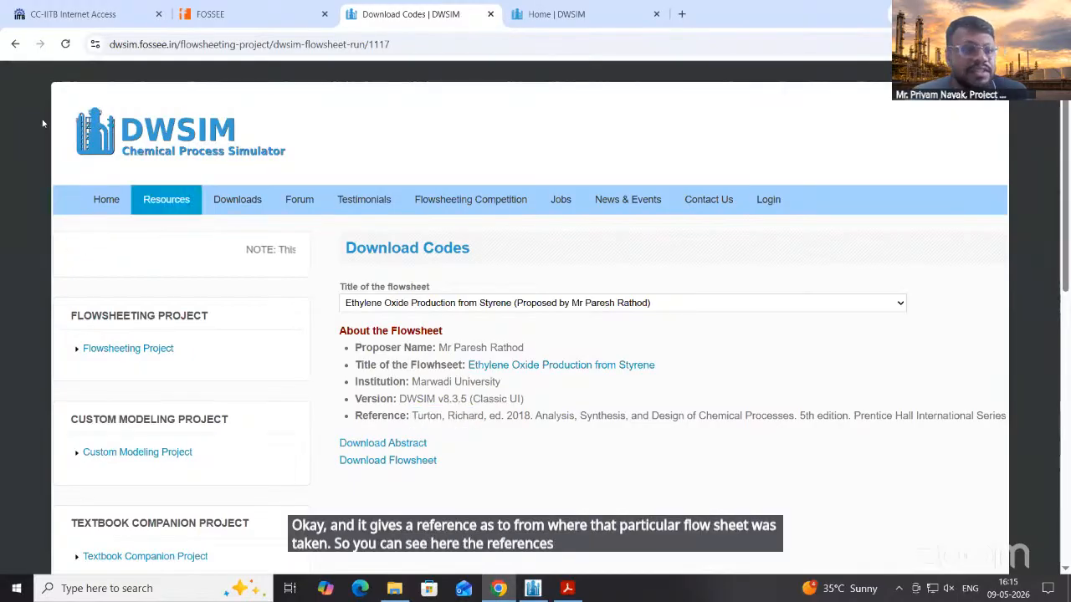
{"action": "left_click", "coordinate": [17, 43]}
{"action": "scroll", "coordinate": [629, 402], "scroll_direction": "up", "scroll_amount": 4}
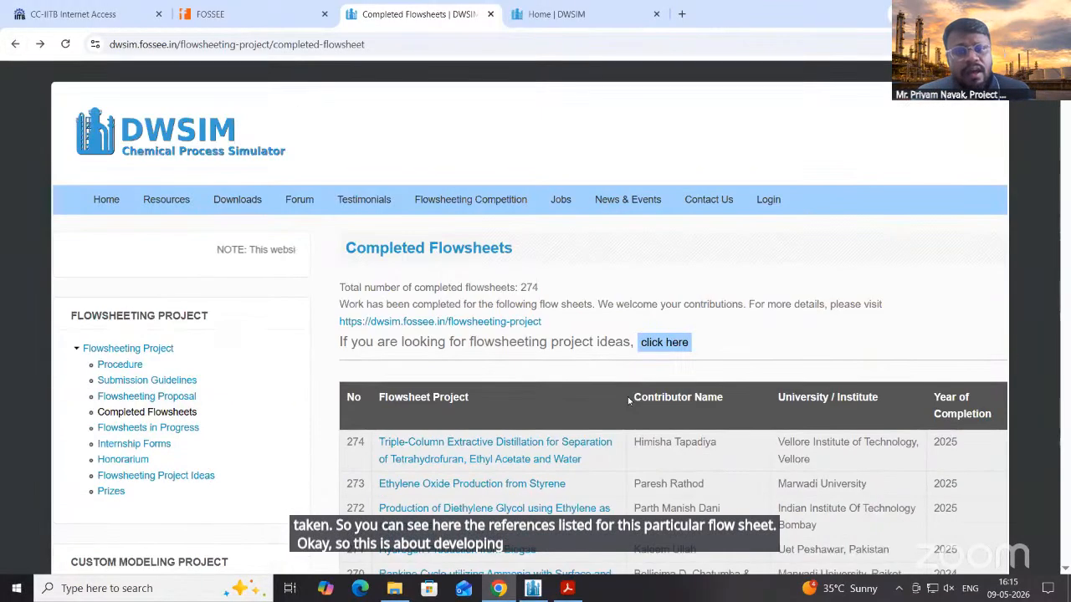
{"action": "scroll", "coordinate": [629, 401], "scroll_direction": "down", "scroll_amount": 2}
{"action": "scroll", "coordinate": [629, 402], "scroll_direction": "up", "scroll_amount": 2}
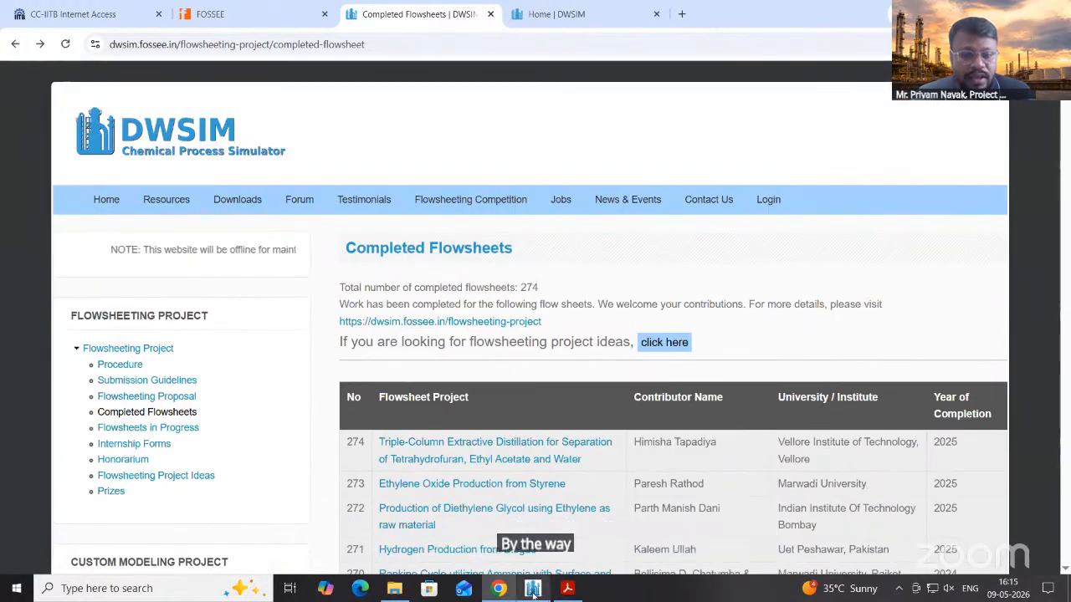
Switch to the DWSIM application and display its list of FOSSEE completed flowsheets
{"action": "mouse_move", "coordinate": [533, 592]}
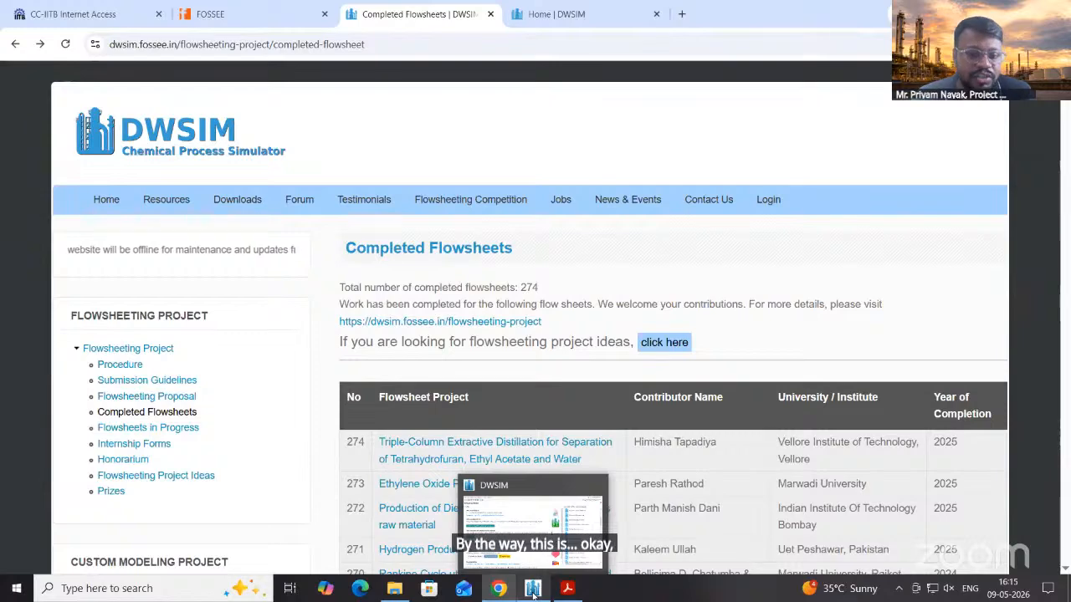
{"action": "left_click", "coordinate": [533, 590]}
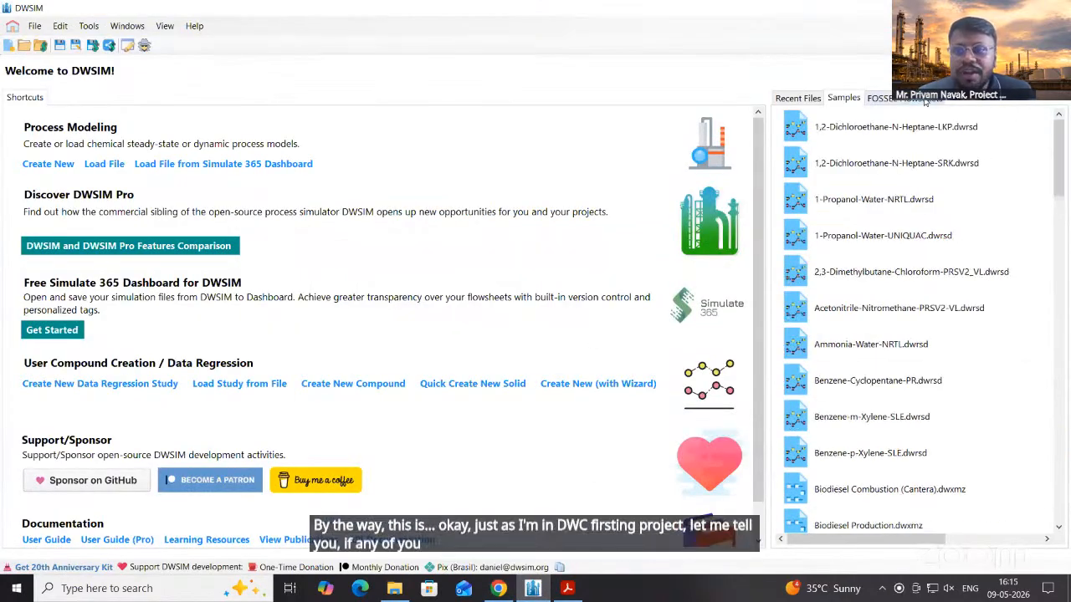
{"action": "left_click", "coordinate": [880, 98]}
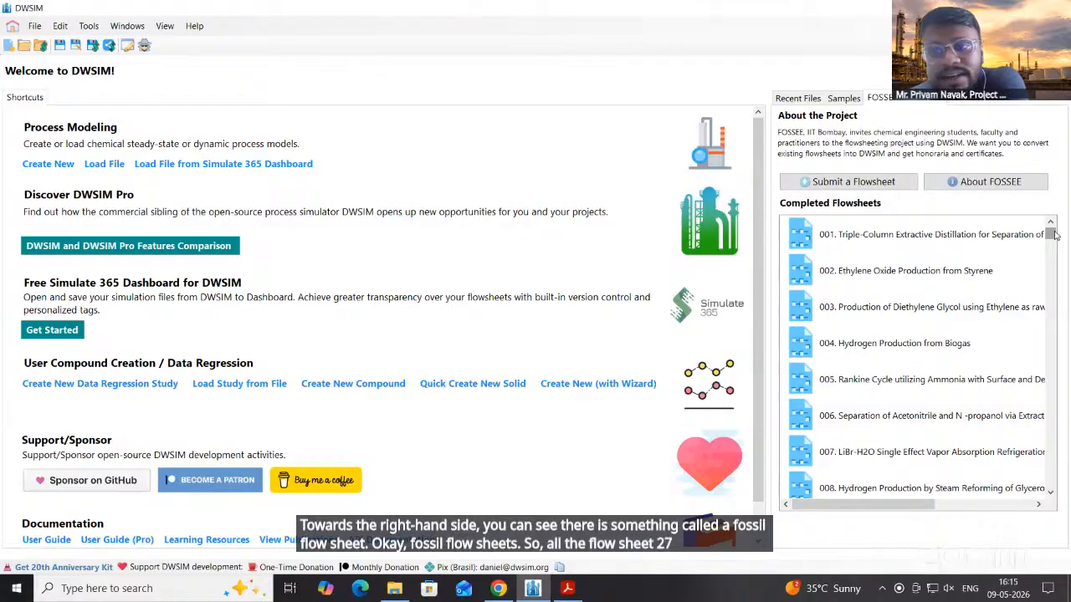
{"action": "mouse_move", "coordinate": [1051, 235]}
{"action": "left_mouse_down"}
{"action": "mouse_move", "coordinate": [1042, 423]}
{"action": "mouse_move", "coordinate": [1058, 224]}
{"action": "left_mouse_up"}
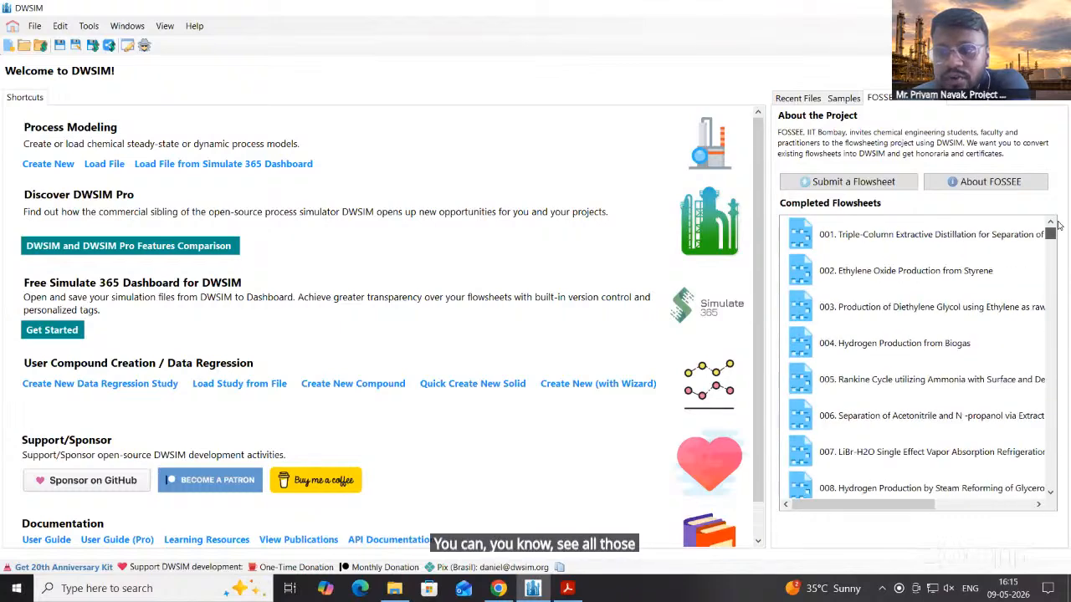
Bring up the download prompt for the Ethylene Oxide Production from Styrene flowsheet, close it and select flowsheet 001
{"action": "left_click", "coordinate": [884, 274]}
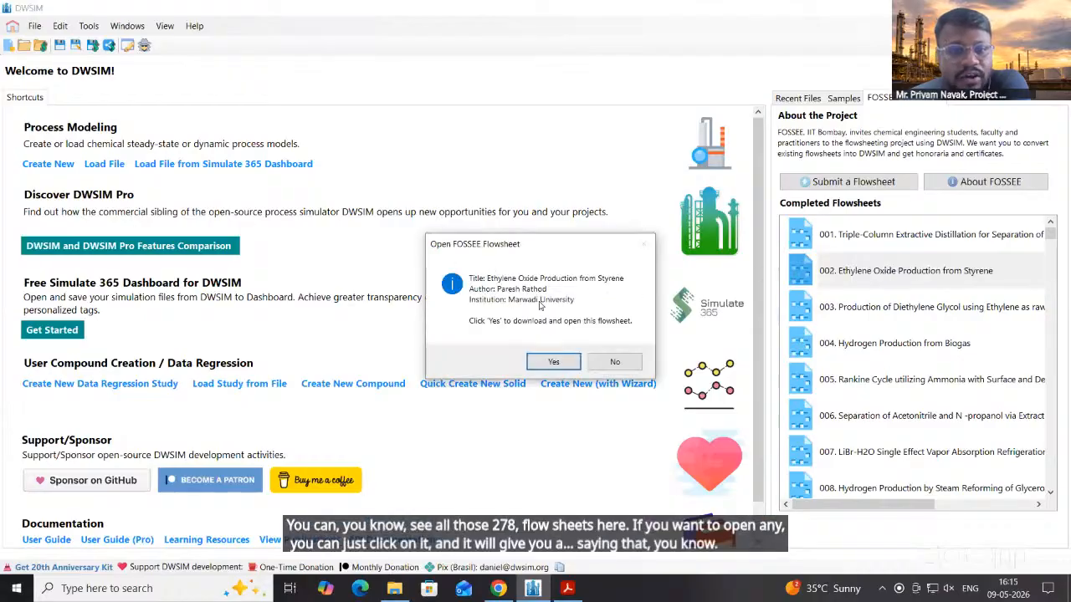
{"action": "left_click", "coordinate": [560, 363]}
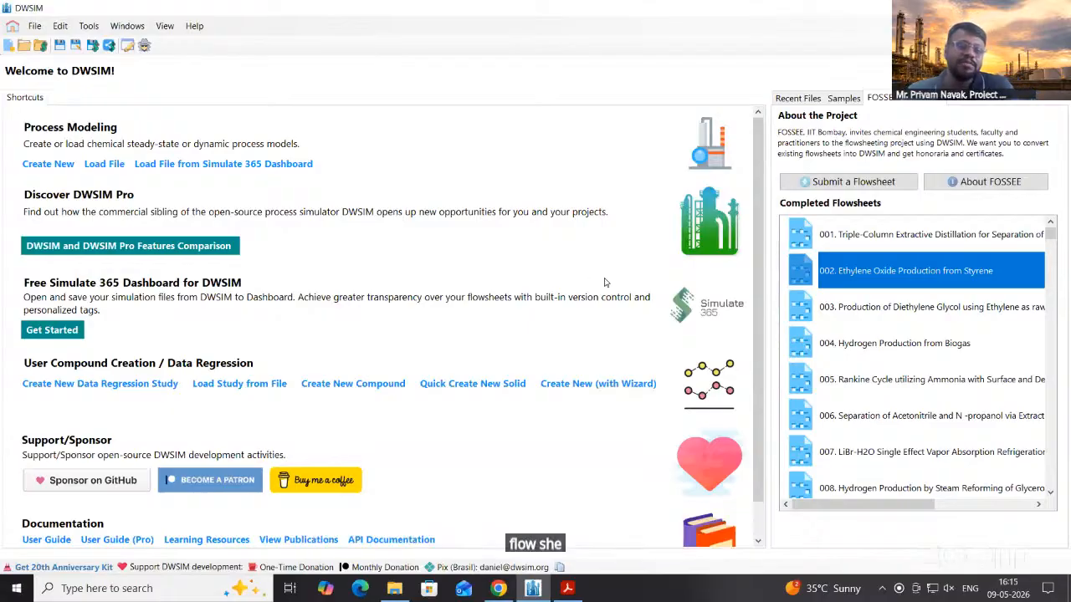
{"action": "left_click", "coordinate": [931, 250]}
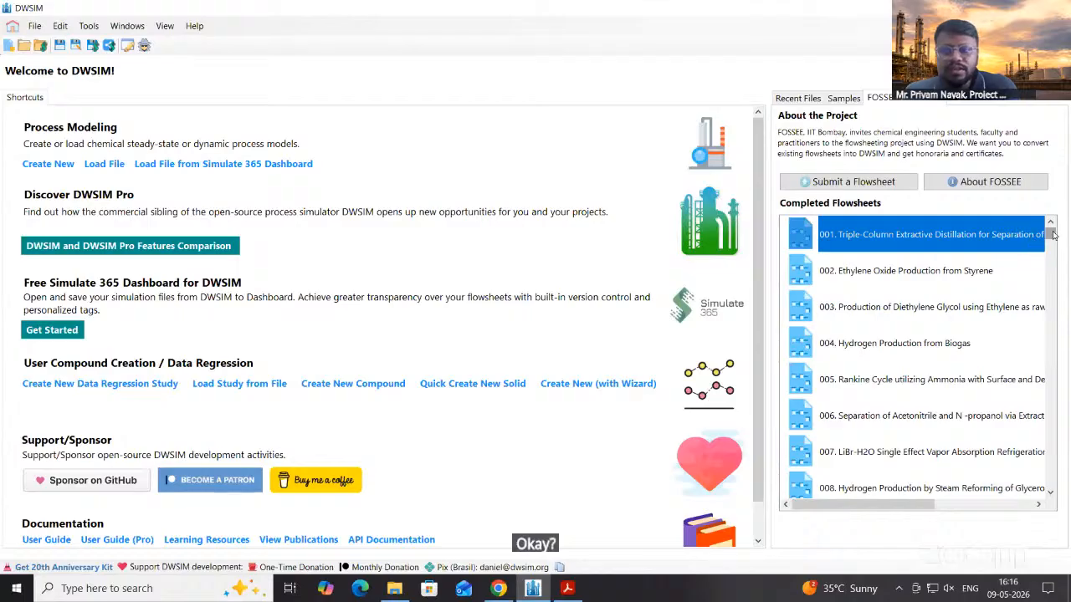
Switch to the main.pdf slides in Acrobat and advance to the Completed Custom Models slide of the DWSIM Custom Modeling Project
{"action": "left_click", "coordinate": [577, 592]}
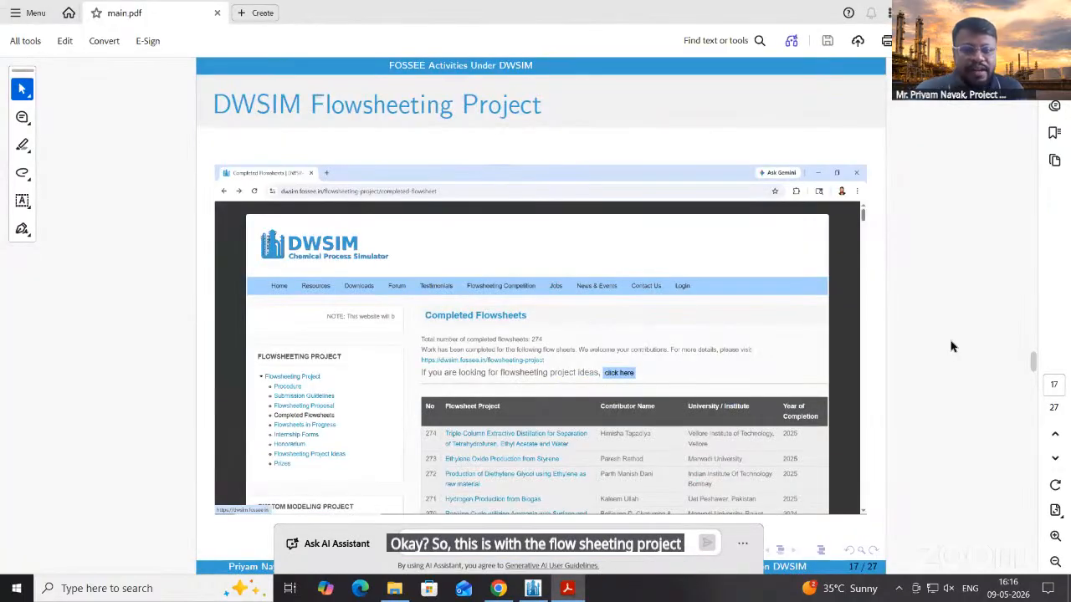
{"action": "scroll", "coordinate": [950, 346], "scroll_direction": "down", "scroll_amount": 1}
{"action": "scroll", "coordinate": [950, 346], "scroll_direction": "down", "scroll_amount": 1}
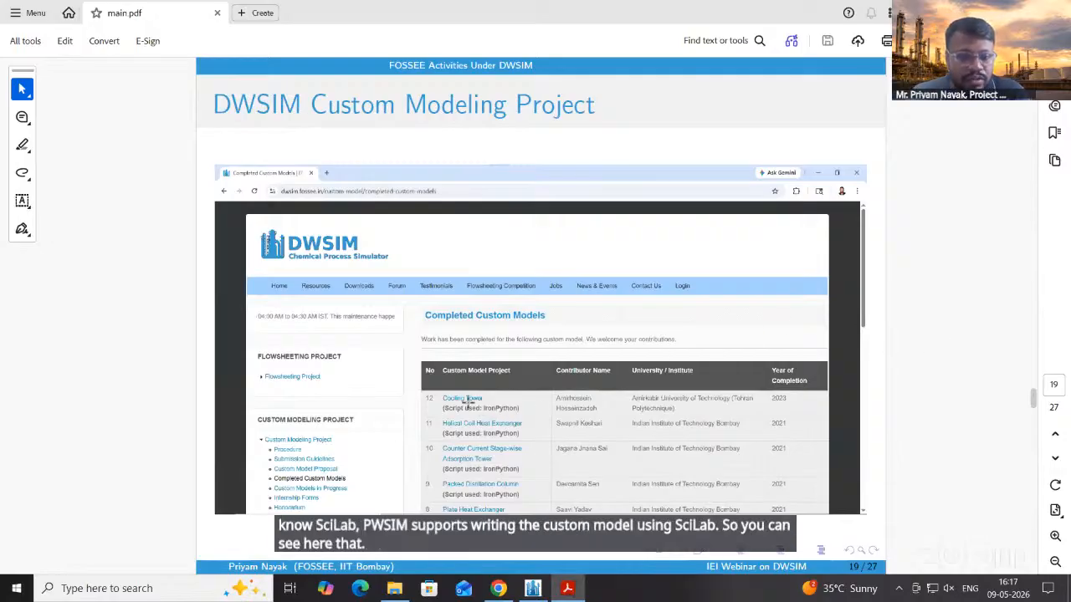
Enlarge the slide to examine the table of completed custom models and their contributors, and reduce the magnification again
{"action": "left_click", "coordinate": [1055, 536]}
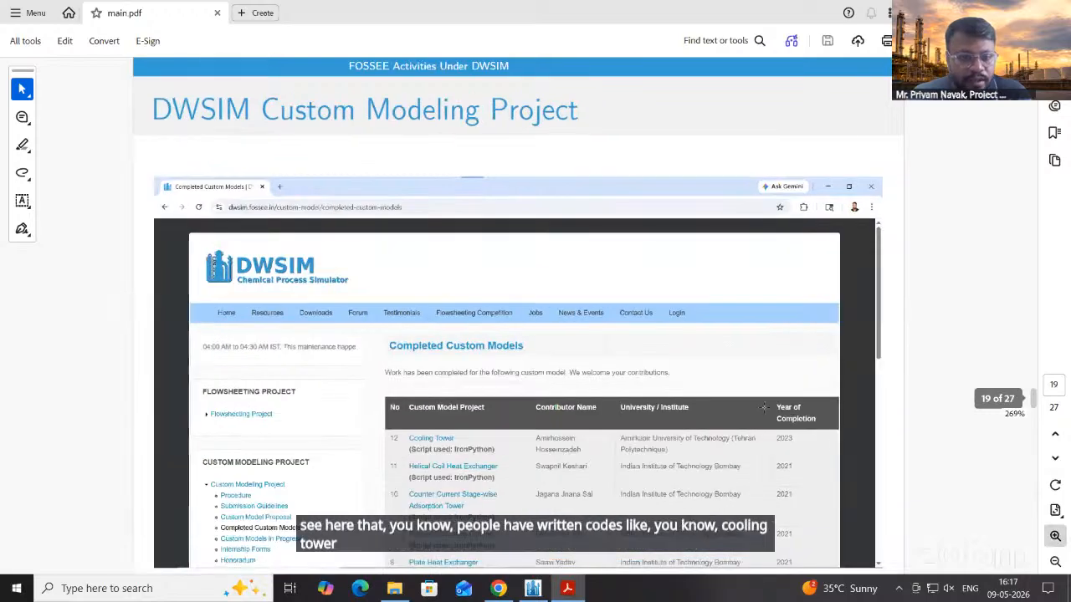
{"action": "left_click", "coordinate": [1055, 536]}
{"action": "scroll", "coordinate": [516, 346], "scroll_direction": "down", "scroll_amount": 3}
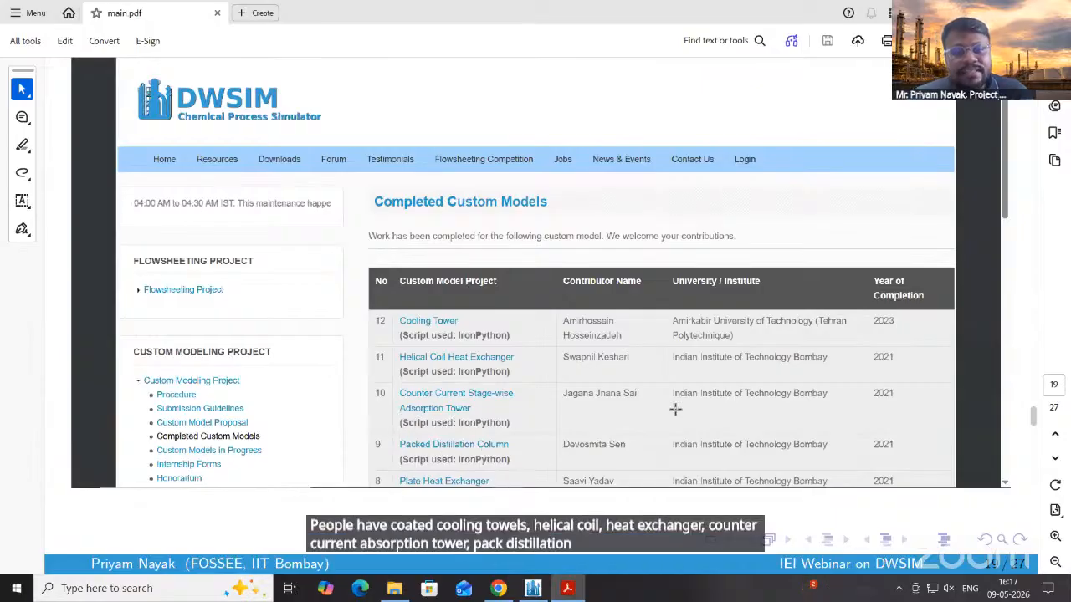
{"action": "left_click", "coordinate": [1055, 562]}
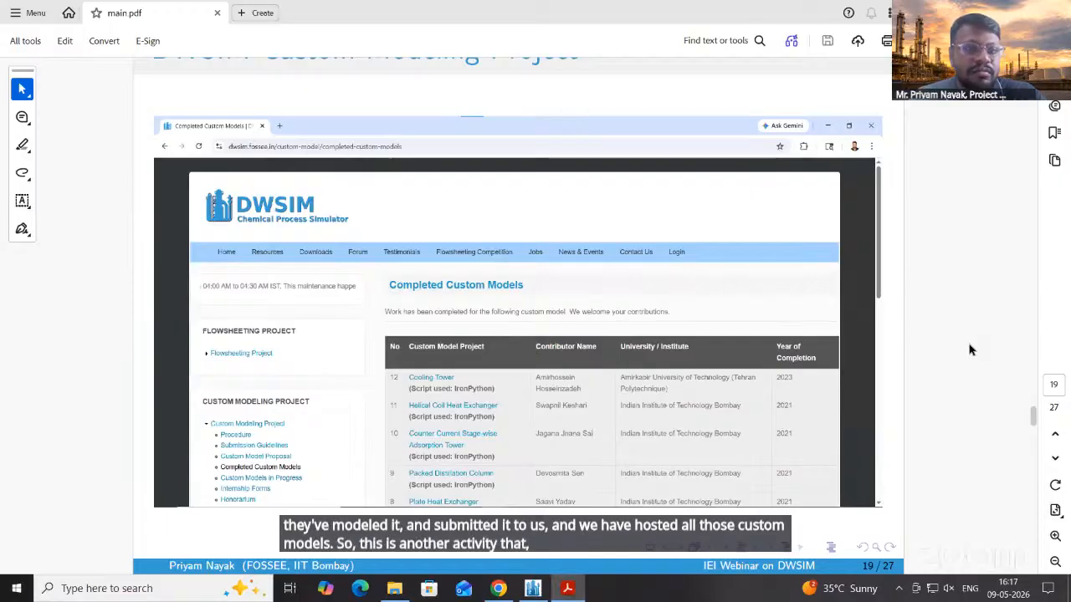
Display the Custom Modeling Project slide with the Cooling Tower model's download details, returning from the Table of Contents slide
{"action": "key", "text": "Right"}
{"action": "key", "text": "Right"}
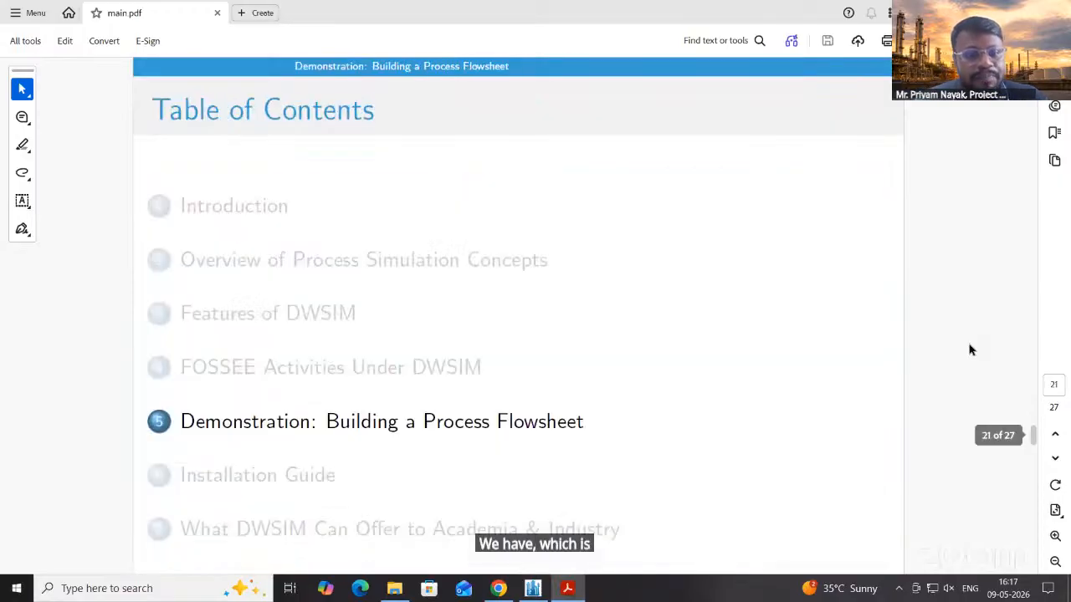
{"action": "key", "text": "Left"}
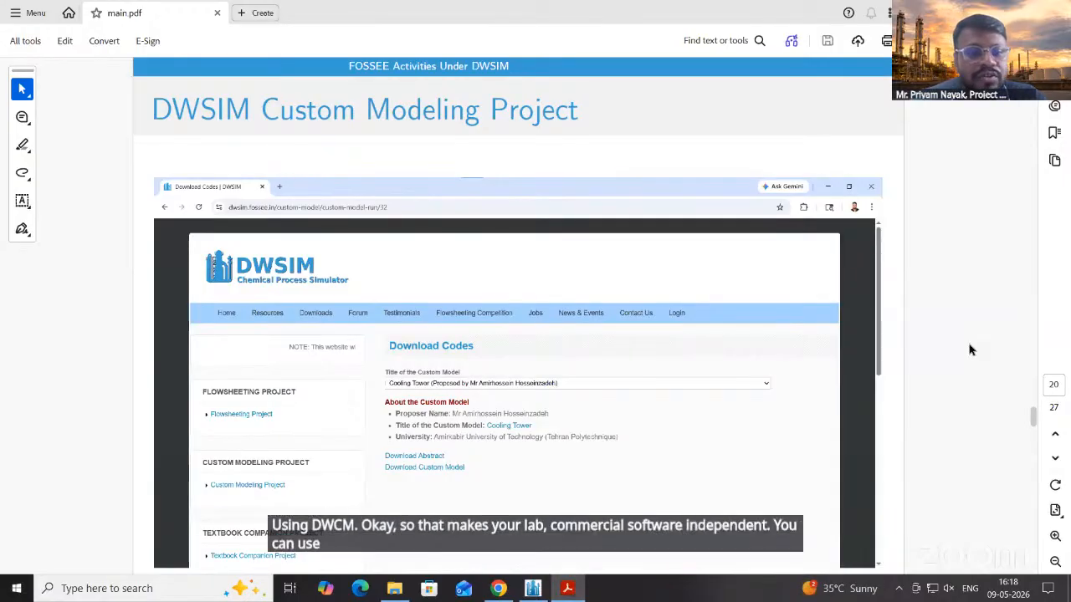
Revisit the Completed Custom Models slide and advance through the Table of Contents to the DWSIM Demonstration slide
{"action": "scroll", "coordinate": [970, 350], "scroll_direction": "down", "scroll_amount": 1}
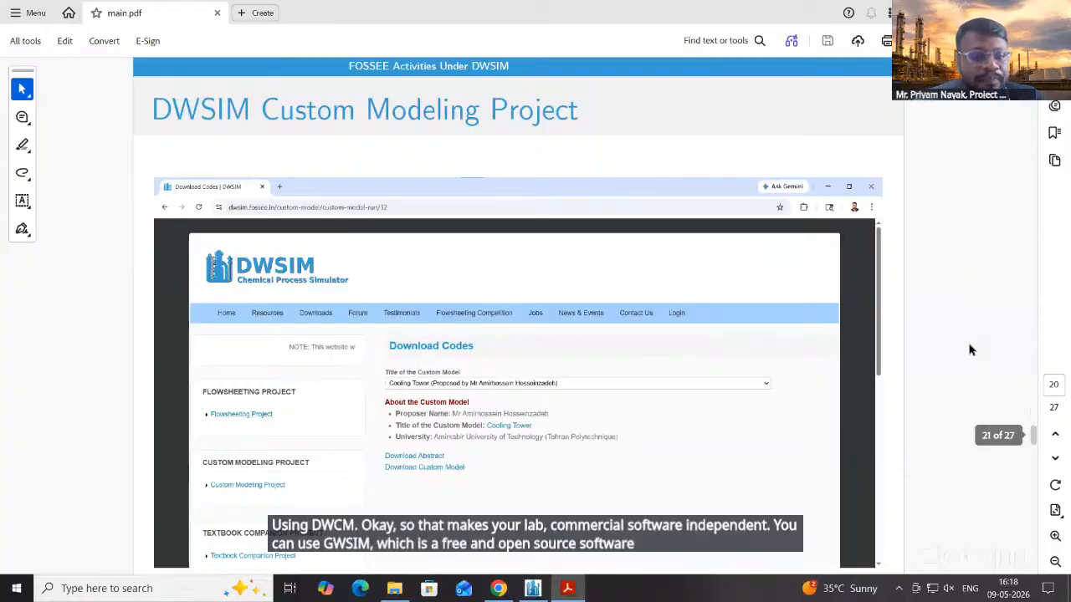
{"action": "scroll", "coordinate": [971, 349], "scroll_direction": "up", "scroll_amount": 1}
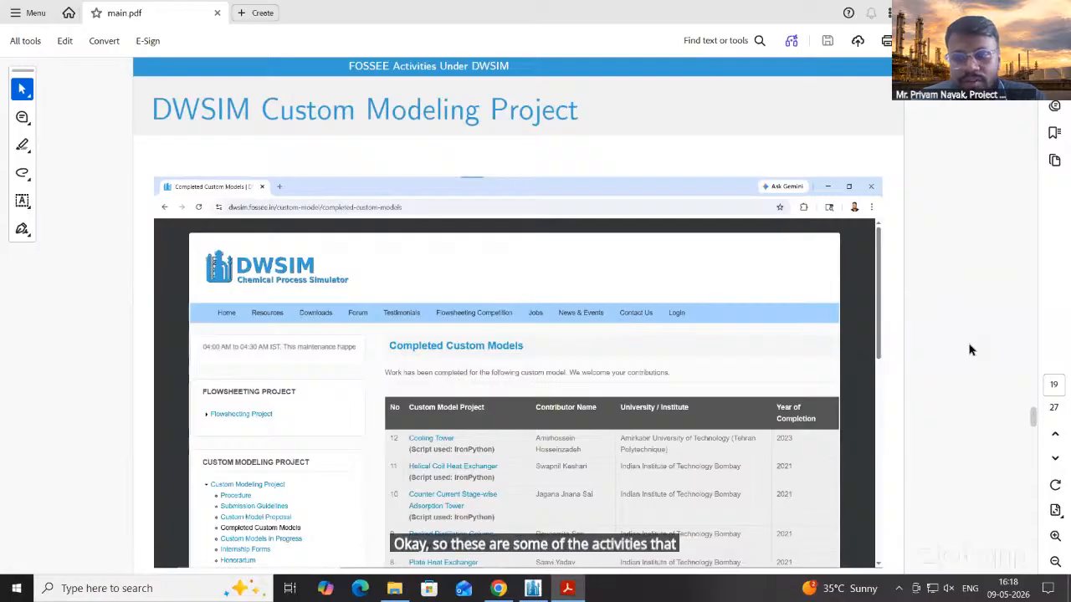
{"action": "scroll", "coordinate": [971, 350], "scroll_direction": "down", "scroll_amount": 1}
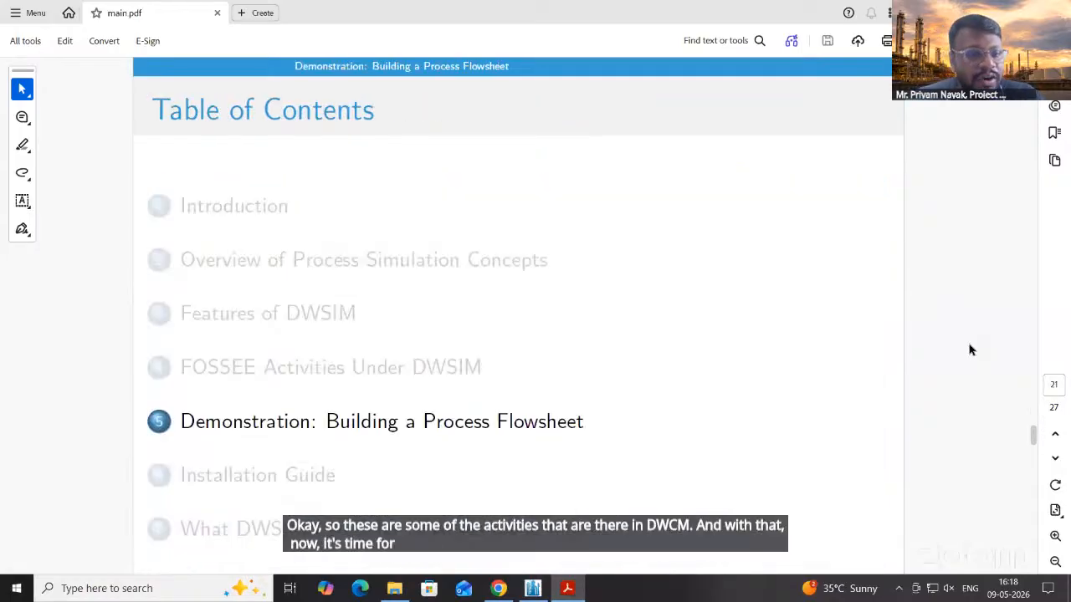
{"action": "scroll", "coordinate": [971, 350], "scroll_direction": "down", "scroll_amount": 1}
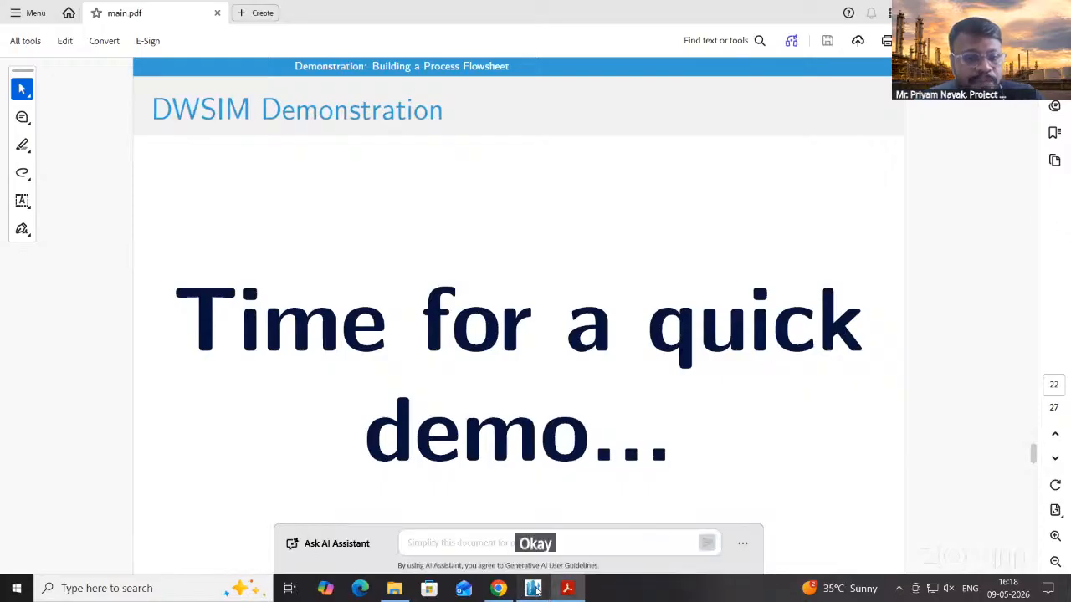
Close the running DWSIM application and minimize the slides and browser windows to reveal the desktop
{"action": "left_click", "coordinate": [536, 590]}
{"action": "left_click", "coordinate": [1054, 7]}
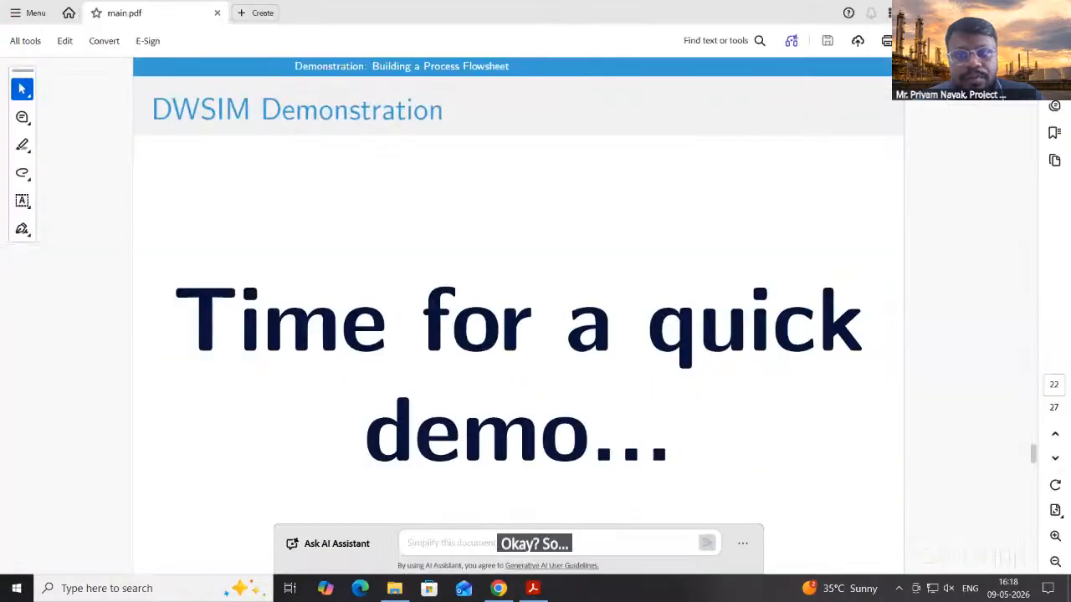
{"action": "left_click", "coordinate": [991, 8]}
{"action": "left_click", "coordinate": [990, 8]}
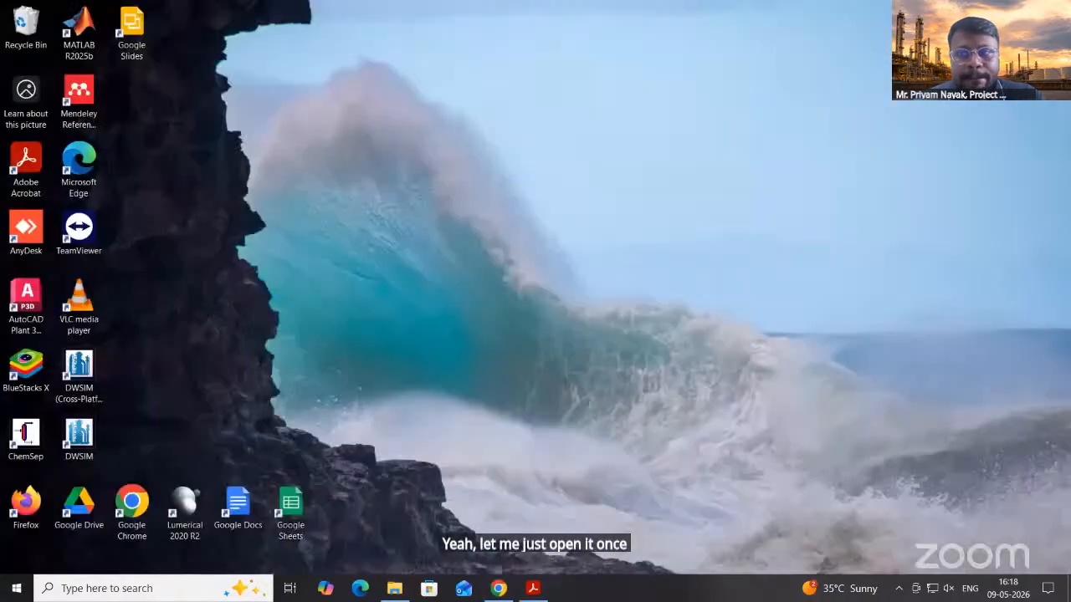
Launch the classic version of DWSIM from its desktop shortcut
{"action": "double_click", "coordinate": [87, 436]}
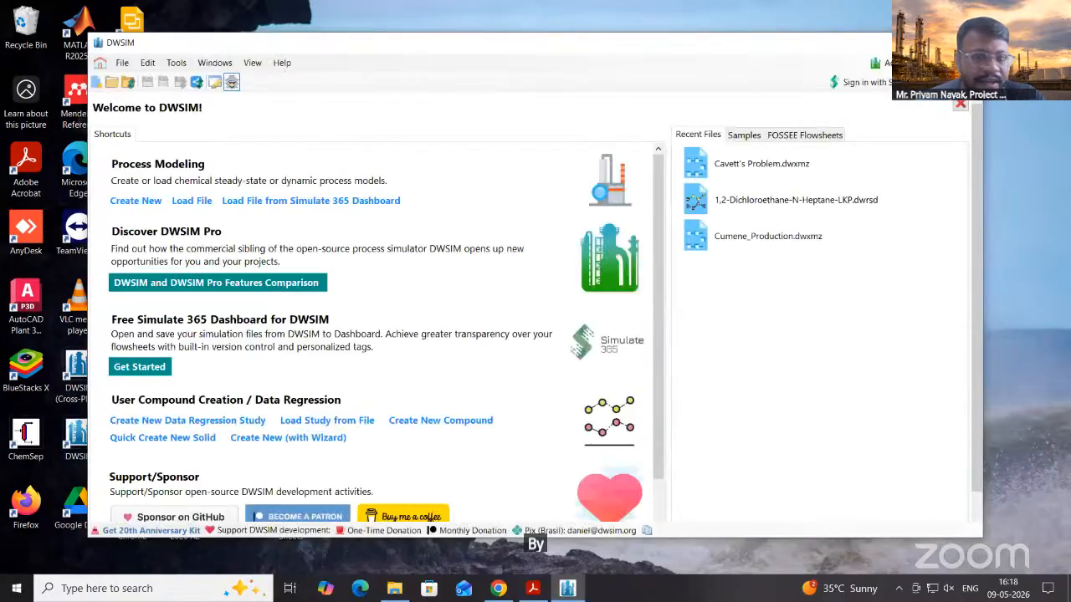
{"action": "left_click", "coordinate": [155, 284]}
{"action": "left_click", "coordinate": [990, 7]}
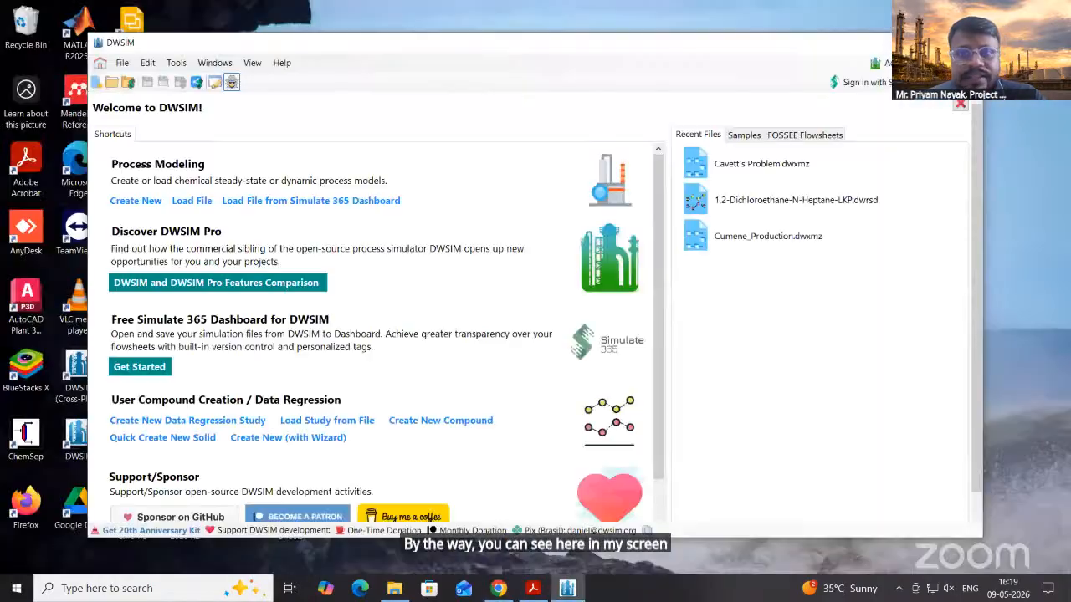
Minimize DWSIM and point out the DWSIM and DWSIM (Cross-Platform UI) shortcuts on the desktop
{"action": "left_click", "coordinate": [899, 42]}
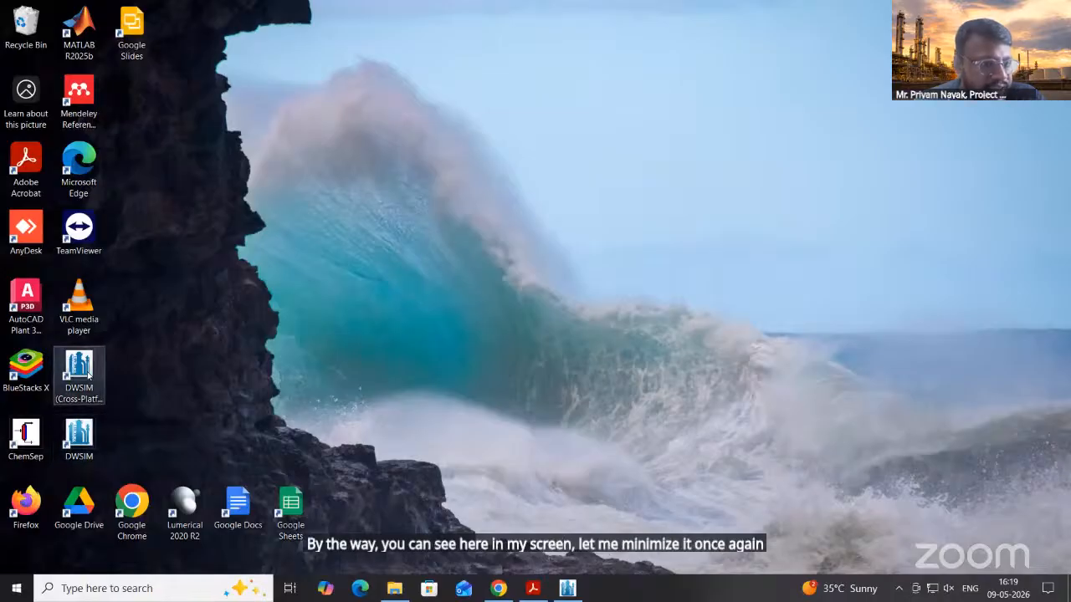
{"action": "left_click", "coordinate": [88, 450]}
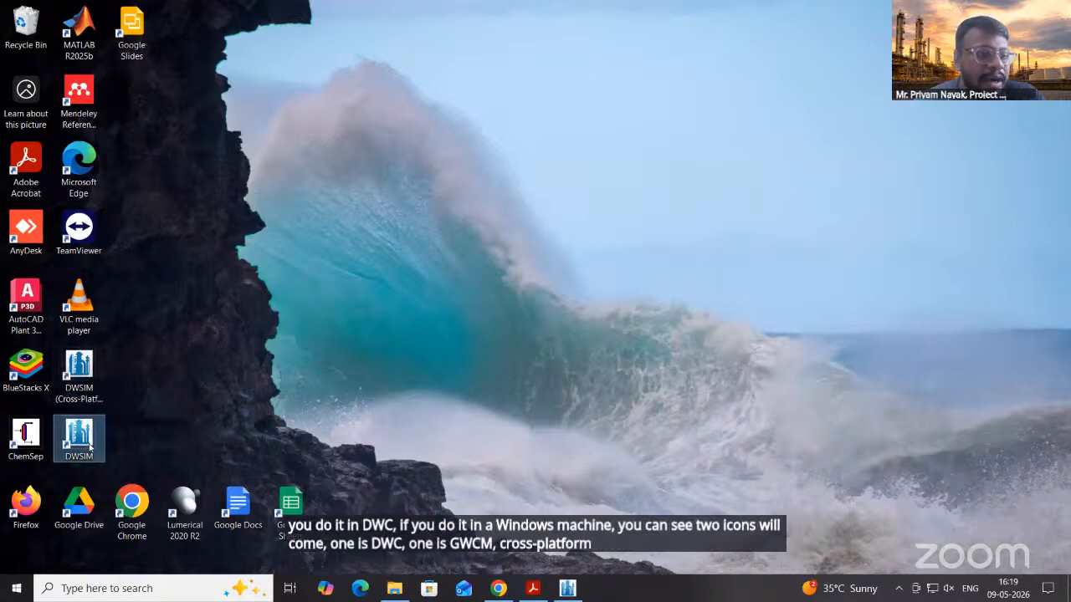
{"action": "left_click", "coordinate": [82, 383]}
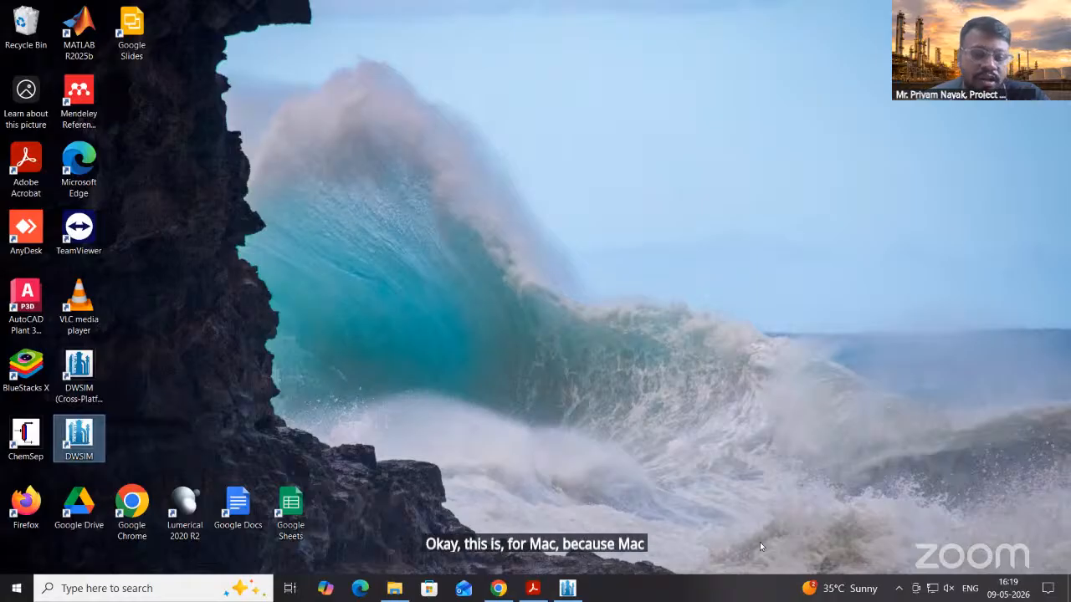
{"action": "mouse_move", "coordinate": [567, 589]}
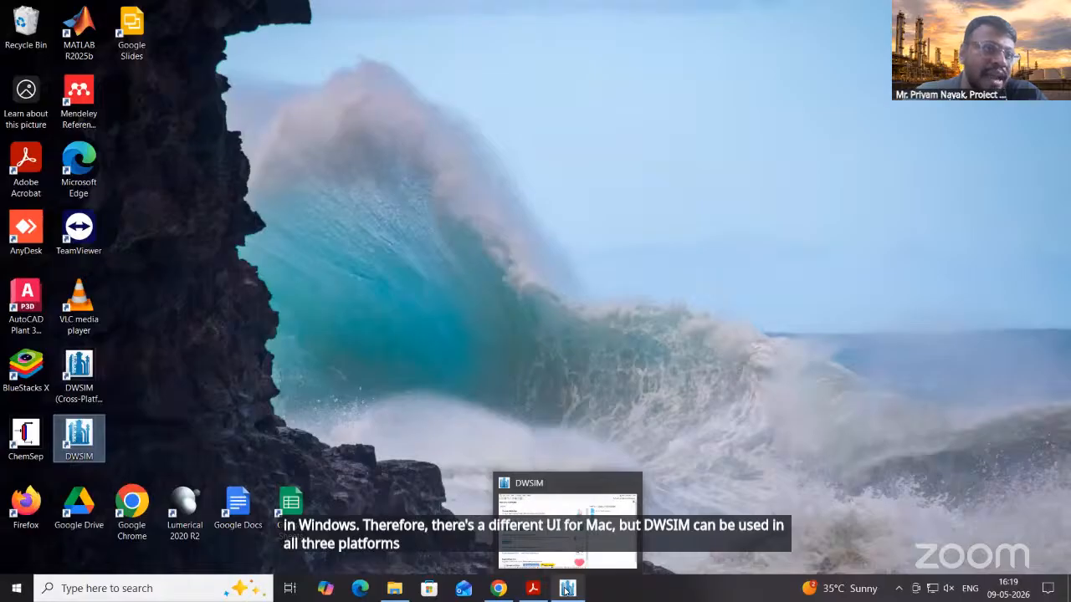
{"action": "left_click", "coordinate": [79, 372]}
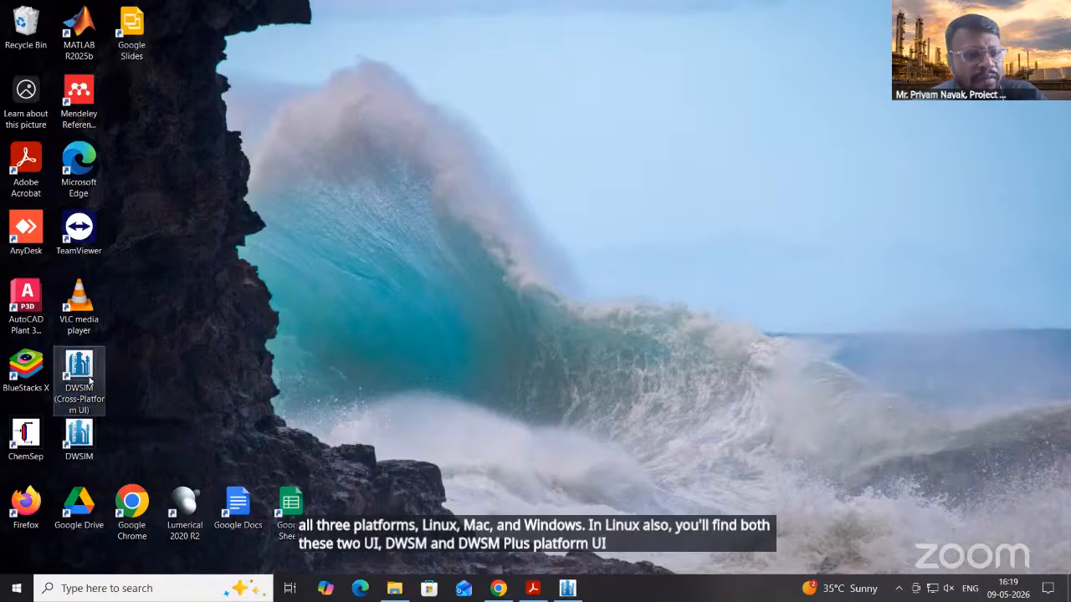
{"action": "left_click", "coordinate": [84, 430]}
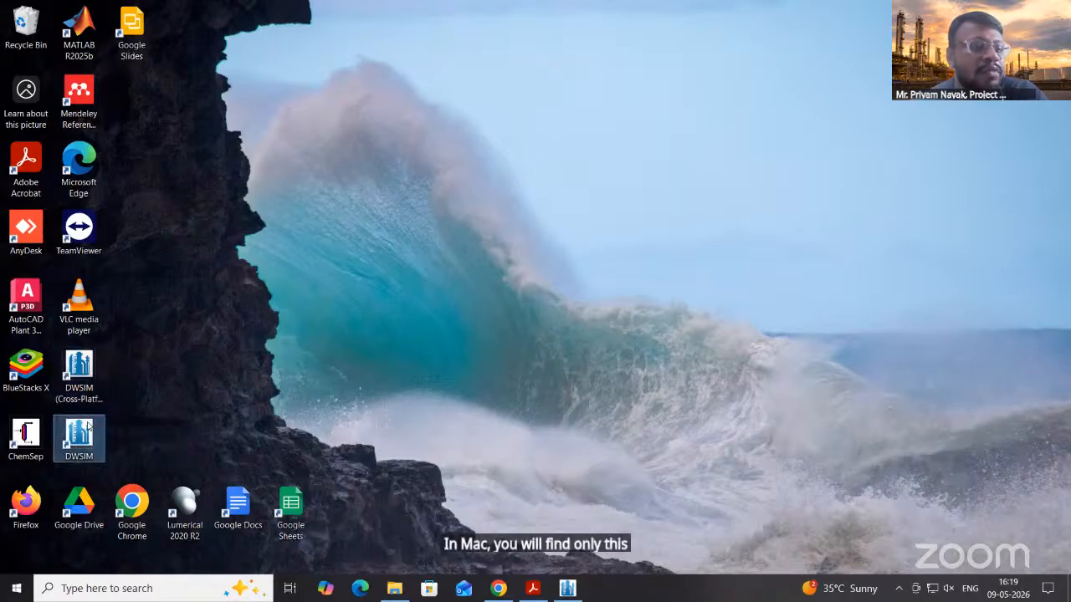
{"action": "left_click", "coordinate": [355, 382]}
Restore and maximize the classic DWSIM window, and show the Samples and FOSSEE Flowsheets lists on its welcome page
{"action": "left_click", "coordinate": [79, 437]}
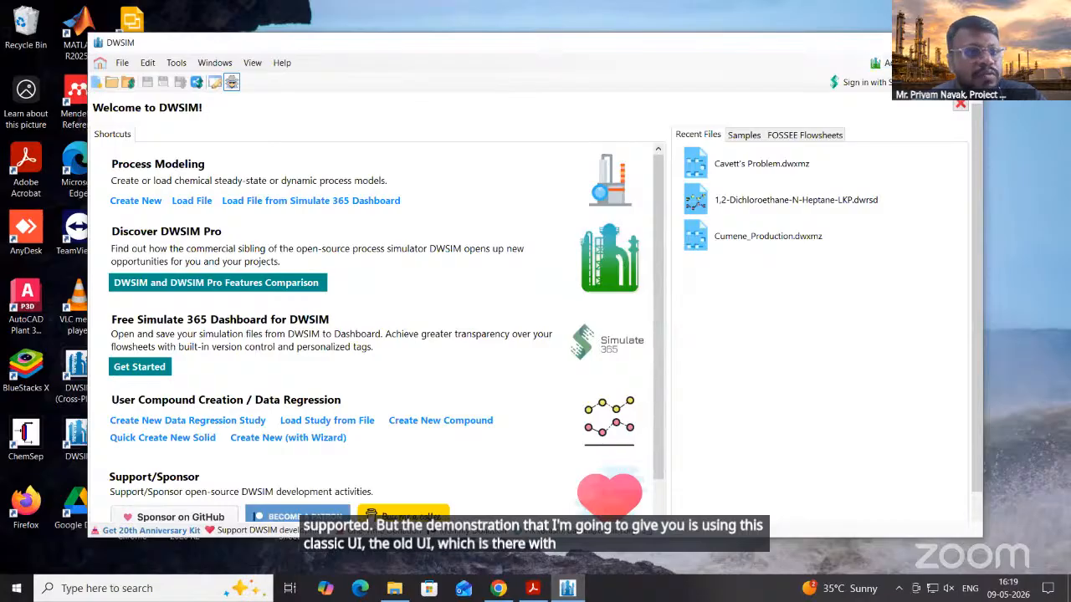
{"action": "left_click", "coordinate": [934, 42]}
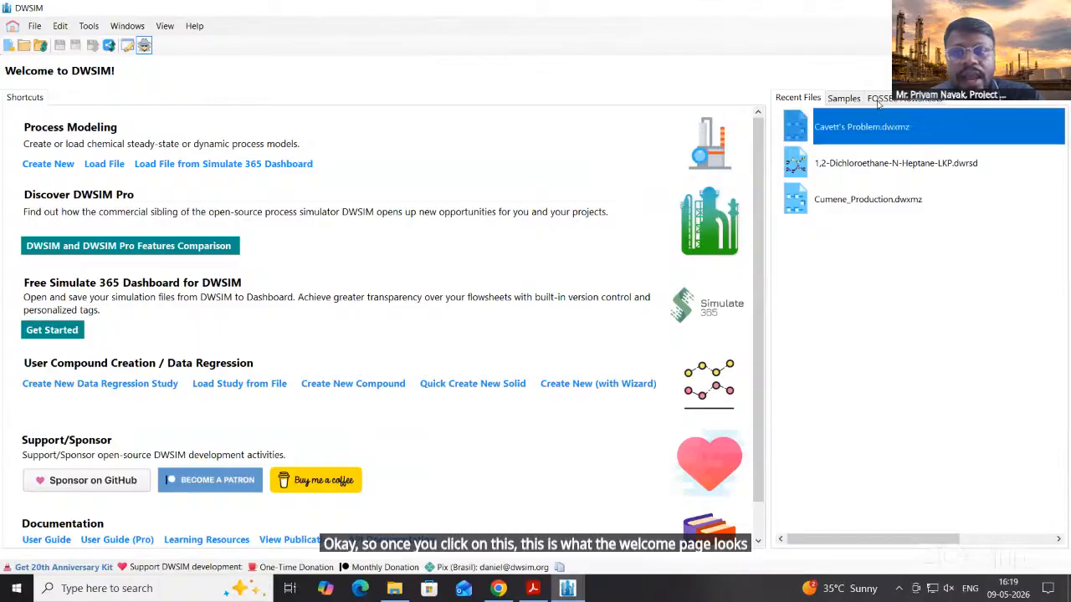
{"action": "left_click", "coordinate": [842, 98]}
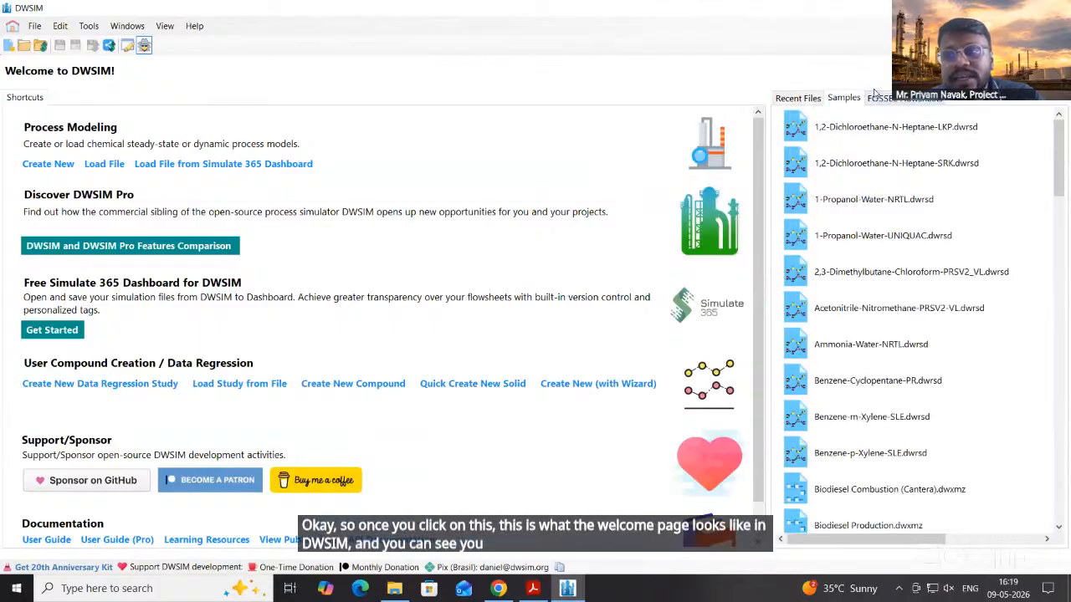
{"action": "left_click", "coordinate": [878, 97]}
{"action": "left_click", "coordinate": [1041, 242]}
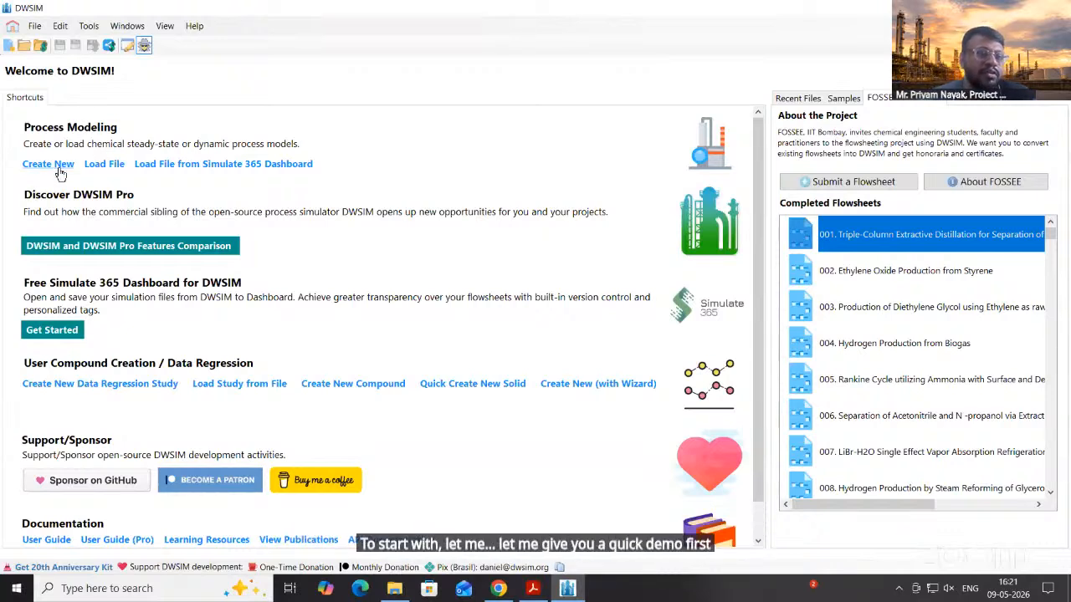
Create a new chemical process model and add Benzene as its first compound in the Simulation Configuration Wizard
{"action": "left_click", "coordinate": [34, 26]}
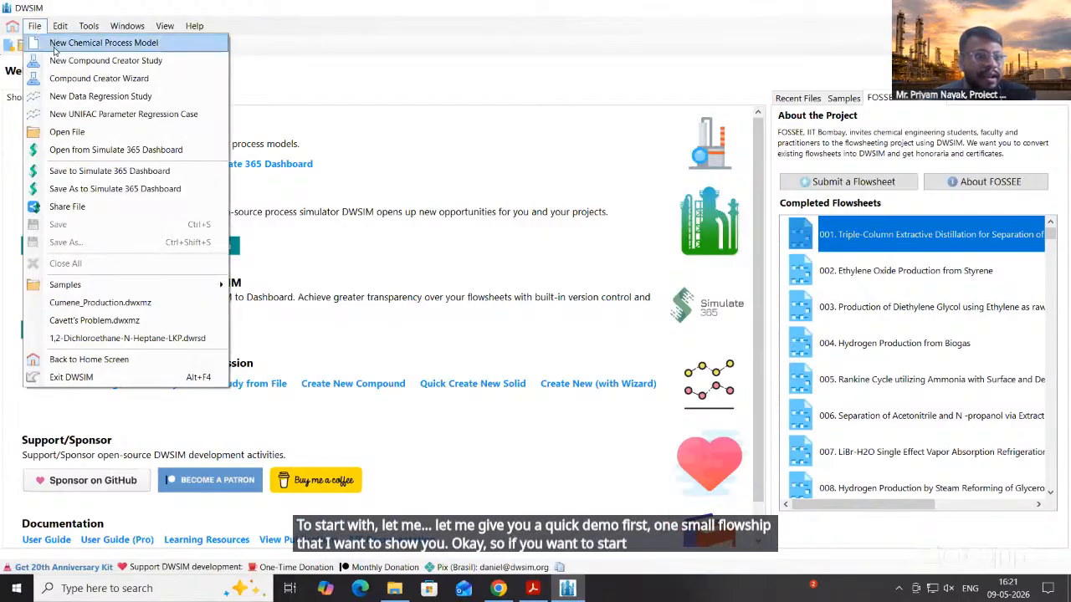
{"action": "left_click", "coordinate": [67, 42]}
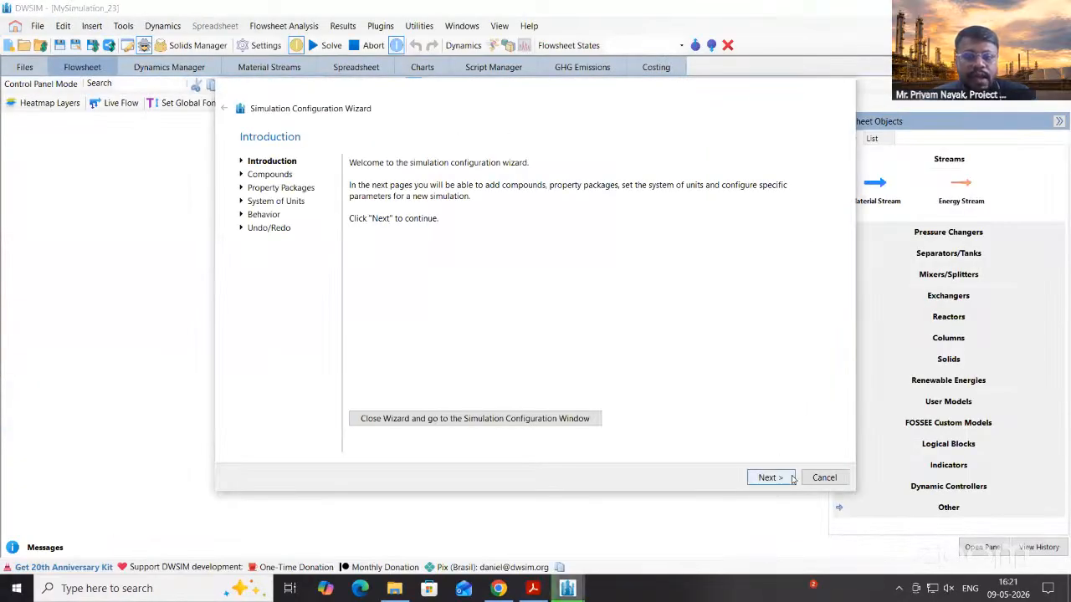
{"action": "left_click", "coordinate": [769, 478]}
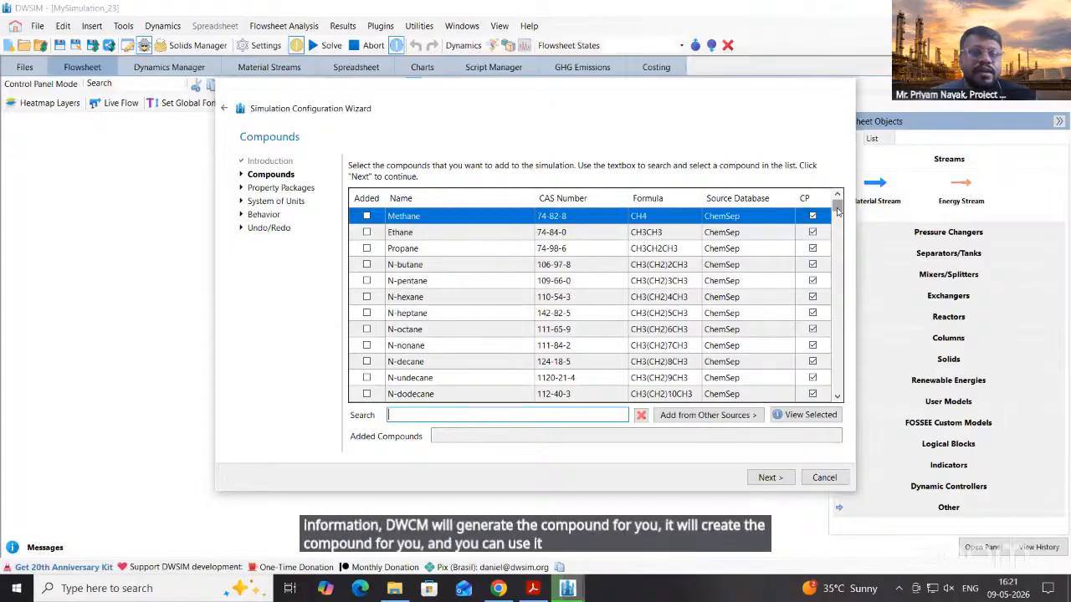
{"action": "left_click_drag", "start_coordinate": [837, 211], "coordinate": [853, 191]}
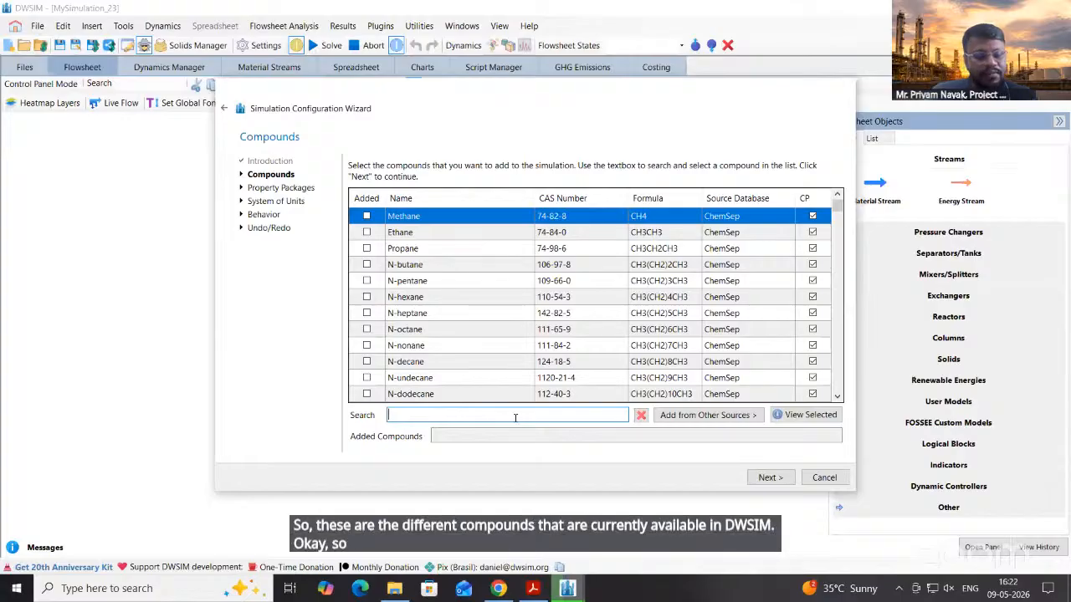
{"action": "type", "text": "benzene"}
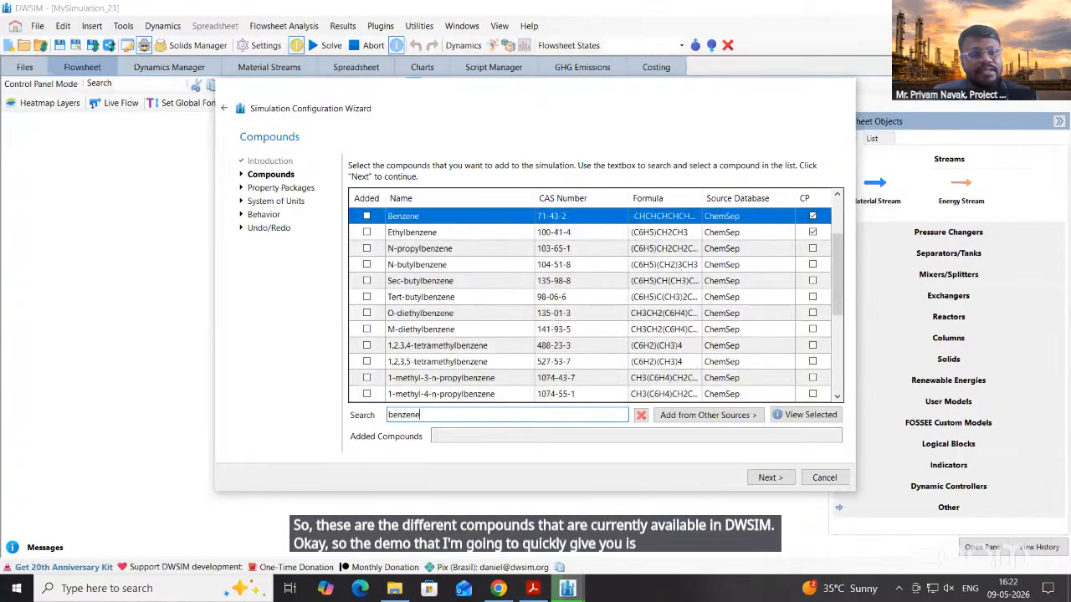
{"action": "key", "text": "Return"}
{"action": "type", "text": "toluene"}
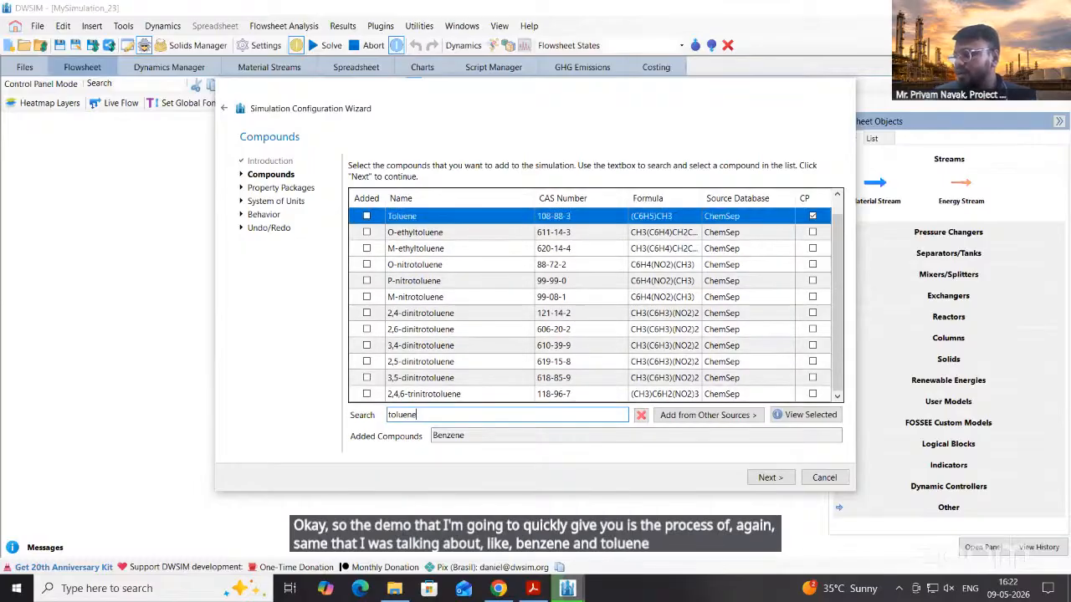
{"action": "key", "text": "BackSpace"}
{"action": "key", "text": "BackSpace"}
{"action": "key", "text": "BackSpace"}
{"action": "key", "text": "BackSpace"}
{"action": "key", "text": "BackSpace"}
{"action": "key", "text": "BackSpace"}
{"action": "key", "text": "BackSpace"}
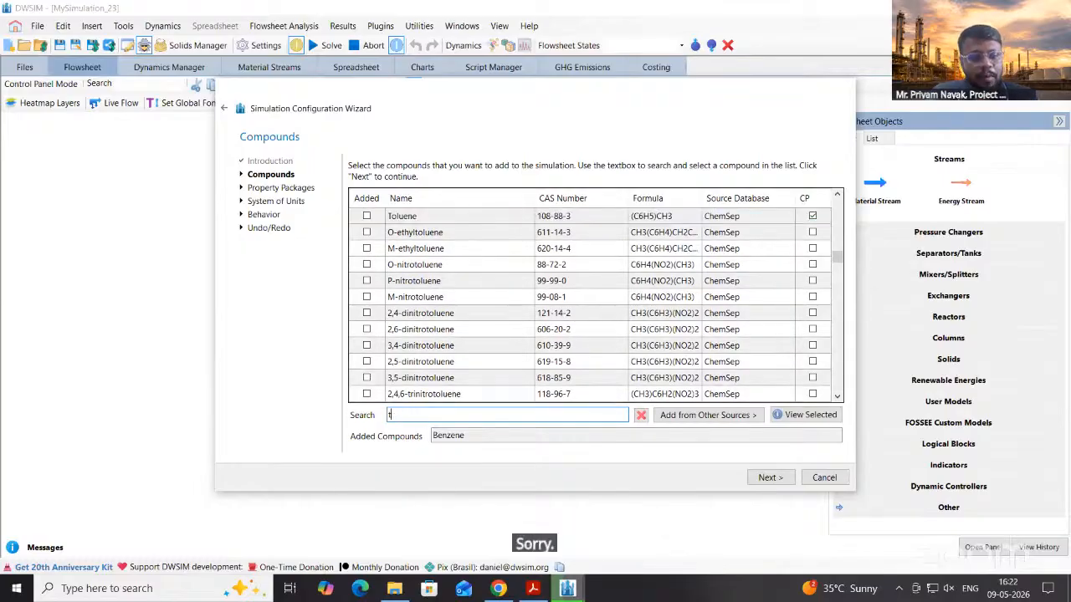
Add Propylene and Cumene to the simulation's compounds
{"action": "type", "text": "propylene"}
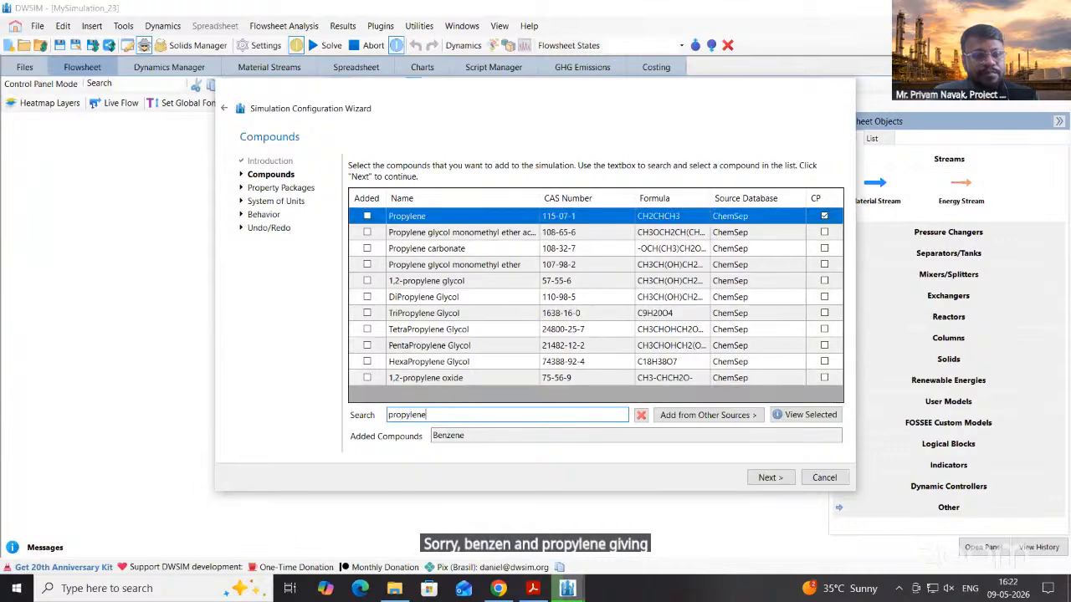
{"action": "key", "text": "Return"}
{"action": "type", "text": "cumene"}
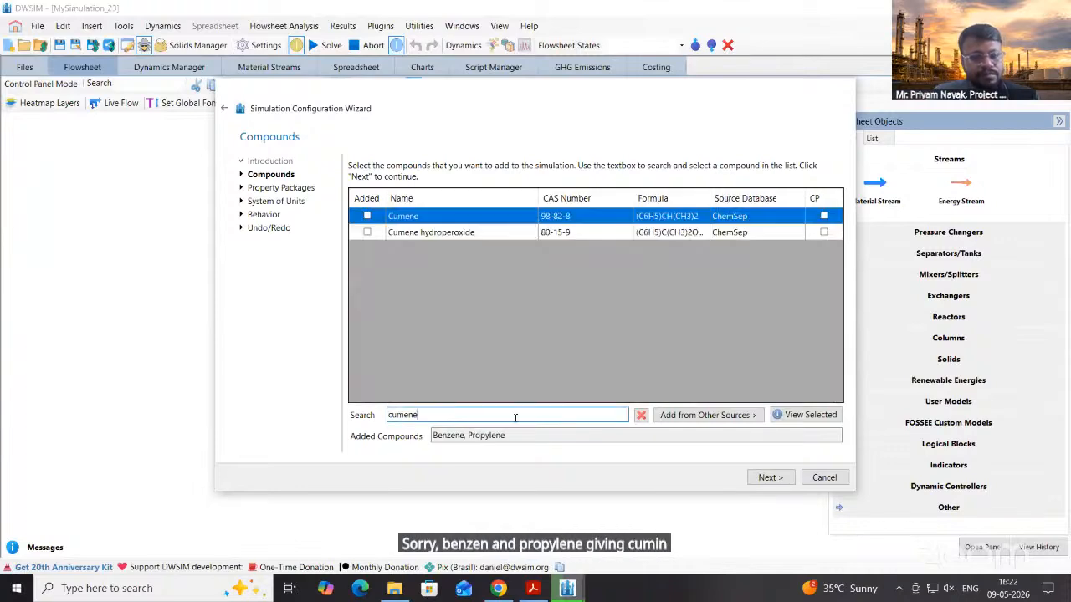
{"action": "key", "text": "Return"}
{"action": "key", "text": "BackSpace"}
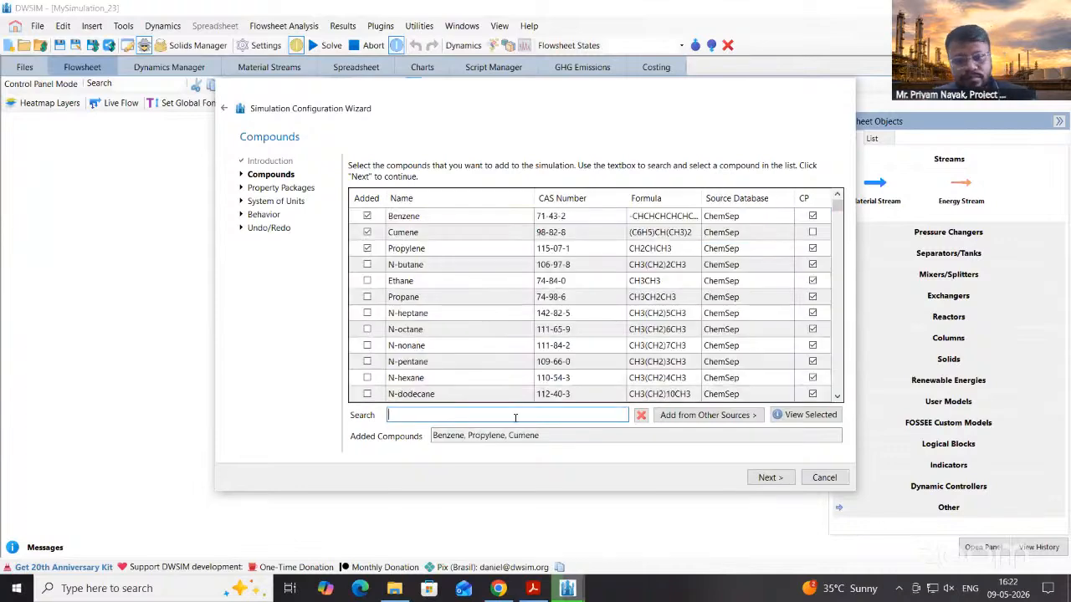
Review the recommended property packages and add Peng-Robinson (PR) to the simulation
{"action": "left_click", "coordinate": [767, 478]}
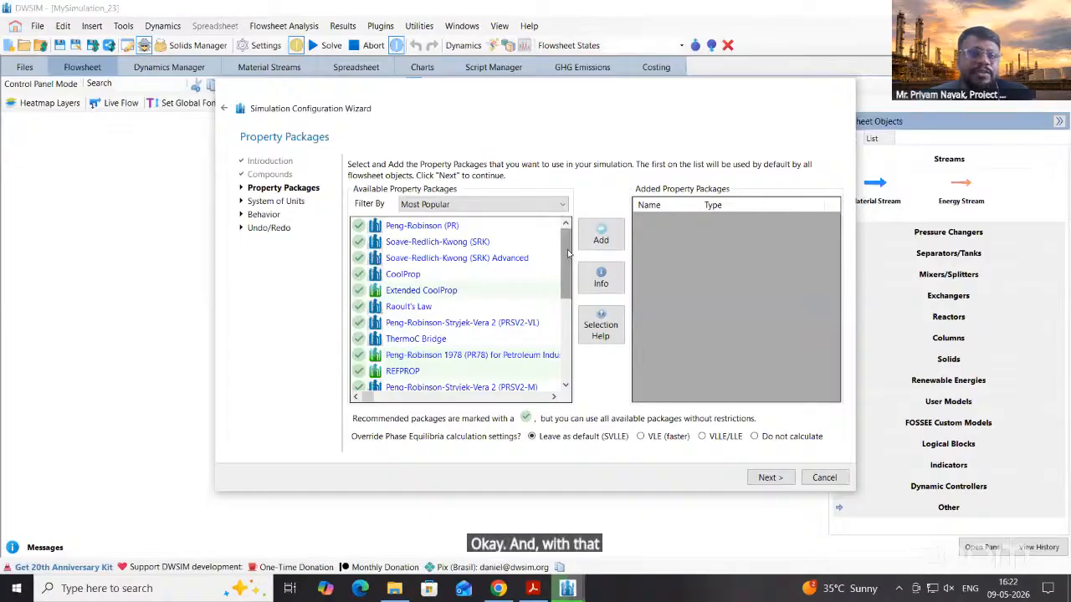
{"action": "mouse_move", "coordinate": [567, 253]}
{"action": "left_mouse_down"}
{"action": "mouse_move", "coordinate": [567, 300]}
{"action": "mouse_move", "coordinate": [568, 244]}
{"action": "left_mouse_up"}
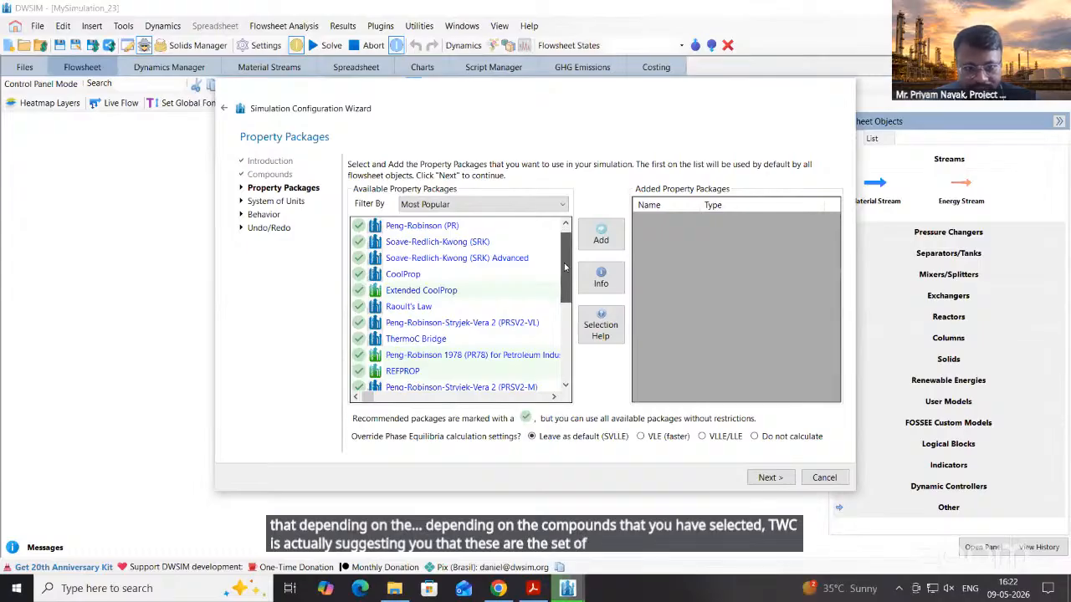
{"action": "left_click_drag", "start_coordinate": [564, 266], "coordinate": [565, 299]}
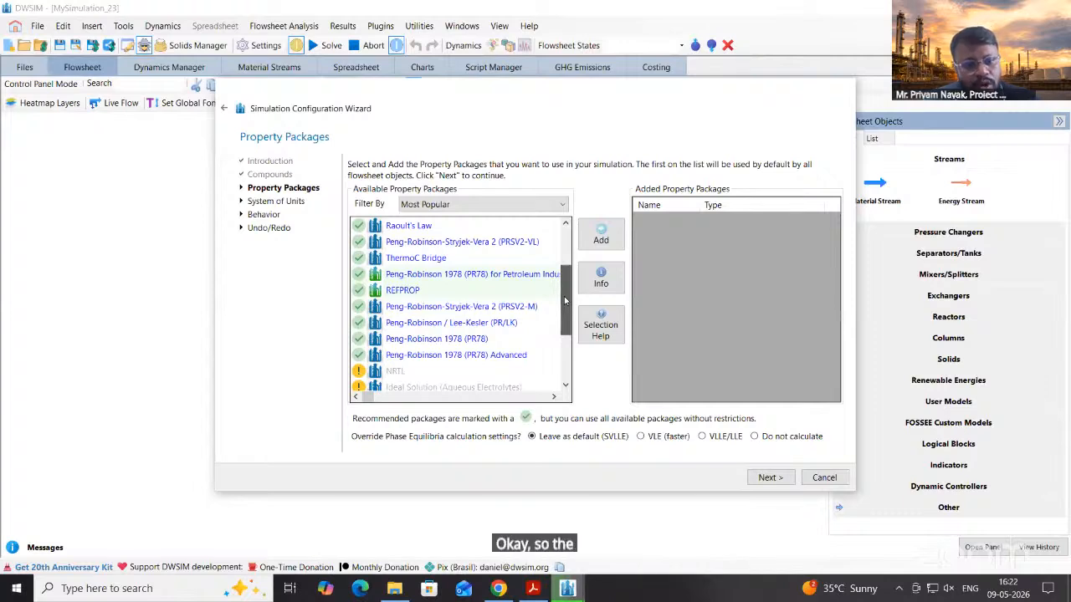
{"action": "left_click_drag", "start_coordinate": [564, 299], "coordinate": [572, 239]}
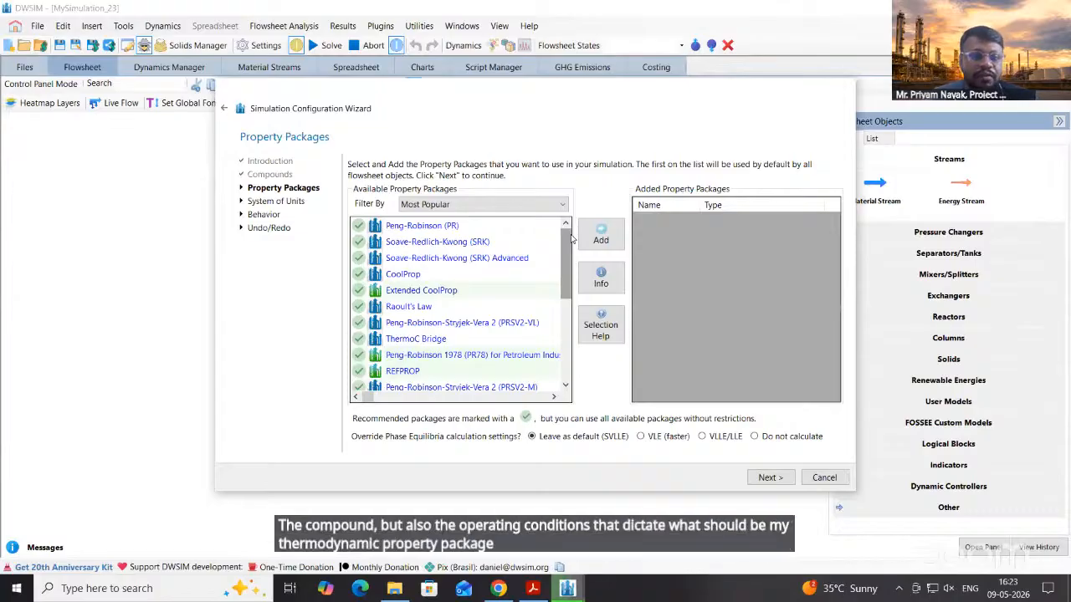
{"action": "left_click", "coordinate": [442, 228]}
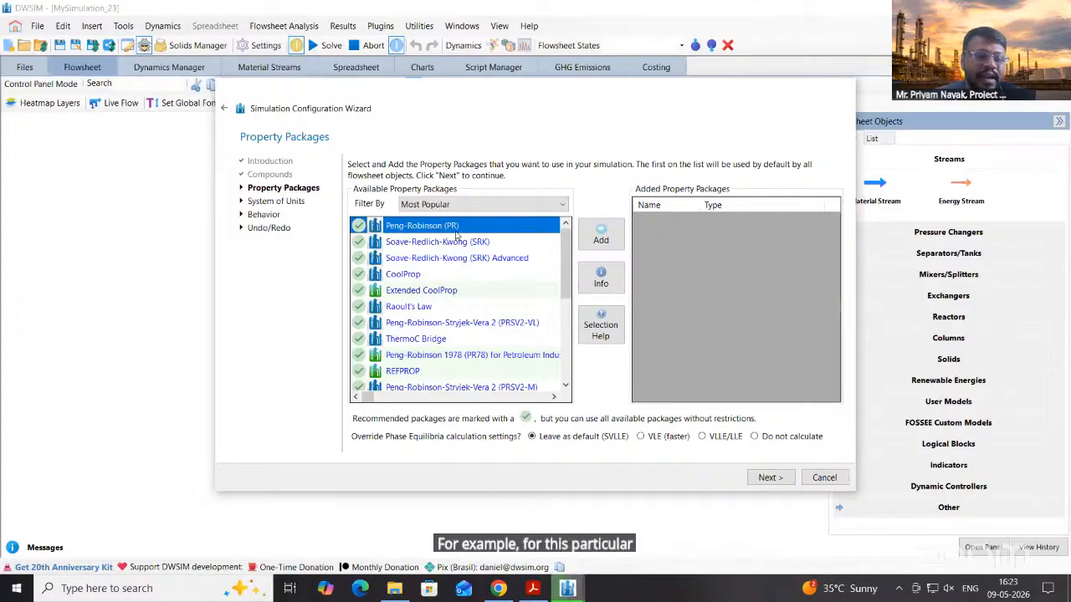
{"action": "left_click", "coordinate": [443, 241]}
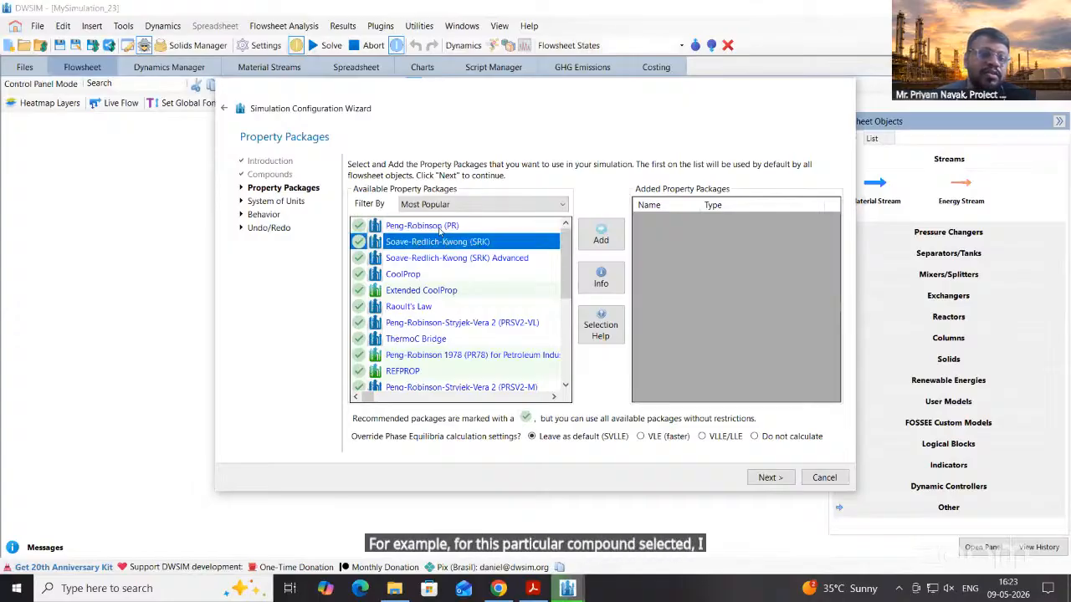
{"action": "left_click", "coordinate": [440, 229]}
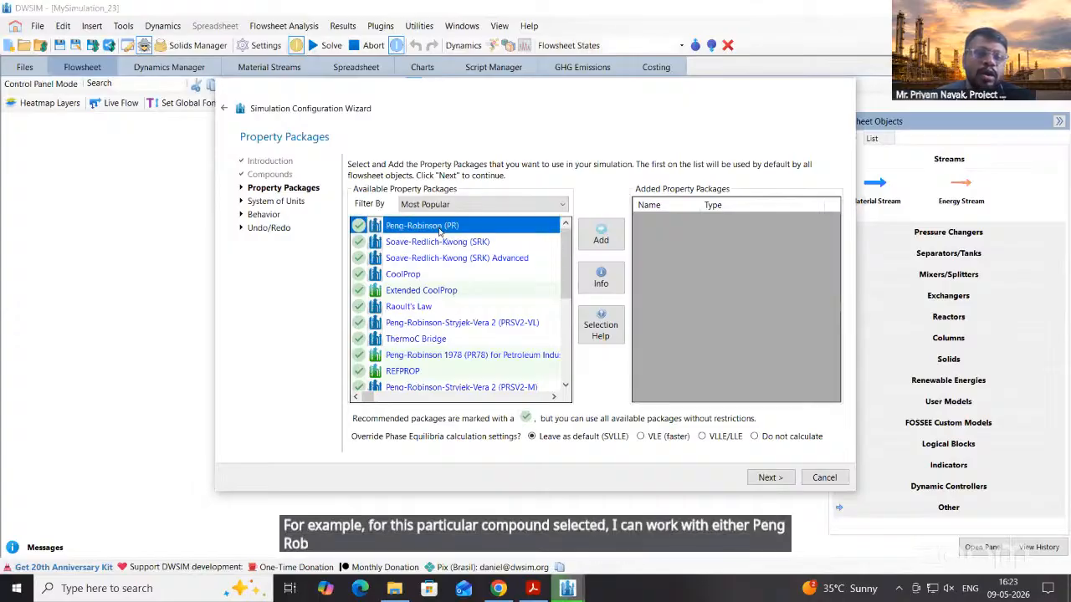
{"action": "left_click", "coordinate": [611, 243]}
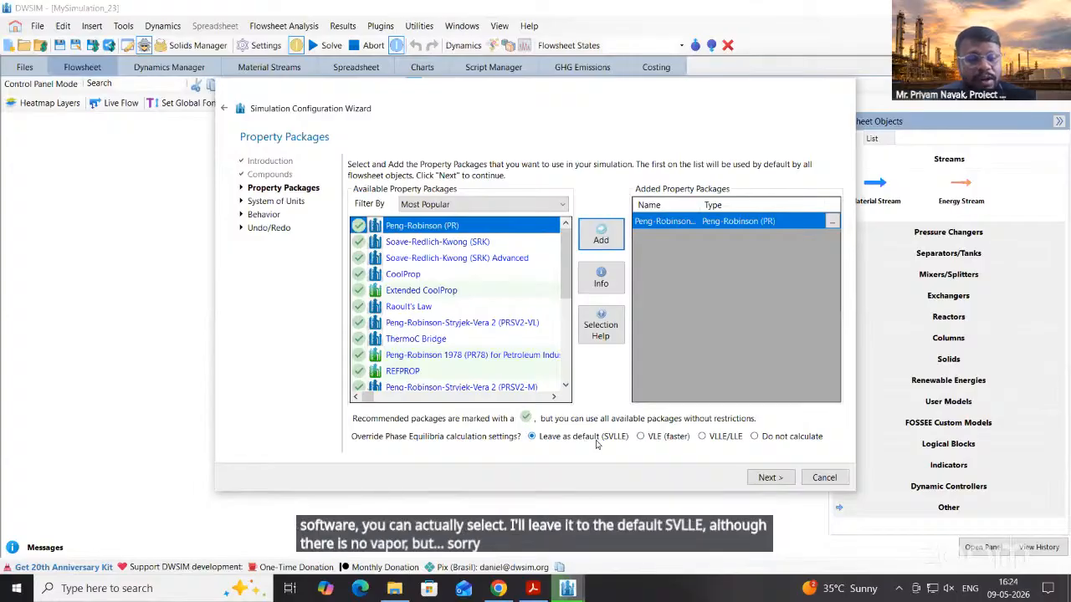
Set the system of units to C5 and finish the configuration wizard, leaving the phase equilibria, behavior and undo/redo settings at their defaults
{"action": "left_click", "coordinate": [763, 478]}
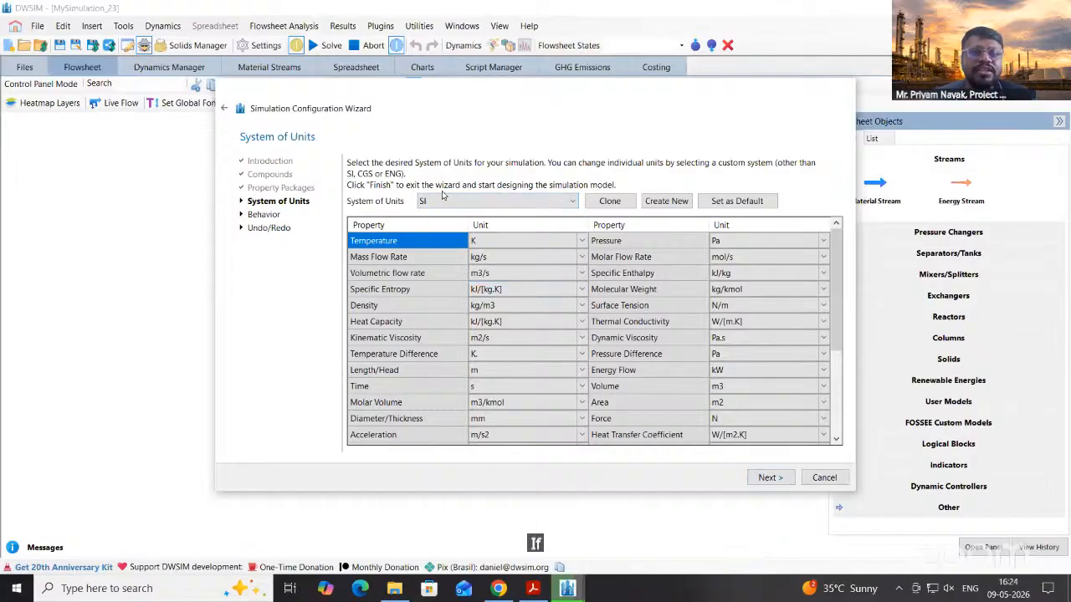
{"action": "left_click", "coordinate": [450, 200]}
{"action": "left_click", "coordinate": [450, 201]}
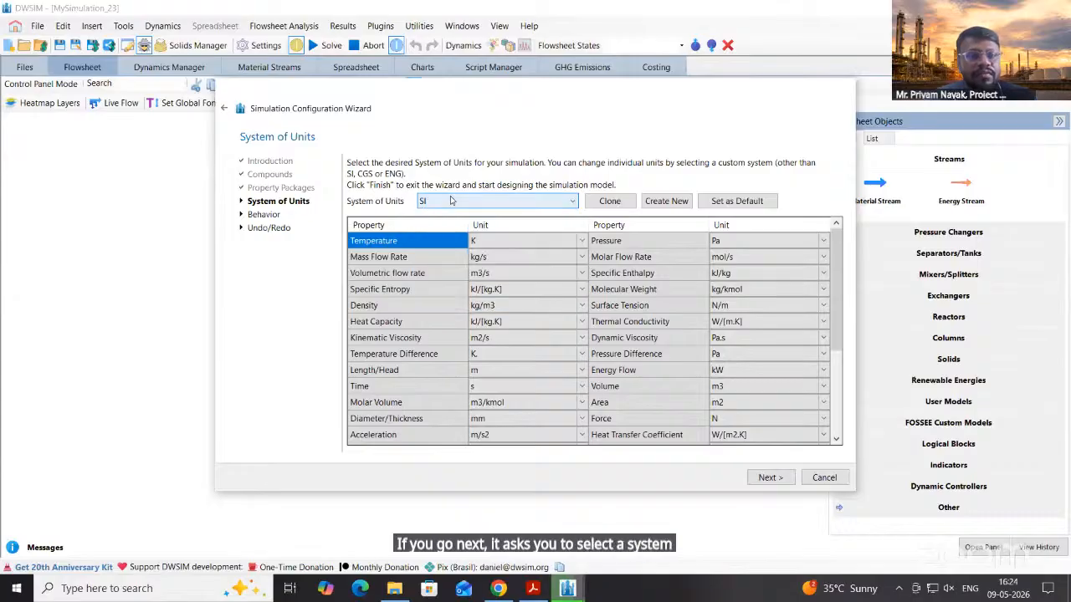
{"action": "left_click", "coordinate": [452, 201]}
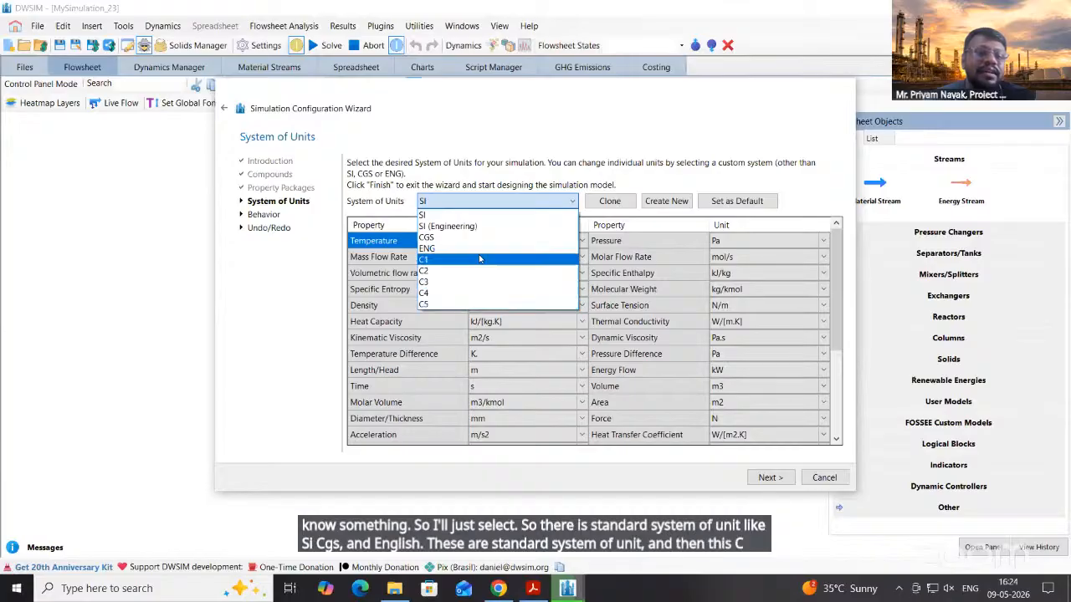
{"action": "left_click", "coordinate": [470, 305]}
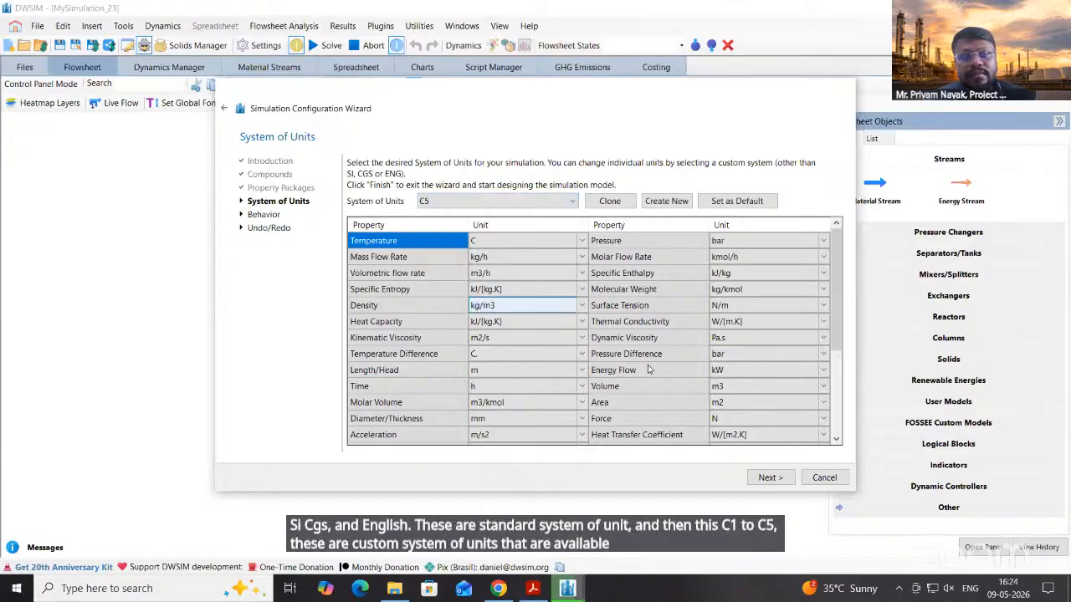
{"action": "left_click", "coordinate": [773, 480]}
{"action": "left_click", "coordinate": [769, 479]}
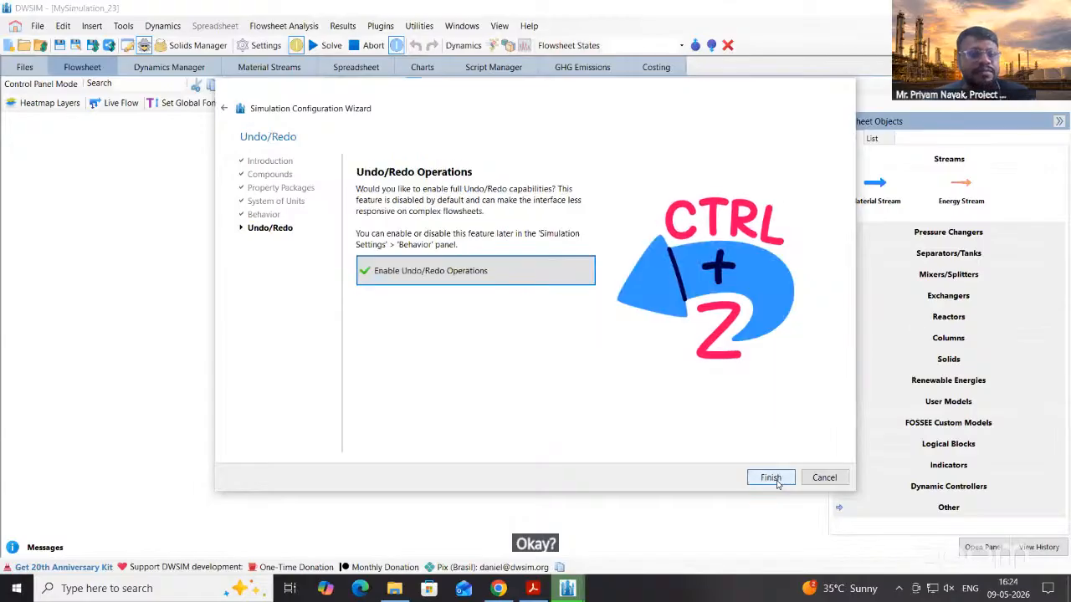
{"action": "left_click", "coordinate": [770, 479]}
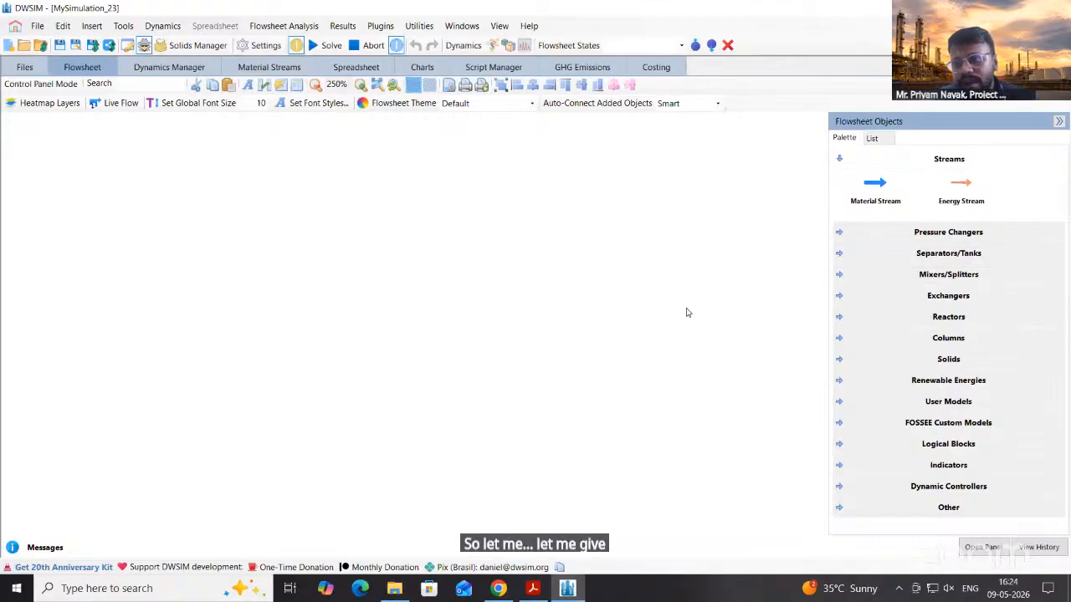
Examine the reactor types available in the flowsheet object palette
{"action": "left_click", "coordinate": [916, 319]}
{"action": "scroll", "coordinate": [925, 394], "scroll_direction": "down", "scroll_amount": 3}
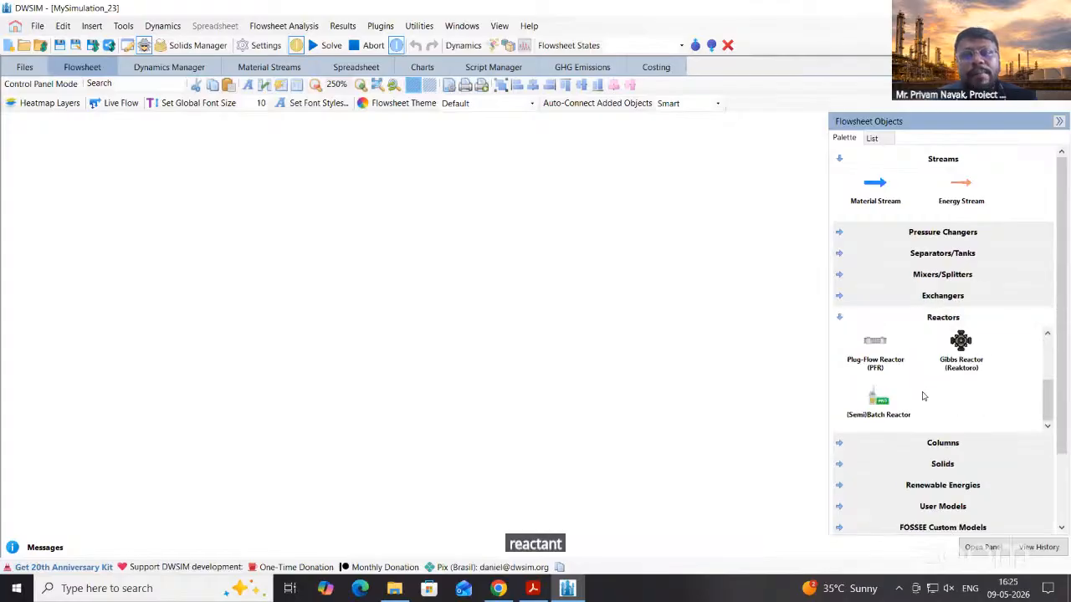
{"action": "scroll", "coordinate": [923, 395], "scroll_direction": "up", "scroll_amount": 2}
{"action": "scroll", "coordinate": [923, 396], "scroll_direction": "down", "scroll_amount": 2}
{"action": "scroll", "coordinate": [924, 396], "scroll_direction": "up", "scroll_amount": 4}
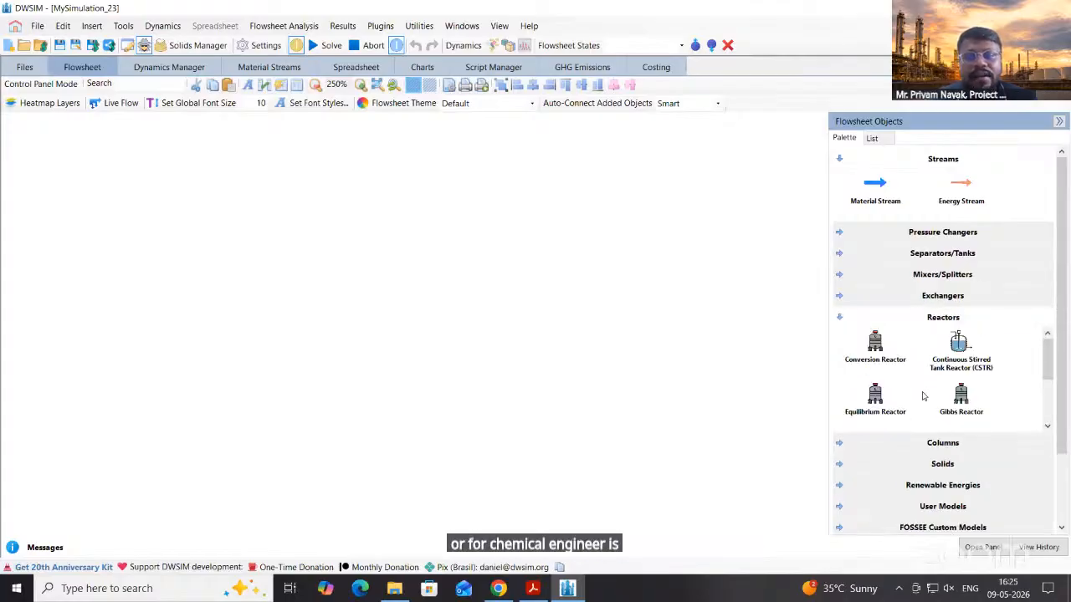
{"action": "scroll", "coordinate": [1061, 343], "scroll_direction": "down", "scroll_amount": 3}
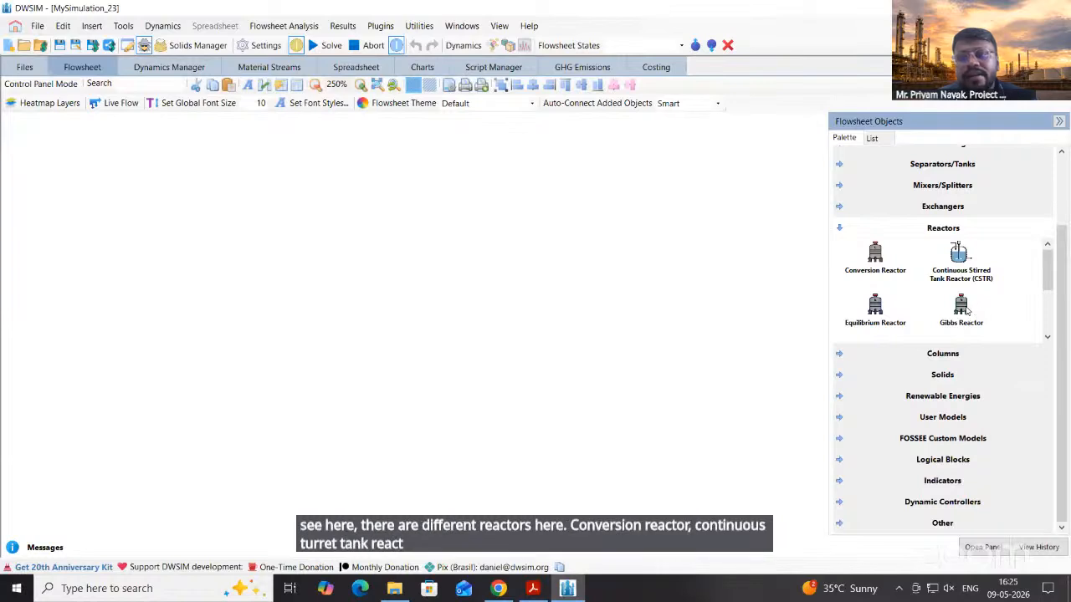
{"action": "scroll", "coordinate": [966, 310], "scroll_direction": "down", "scroll_amount": 3}
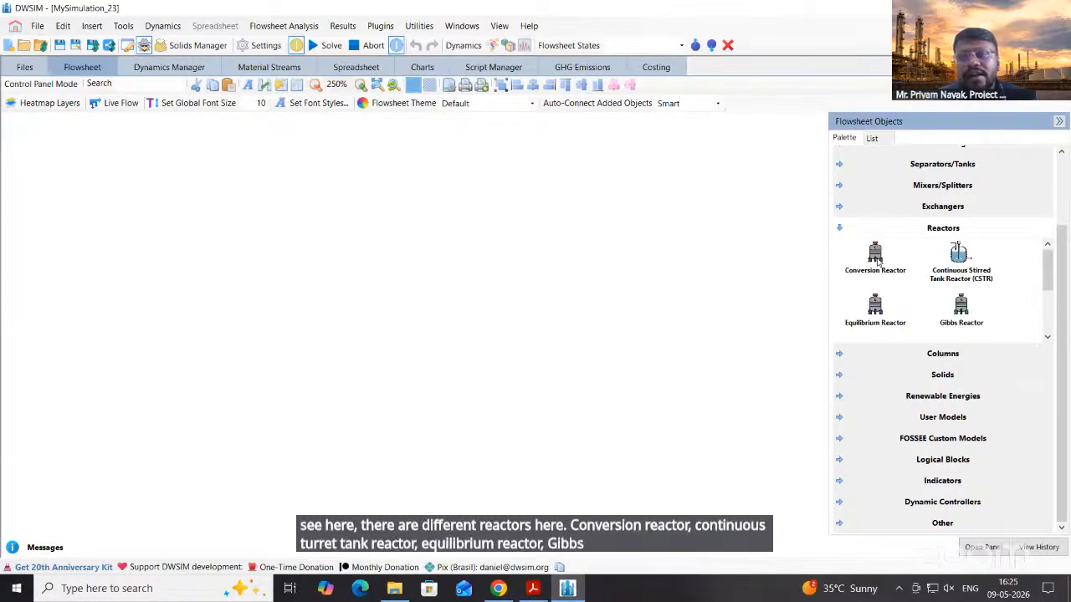
{"action": "scroll", "coordinate": [974, 297], "scroll_direction": "up", "scroll_amount": 3}
{"action": "scroll", "coordinate": [984, 287], "scroll_direction": "down", "scroll_amount": 3}
{"action": "scroll", "coordinate": [985, 287], "scroll_direction": "up", "scroll_amount": 3}
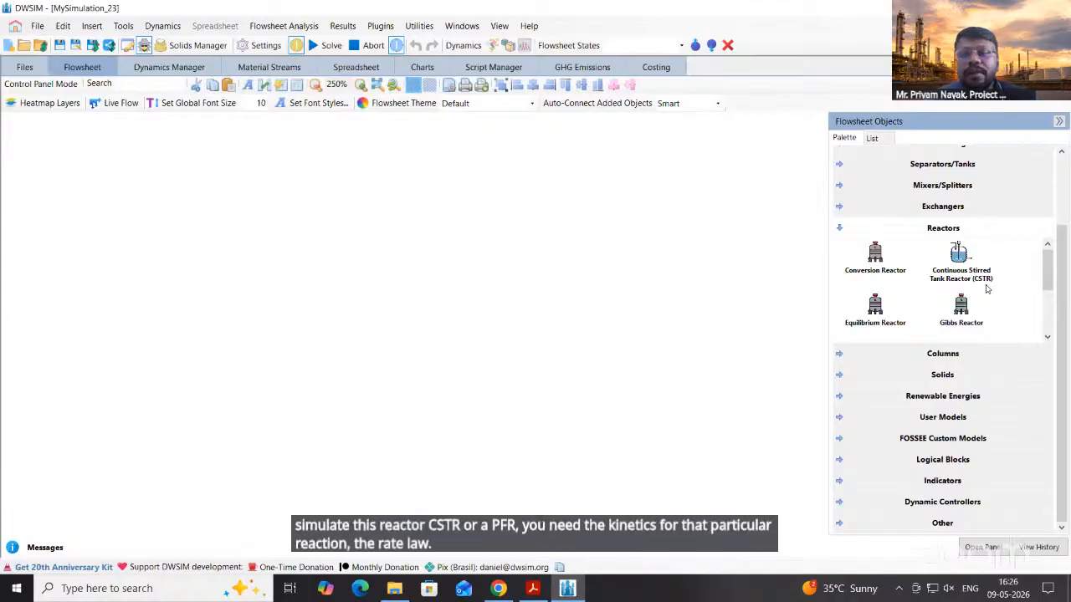
Add a Plug-Flow Reactor (PFR) with auto-connected inlet, outlet and energy streams to the empty flowsheet
{"action": "scroll", "coordinate": [986, 288], "scroll_direction": "down", "scroll_amount": 2}
{"action": "left_click_drag", "start_coordinate": [875, 252], "coordinate": [247, 251]}
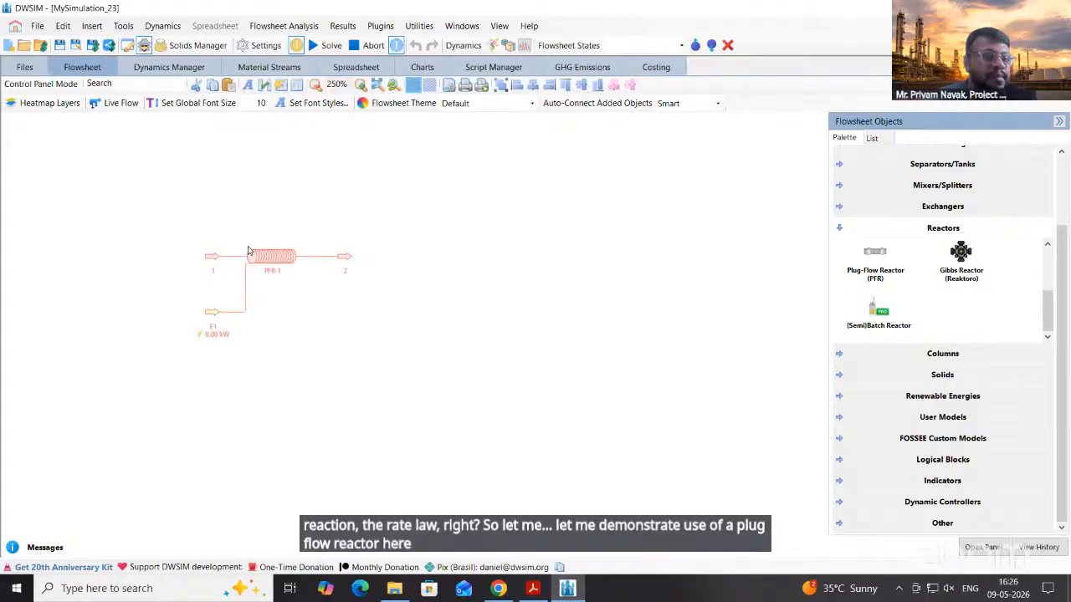
{"action": "scroll", "coordinate": [336, 340], "scroll_direction": "up", "scroll_amount": 4}
{"action": "left_click_drag", "start_coordinate": [268, 286], "coordinate": [539, 385]}
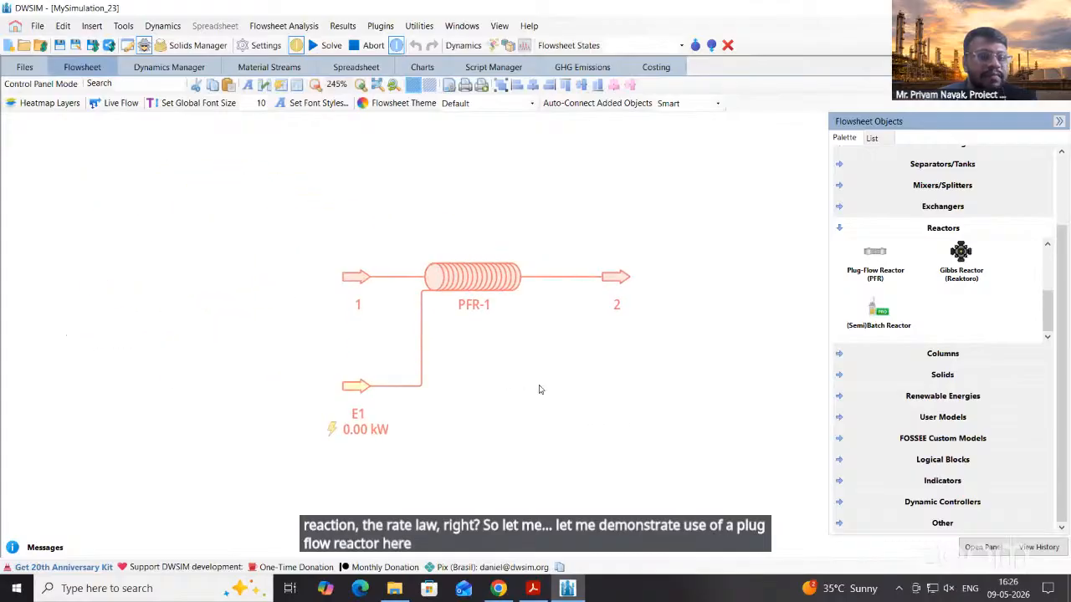
{"action": "scroll", "coordinate": [539, 386], "scroll_direction": "up", "scroll_amount": 1}
{"action": "scroll", "coordinate": [539, 389], "scroll_direction": "up", "scroll_amount": 1}
{"action": "scroll", "coordinate": [540, 390], "scroll_direction": "up", "scroll_amount": 1}
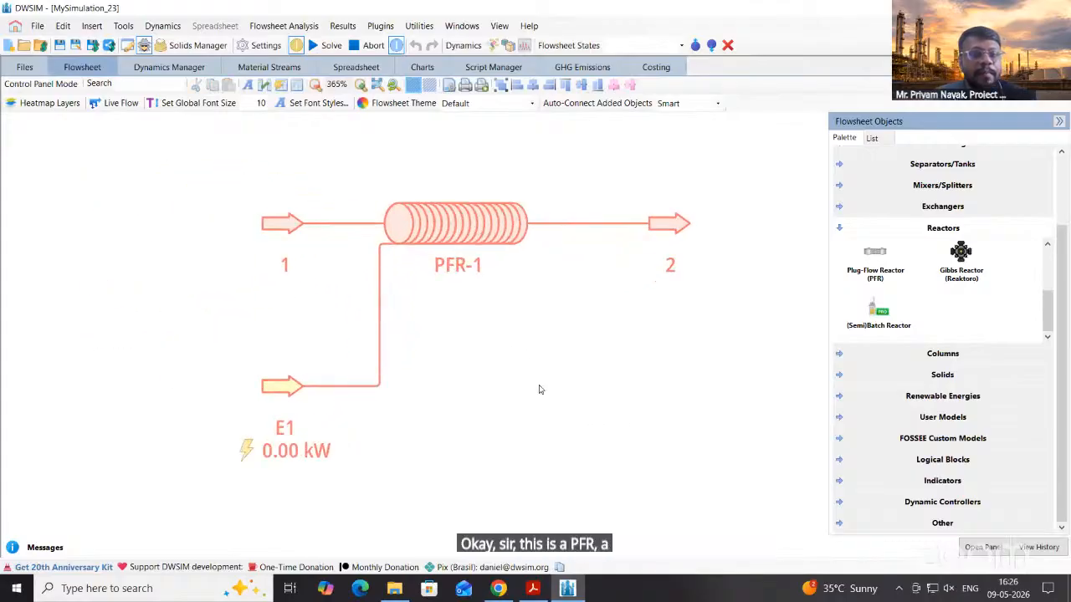
Open the stream conditions of the reactor's inlet material stream 1, keeping the whole reactor layout in view
{"action": "left_click", "coordinate": [285, 224]}
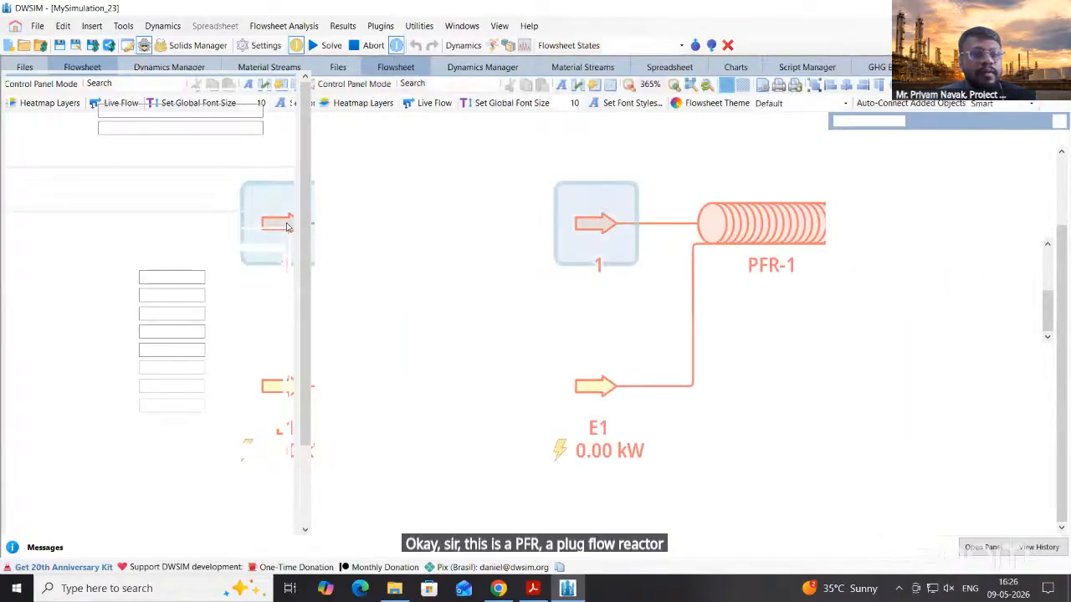
{"action": "scroll", "coordinate": [746, 382], "scroll_direction": "down", "scroll_amount": 1}
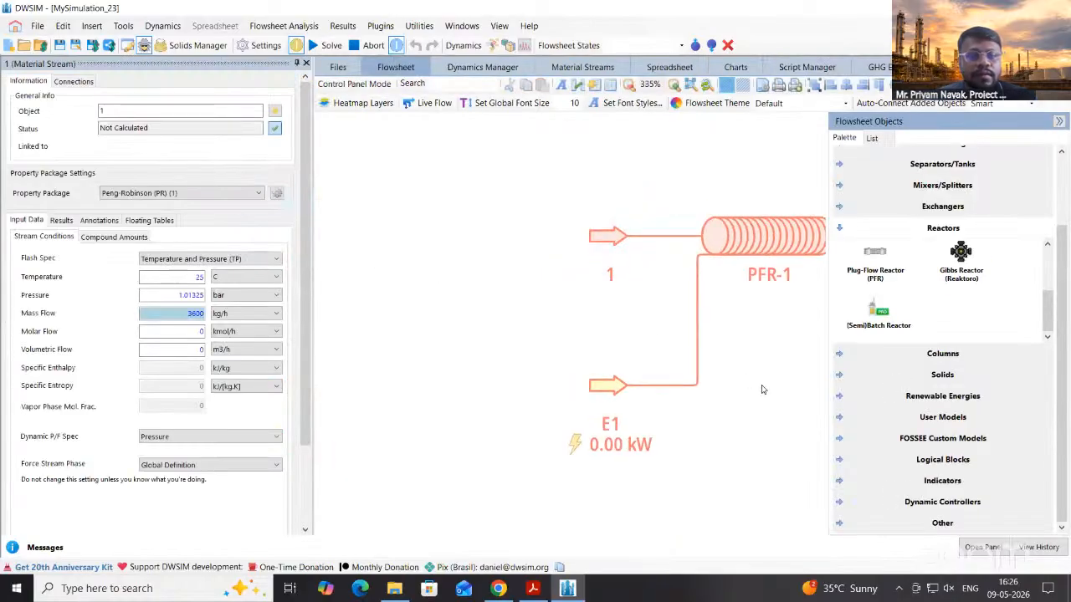
{"action": "left_click_drag", "start_coordinate": [762, 389], "coordinate": [545, 370]}
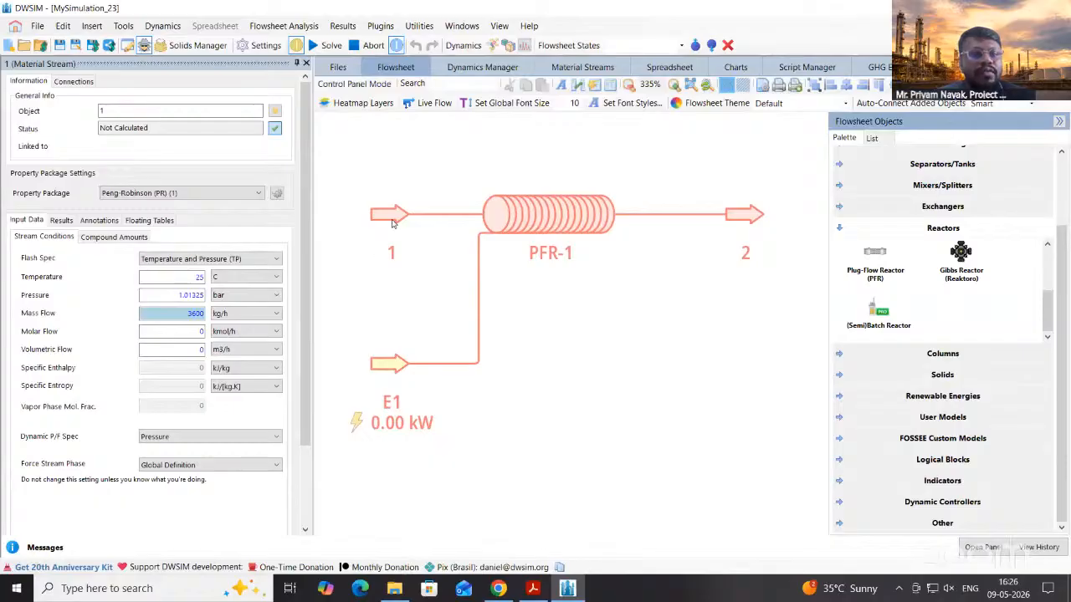
Examine the properties of inlet stream 1, outlet stream 2 and reactor PFR-1, including the reactor's dimension parameters
{"action": "left_click", "coordinate": [393, 222]}
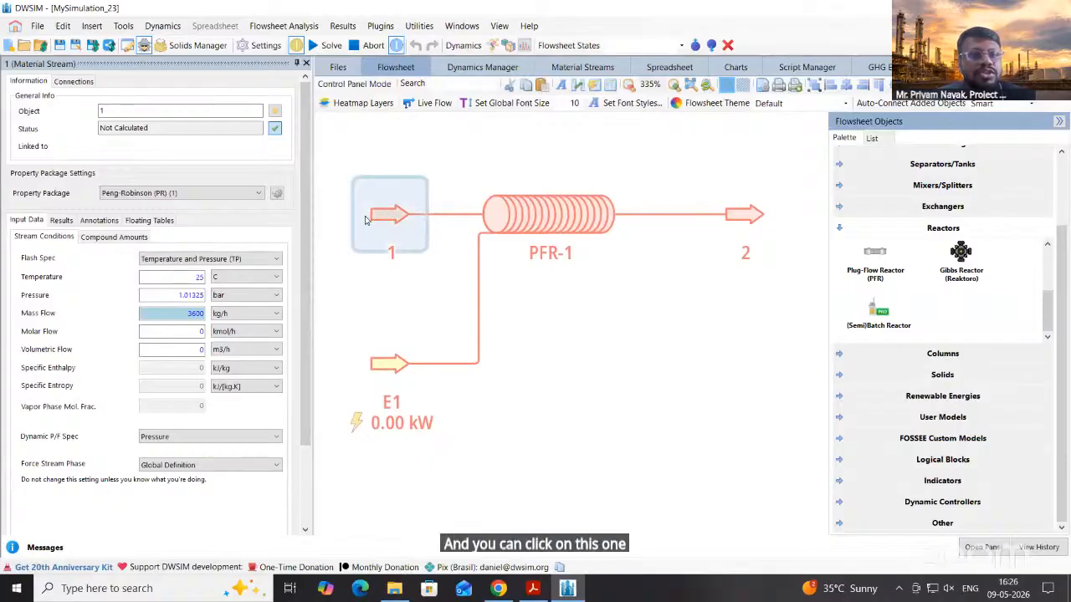
{"action": "left_click", "coordinate": [542, 219]}
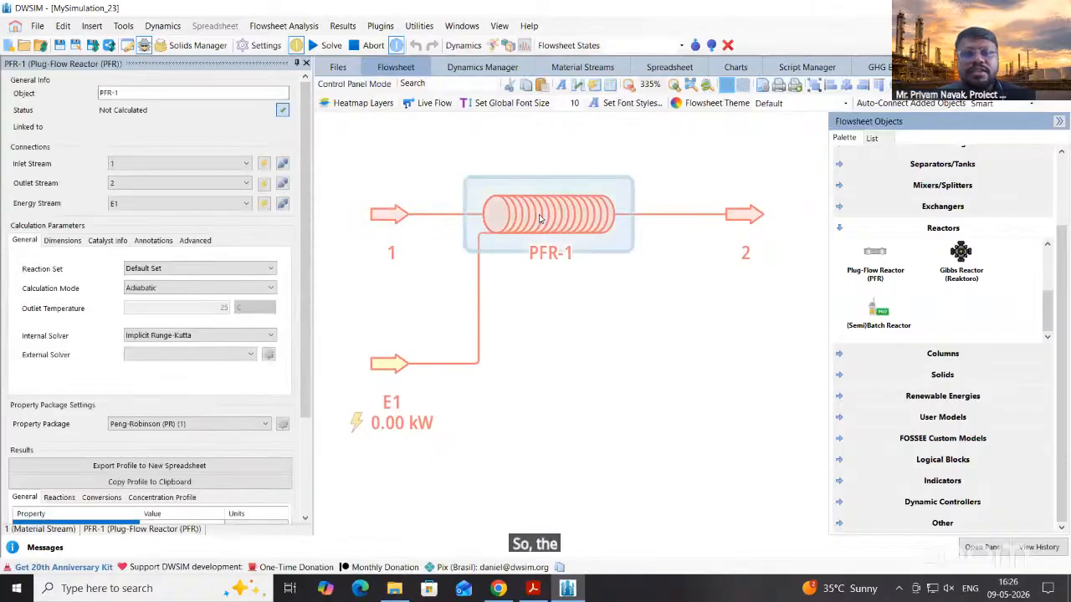
{"action": "left_click", "coordinate": [747, 212]}
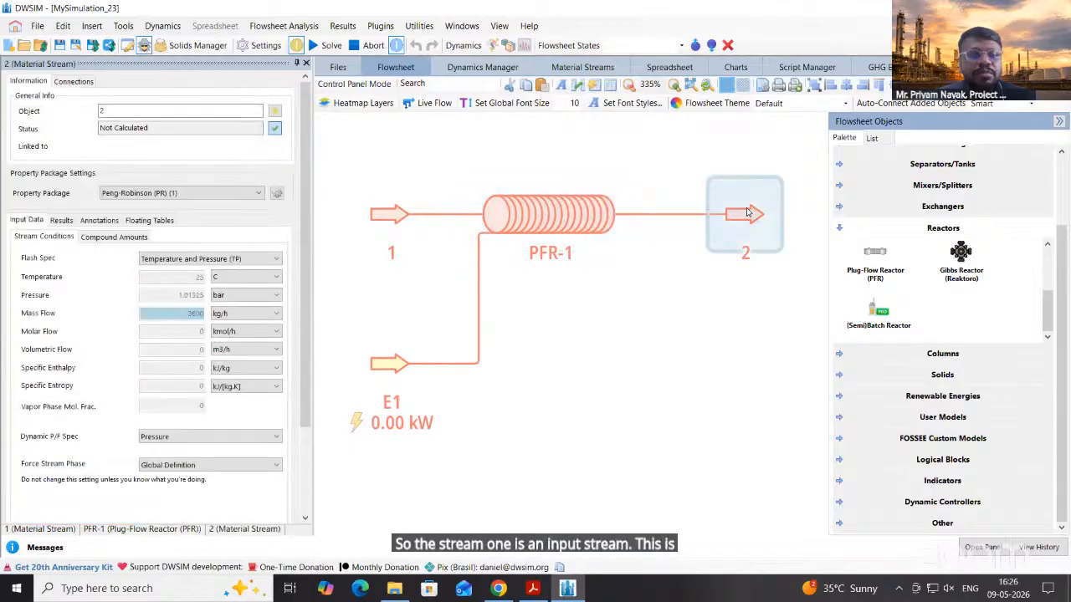
{"action": "left_click", "coordinate": [404, 219]}
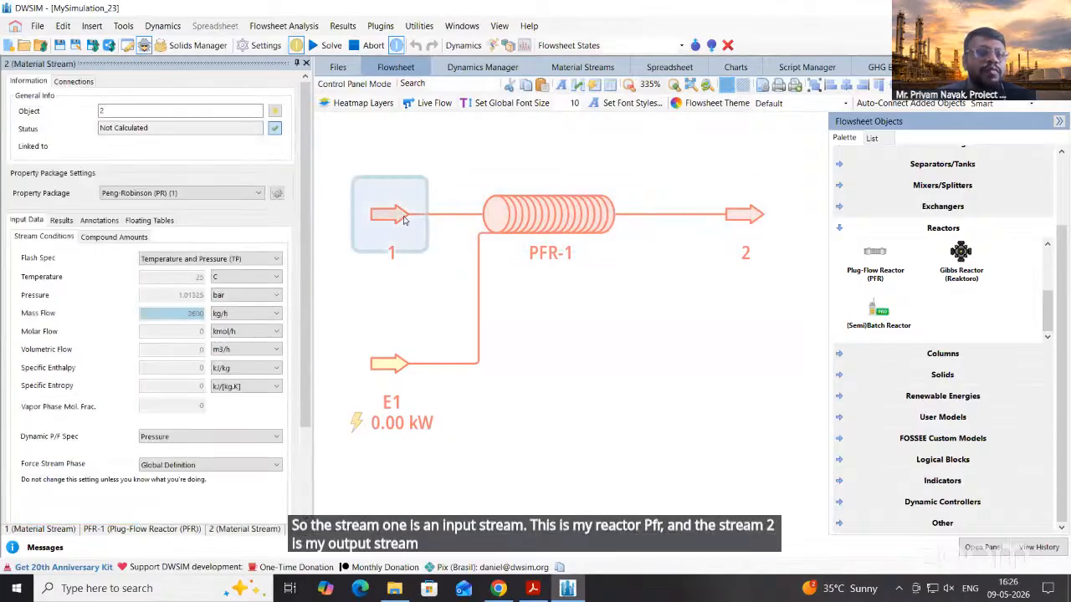
{"action": "left_click", "coordinate": [179, 295]}
{"action": "key", "text": "Tab"}
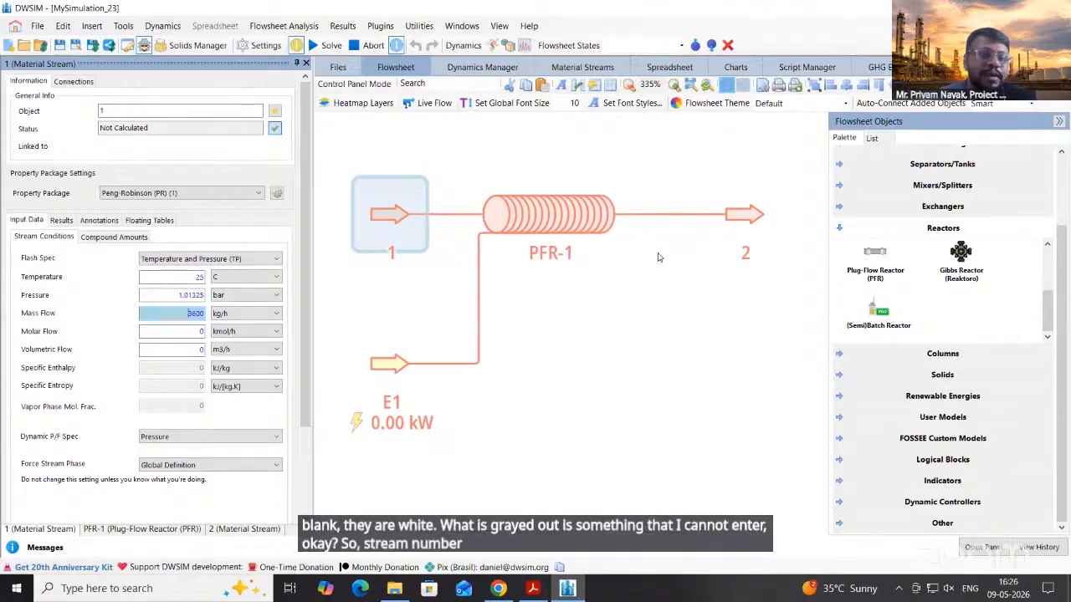
{"action": "left_click", "coordinate": [746, 221]}
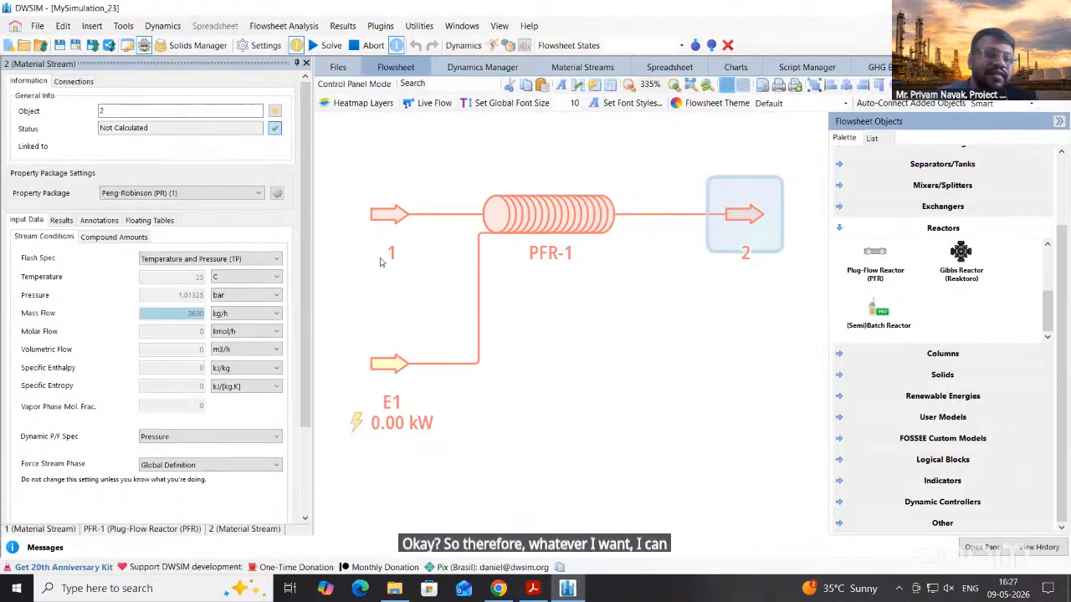
{"action": "left_click", "coordinate": [395, 217]}
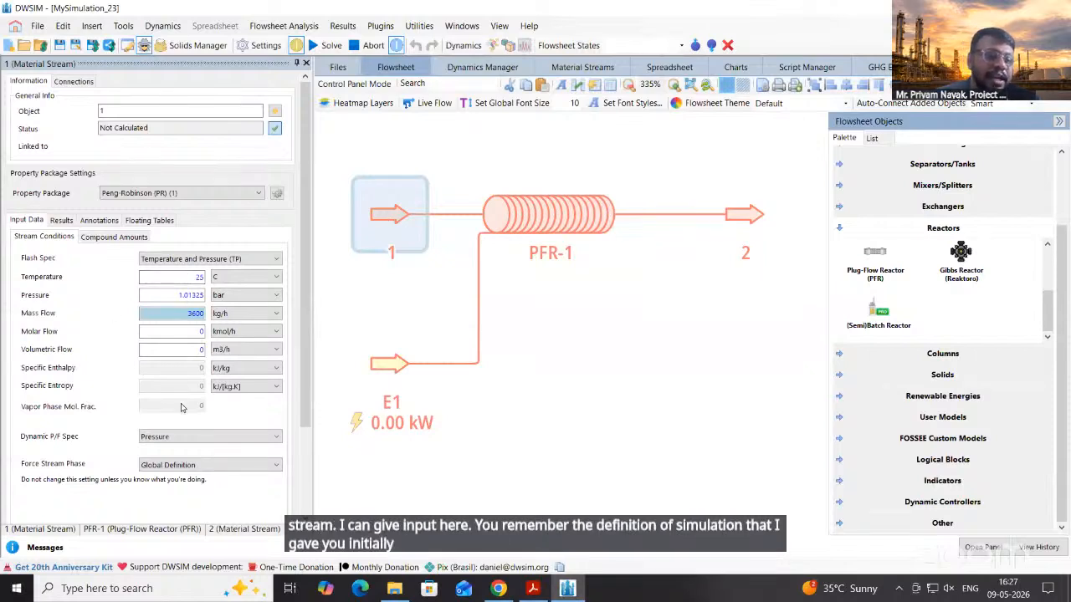
{"action": "left_click", "coordinate": [528, 220]}
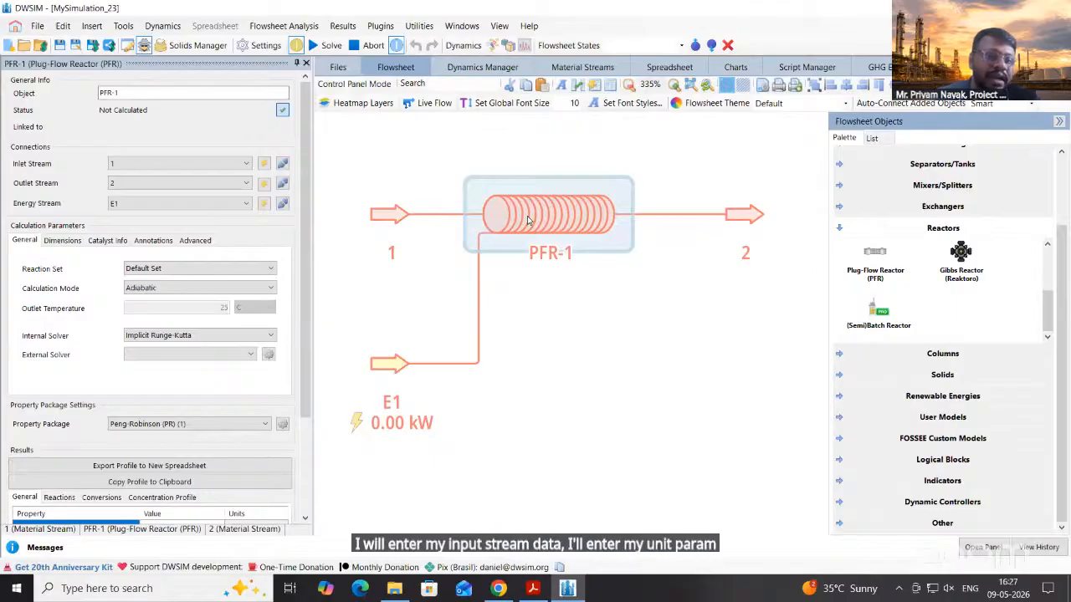
{"action": "left_click", "coordinate": [62, 240]}
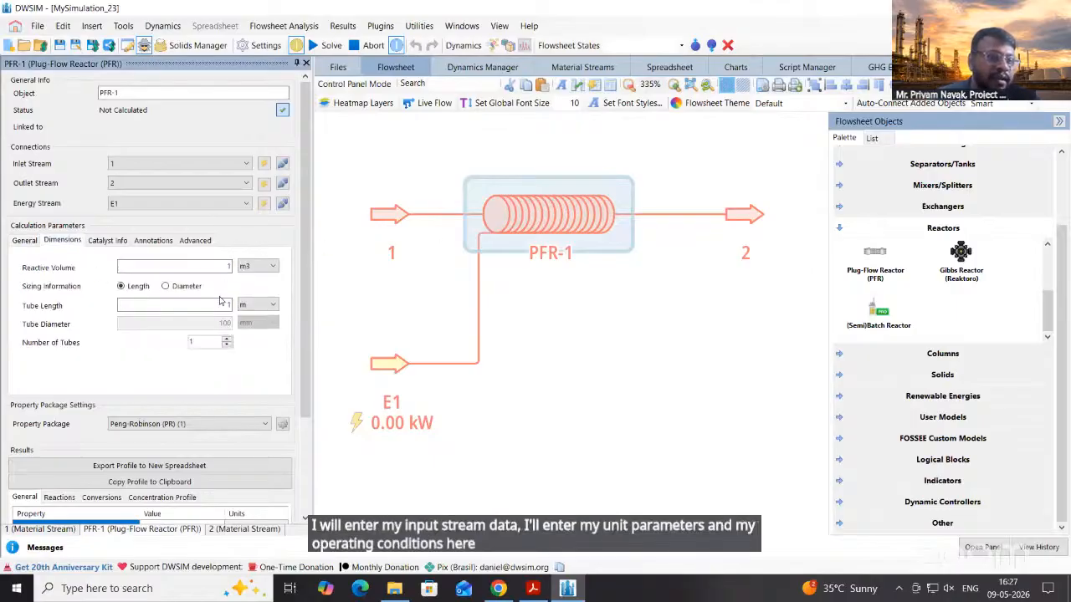
Set the temperature of inlet stream 1 to 150 C and its pressure to 30 bar
{"action": "left_click", "coordinate": [400, 219]}
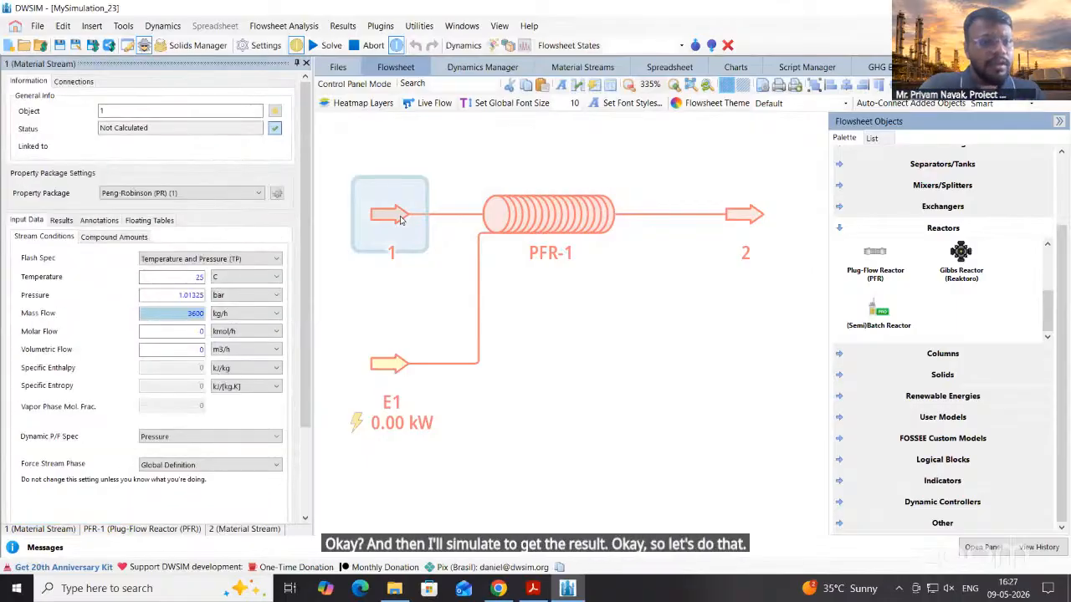
{"action": "double_click", "coordinate": [198, 276]}
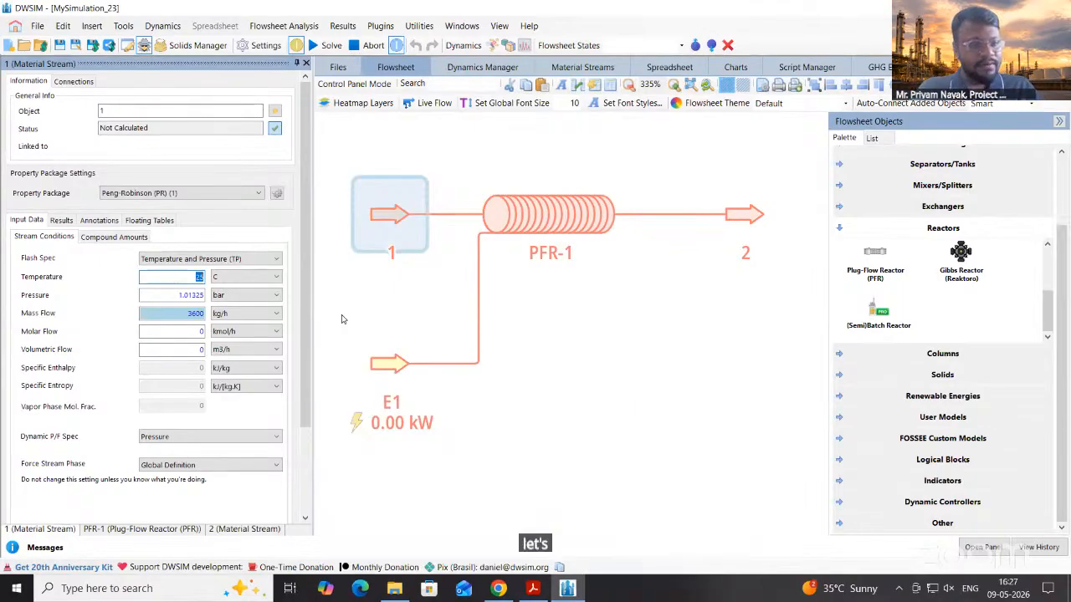
{"action": "type", "text": "150"}
{"action": "key", "text": "Tab"}
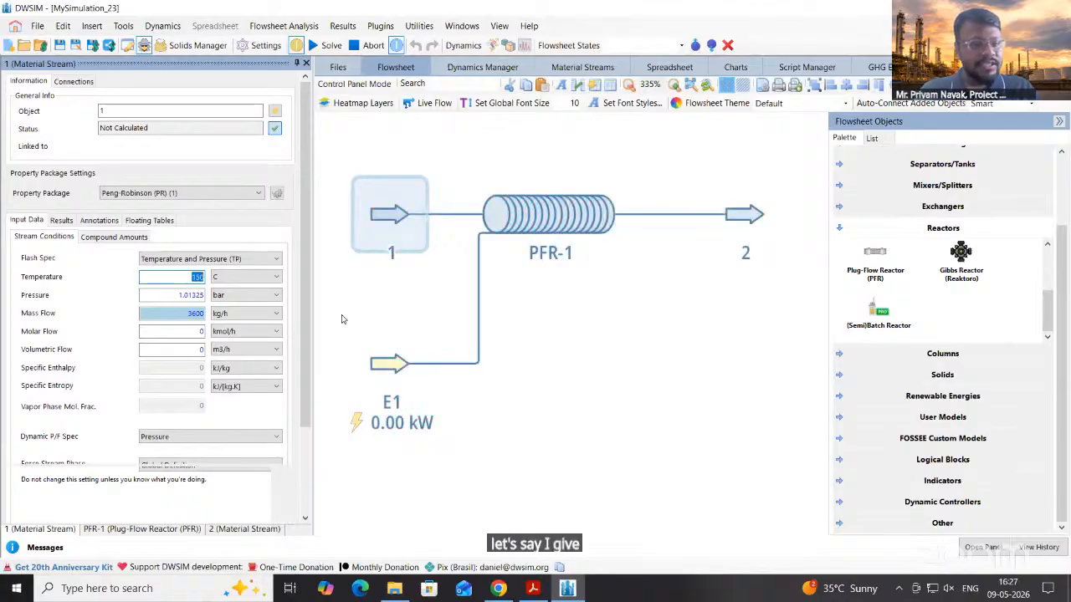
{"action": "double_click", "coordinate": [167, 295]}
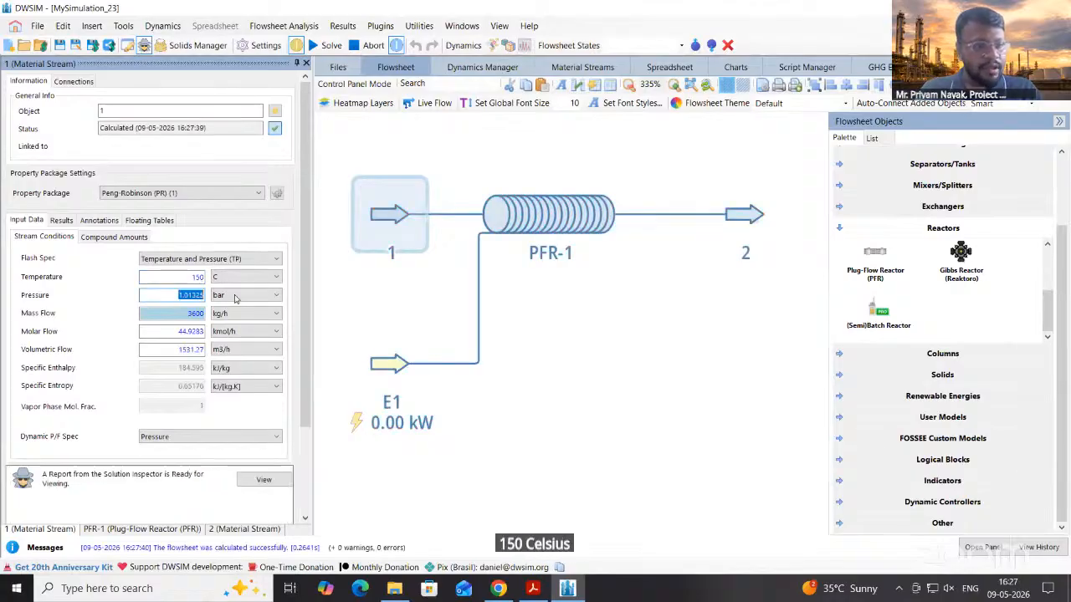
{"action": "type", "text": "30"}
{"action": "key", "text": "Tab"}
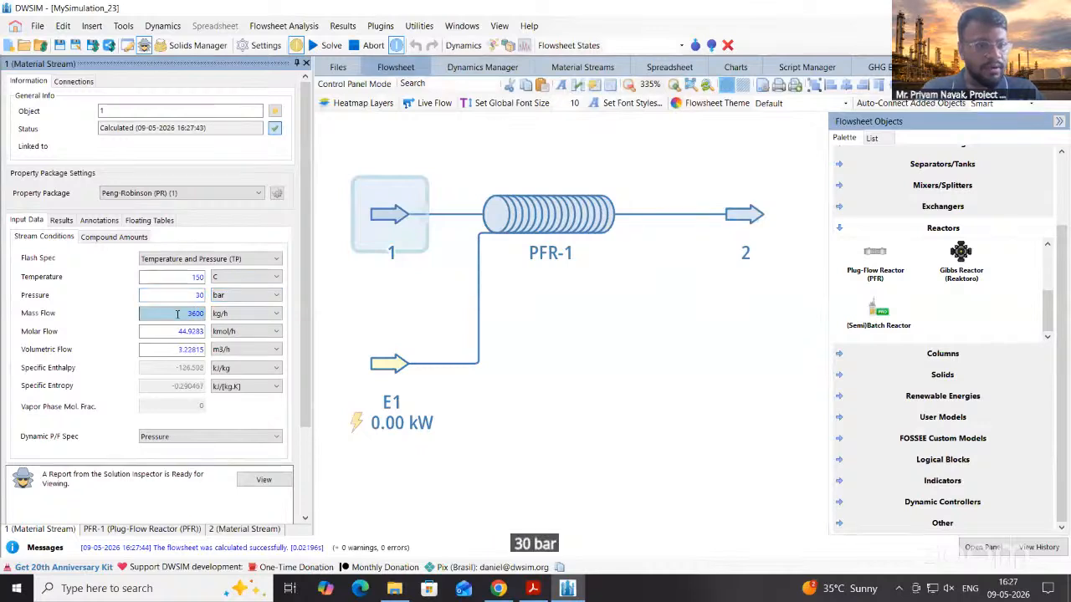
Set the molar flow of inlet stream 1 to 100 kmol/h
{"action": "left_click", "coordinate": [179, 314]}
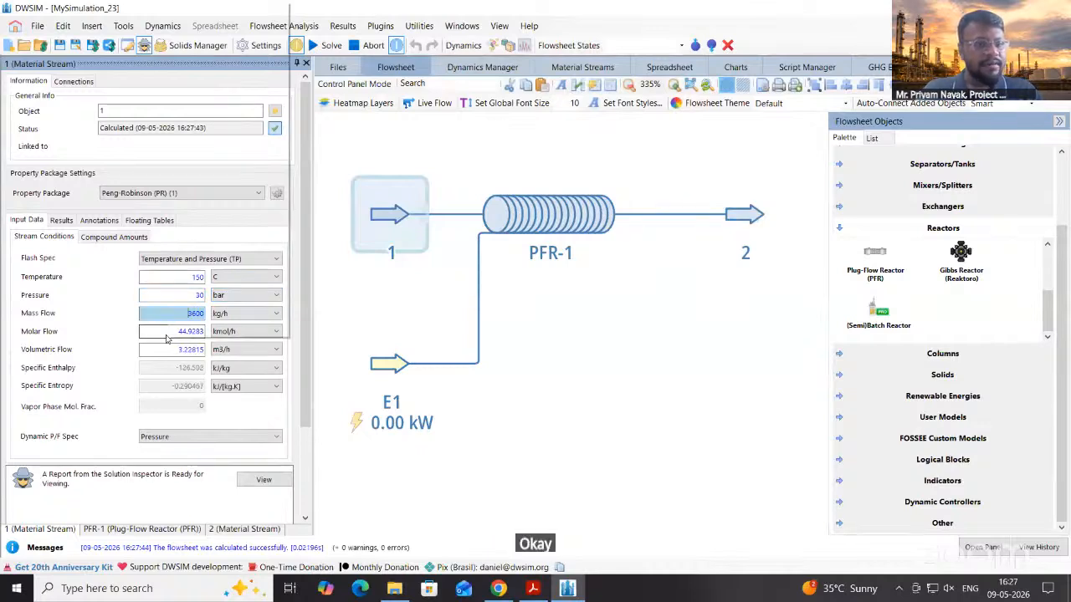
{"action": "double_click", "coordinate": [167, 333]}
{"action": "type", "text": "1"}
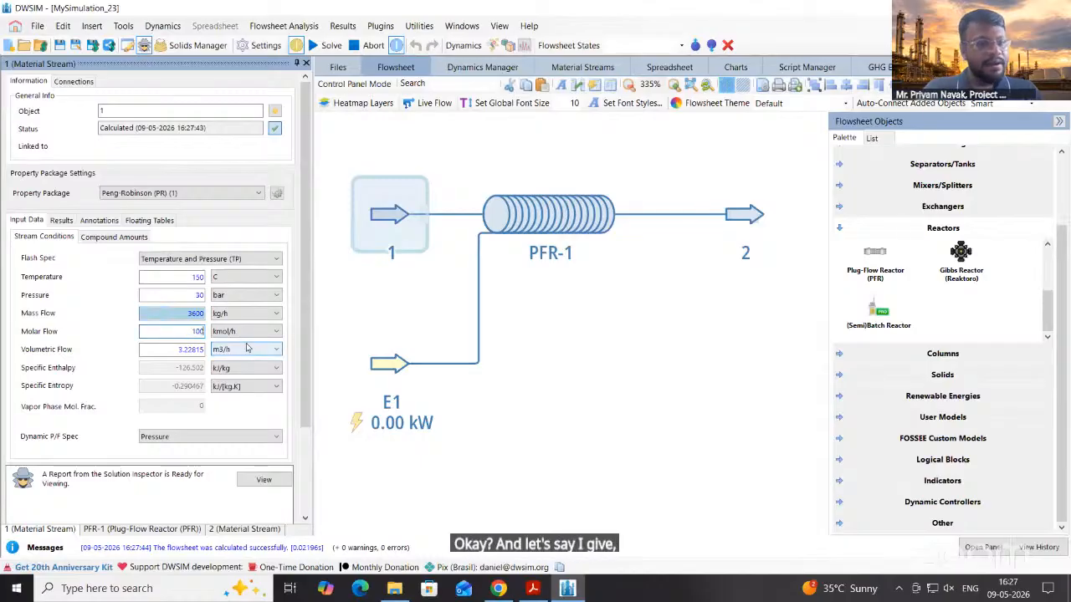
{"action": "type", "text": "00"}
{"action": "key", "text": "Return"}
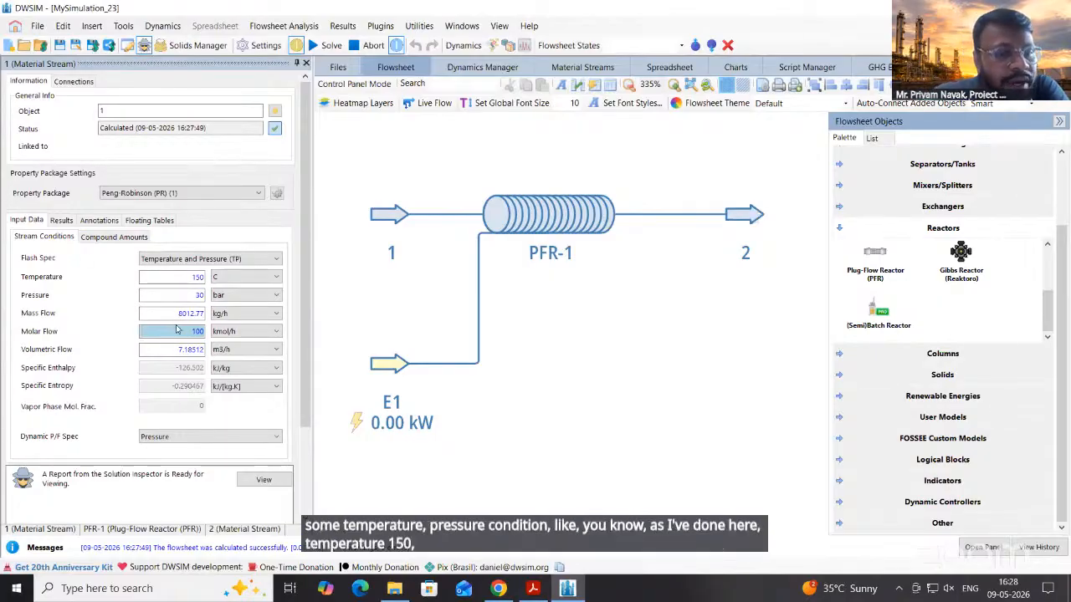
Open the compound amounts of stream 1 and review the available composition basis options, keeping Mole Fractions
{"action": "left_click", "coordinate": [131, 238]}
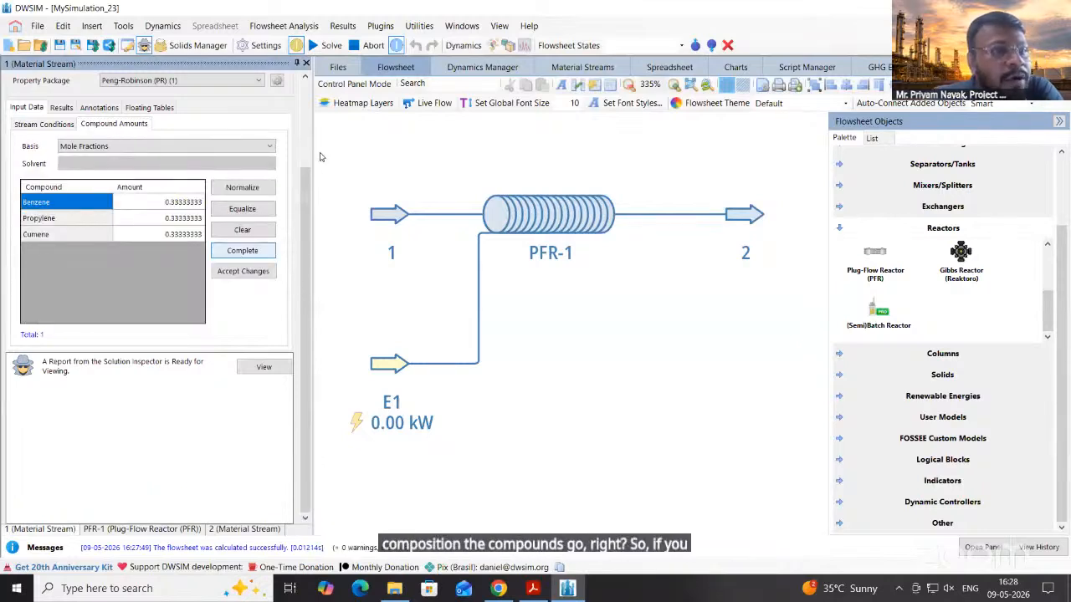
{"action": "scroll", "coordinate": [292, 165], "scroll_direction": "up", "scroll_amount": 3}
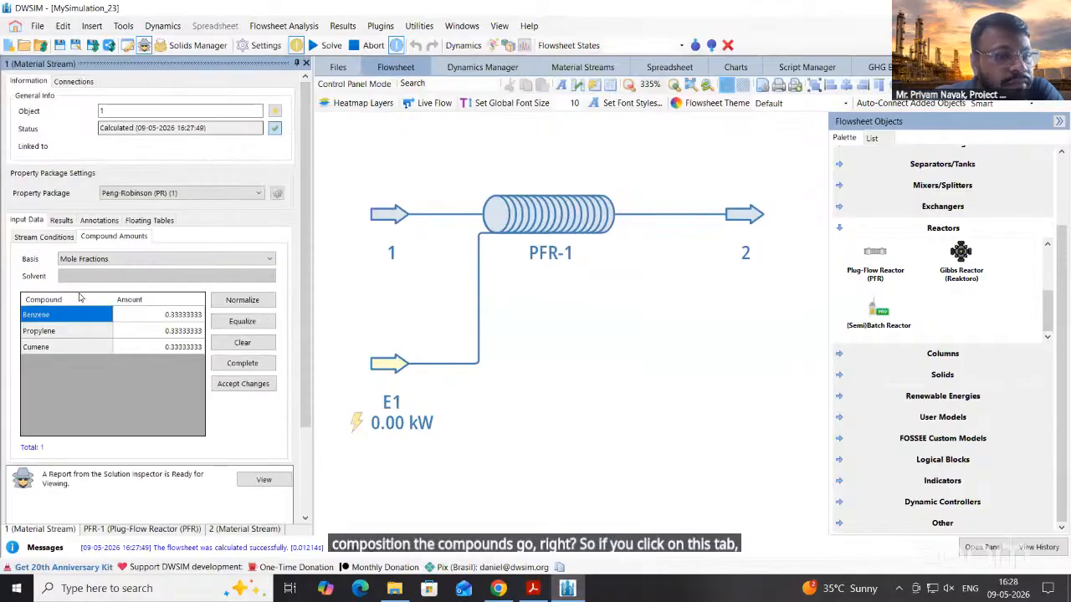
{"action": "left_click", "coordinate": [127, 262]}
{"action": "left_click", "coordinate": [145, 262]}
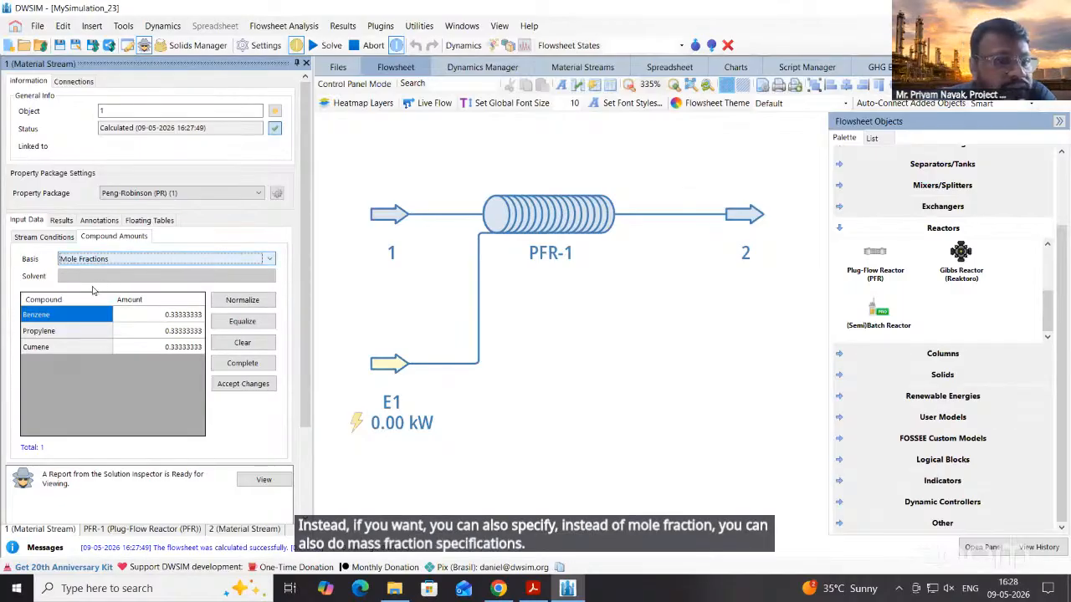
{"action": "left_click", "coordinate": [109, 260]}
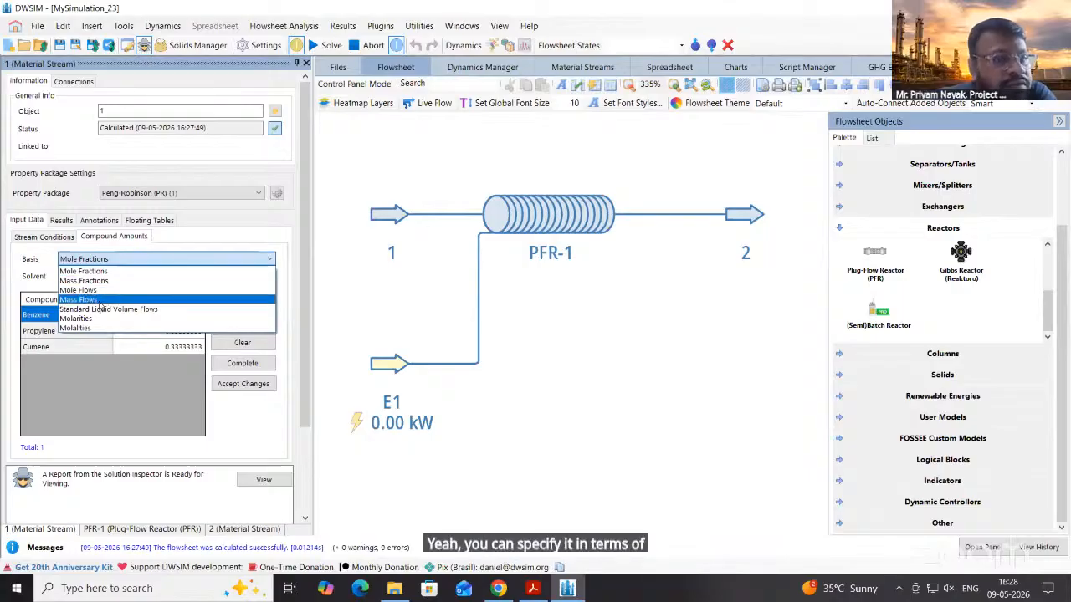
{"action": "left_click", "coordinate": [215, 233]}
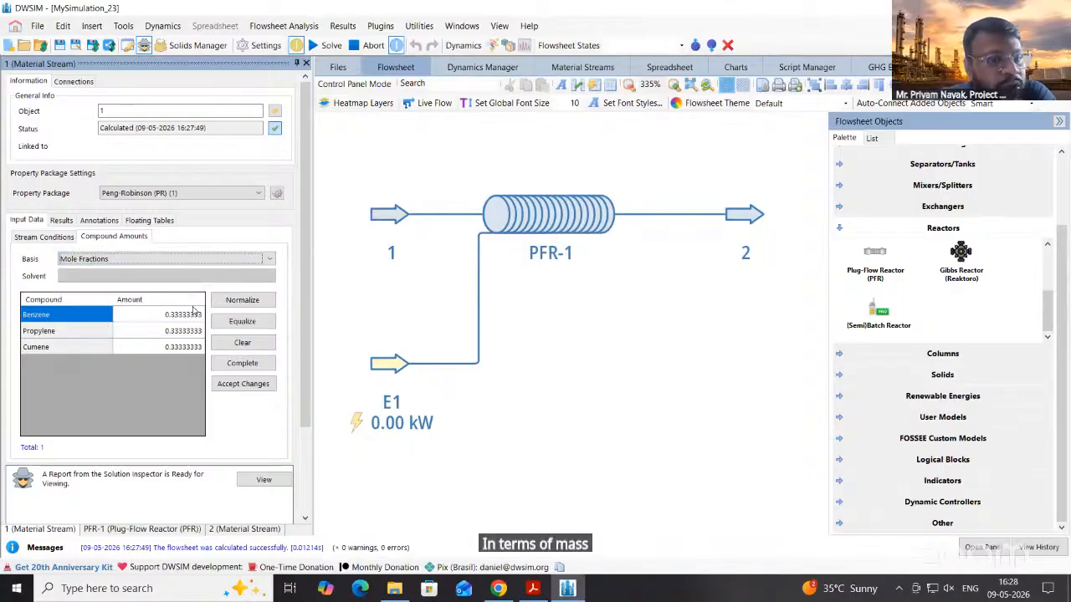
Clear stream 1's composition, enter mole fractions of 0.8 benzene and 0.2 propylene, and accept the changes
{"action": "left_click", "coordinate": [243, 344]}
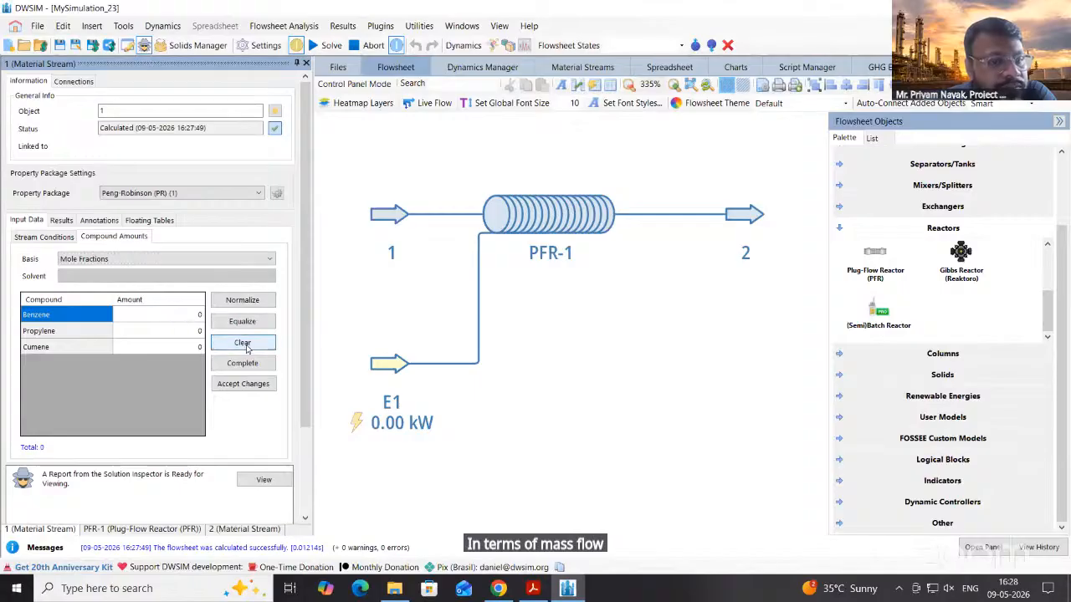
{"action": "left_click", "coordinate": [190, 316]}
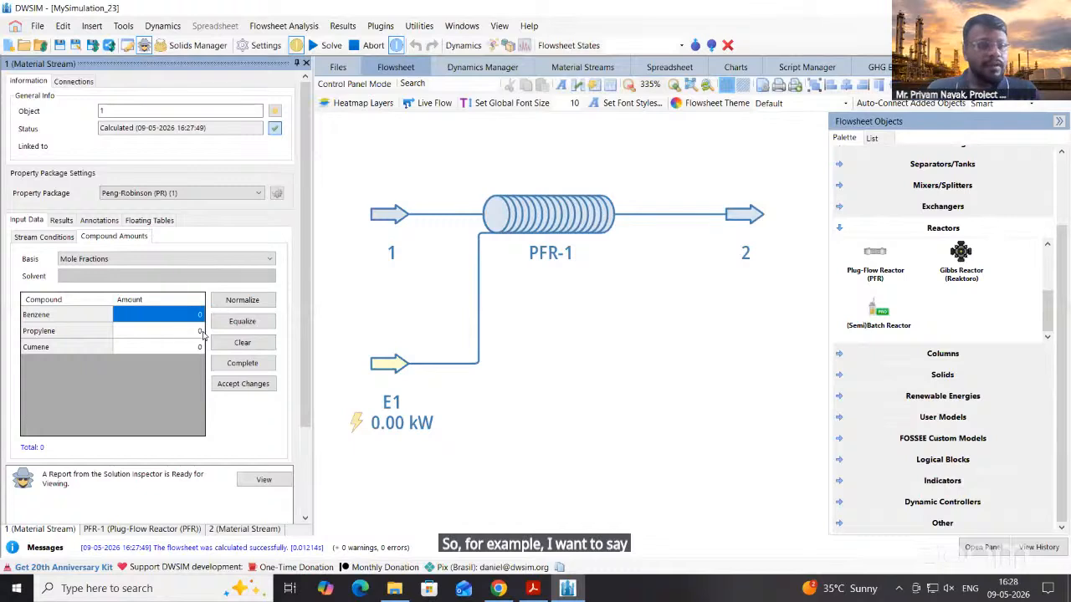
{"action": "type", "text": "0"}
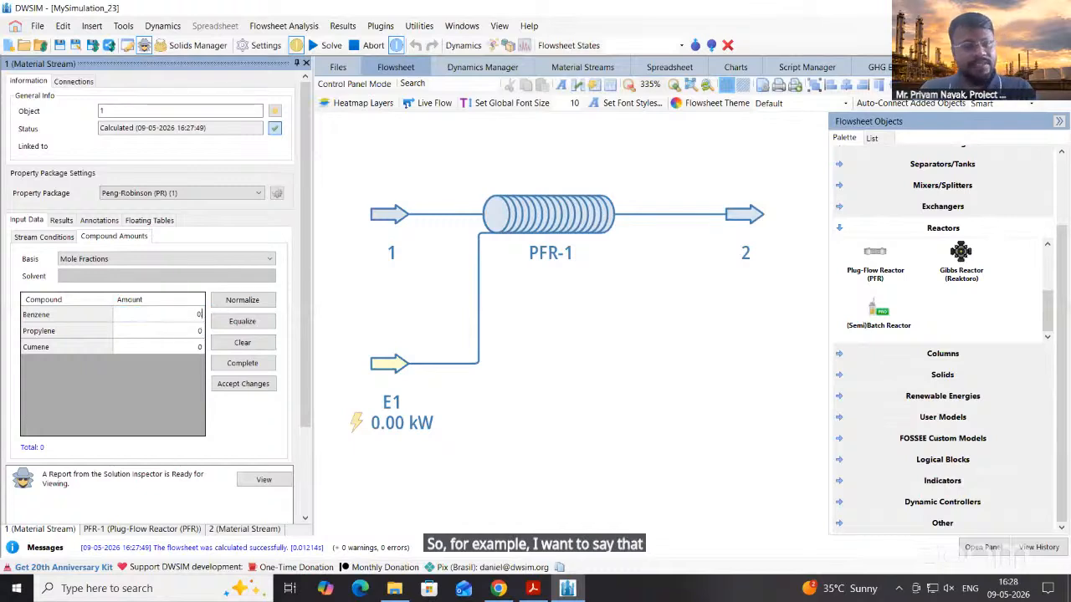
{"action": "type", "text": ".8"}
{"action": "key", "text": "Return"}
{"action": "type", "text": "0.2"}
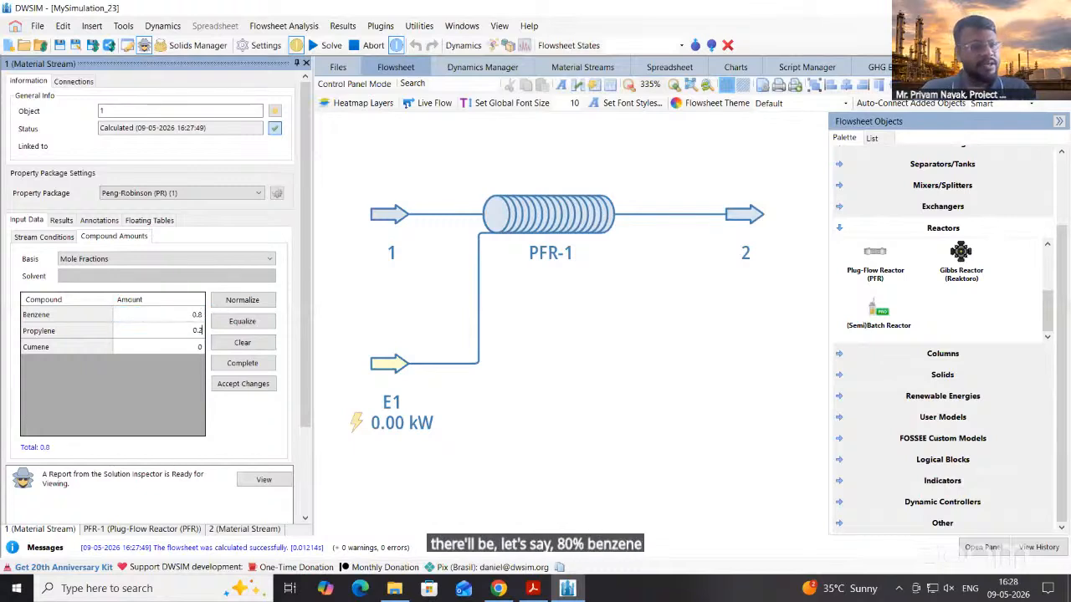
{"action": "key", "text": "Return"}
{"action": "left_click", "coordinate": [237, 386]}
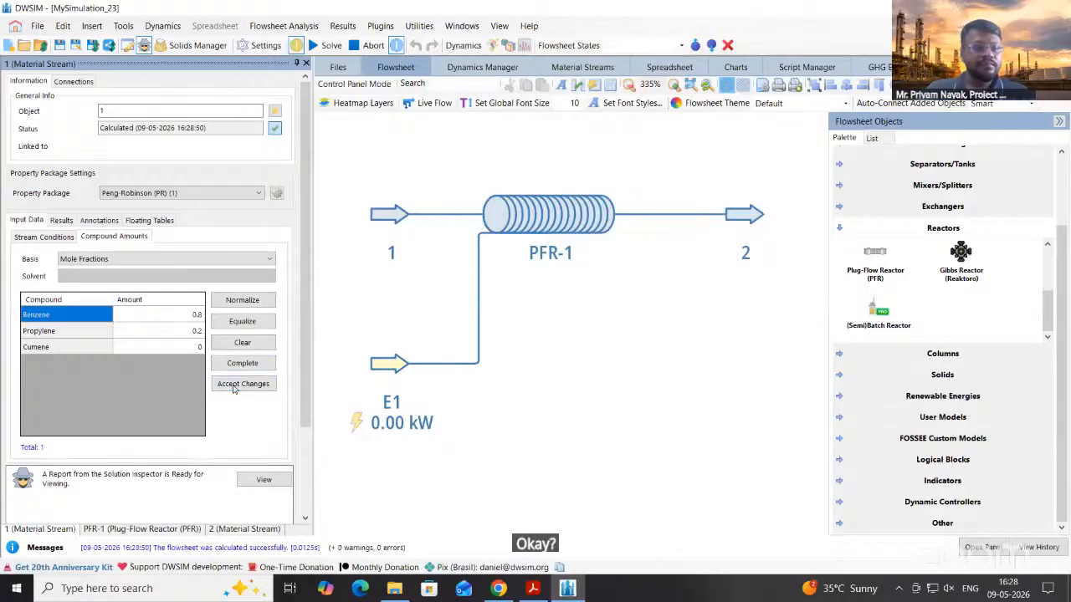
Review the stream conditions and compound amounts entered for inlet stream 1
{"action": "left_click", "coordinate": [47, 241]}
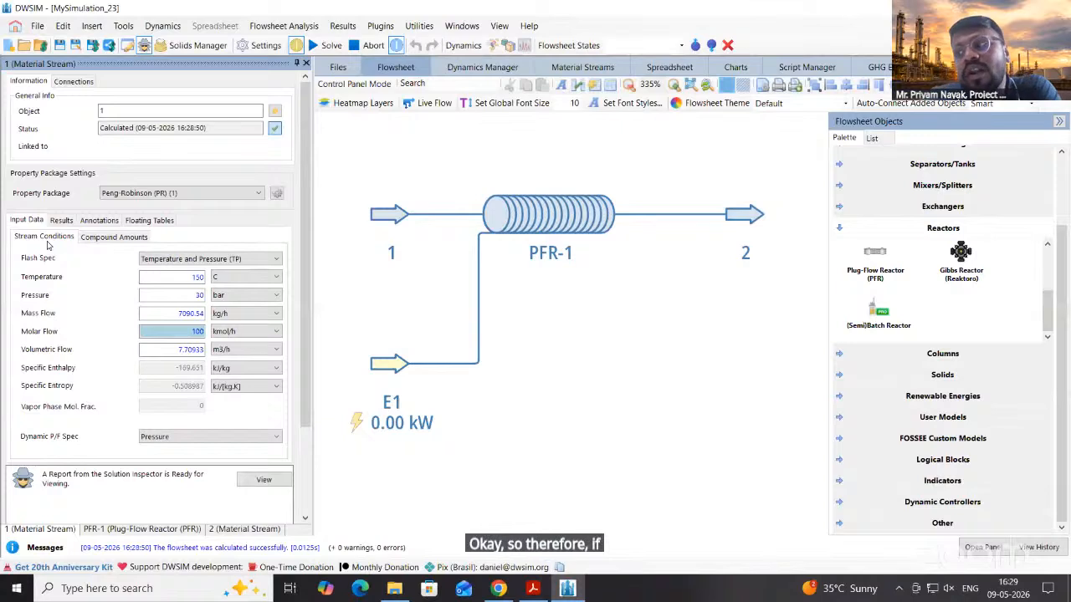
{"action": "left_click", "coordinate": [118, 238]}
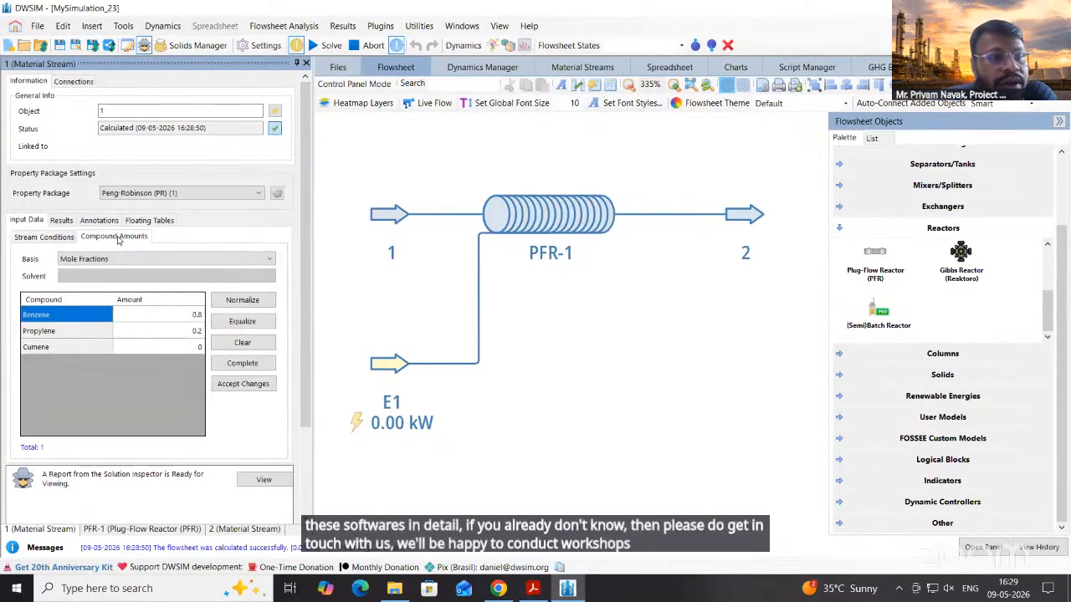
{"action": "left_click", "coordinate": [50, 238]}
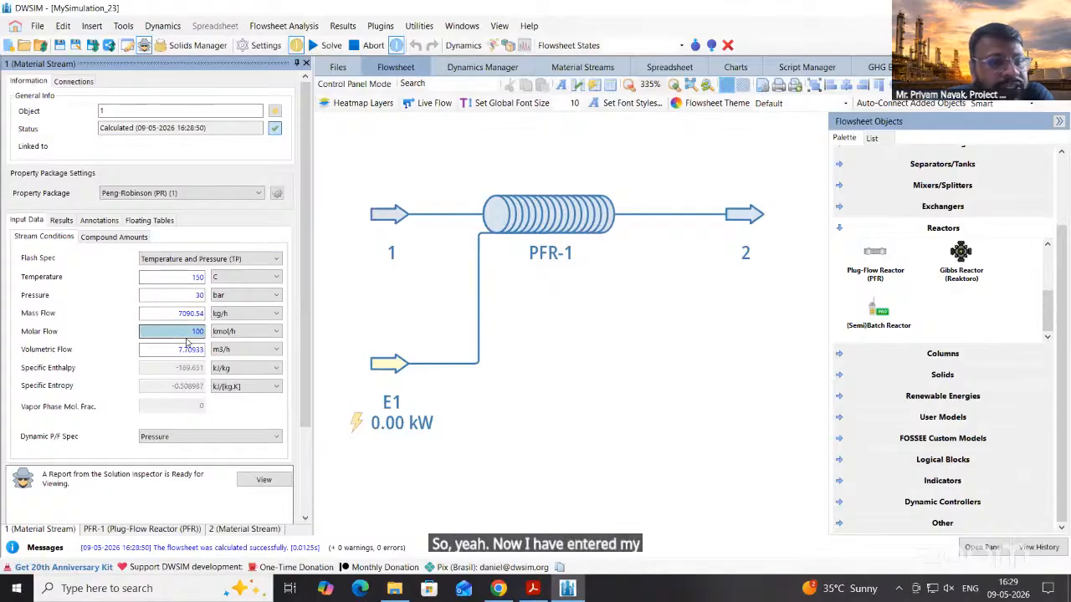
{"action": "left_click", "coordinate": [96, 237]}
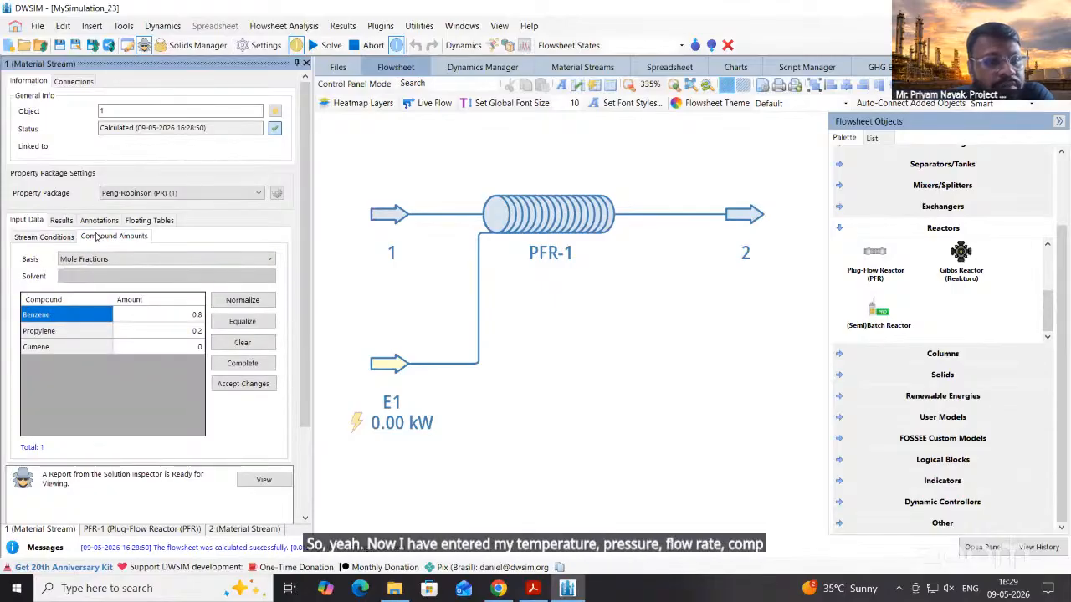
{"action": "left_click", "coordinate": [65, 239]}
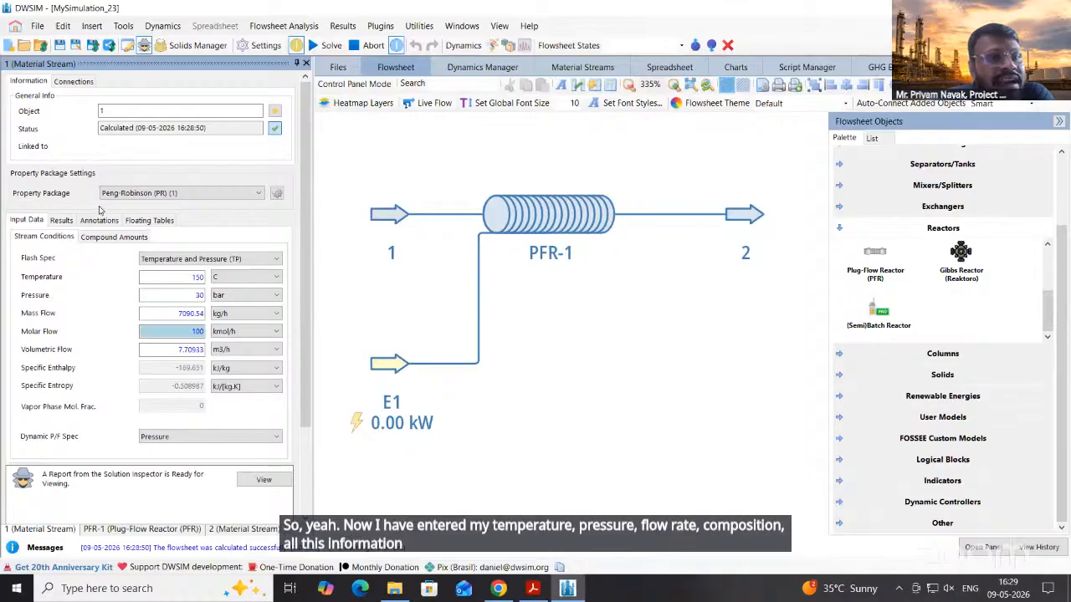
{"action": "left_click", "coordinate": [332, 187]}
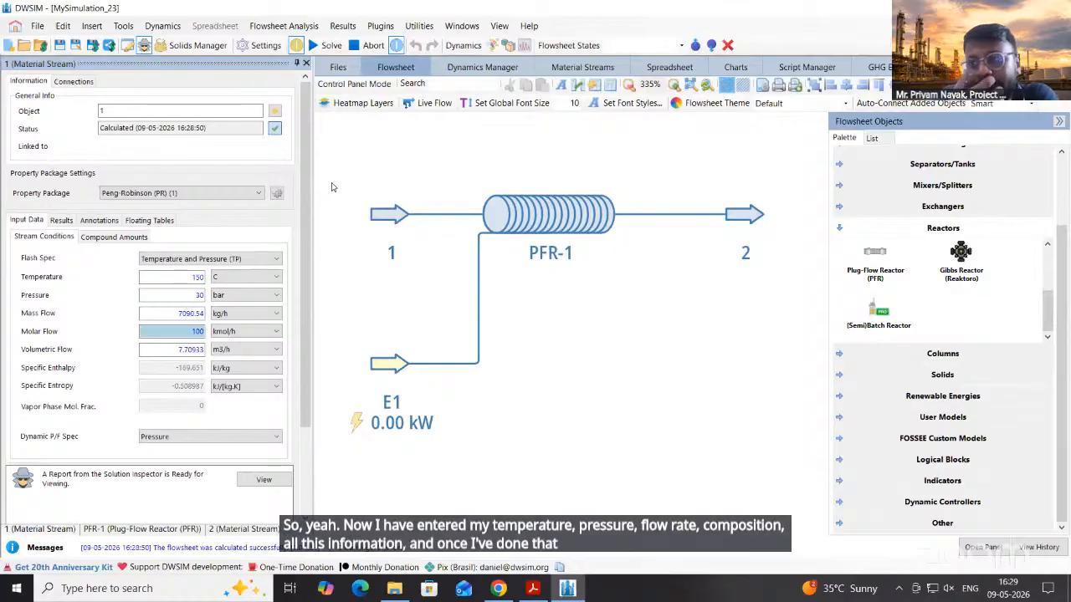
Open the reaction settings of the simulation and start a new kinetic reaction
{"action": "left_click", "coordinate": [264, 46]}
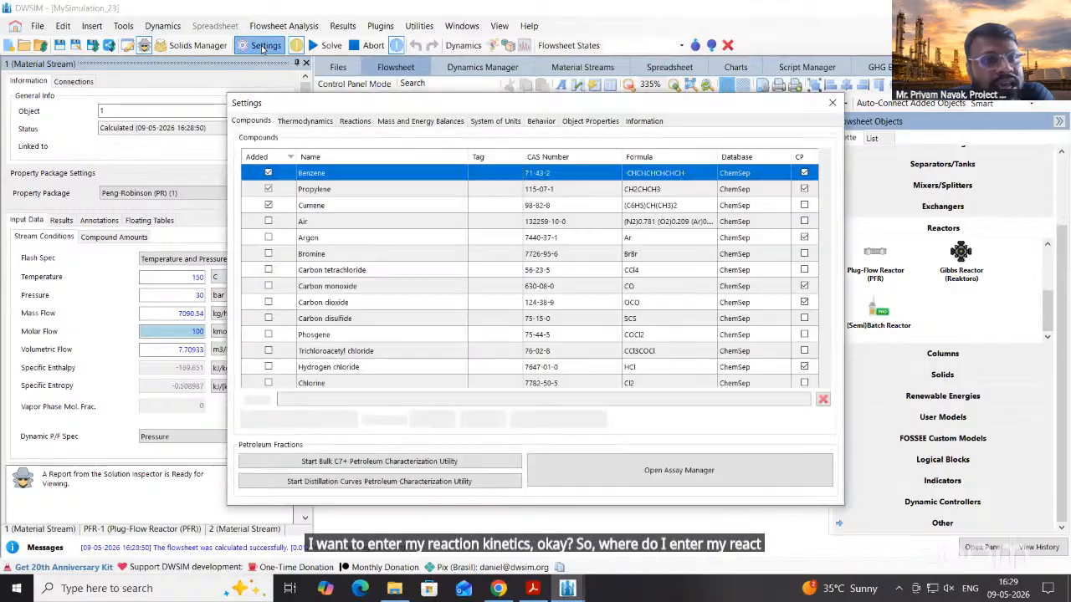
{"action": "left_click", "coordinate": [354, 121]}
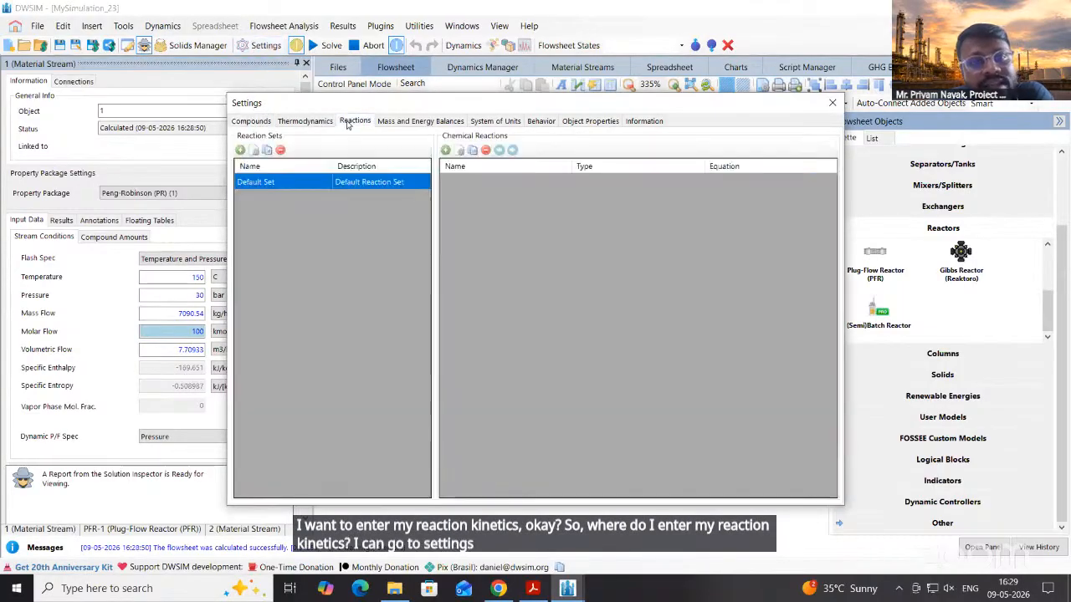
{"action": "left_click", "coordinate": [446, 151]}
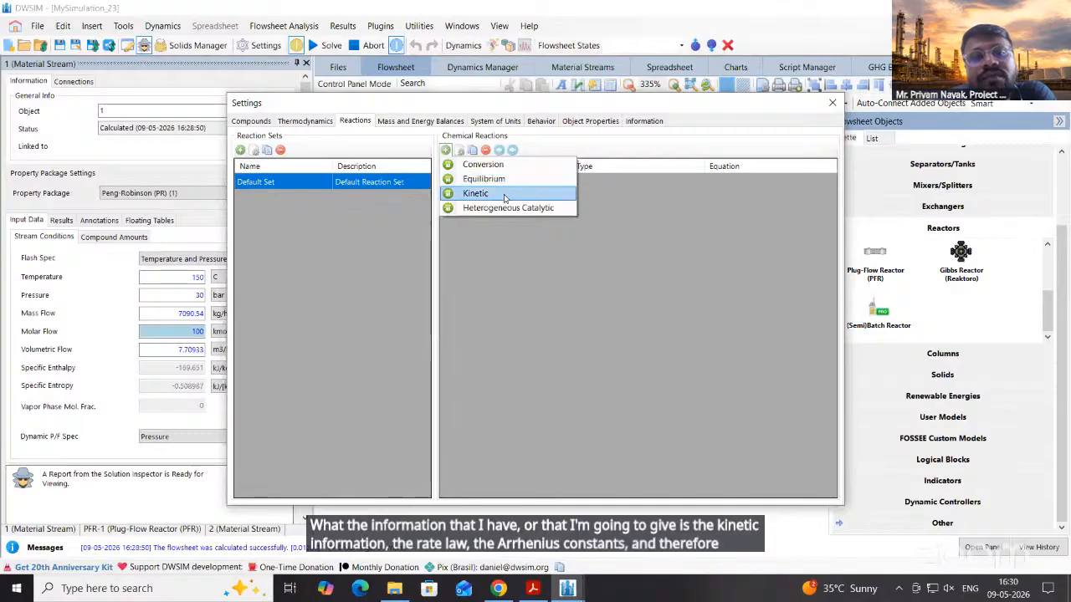
{"action": "left_click", "coordinate": [504, 198]}
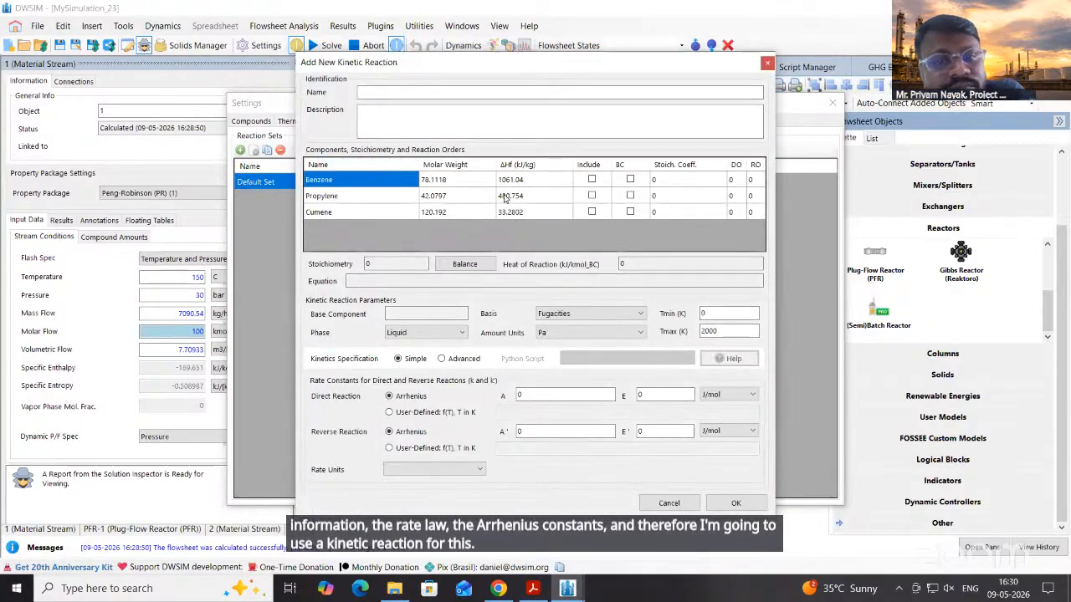
Include benzene, propylene and cumene in the kinetic reaction, and mark propylene as the base component
{"action": "left_click", "coordinate": [591, 180]}
{"action": "left_click", "coordinate": [592, 195]}
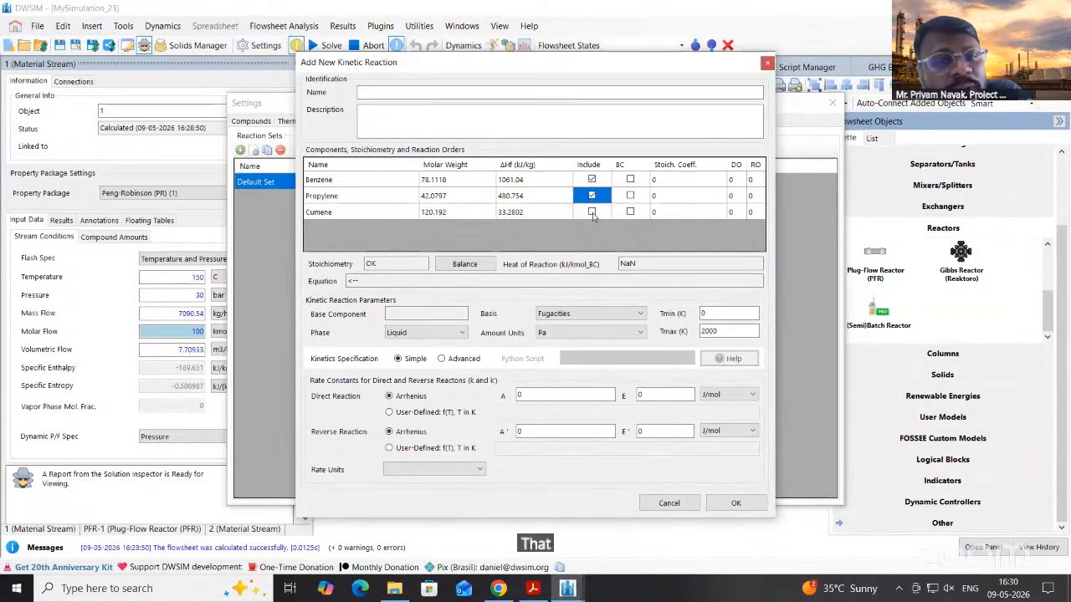
{"action": "left_click", "coordinate": [592, 212]}
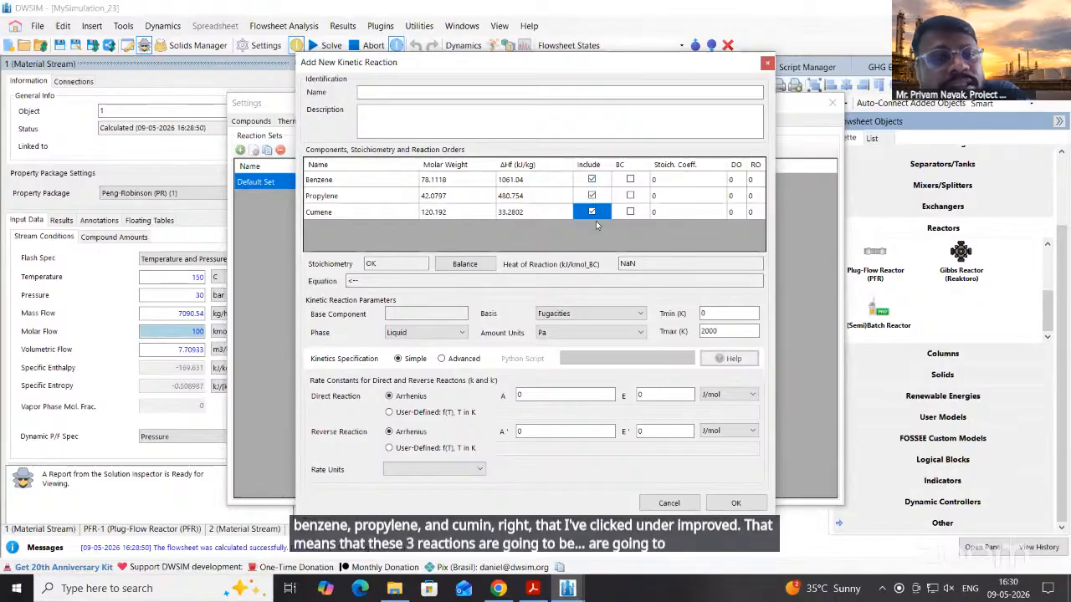
{"action": "left_click", "coordinate": [630, 196]}
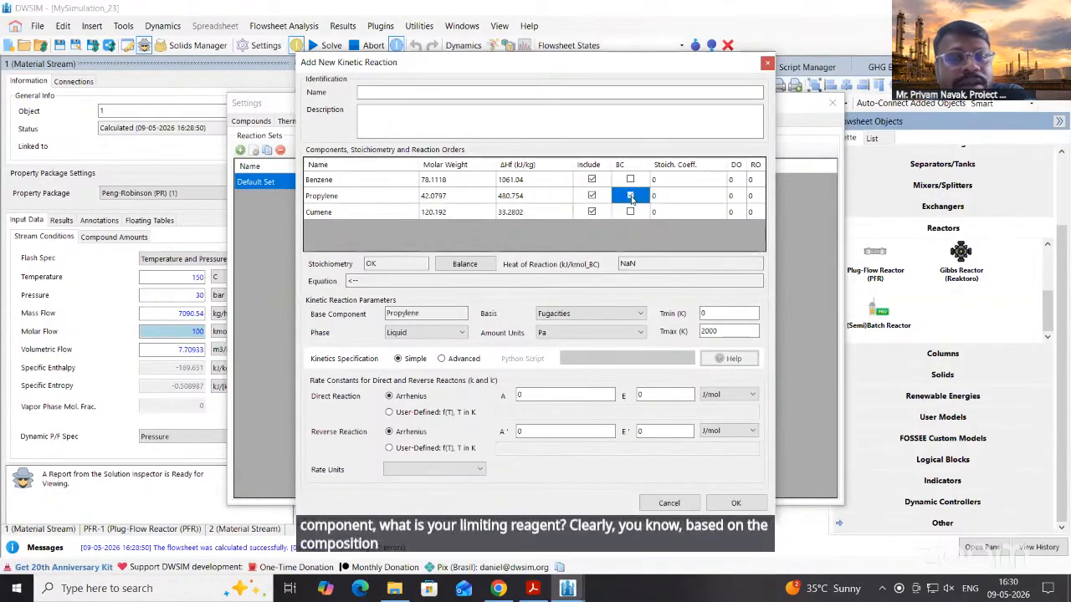
Enter stoichiometric coefficients of -1 for benzene, -1 for propylene and 1 for cumene
{"action": "left_click", "coordinate": [681, 183]}
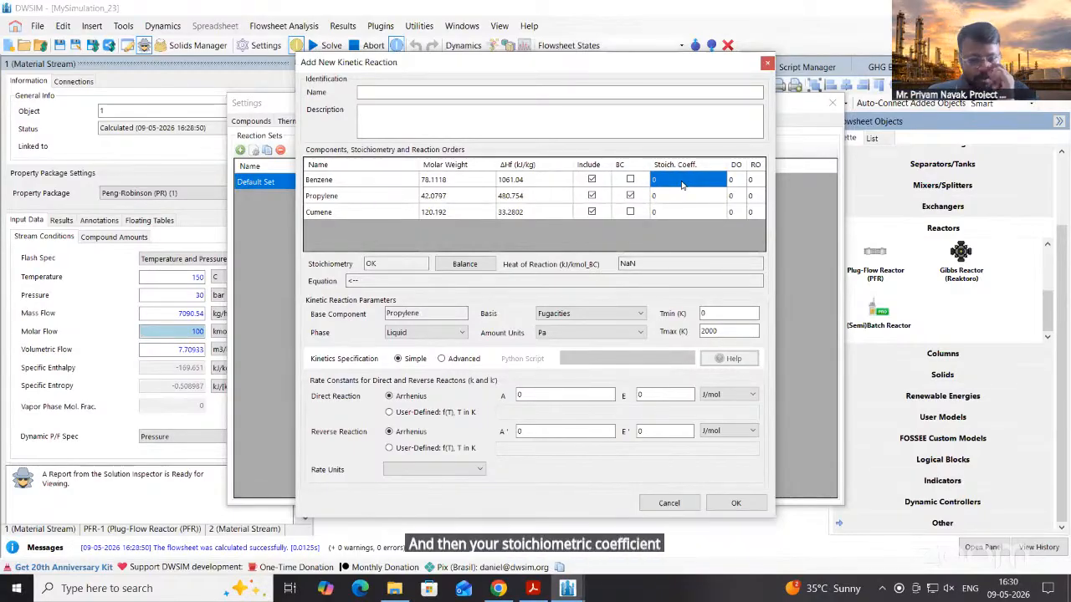
{"action": "type", "text": "-1"}
{"action": "key", "text": "Return"}
{"action": "type", "text": "-1"}
{"action": "key", "text": "Return"}
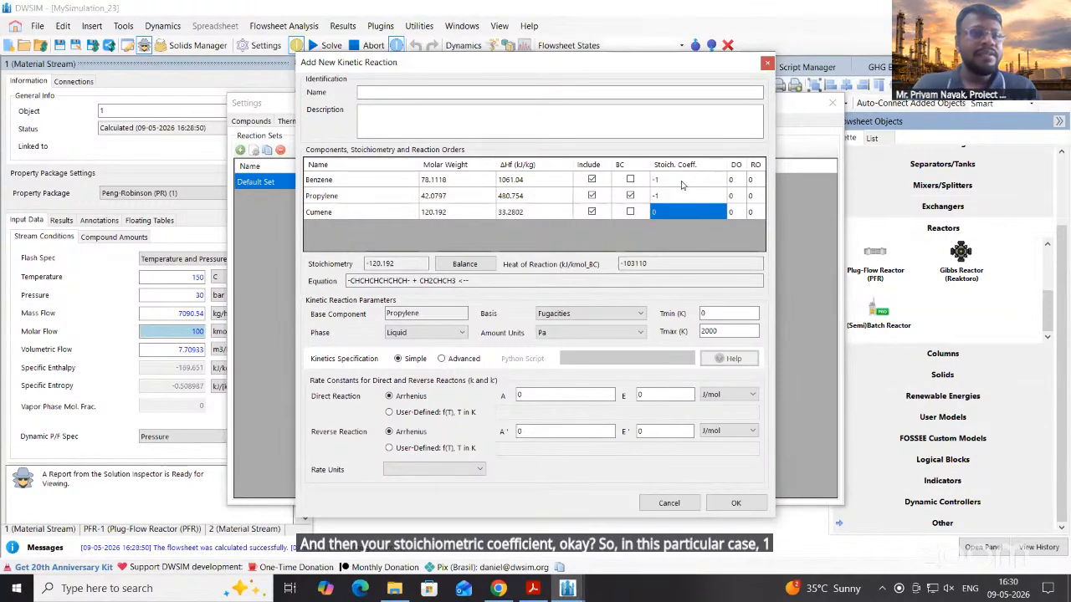
{"action": "type", "text": "1"}
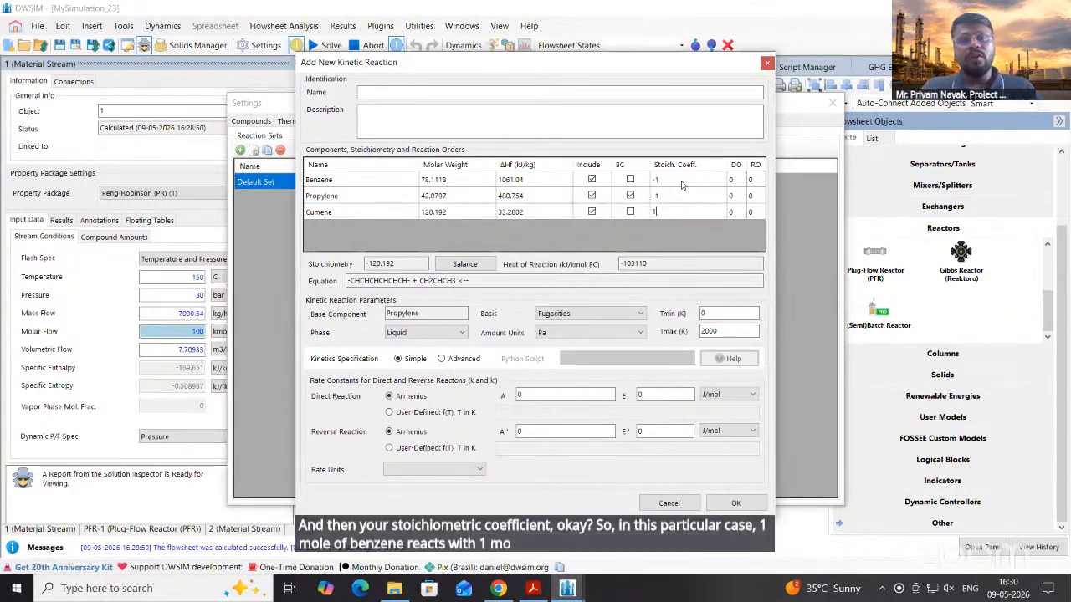
{"action": "key", "text": "Return"}
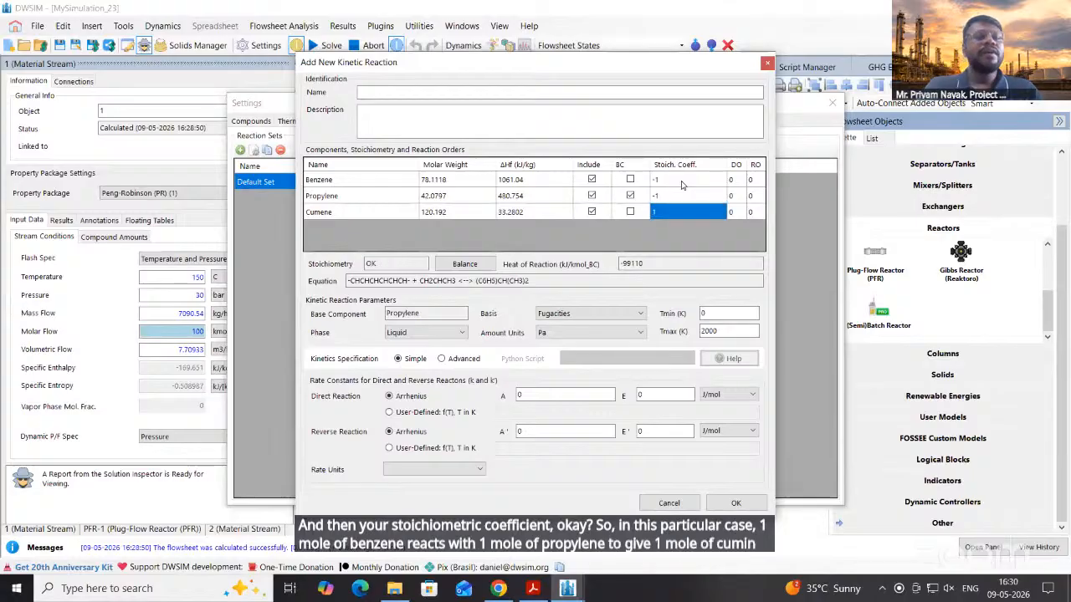
Set cumene's stoichiometric coefficient to 0 to inspect the stoichiometry check, and restore the coefficient to 1
{"action": "type", "text": "0"}
{"action": "key", "text": "Return"}
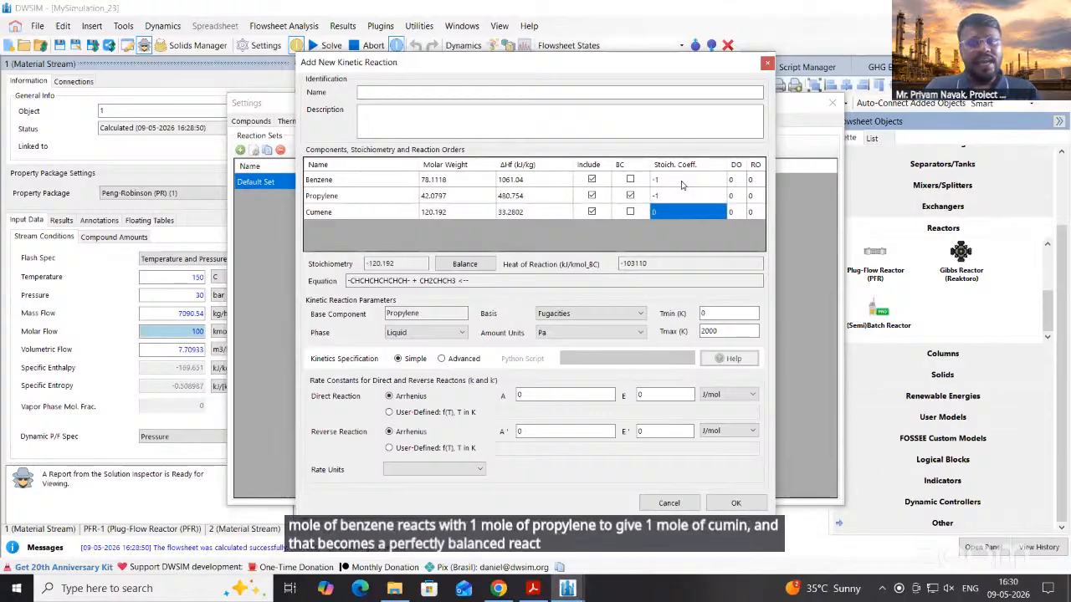
{"action": "key", "text": "Up"}
{"action": "key", "text": "Up"}
{"action": "key", "text": "Down"}
{"action": "key", "text": "Down"}
{"action": "key", "text": "Up"}
{"action": "key", "text": "Up"}
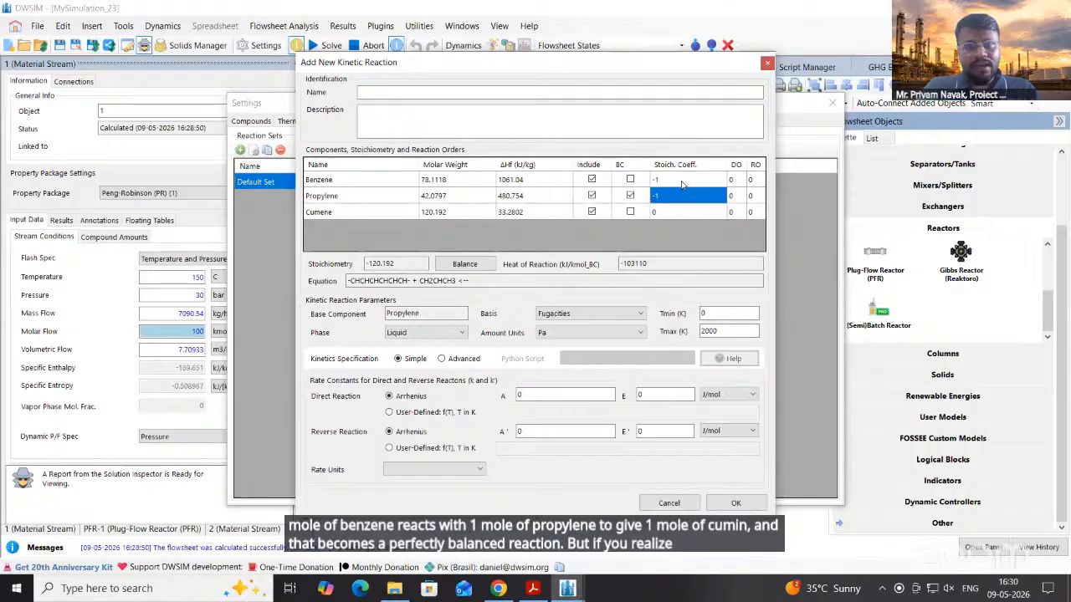
{"action": "key", "text": "Down"}
{"action": "key", "text": "Down"}
{"action": "key", "text": "Up"}
{"action": "key", "text": "Up"}
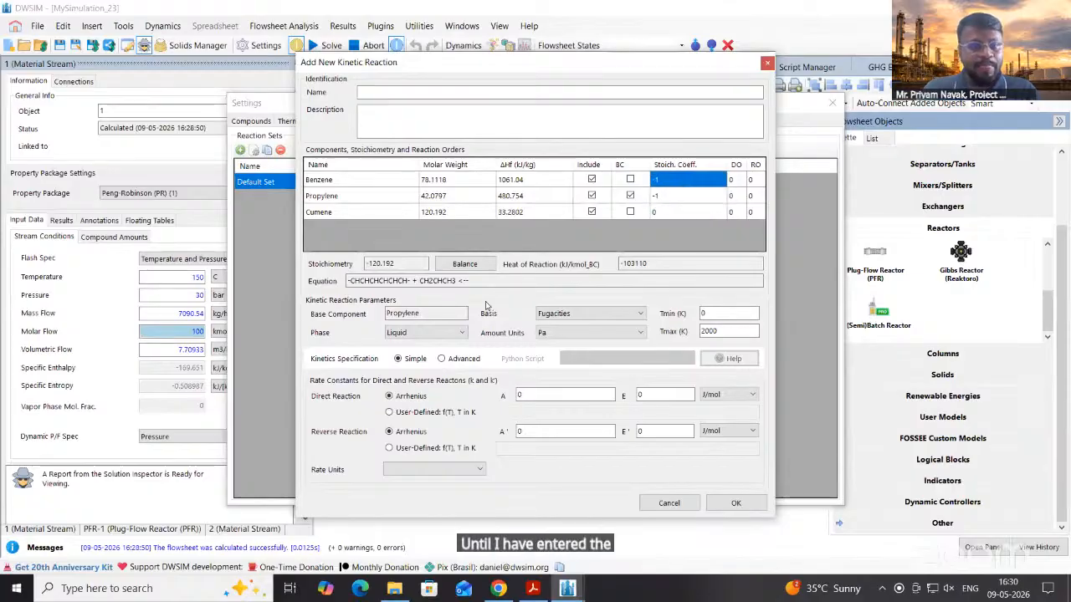
{"action": "double_click", "coordinate": [400, 261]}
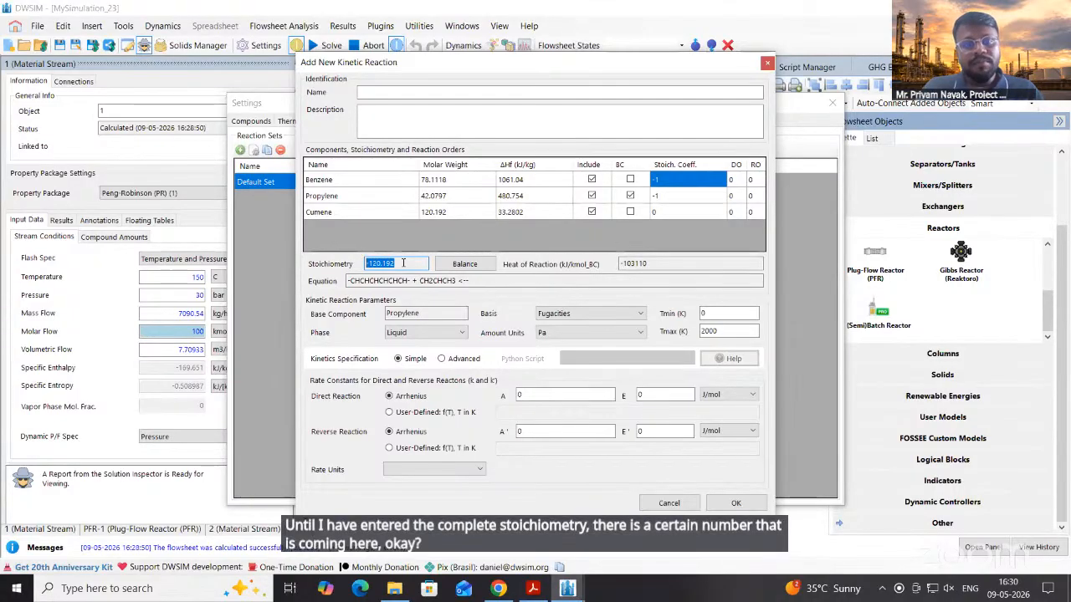
{"action": "left_click", "coordinate": [682, 214]}
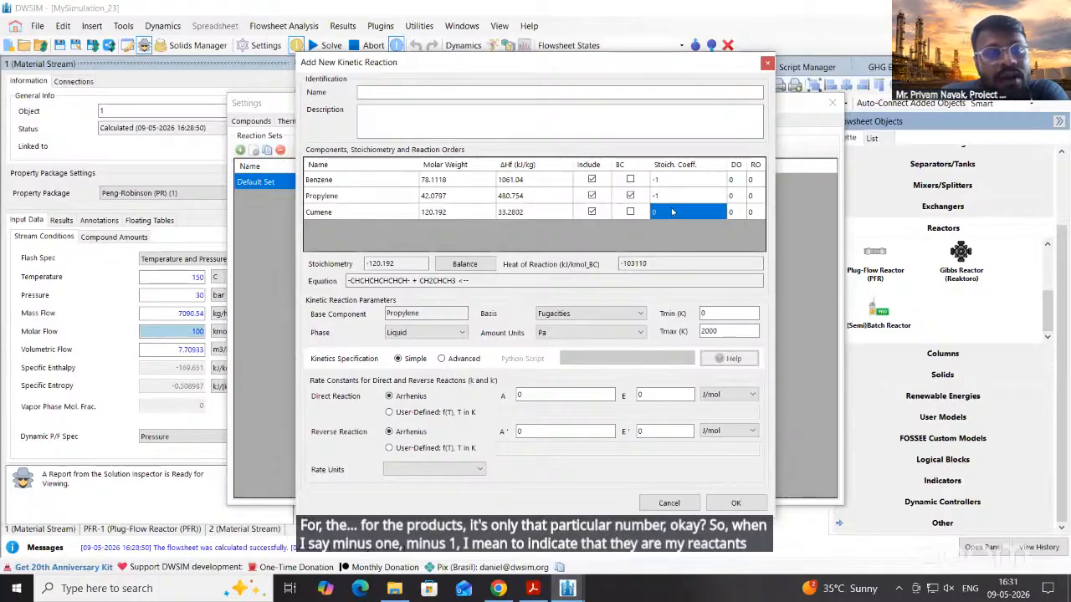
{"action": "type", "text": "1"}
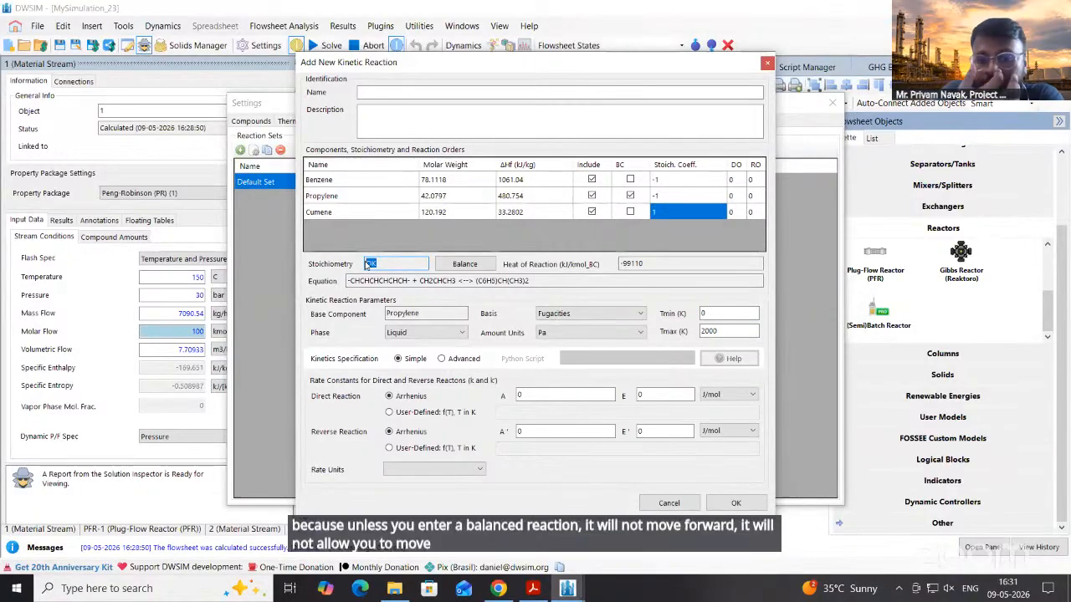
Set the direct reaction order to 1 for both benzene and propylene
{"action": "left_click", "coordinate": [733, 180]}
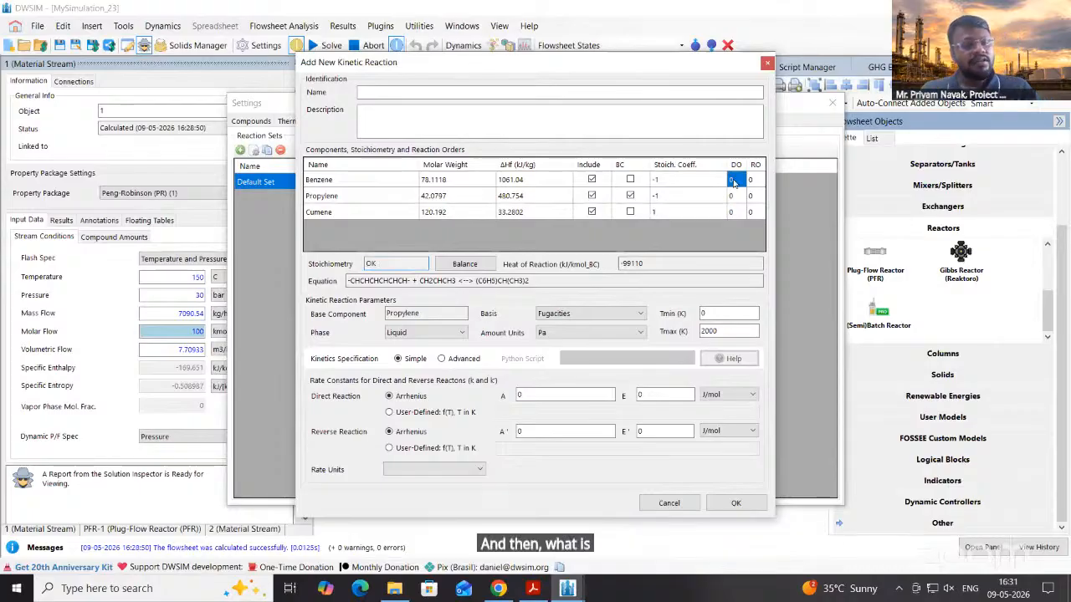
{"action": "type", "text": "1"}
{"action": "left_click", "coordinate": [732, 196]}
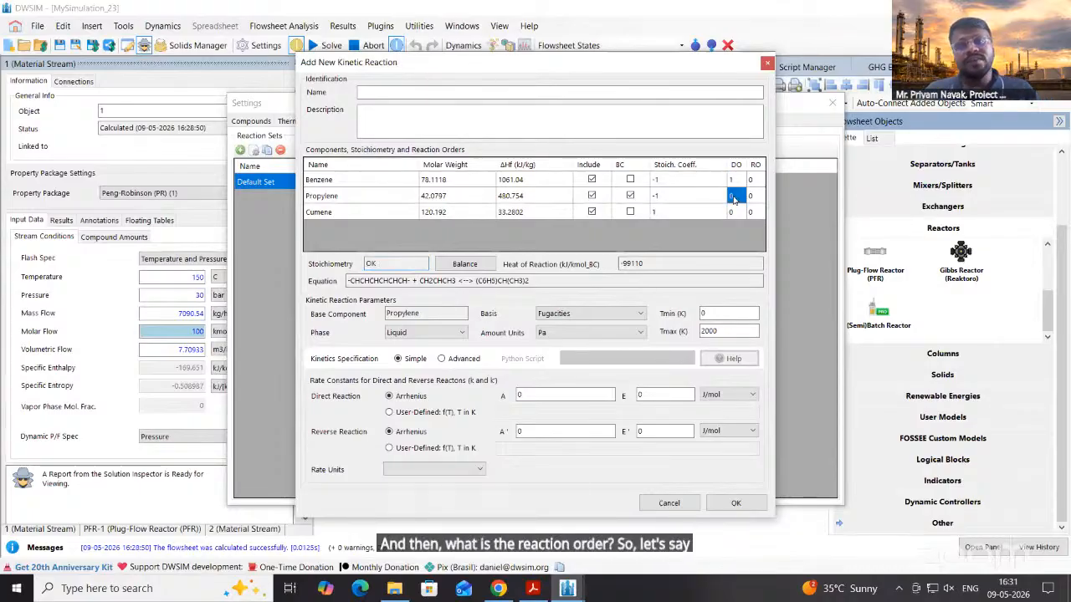
{"action": "type", "text": "1"}
{"action": "left_click", "coordinate": [693, 197]}
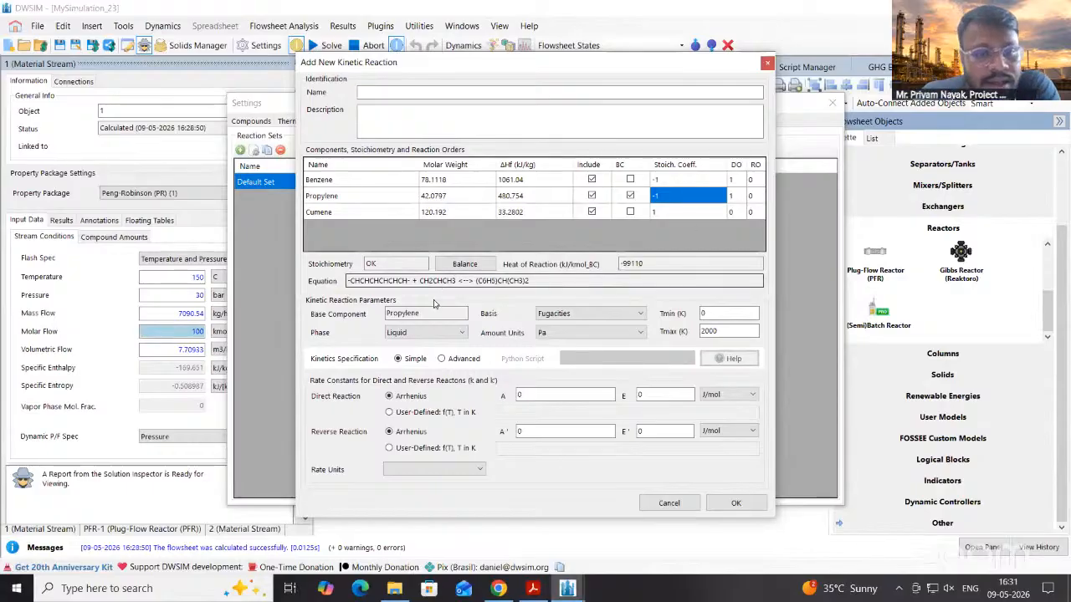
Keep the reaction phase as Liquid, and set the basis to Molar Concentrations with amount units of kmol/m3
{"action": "left_click", "coordinate": [462, 333]}
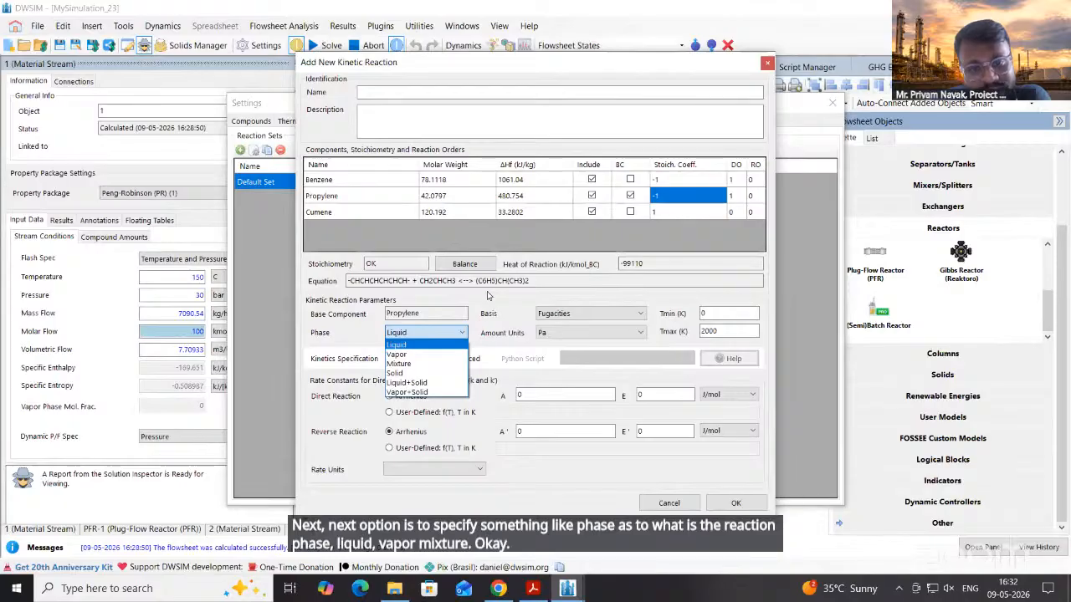
{"action": "left_click", "coordinate": [487, 291]}
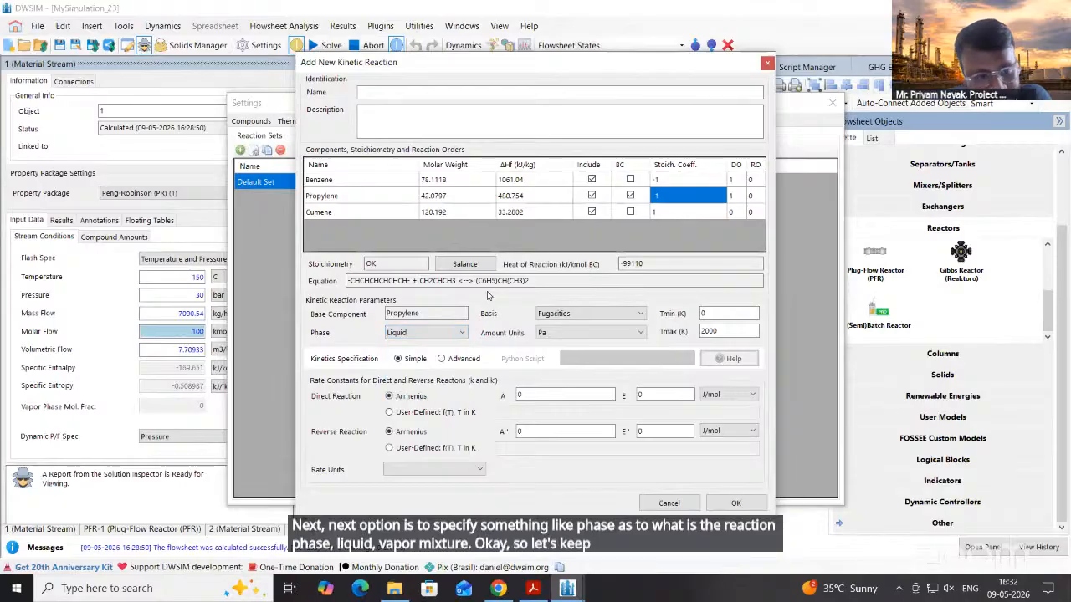
{"action": "left_click", "coordinate": [634, 317]}
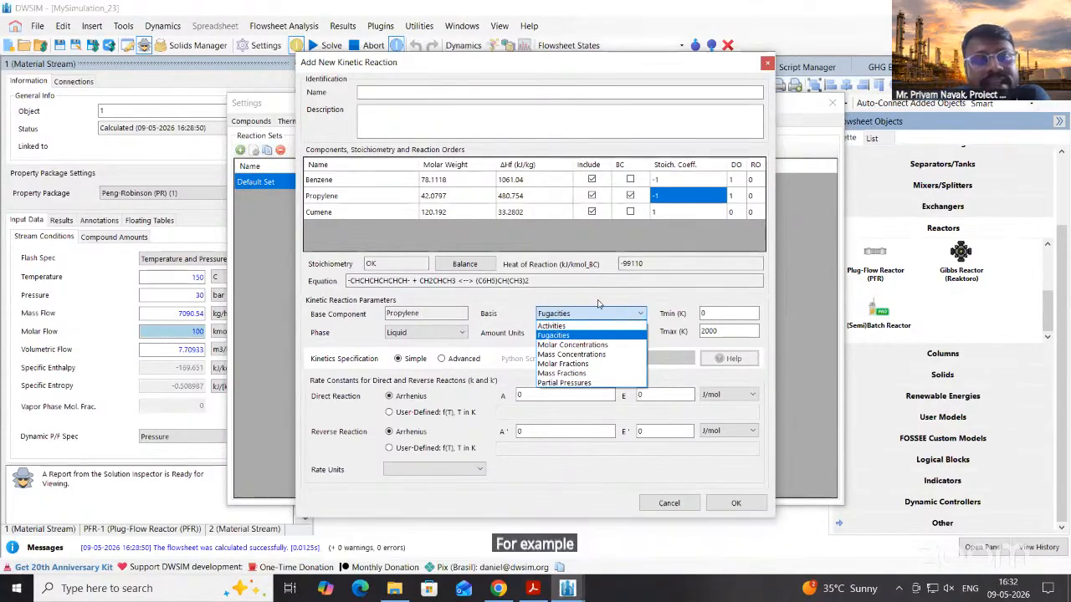
{"action": "left_click", "coordinate": [606, 345]}
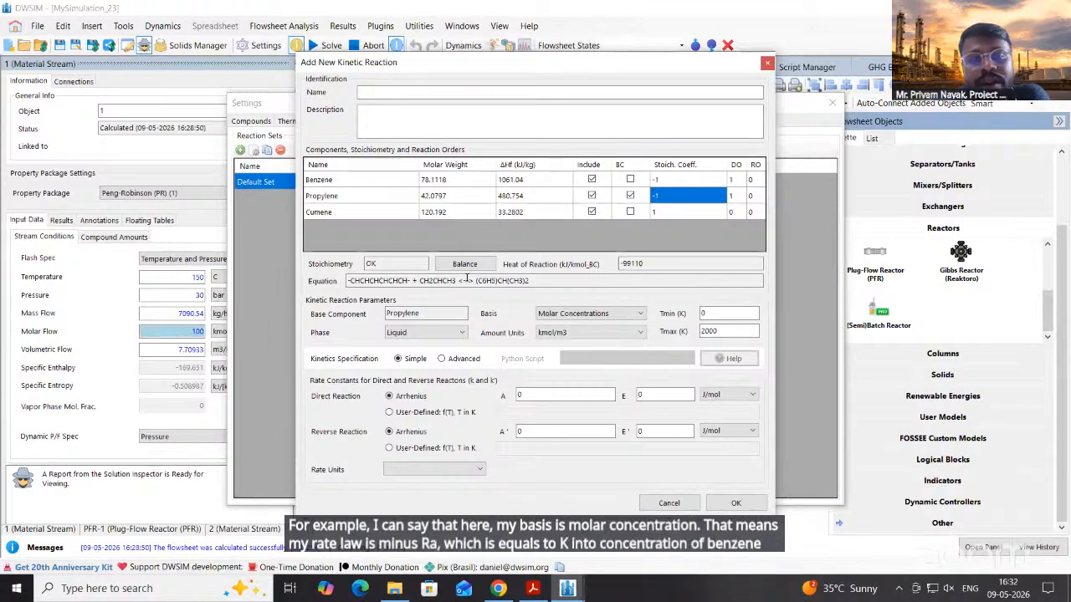
{"action": "left_click", "coordinate": [621, 333]}
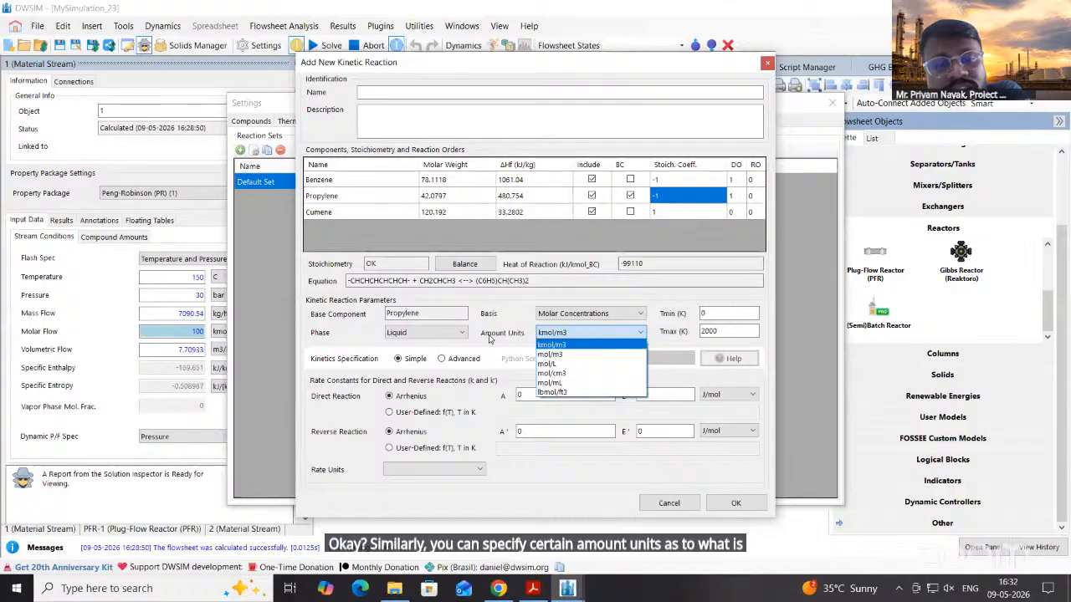
{"action": "left_click", "coordinate": [507, 327]}
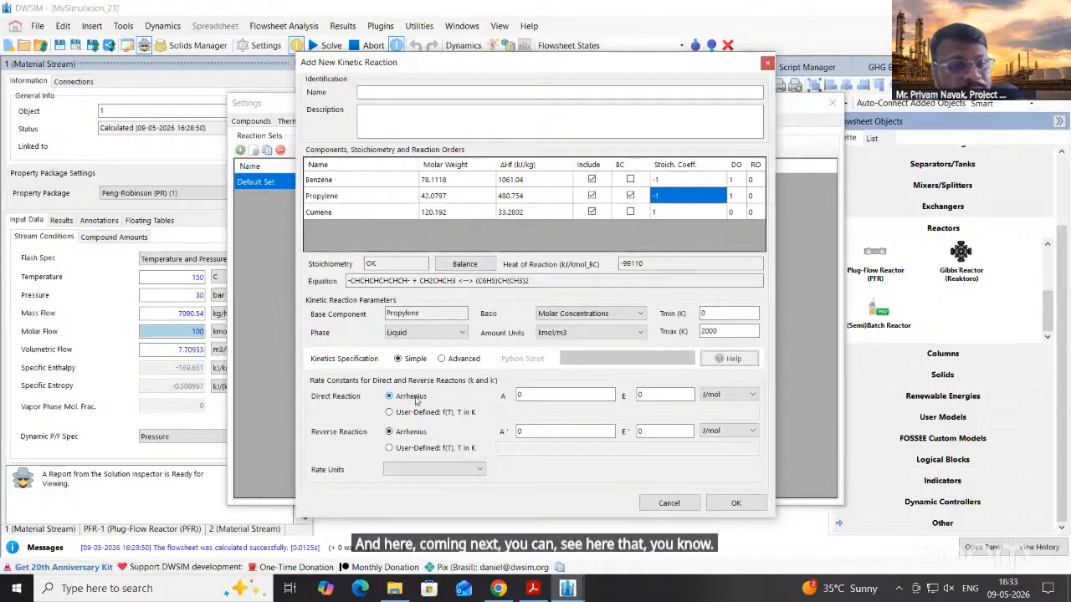
Enter the direct reaction's Arrhenius constants: pre-exponential factor A of 1.21335 and activation energy E of 900 J/mol
{"action": "left_click", "coordinate": [542, 396]}
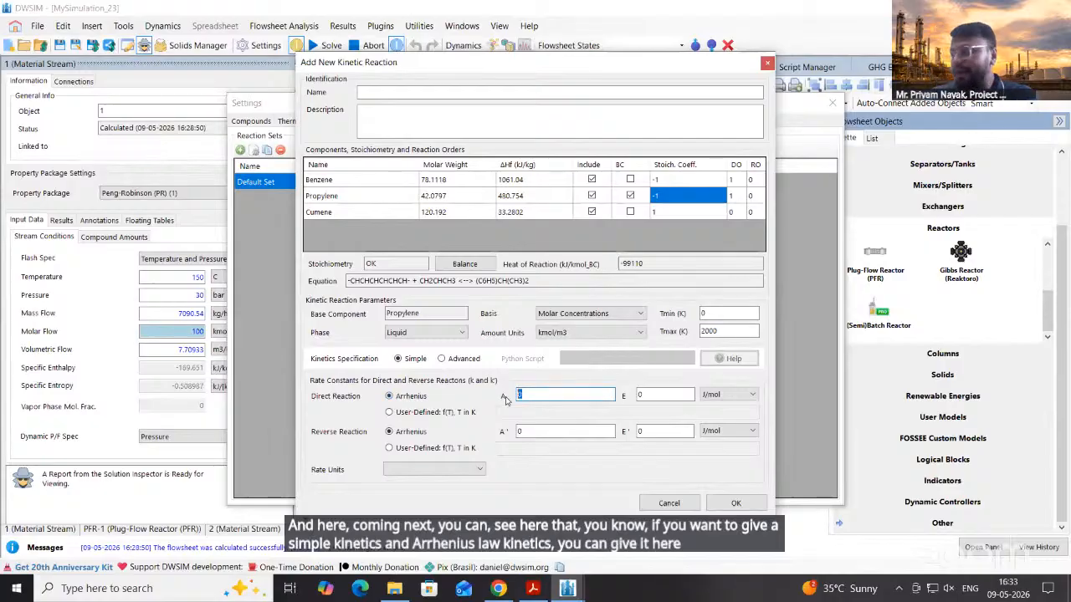
{"action": "type", "text": "1"}
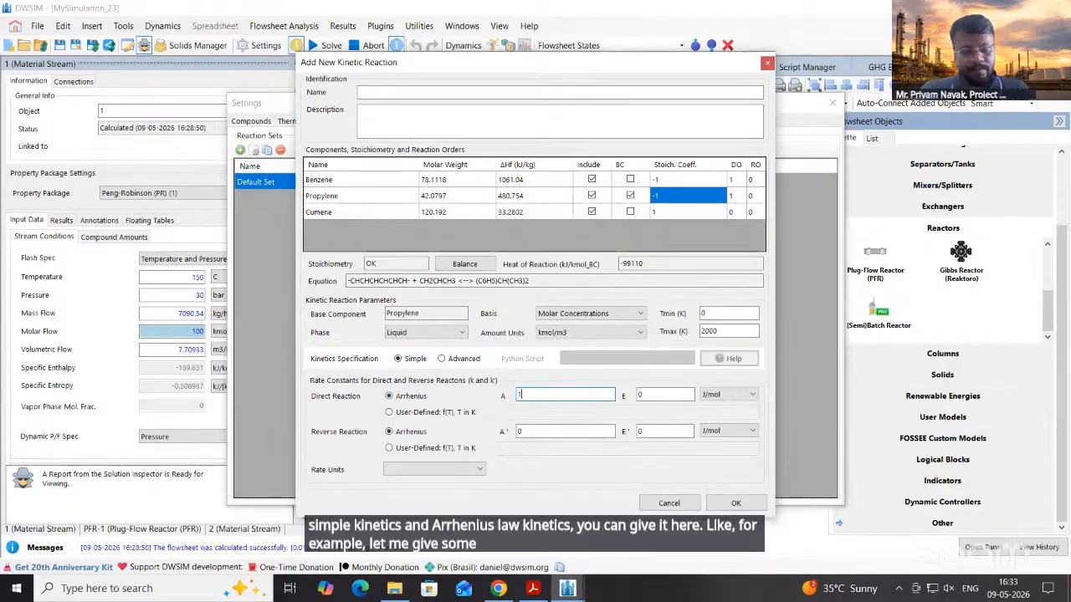
{"action": "type", "text": ".2133"}
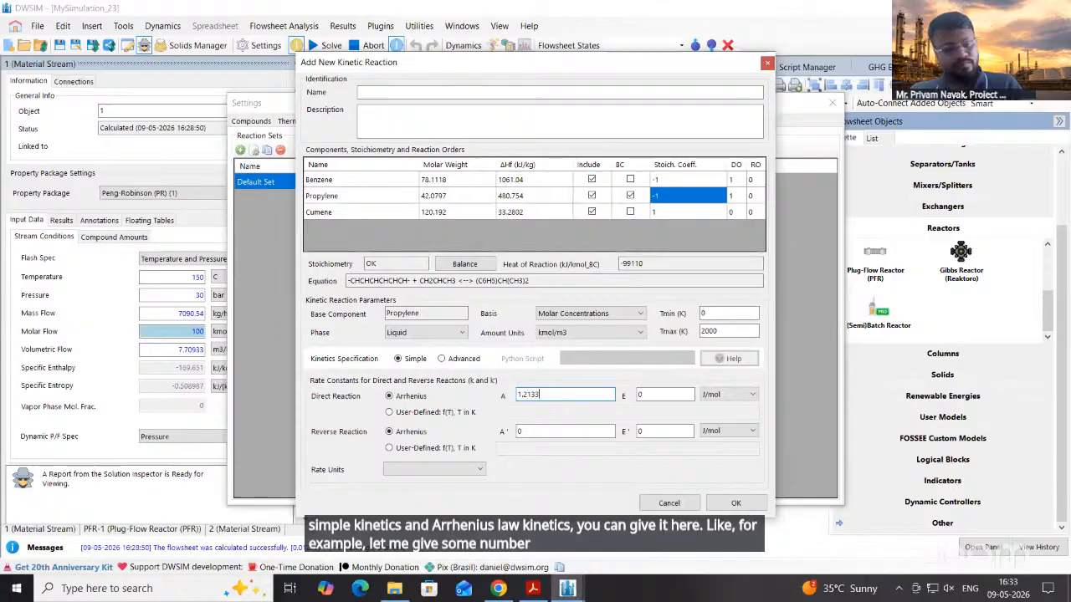
{"action": "type", "text": "5"}
{"action": "left_click", "coordinate": [654, 394]}
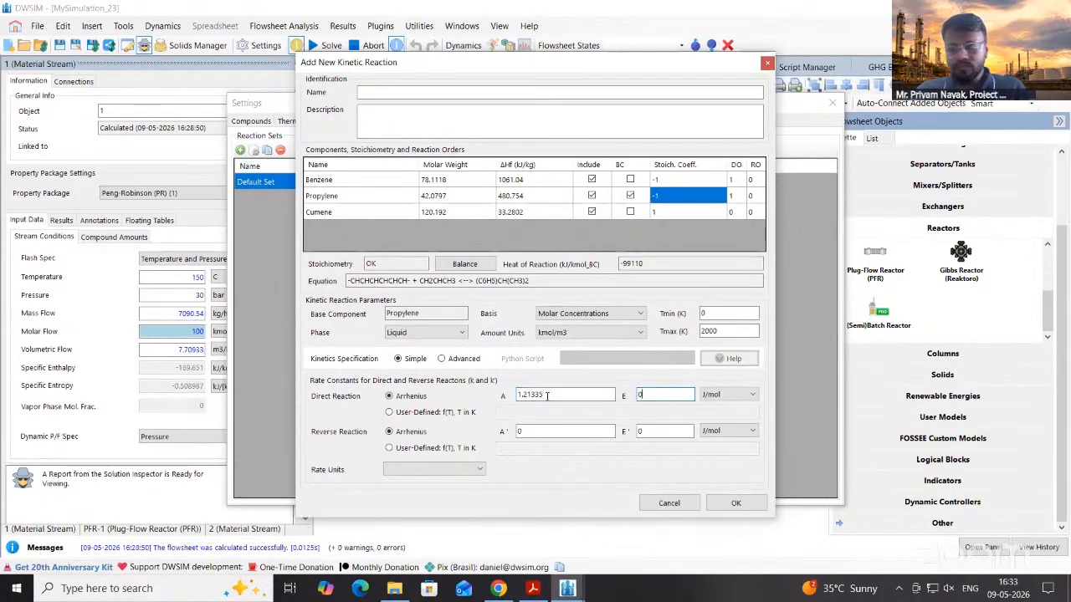
{"action": "type", "text": "900"}
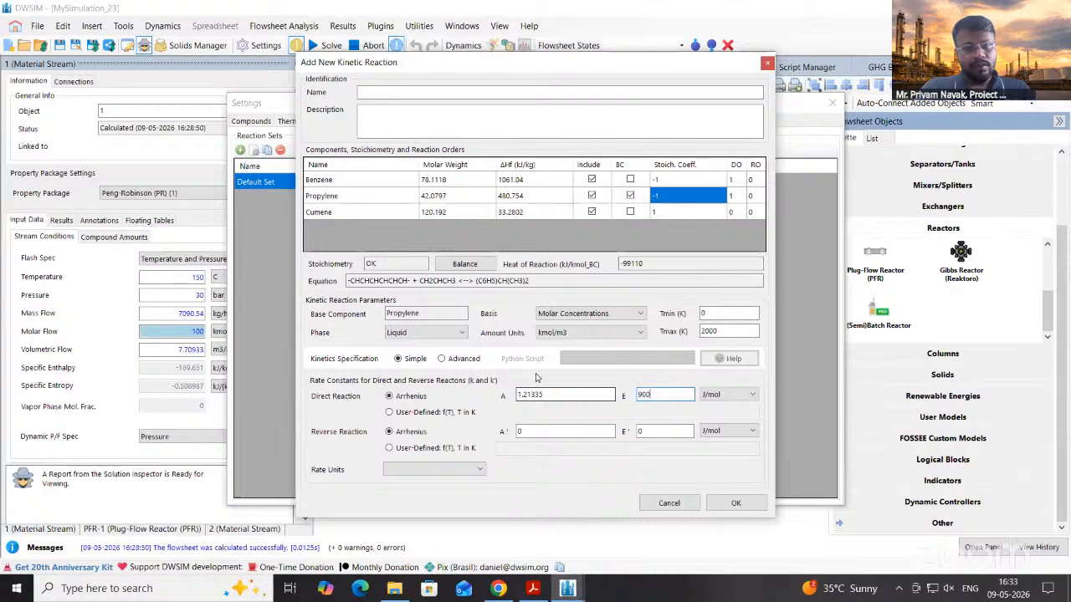
{"action": "left_click", "coordinate": [548, 394]}
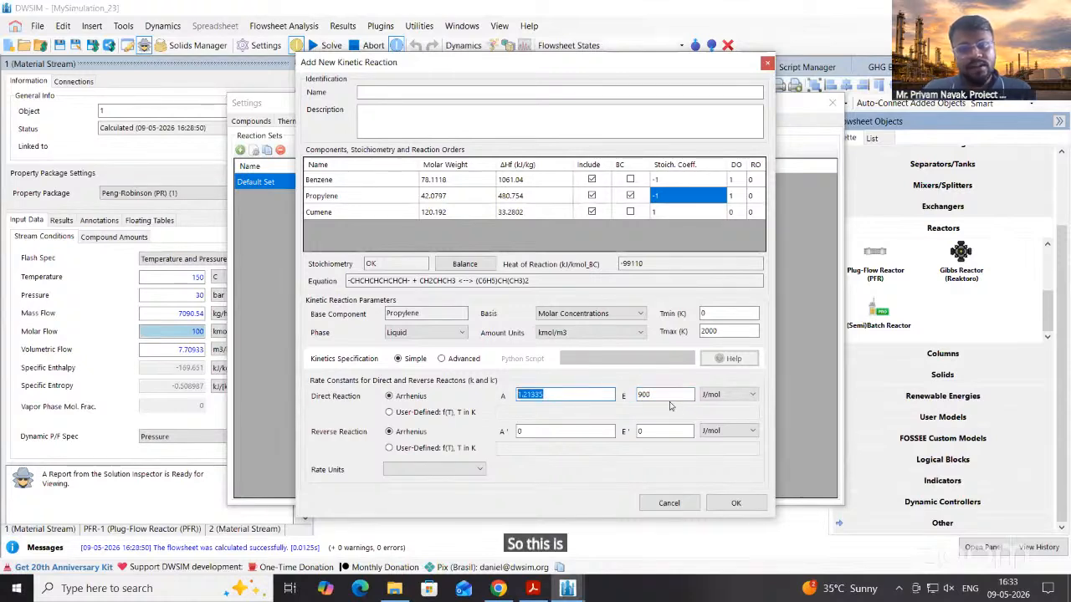
{"action": "left_click", "coordinate": [669, 399]}
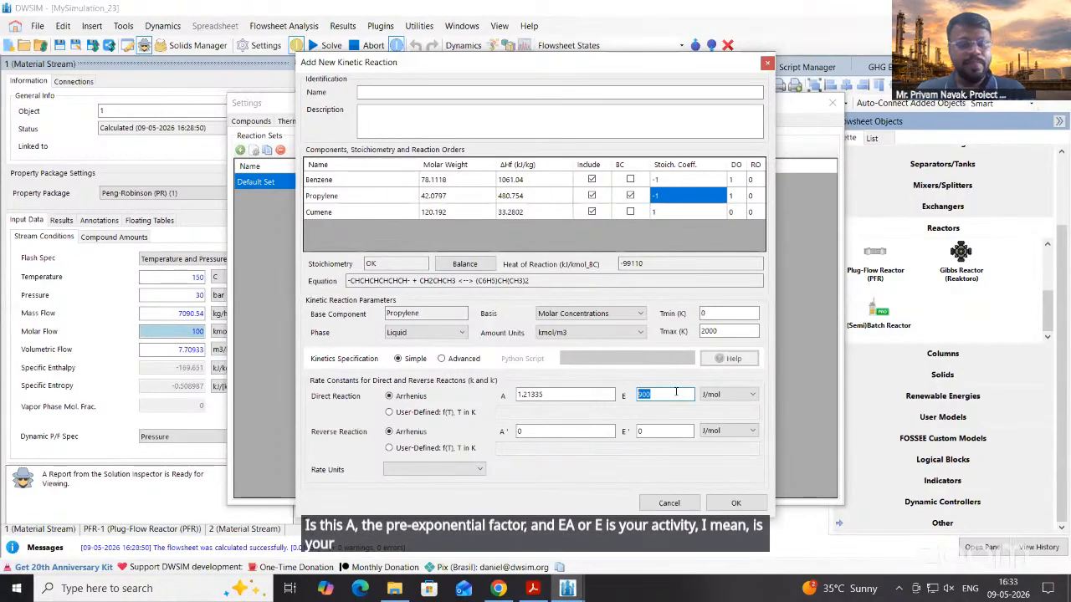
{"action": "left_click", "coordinate": [676, 393]}
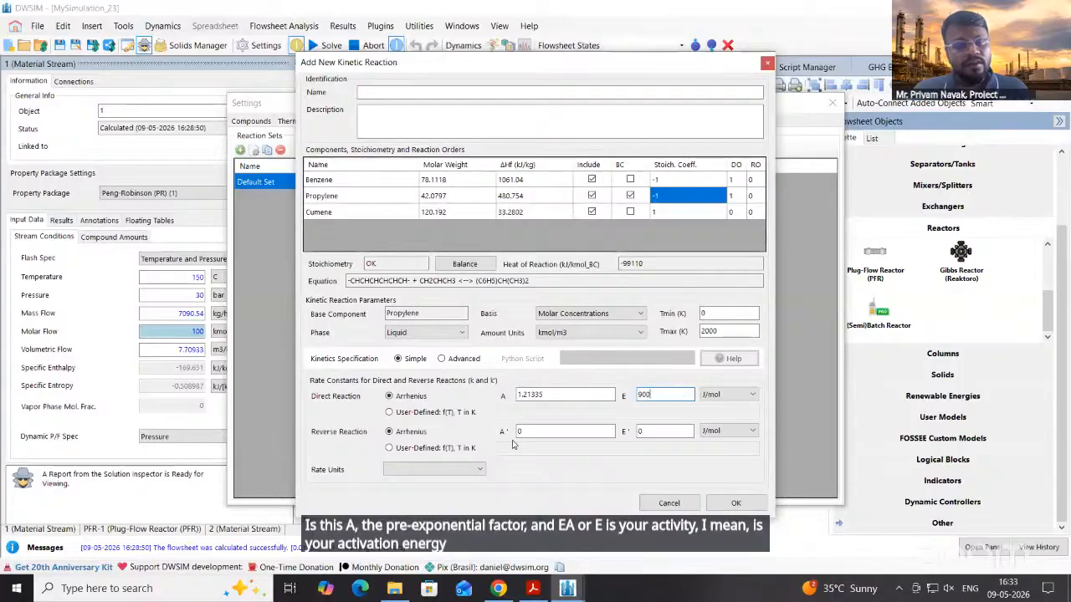
Set the kinetic reaction's rate units to kmol/[m3.h], save the reaction, and close the simulation settings
{"action": "left_click", "coordinate": [439, 468]}
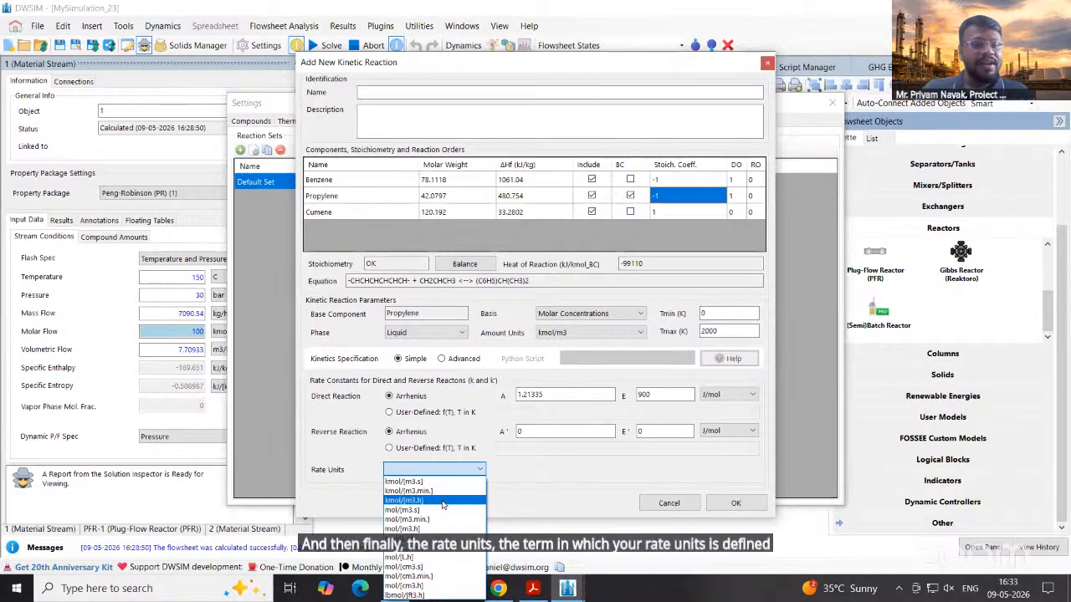
{"action": "left_click", "coordinate": [444, 501]}
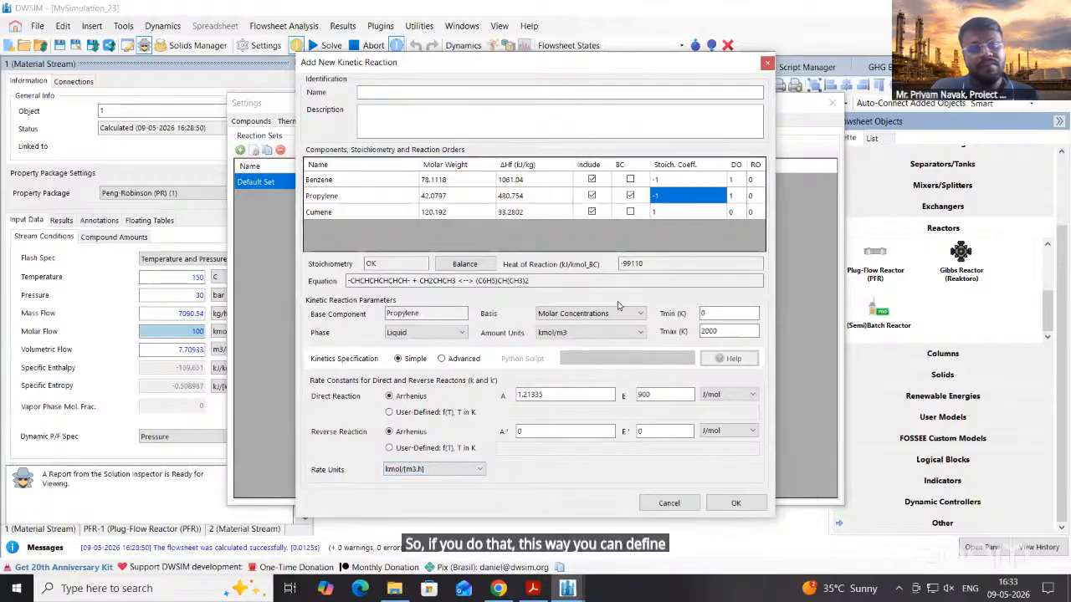
{"action": "left_click", "coordinate": [741, 503]}
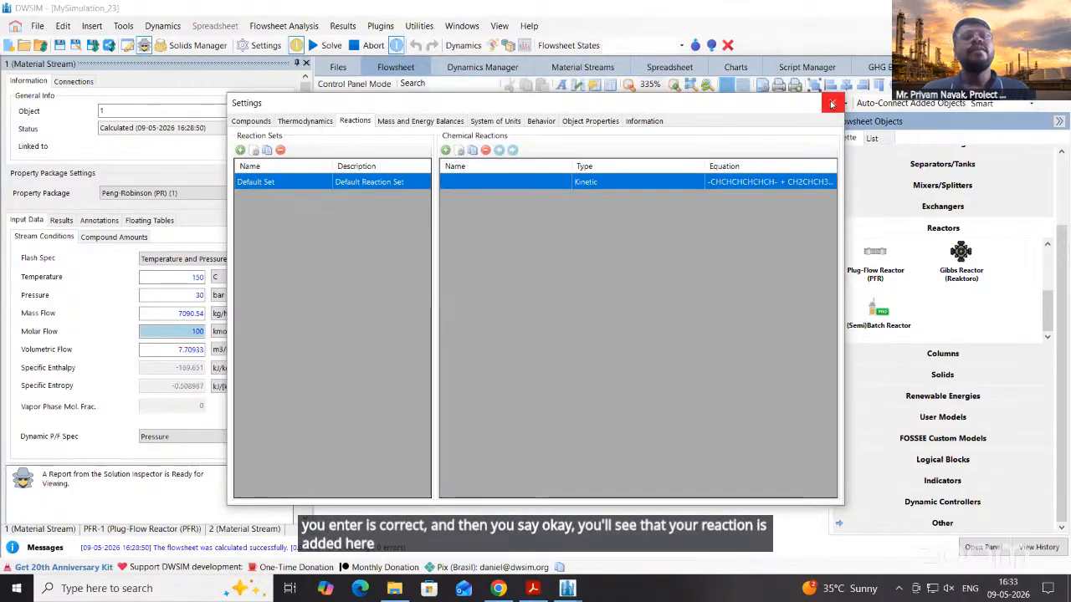
{"action": "left_click", "coordinate": [833, 104]}
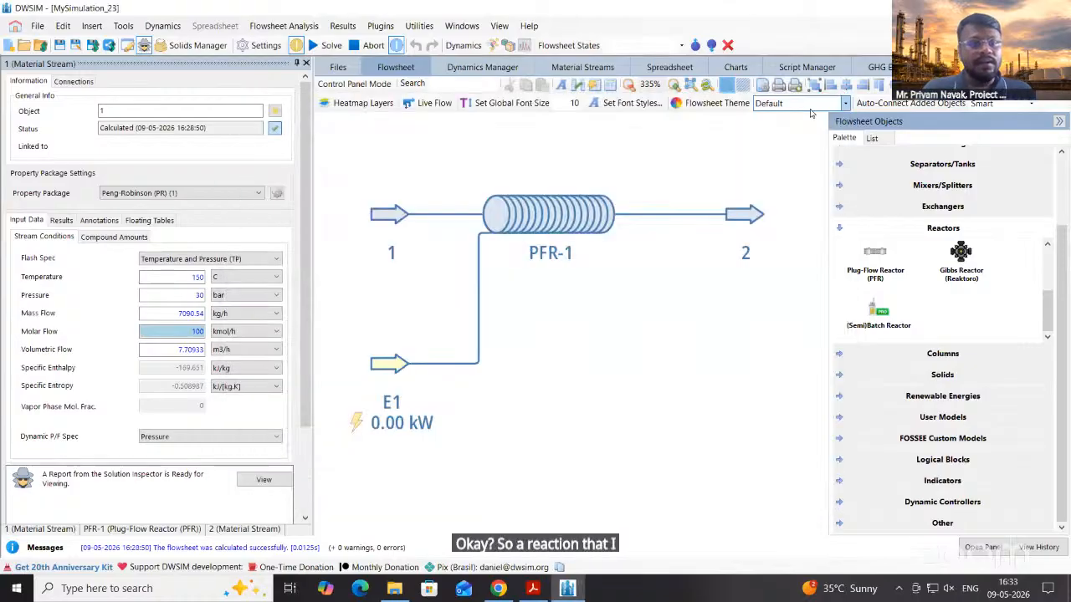
Try a tube length of 5 m for PFR-1, and set the length back to 1 m
{"action": "left_click", "coordinate": [557, 220]}
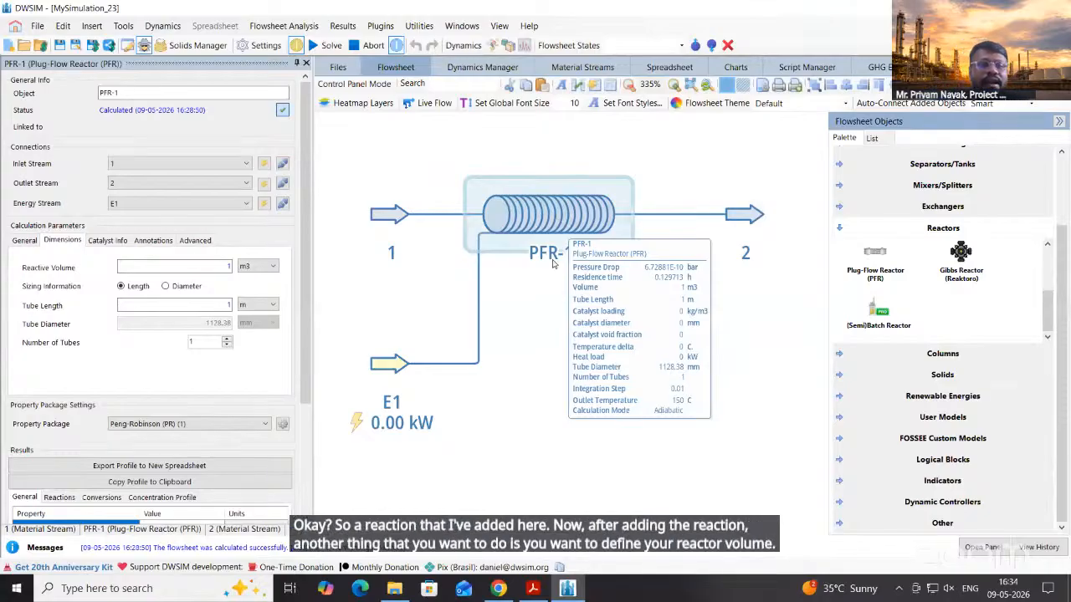
{"action": "scroll", "coordinate": [552, 264], "scroll_direction": "down", "scroll_amount": 3}
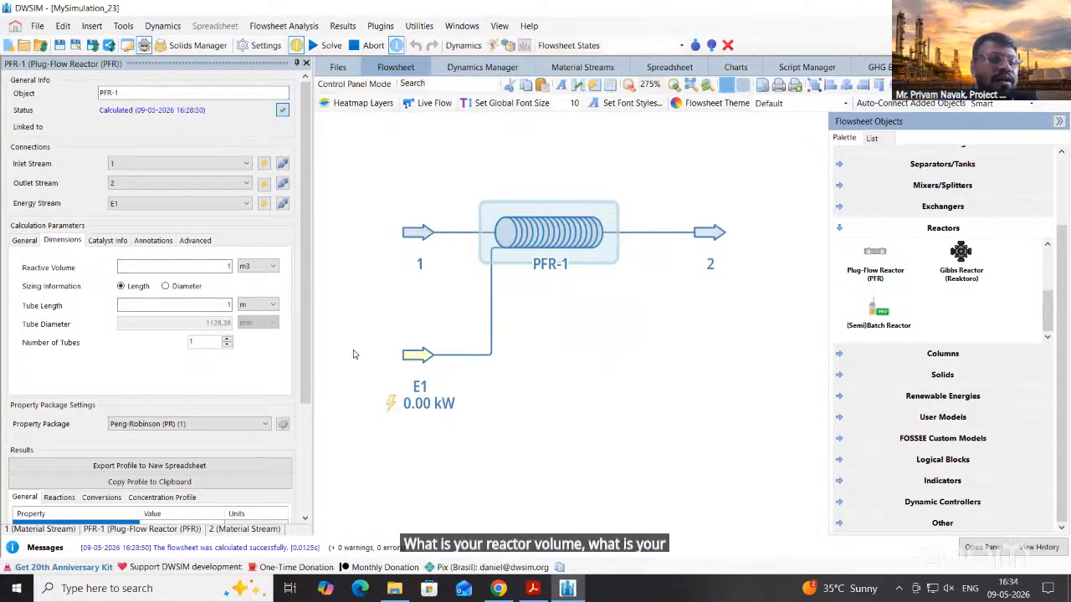
{"action": "left_click", "coordinate": [212, 306]}
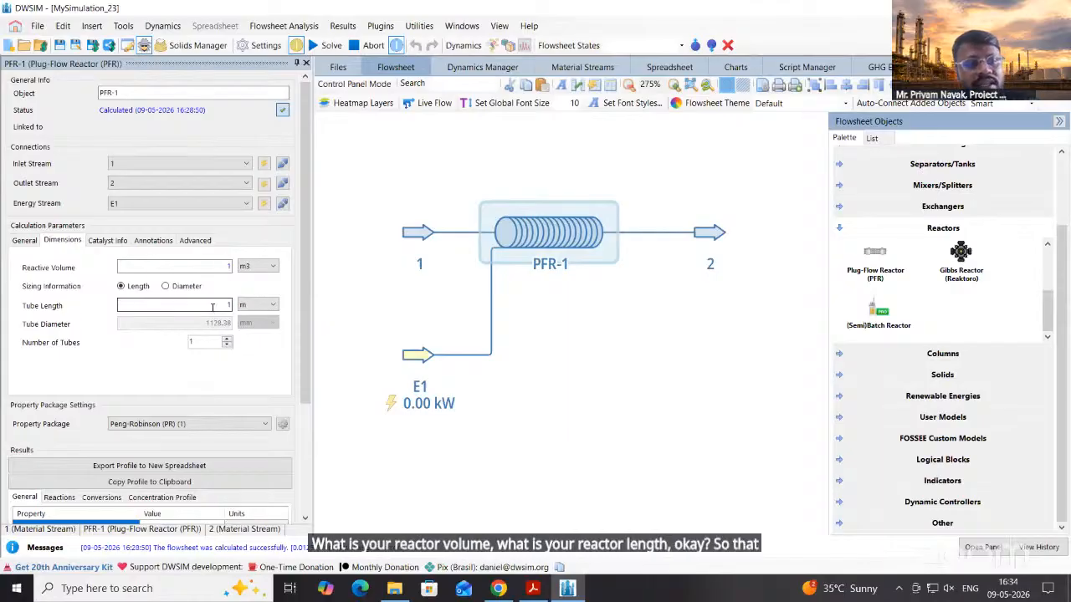
{"action": "double_click", "coordinate": [212, 306]}
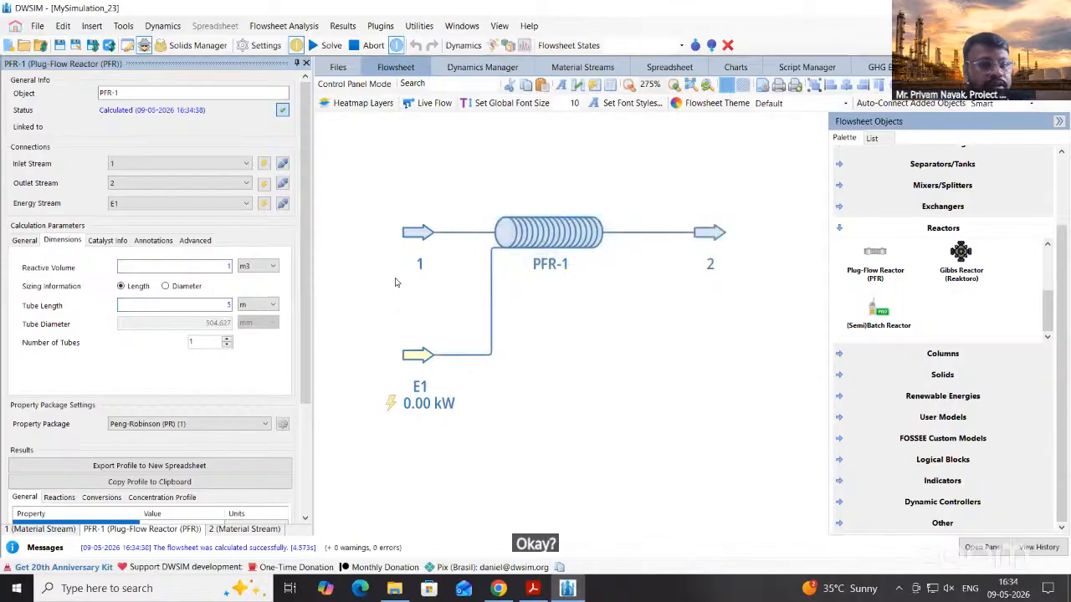
{"action": "mouse_move", "coordinate": [516, 244]}
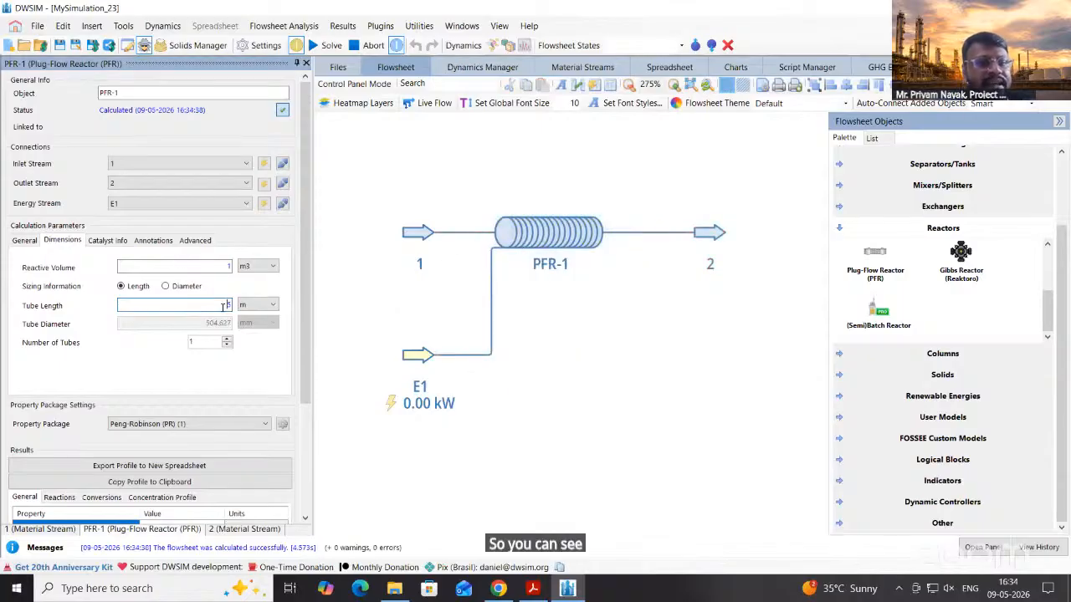
{"action": "type", "text": "1"}
{"action": "key", "text": "Return"}
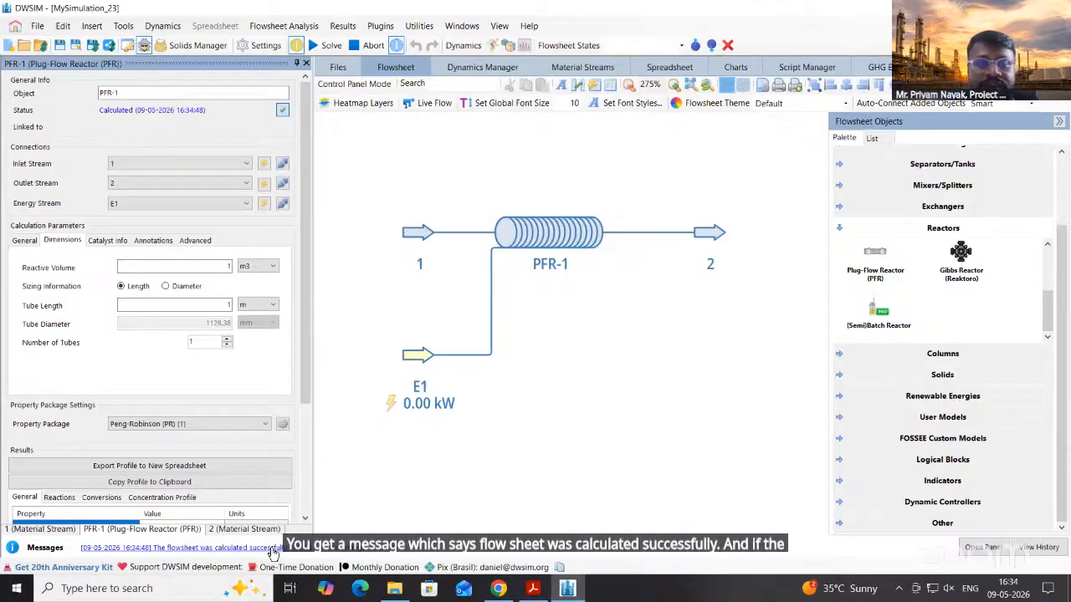
Try a reactive volume of 7 m3 for PFR-1, and set the volume back to 1 m3
{"action": "mouse_move", "coordinate": [715, 242]}
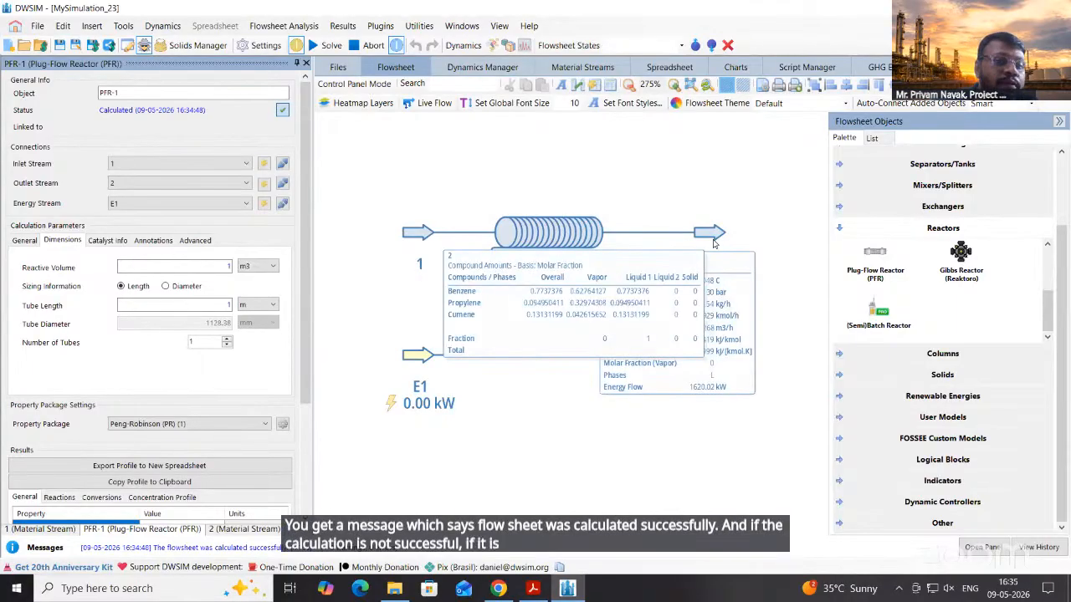
{"action": "left_click", "coordinate": [548, 233]}
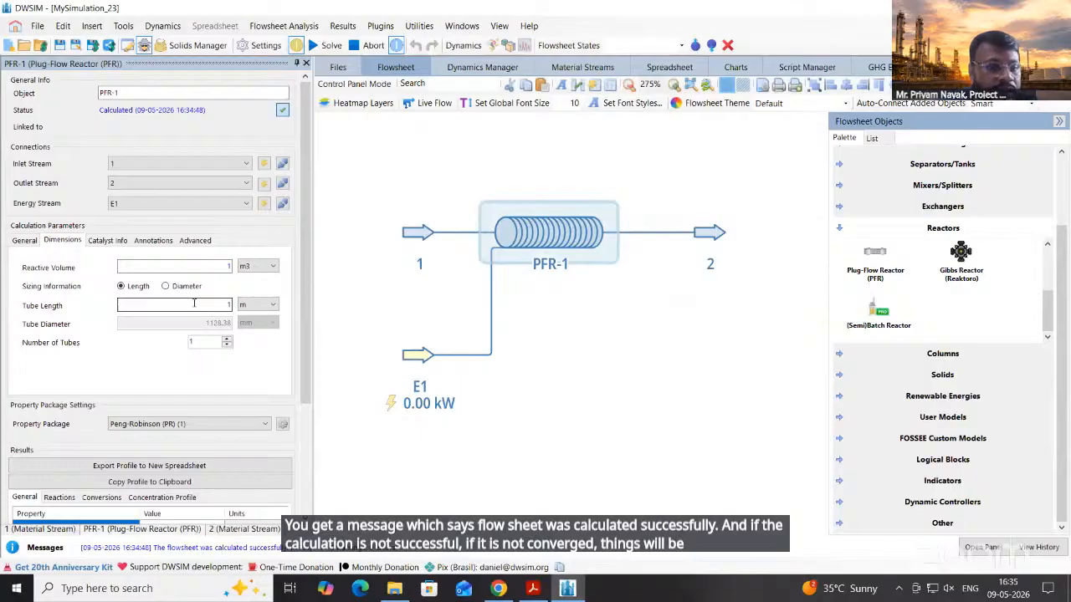
{"action": "left_click_drag", "start_coordinate": [194, 303], "coordinate": [251, 302]}
{"action": "left_click_drag", "start_coordinate": [219, 265], "coordinate": [519, 256]}
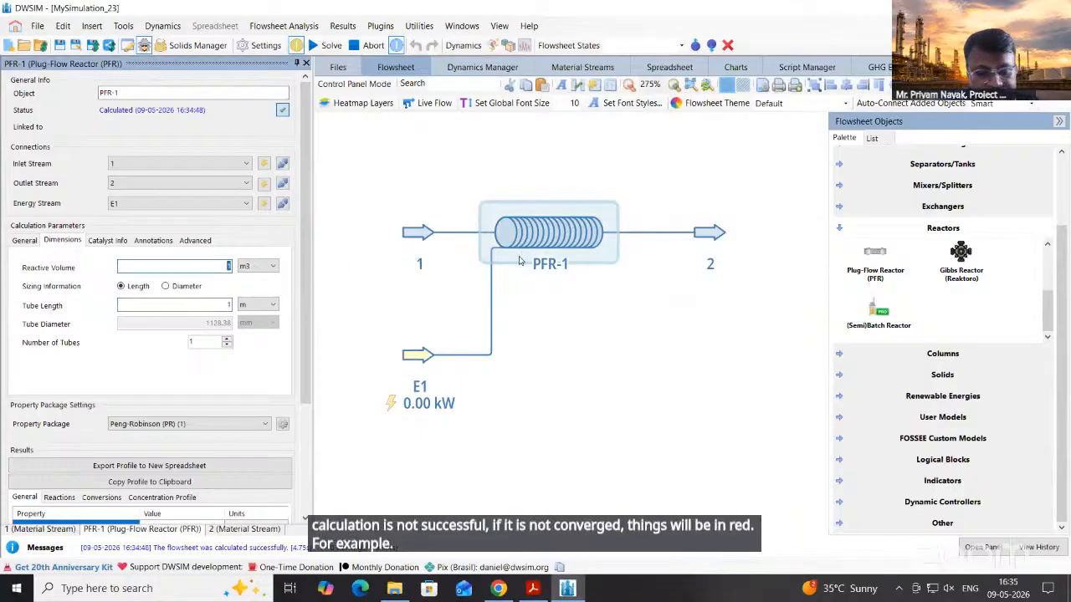
{"action": "key", "text": "BackSpace"}
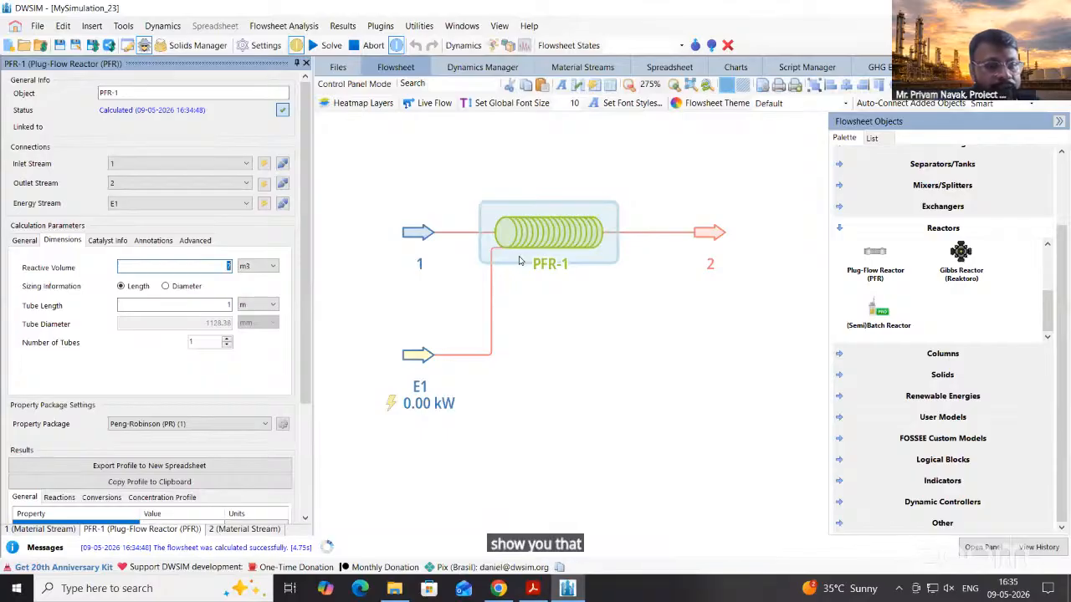
{"action": "type", "text": "7"}
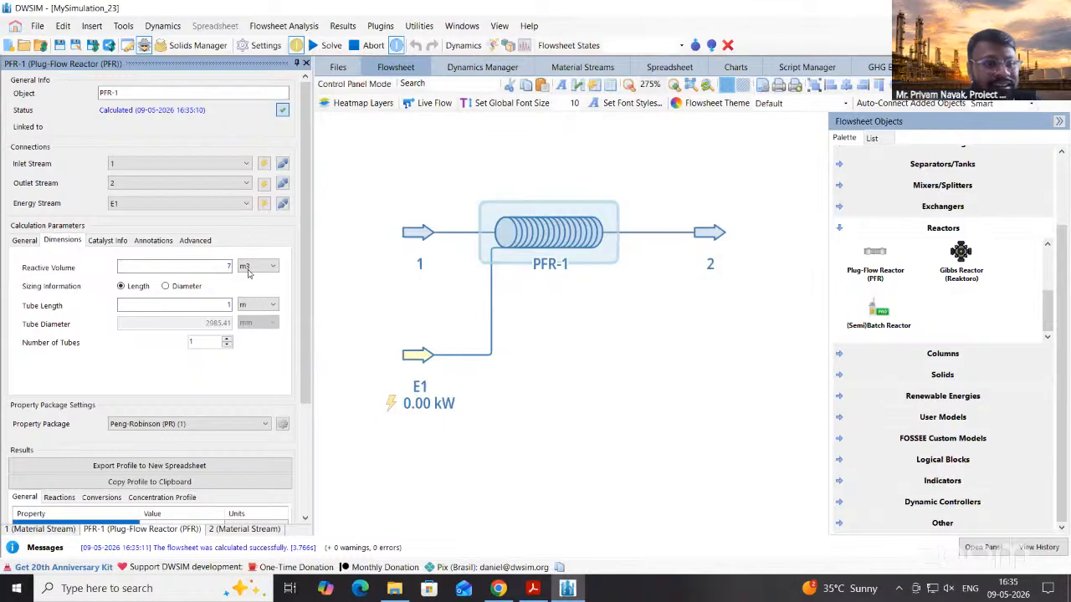
{"action": "left_click_drag", "start_coordinate": [219, 266], "coordinate": [304, 281]}
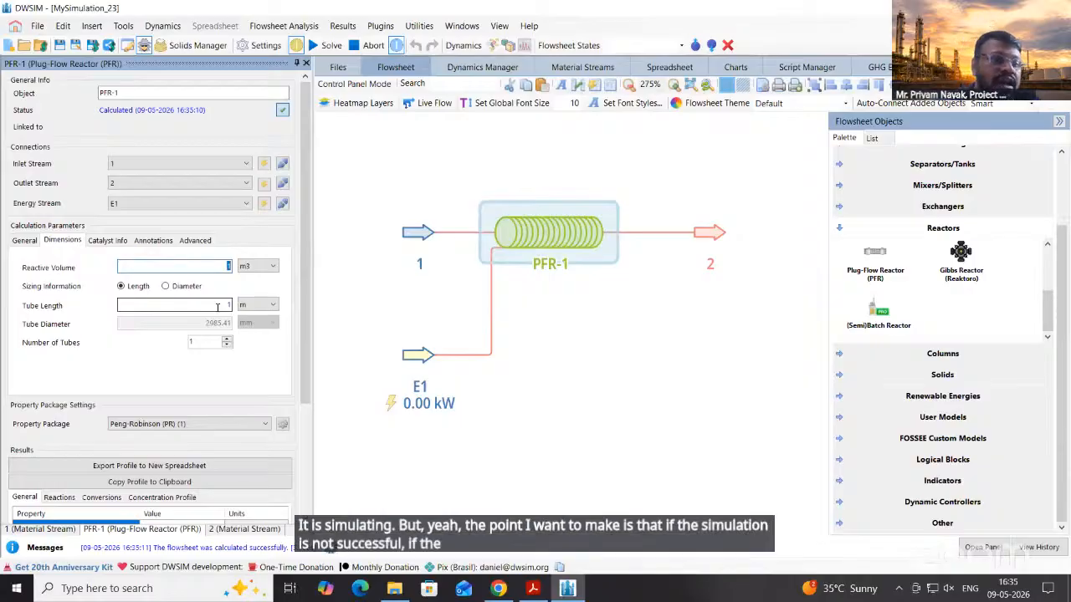
{"action": "type", "text": "1"}
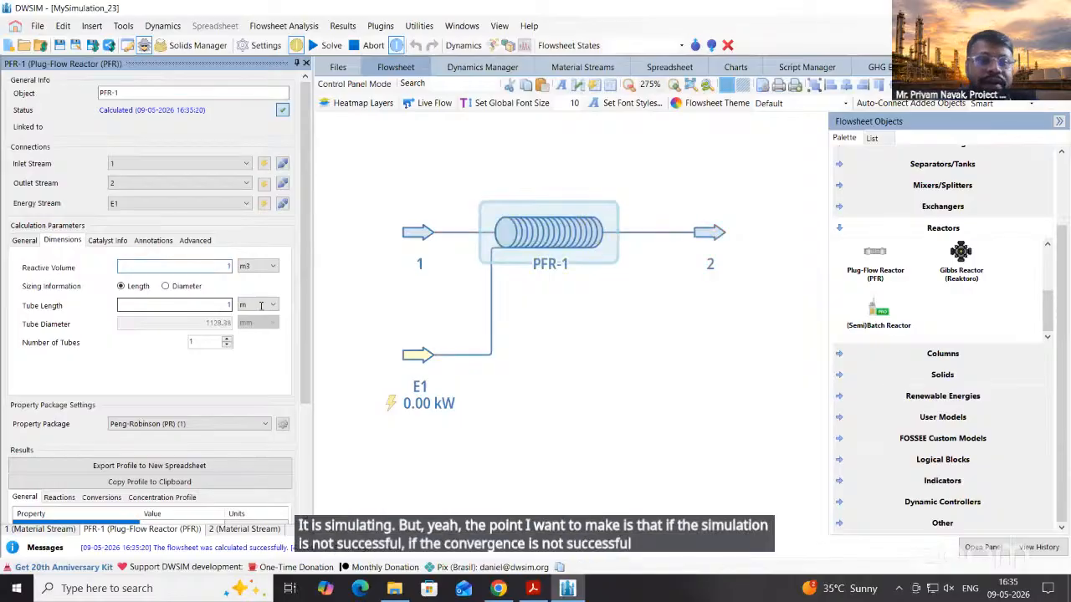
Set PFR-1's tube length to 5 m and recalculate the flowsheet
{"action": "left_click_drag", "start_coordinate": [219, 306], "coordinate": [261, 308]}
{"action": "type", "text": "3"}
{"action": "key", "text": "Return"}
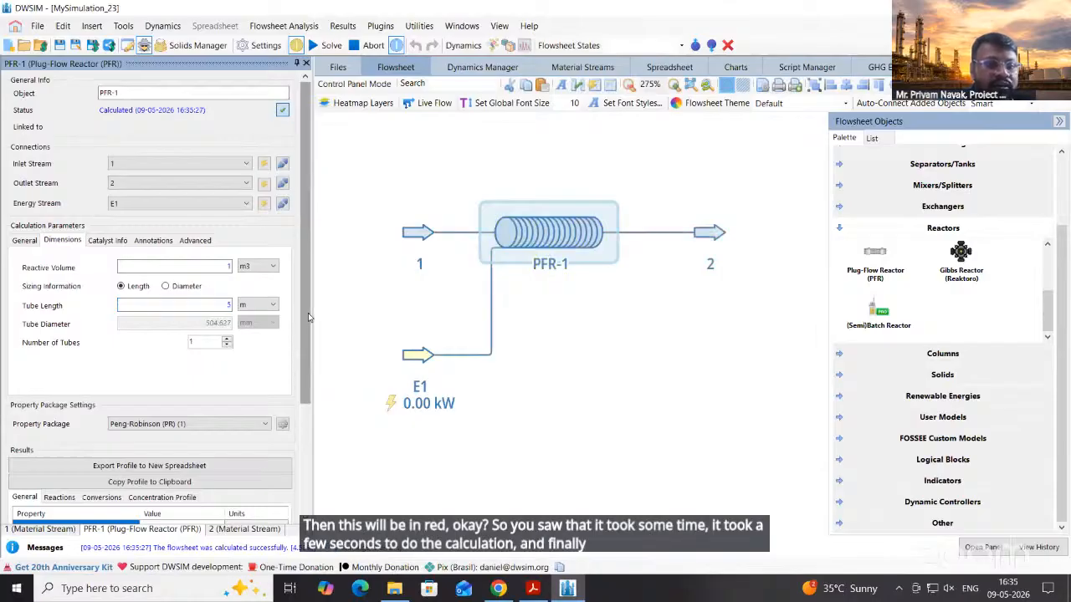
Examine PFR-1's benzene and propylene conversions and the concentration profile along the reactor length
{"action": "scroll", "coordinate": [308, 322], "scroll_direction": "down", "scroll_amount": 3}
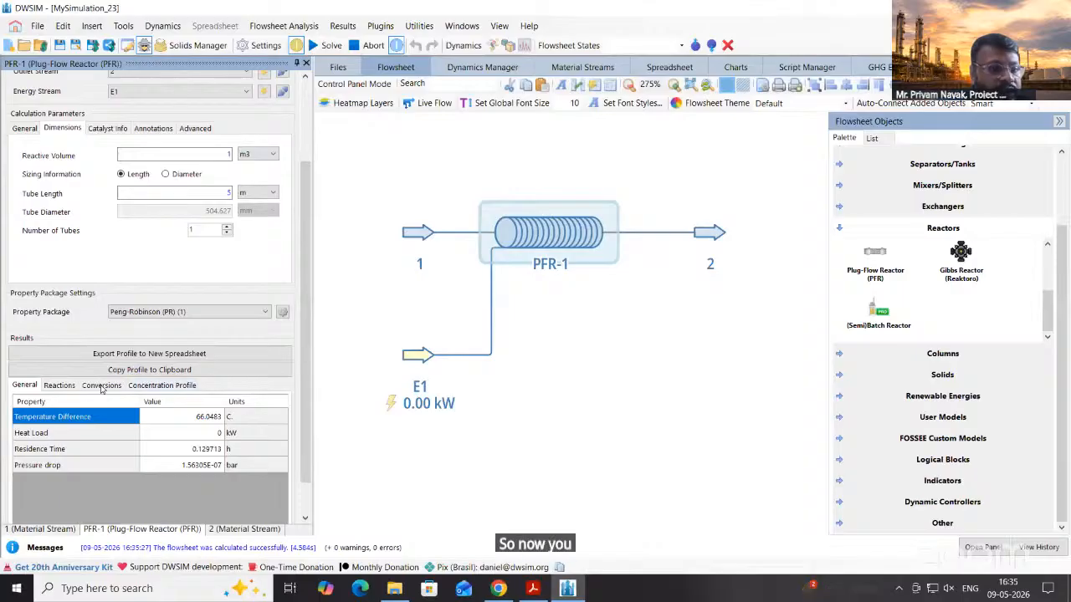
{"action": "left_click", "coordinate": [101, 386]}
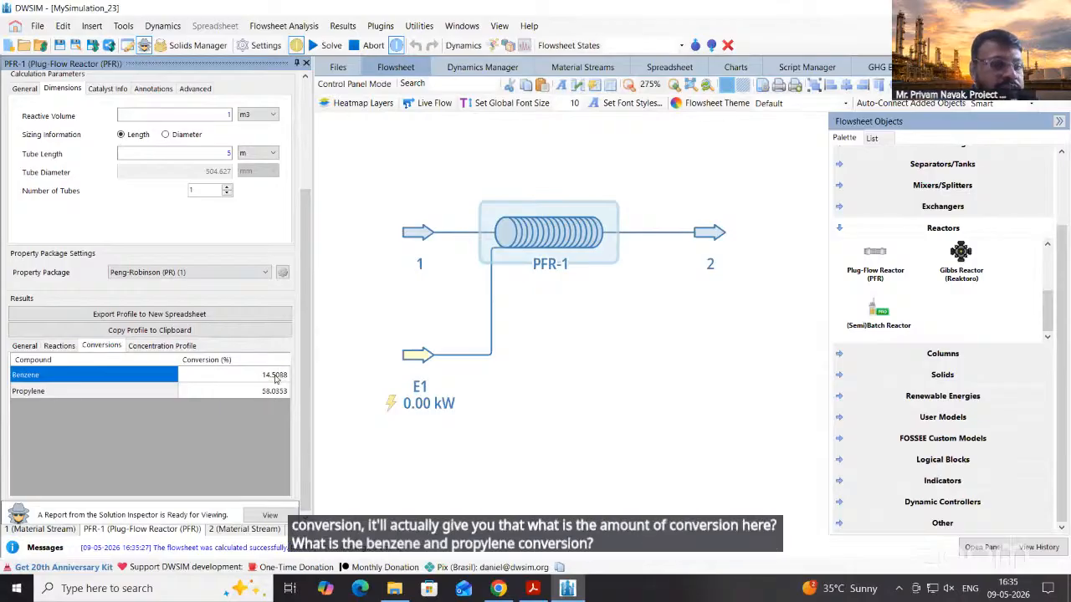
{"action": "left_click", "coordinate": [179, 345]}
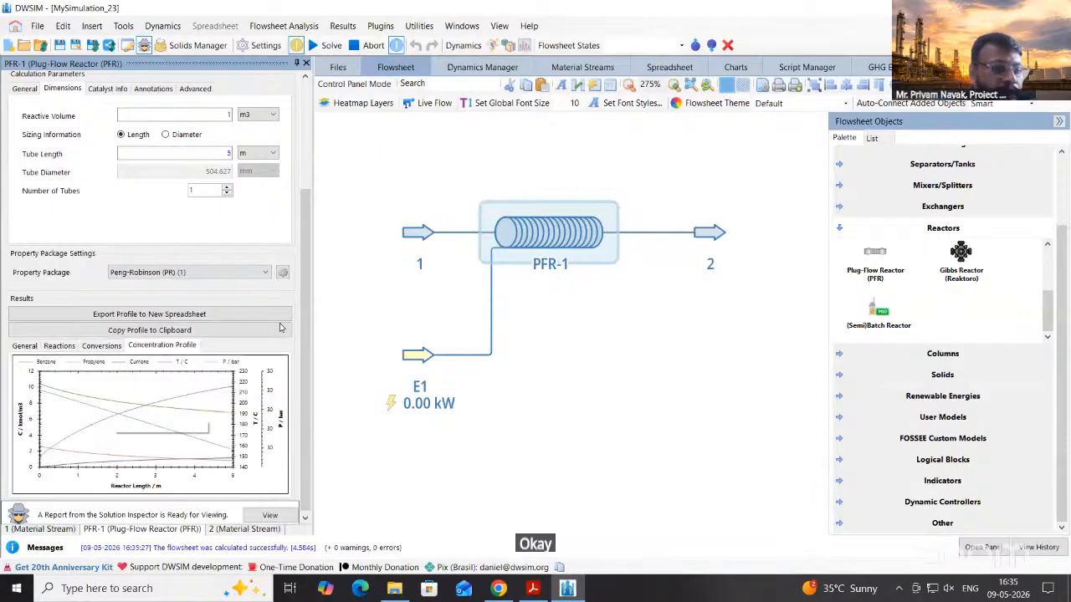
{"action": "scroll", "coordinate": [288, 403], "scroll_direction": "up", "scroll_amount": 2}
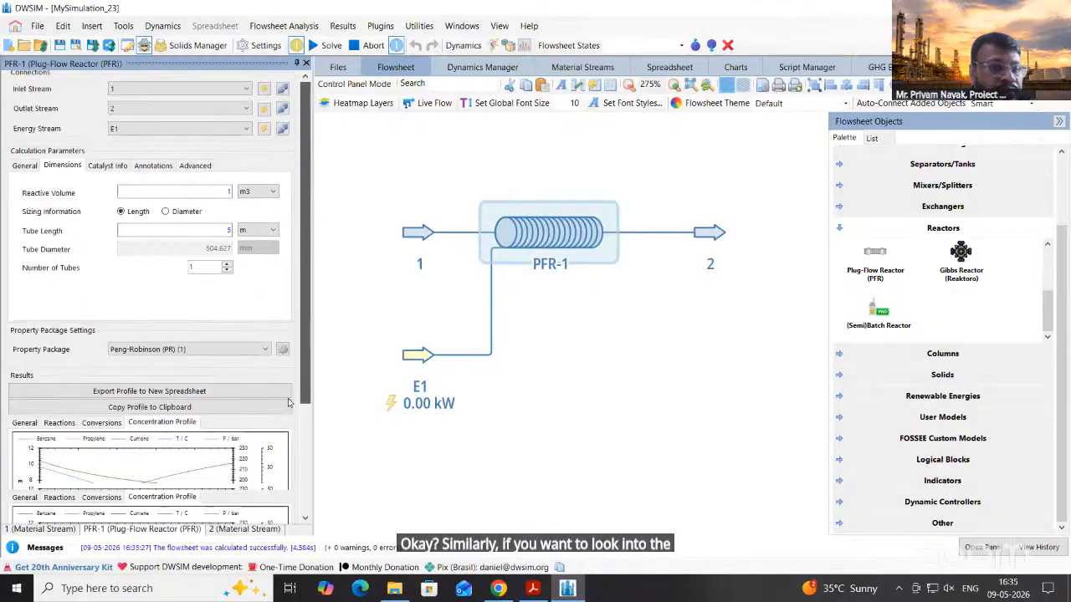
{"action": "scroll", "coordinate": [288, 404], "scroll_direction": "down", "scroll_amount": 2}
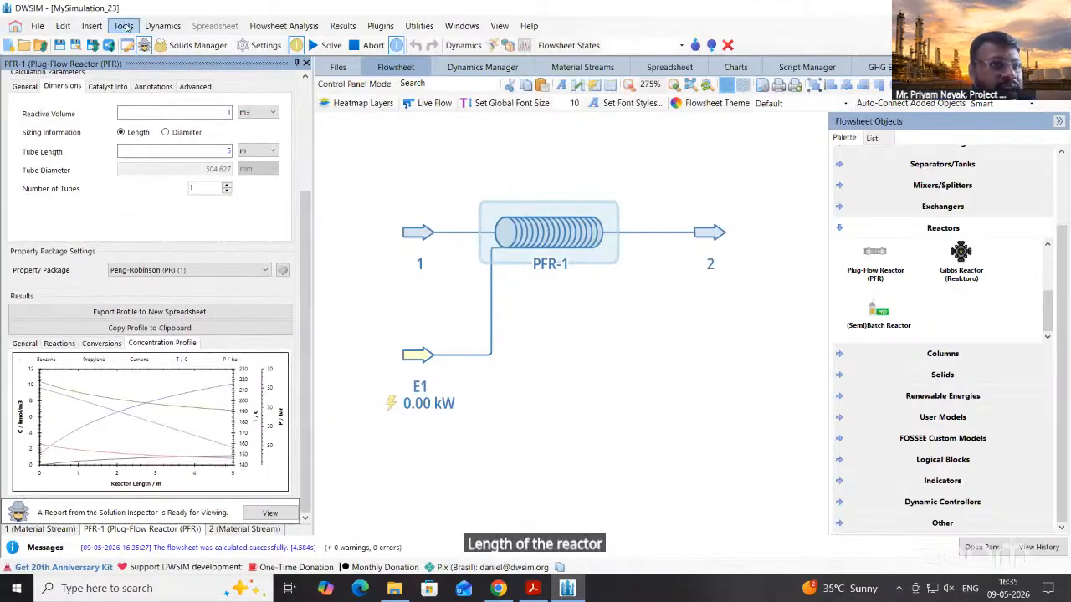
Insert a chart object into the flowsheet with PFR-1 as its source, showing the Concentration Profile
{"action": "left_click", "coordinate": [91, 27]}
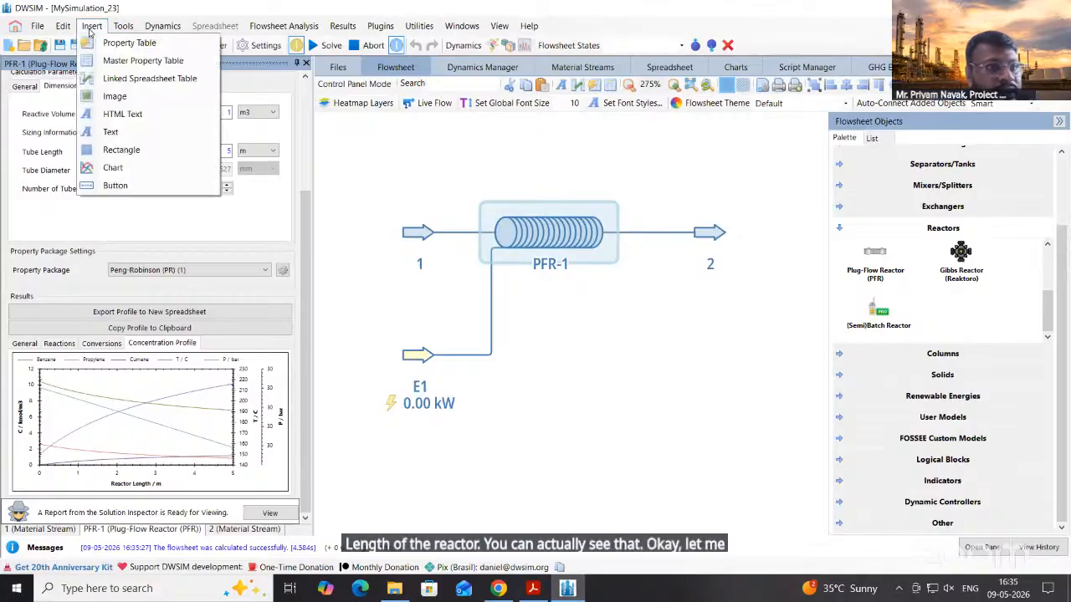
{"action": "left_click", "coordinate": [139, 174]}
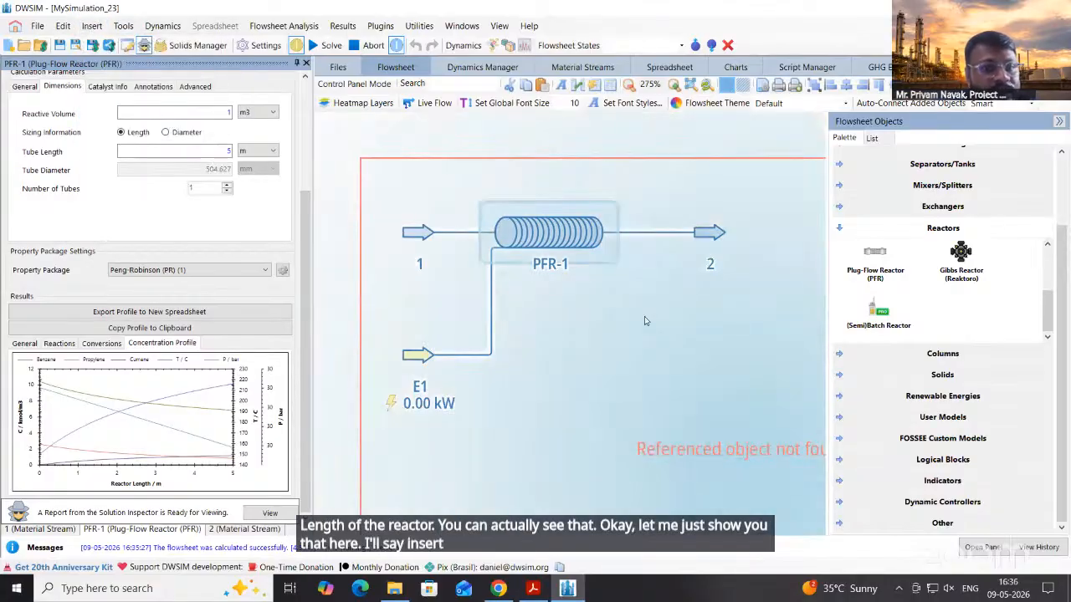
{"action": "double_click", "coordinate": [599, 272]}
{"action": "left_click", "coordinate": [599, 270]}
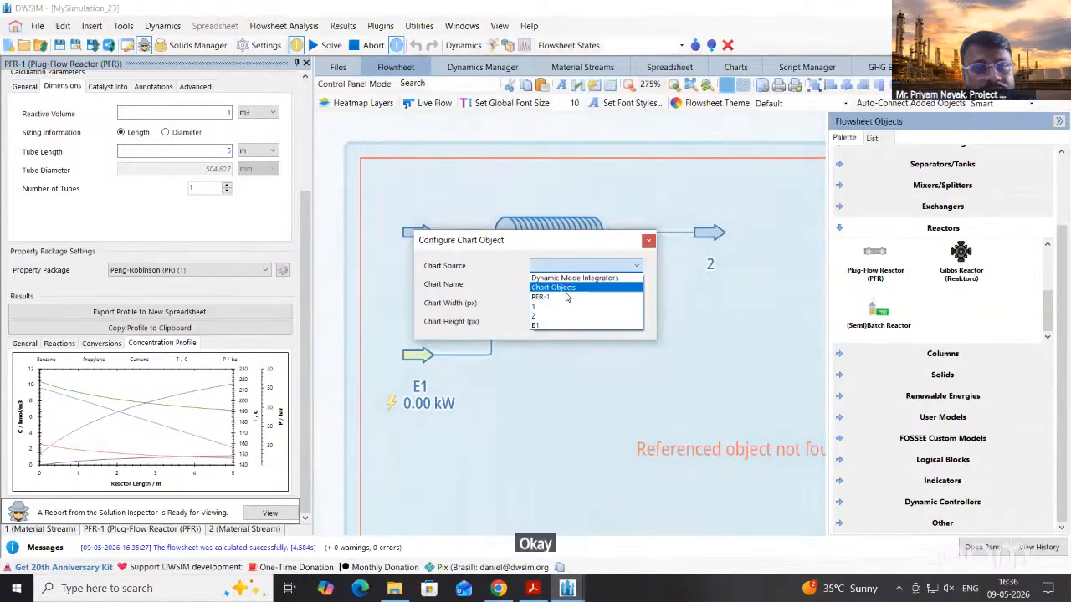
{"action": "left_click", "coordinate": [552, 297]}
{"action": "left_click", "coordinate": [577, 284]}
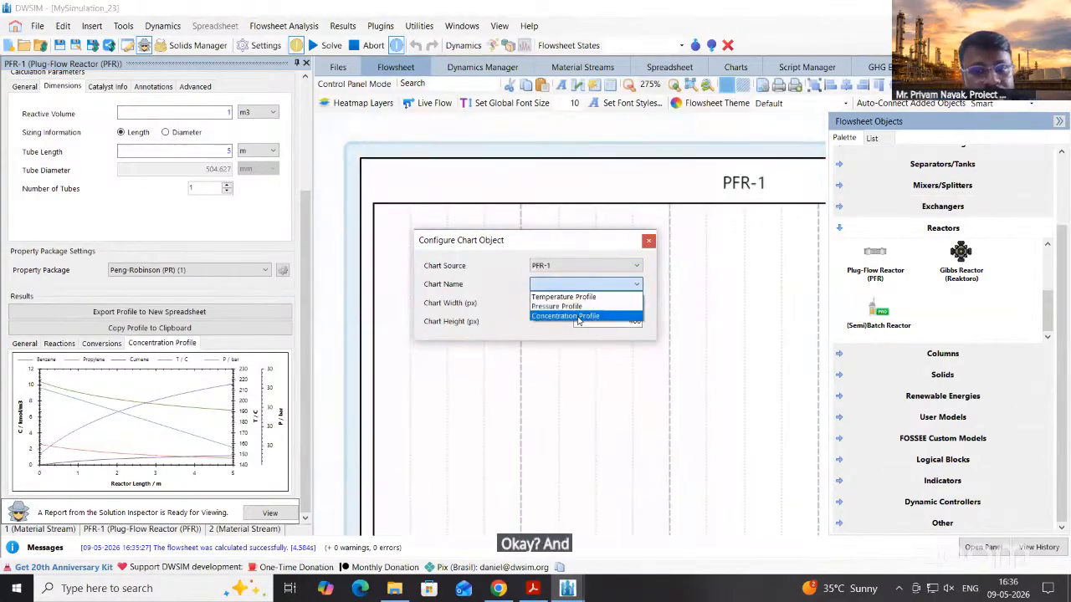
{"action": "left_click", "coordinate": [576, 316]}
{"action": "left_click", "coordinate": [649, 242]}
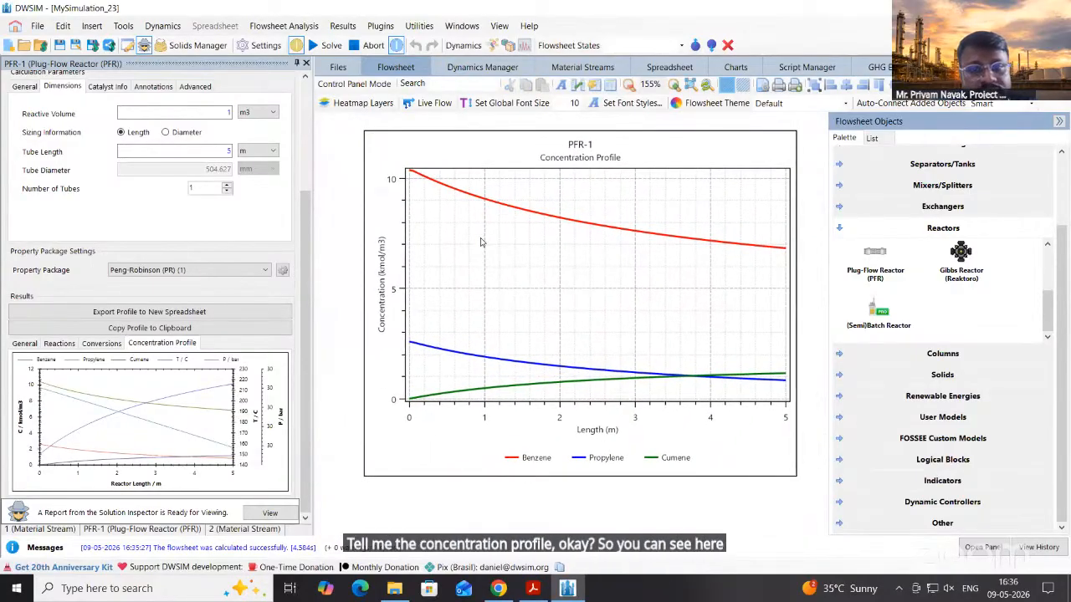
Collapse the flowsheet objects palette and switch the PFR-1 chart to the Temperature Profile
{"action": "scroll", "coordinate": [542, 312], "scroll_direction": "up", "scroll_amount": 3}
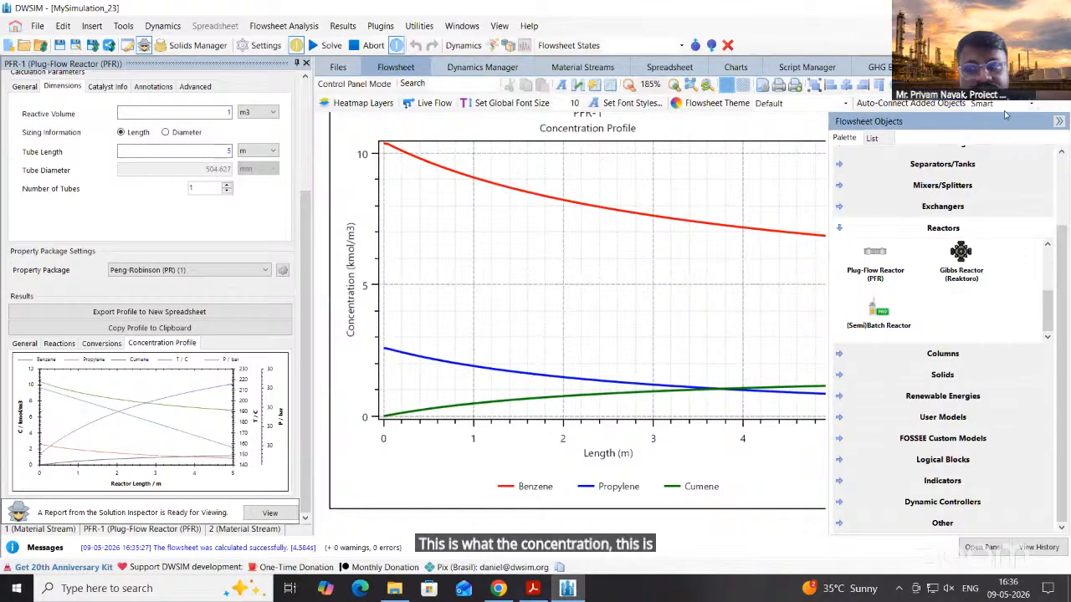
{"action": "left_click", "coordinate": [1059, 122]}
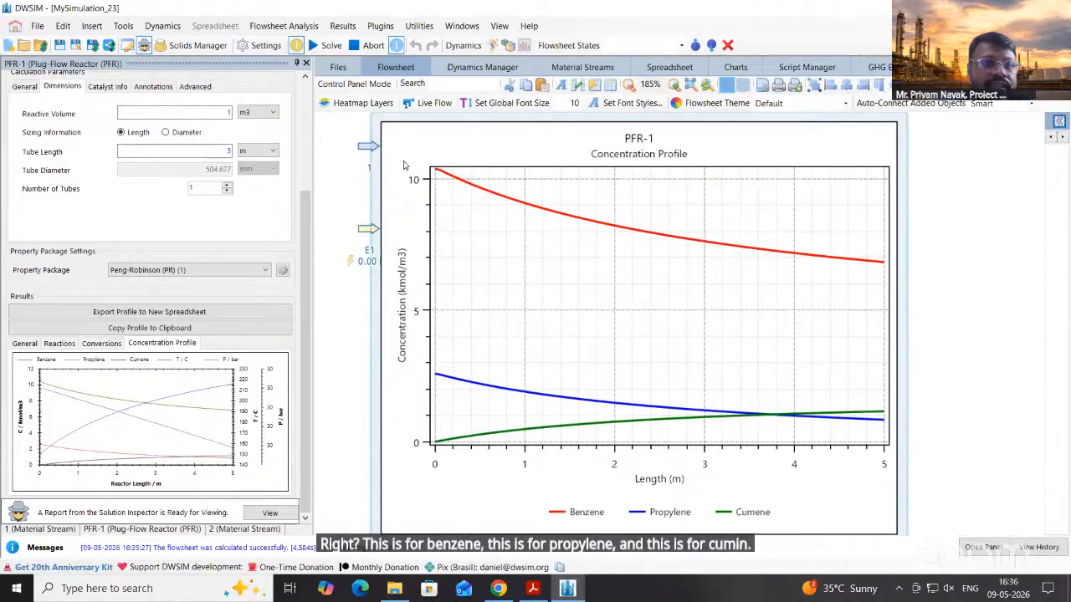
{"action": "double_click", "coordinate": [478, 167]}
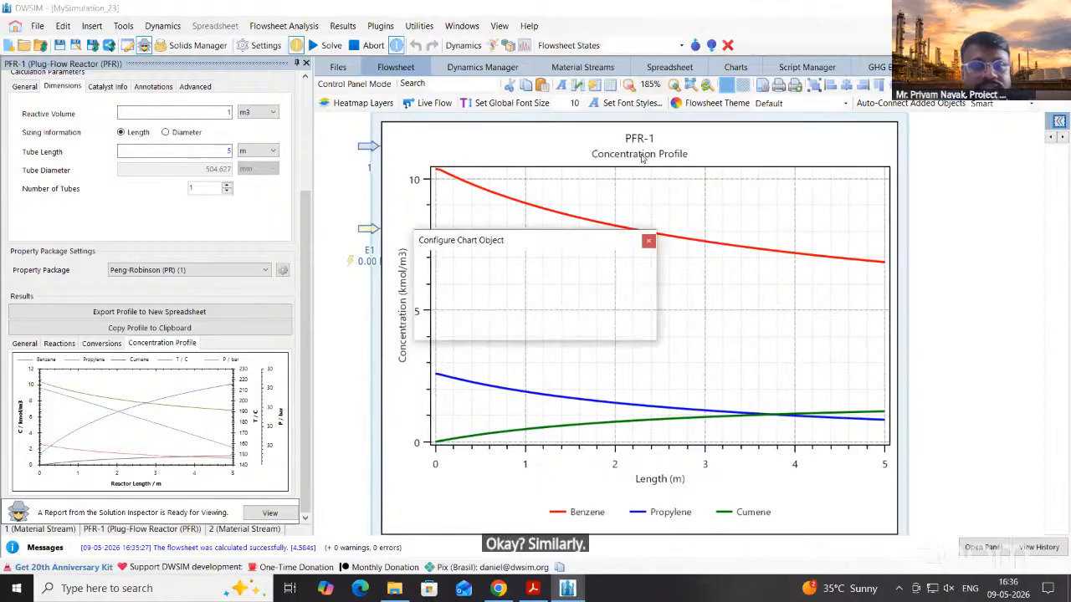
{"action": "left_click", "coordinate": [599, 286]}
{"action": "left_click", "coordinate": [564, 296]}
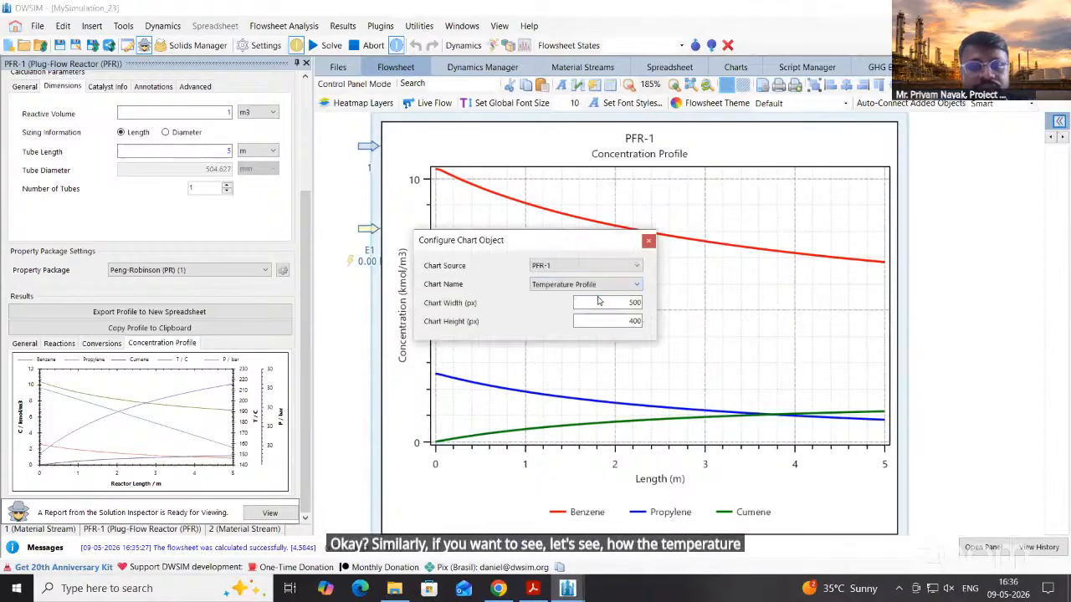
{"action": "left_click", "coordinate": [648, 242]}
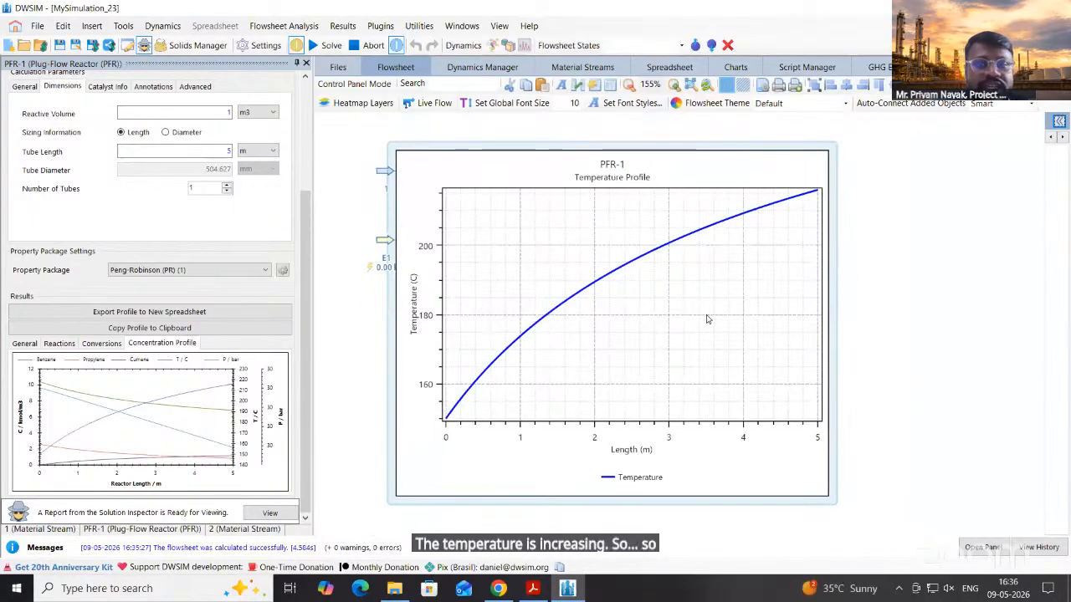
Move the temperature chart clear of the flowsheet objects, below and to the right of PFR-1
{"action": "scroll", "coordinate": [795, 309], "scroll_direction": "down", "scroll_amount": 2}
{"action": "left_click_drag", "start_coordinate": [795, 303], "coordinate": [674, 326]}
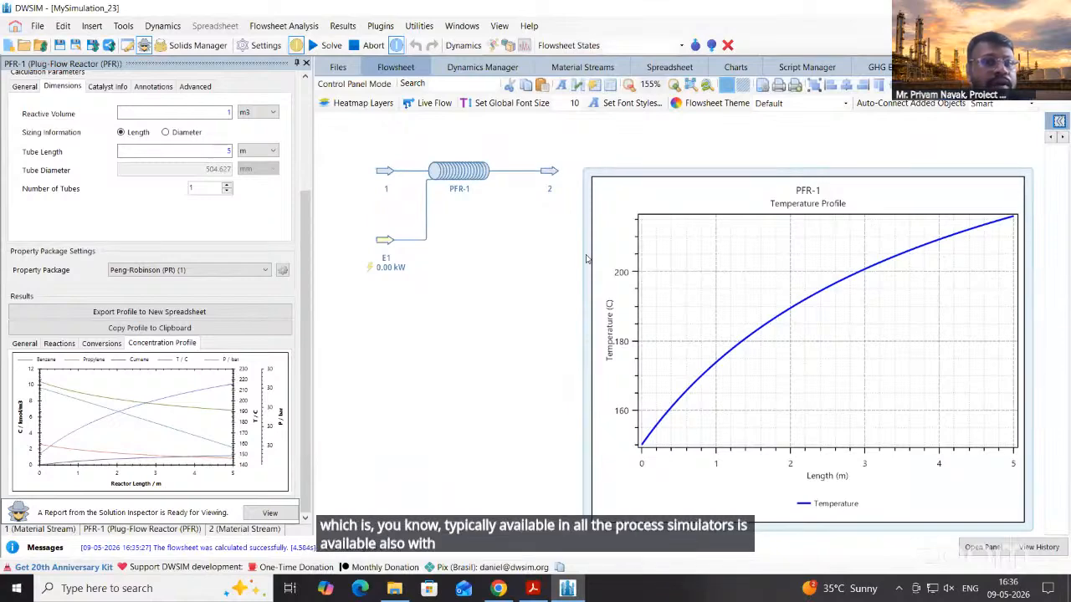
{"action": "left_click_drag", "start_coordinate": [771, 238], "coordinate": [682, 297]}
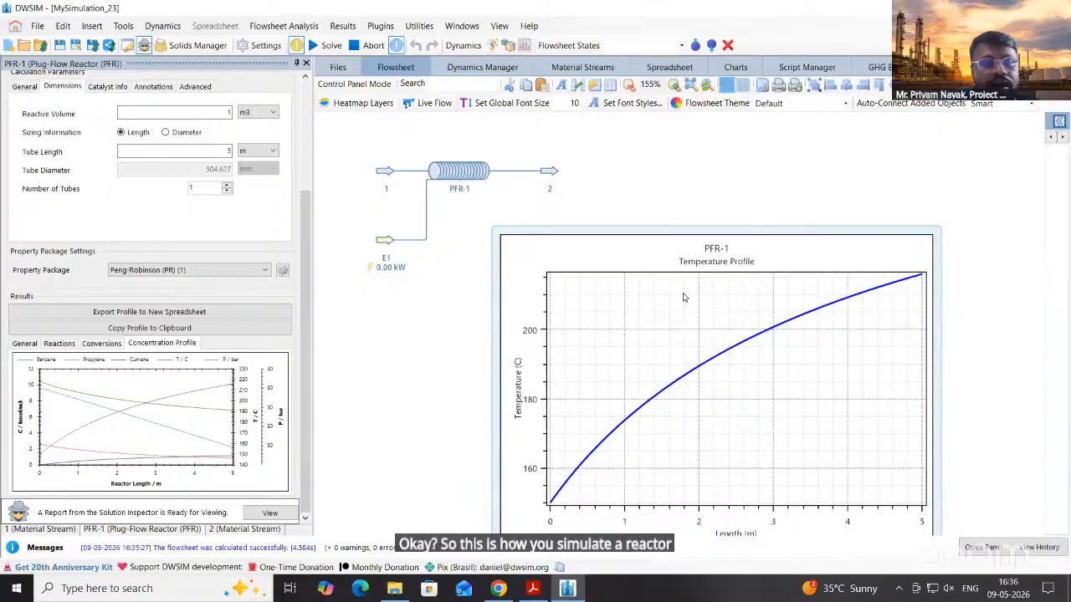
Delete the PFR-1 temperature profile chart from the flowsheet
{"action": "right_click", "coordinate": [787, 257]}
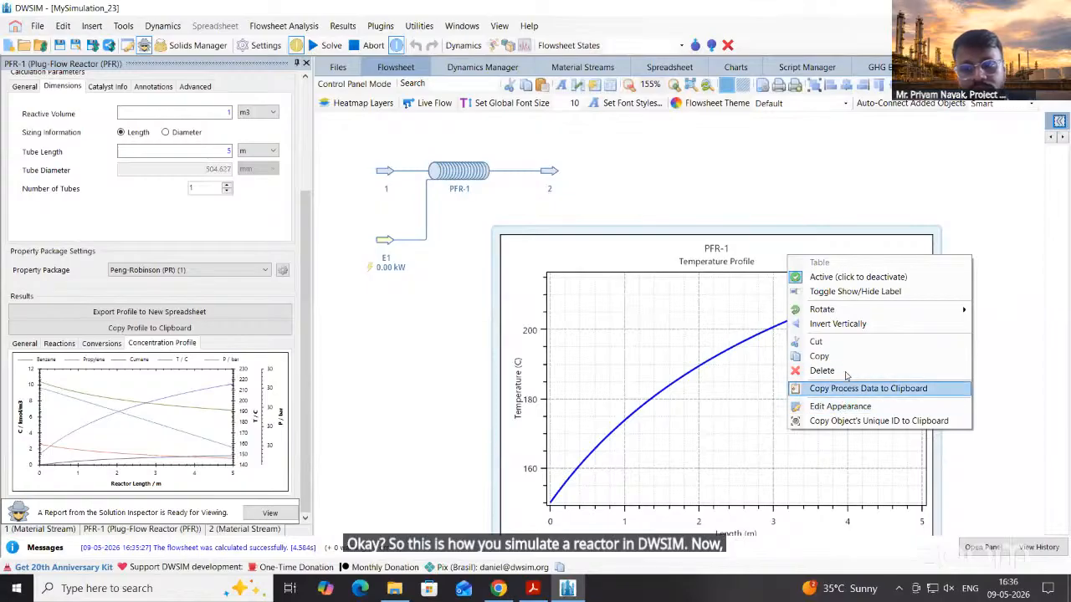
{"action": "left_click", "coordinate": [847, 372]}
{"action": "left_click", "coordinate": [511, 348]}
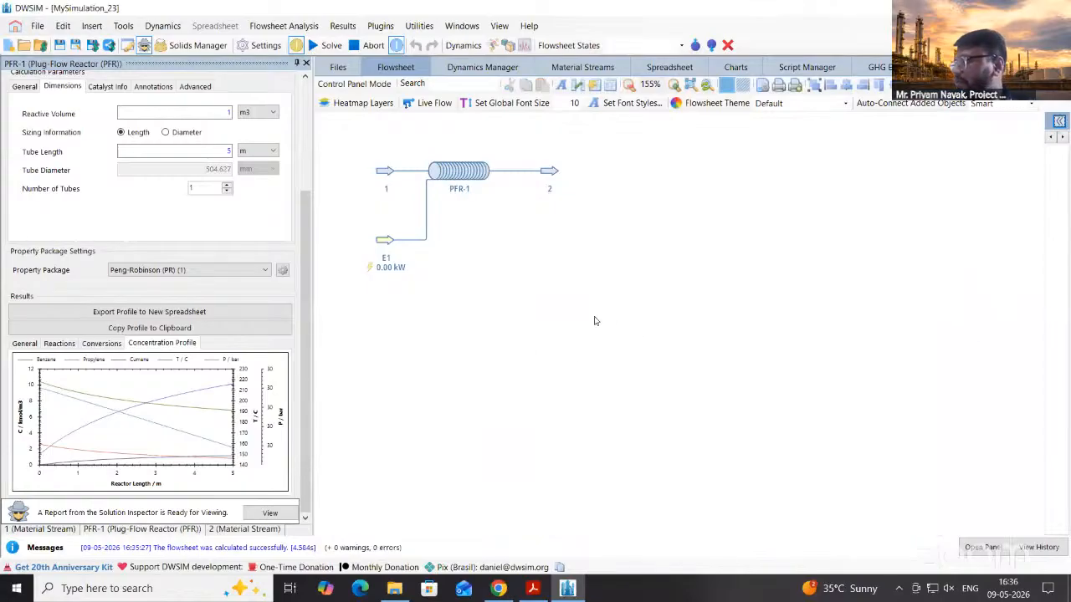
{"action": "scroll", "coordinate": [484, 270], "scroll_direction": "up", "scroll_amount": 3}
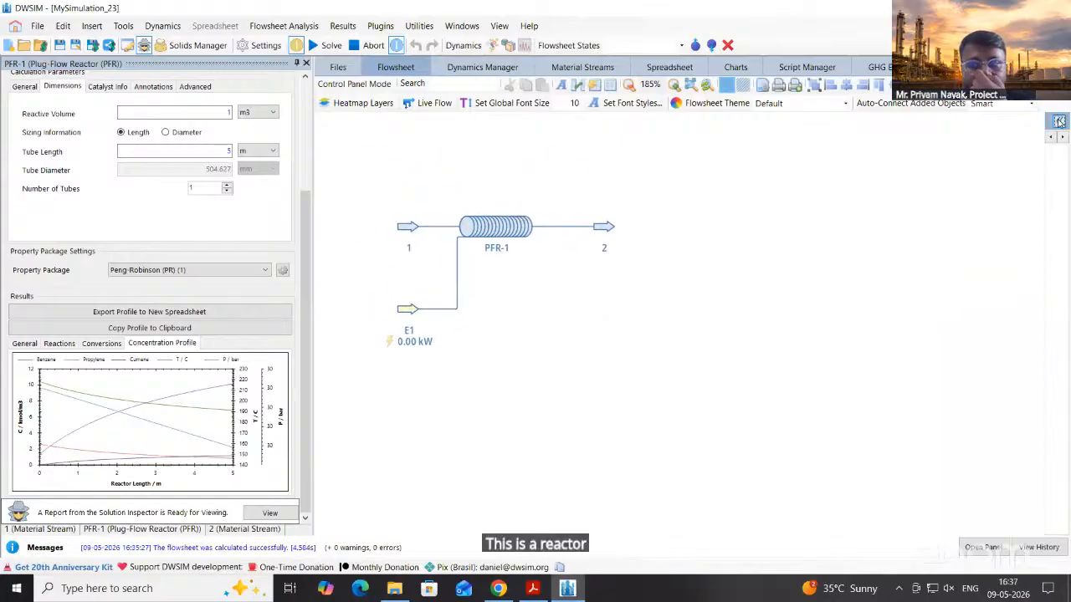
Reopen the flowsheet objects palette, collapse the Reactors group and view the available column models, including the ChemSep Column
{"action": "mouse_move", "coordinate": [1059, 121]}
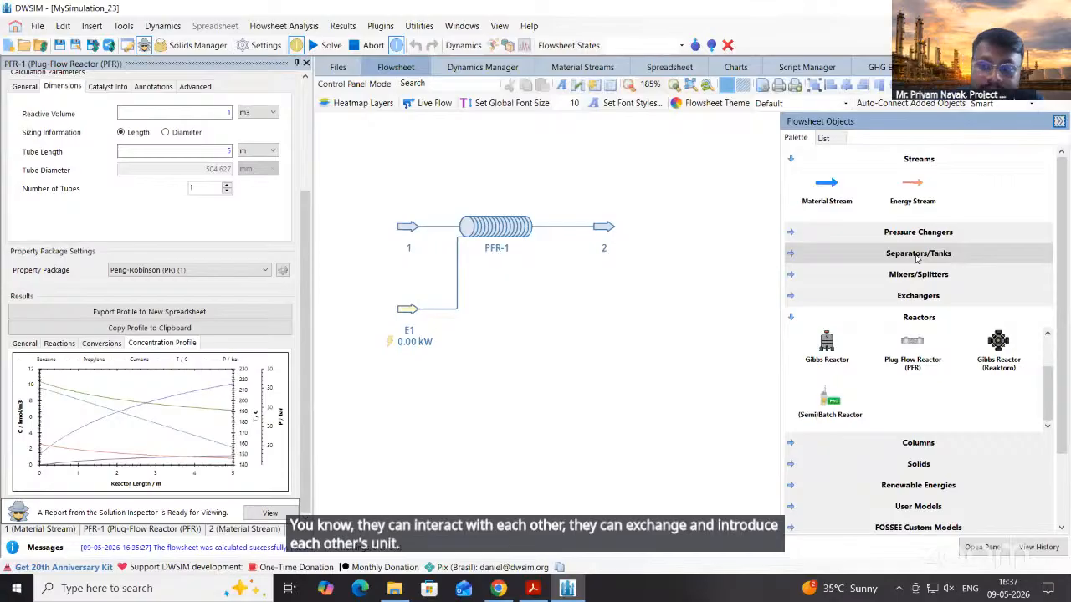
{"action": "left_click", "coordinate": [912, 317]}
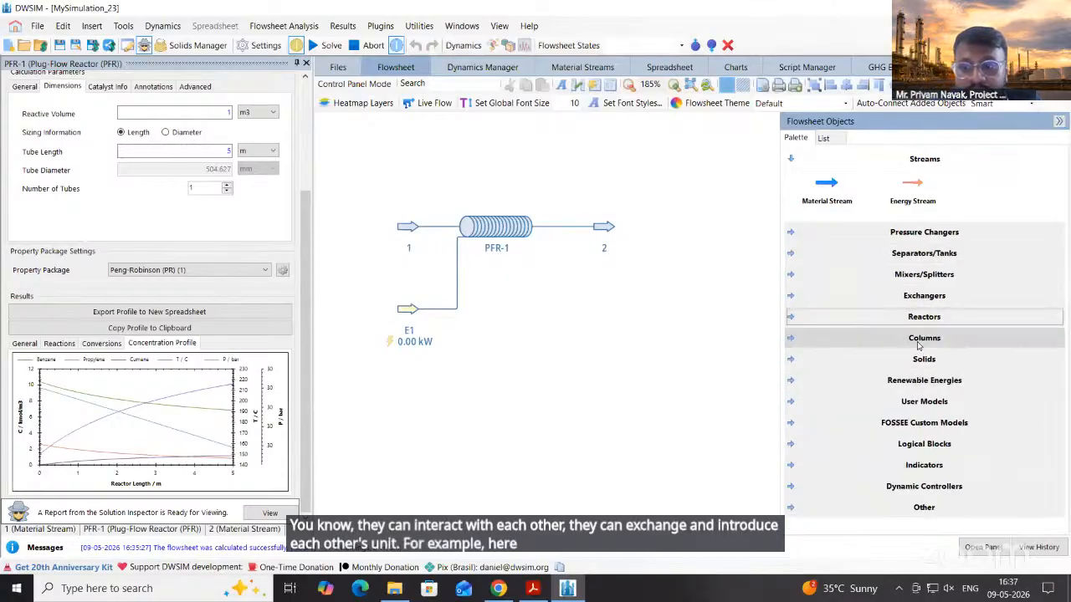
{"action": "left_click", "coordinate": [892, 339]}
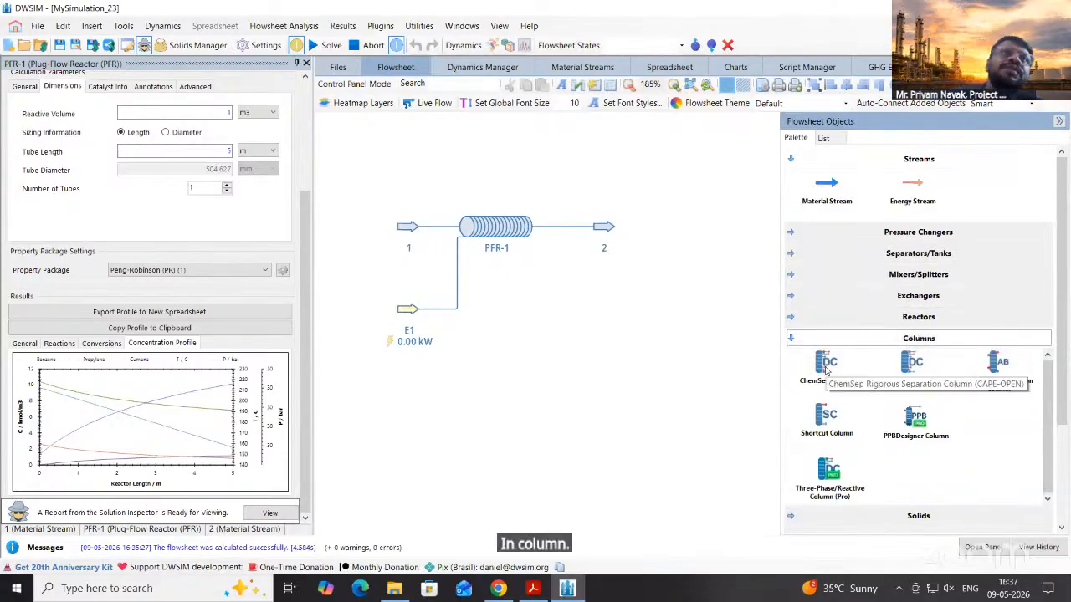
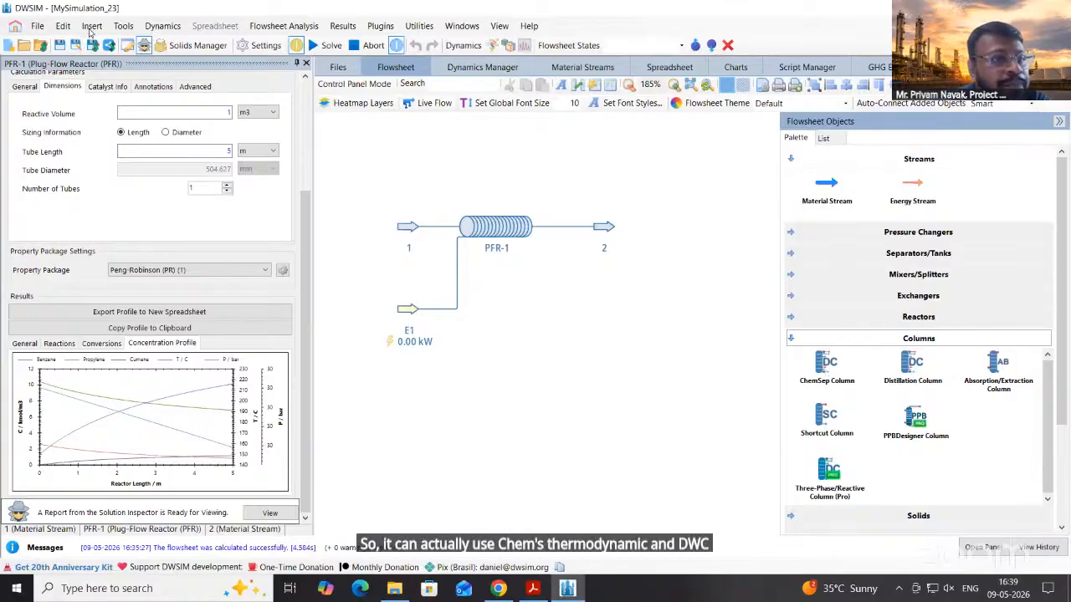
Find the CAPE-OPEN entry among the available thermodynamic property packages, and close the simulation settings without adding it
{"action": "left_click", "coordinate": [266, 45]}
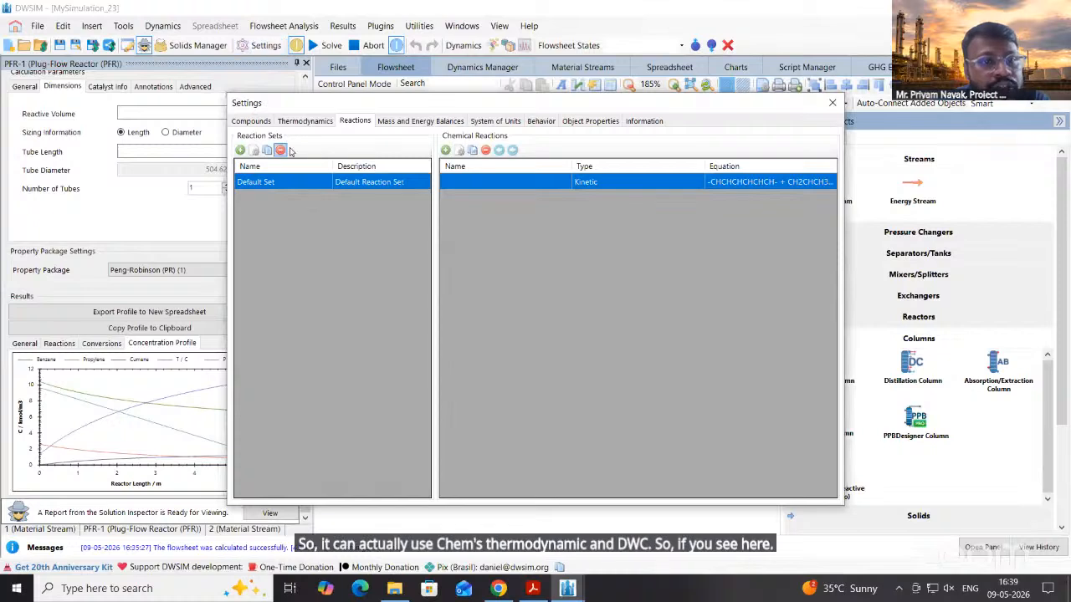
{"action": "left_click", "coordinate": [305, 122]}
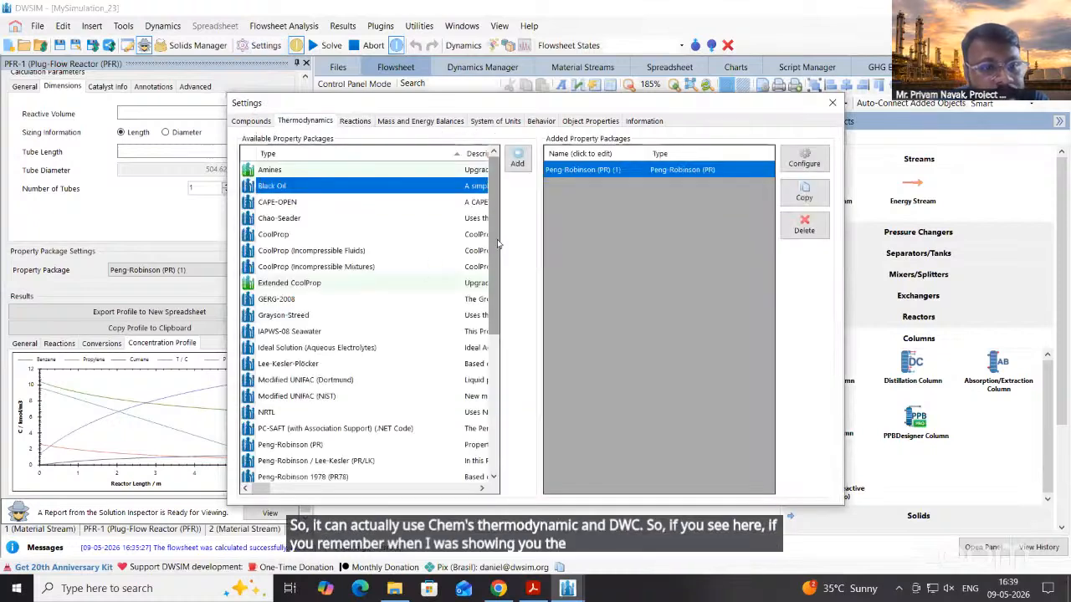
{"action": "left_click", "coordinate": [279, 205]}
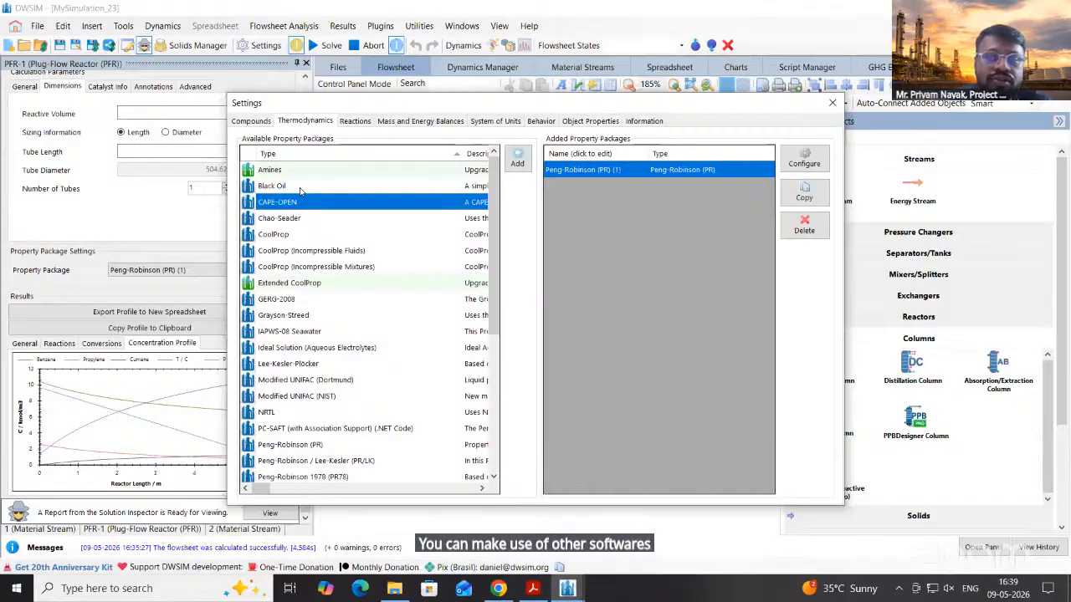
{"action": "left_click", "coordinate": [831, 104]}
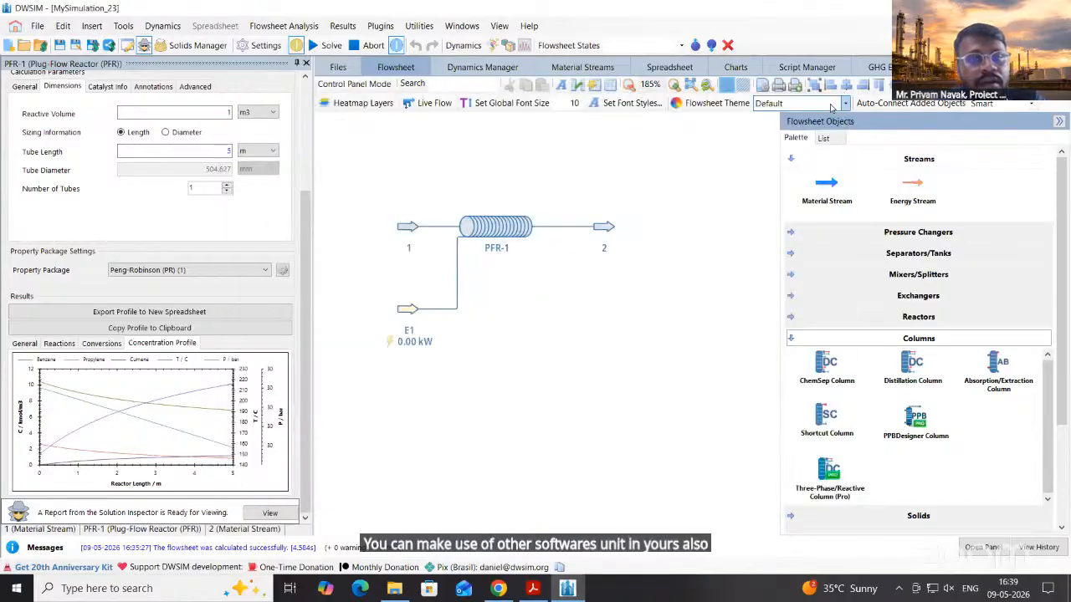
{"action": "scroll", "coordinate": [581, 318], "scroll_direction": "down", "scroll_amount": 3}
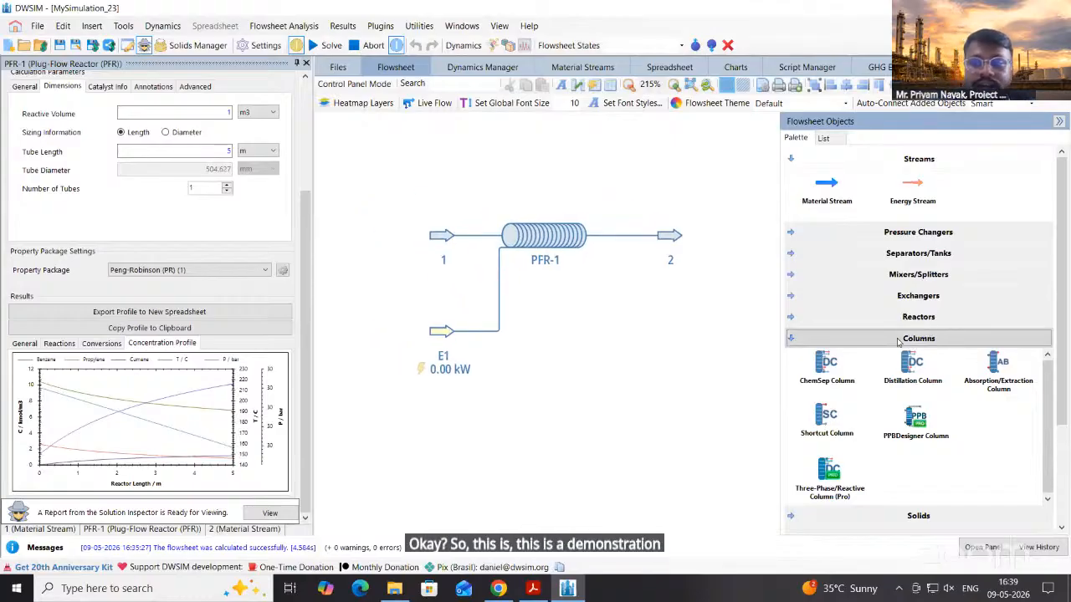
{"action": "left_click", "coordinate": [974, 339]}
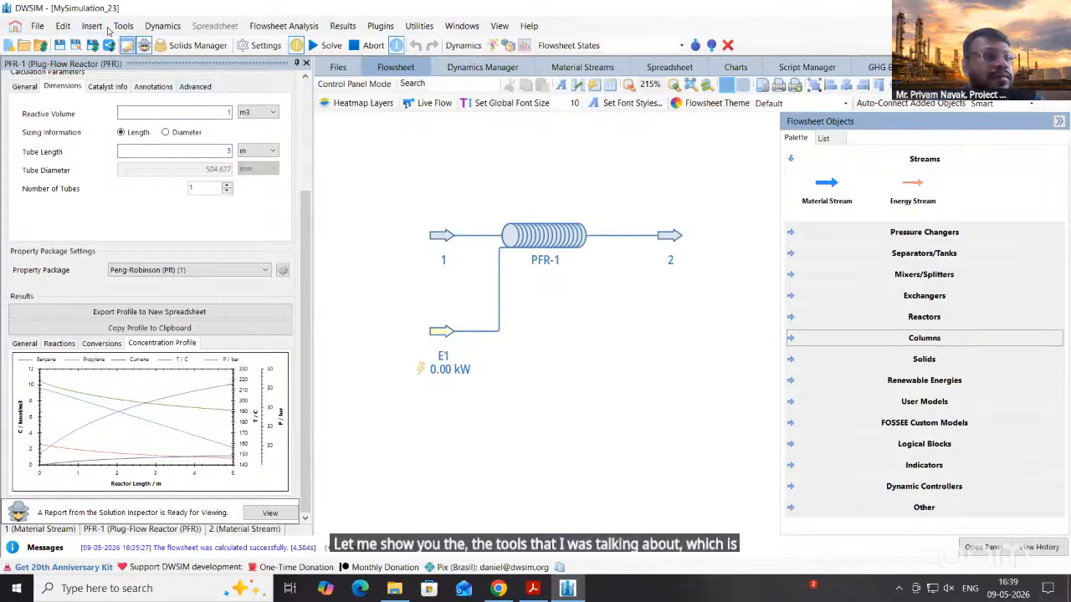
{"action": "left_click", "coordinate": [123, 26]}
{"action": "left_click", "coordinate": [38, 26]}
{"action": "left_click", "coordinate": [37, 26]}
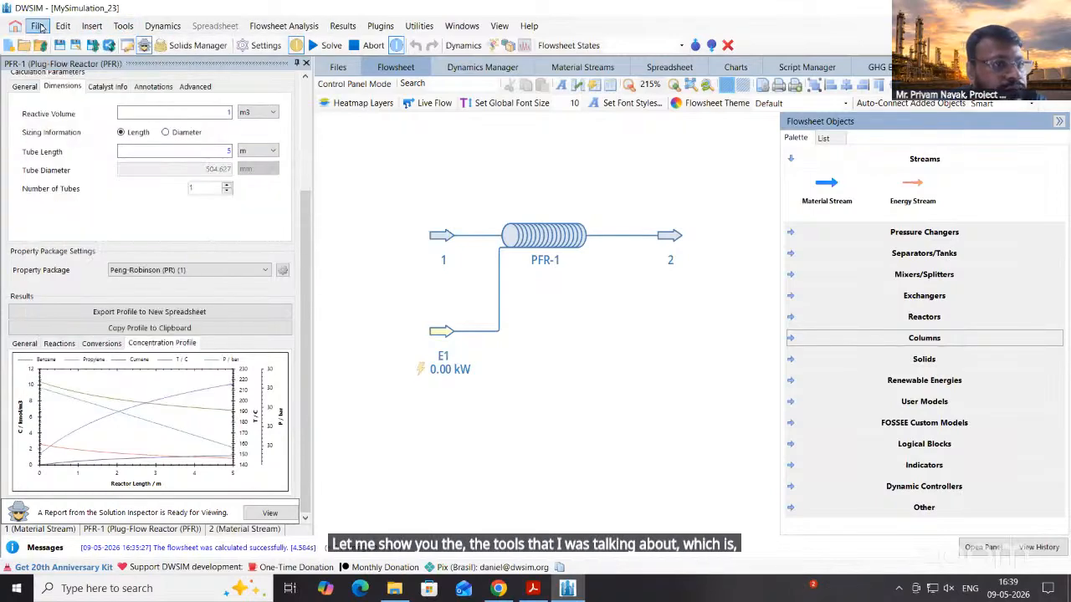
{"action": "left_click", "coordinate": [38, 26]}
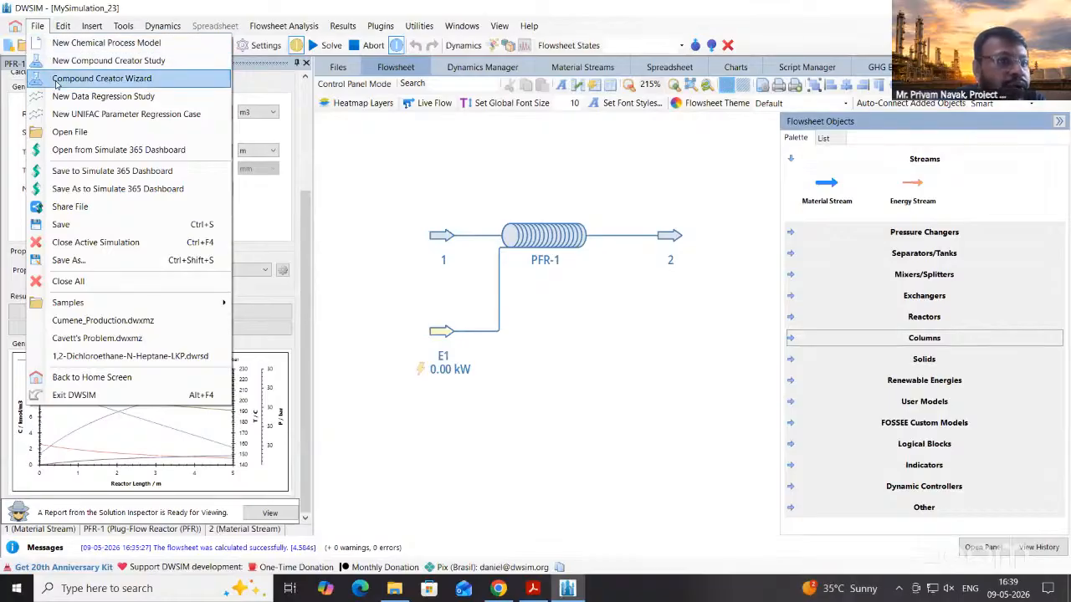
{"action": "left_click", "coordinate": [37, 26]}
{"action": "left_click", "coordinate": [37, 26]}
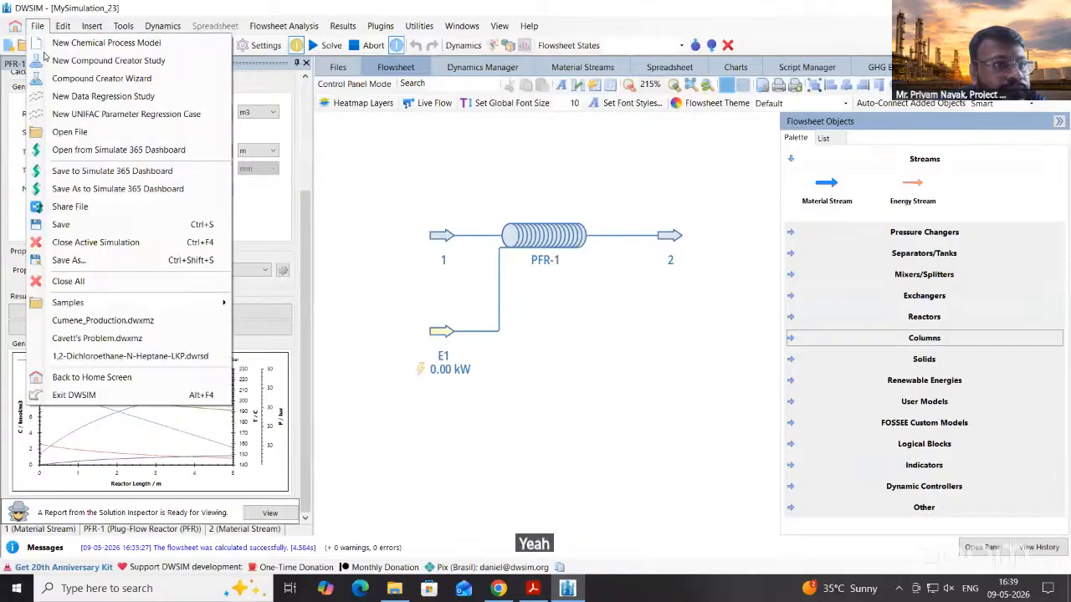
{"action": "left_click", "coordinate": [63, 83]}
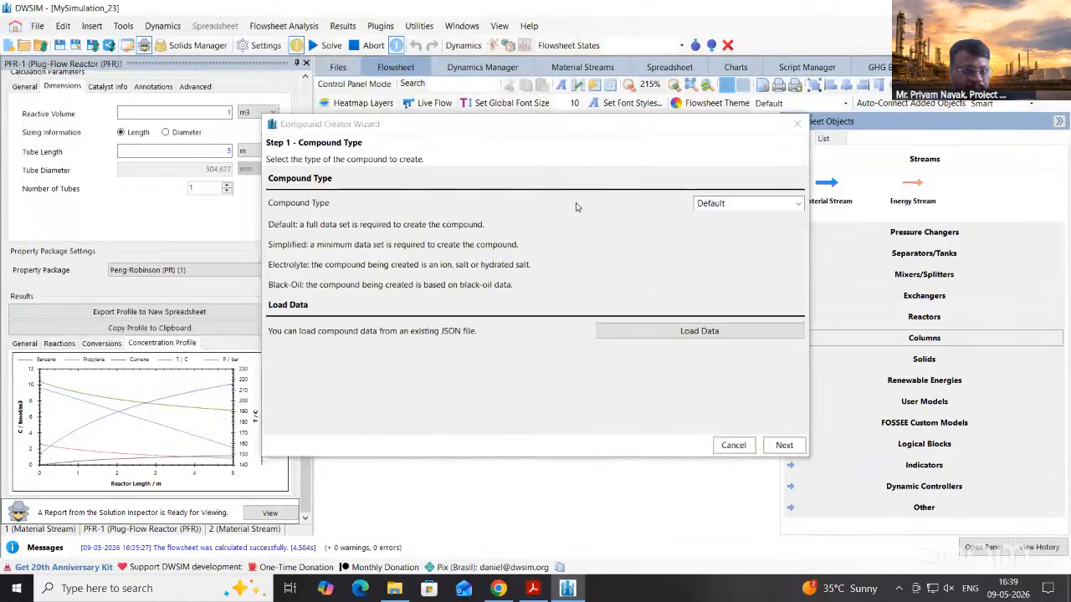
{"action": "left_click", "coordinate": [733, 445]}
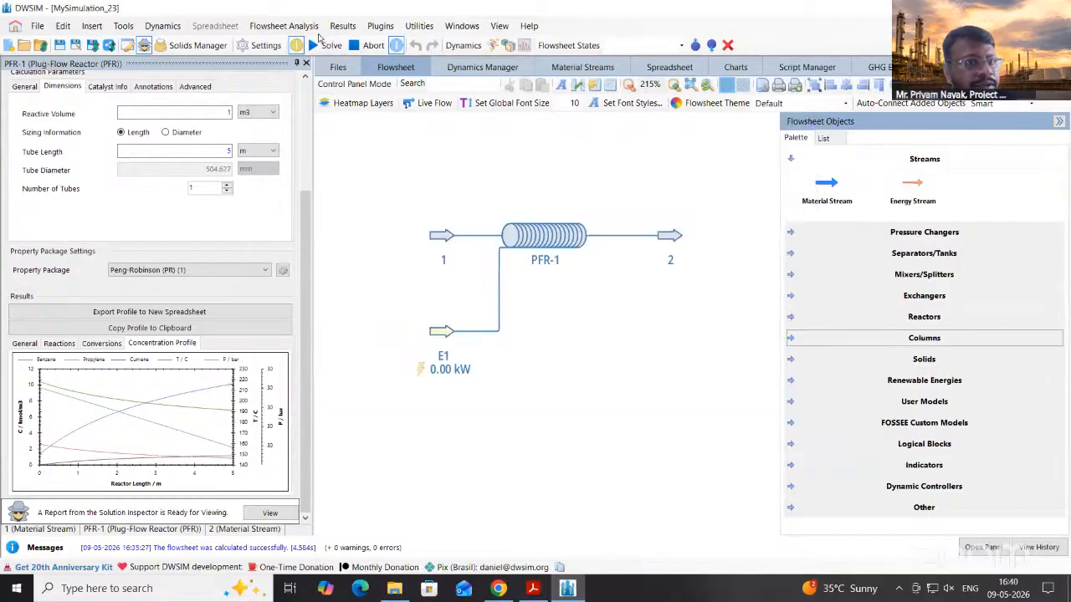
{"action": "left_click", "coordinate": [283, 26]}
{"action": "mouse_move", "coordinate": [151, 29]}
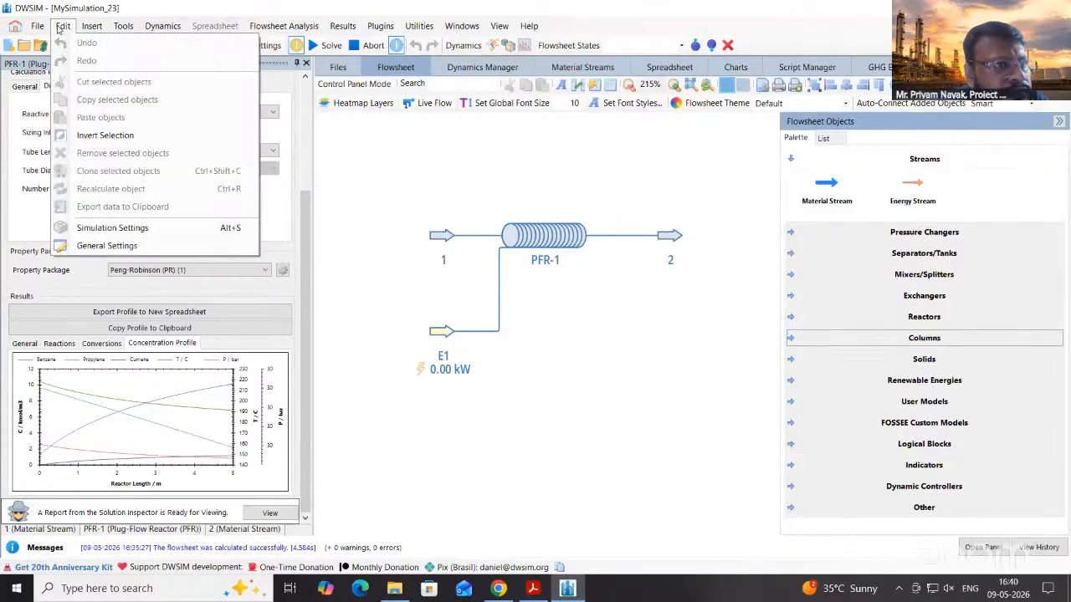
{"action": "left_click", "coordinate": [869, 45]}
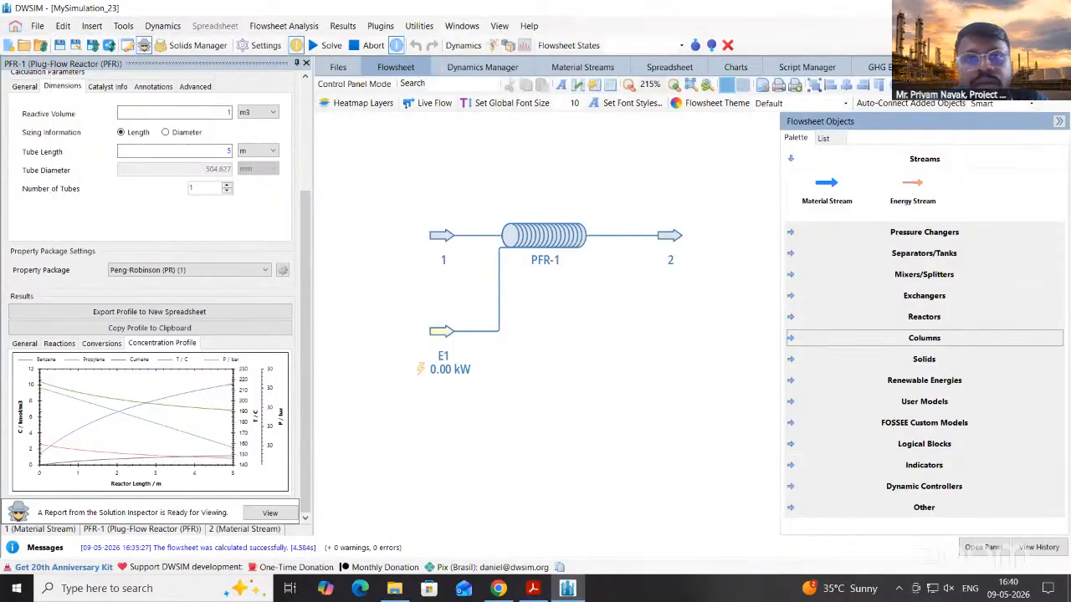
Return to the DWSIM home screen and create a new compound study in a maximized window
{"action": "left_click", "coordinate": [1034, 26]}
{"action": "left_click", "coordinate": [494, 29]}
{"action": "left_click", "coordinate": [501, 30]}
{"action": "left_click", "coordinate": [497, 29]}
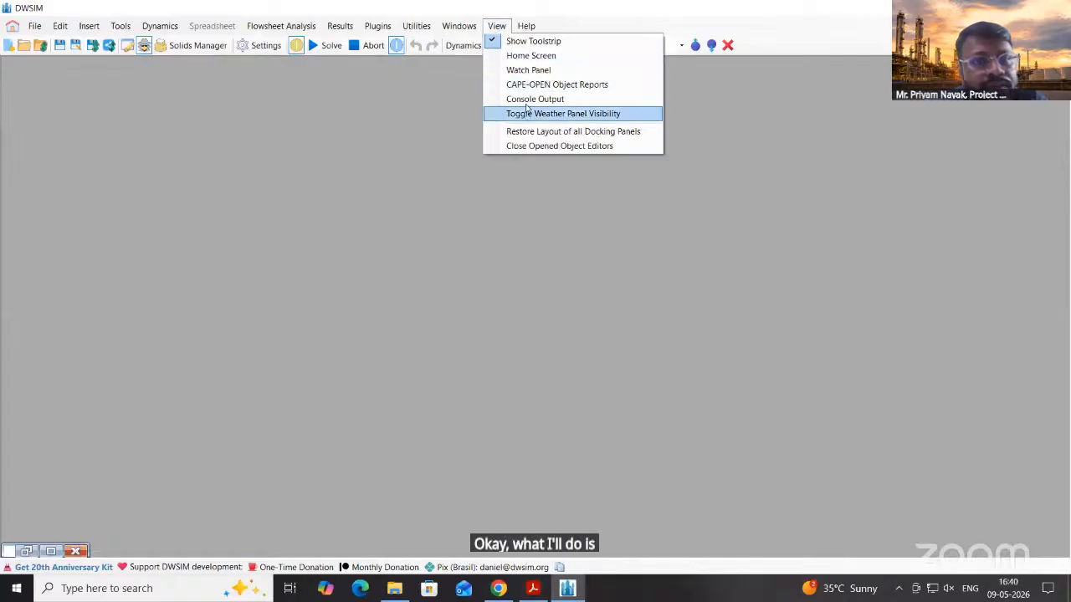
{"action": "left_click", "coordinate": [530, 55]}
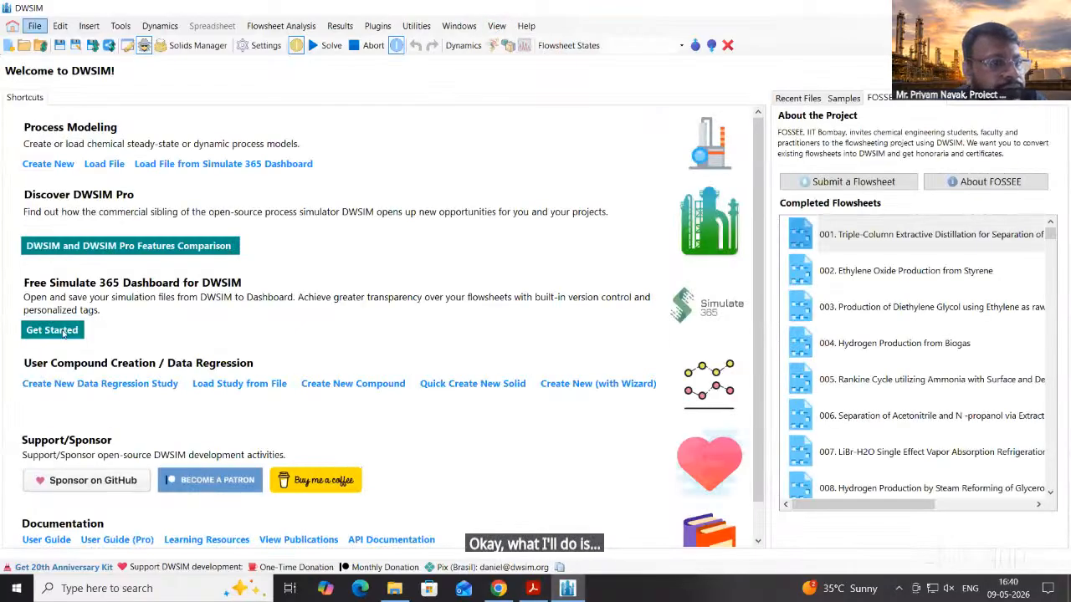
{"action": "left_click", "coordinate": [373, 387]}
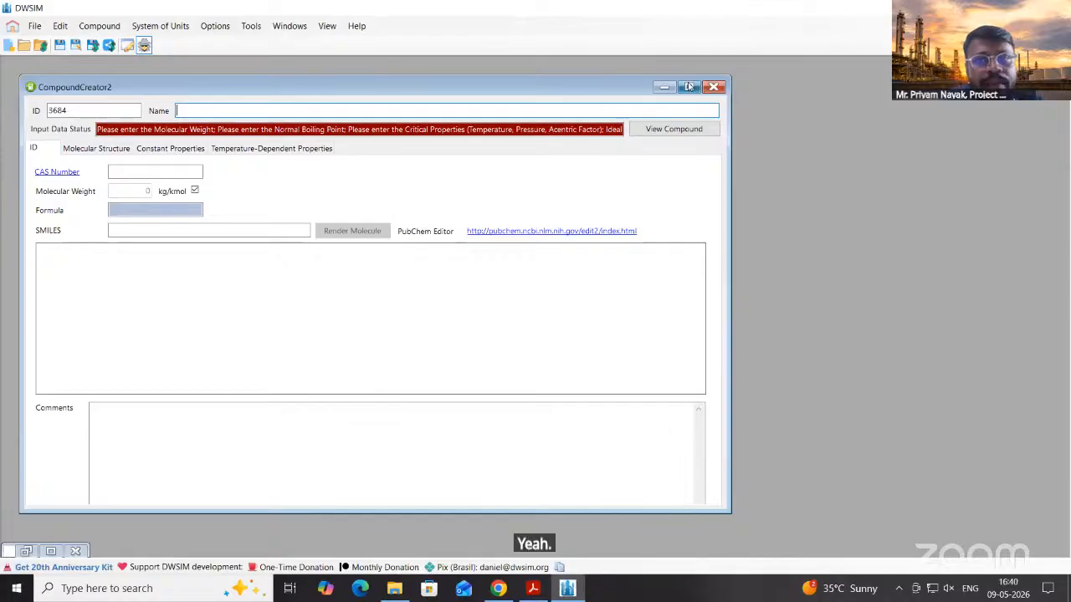
{"action": "left_click", "coordinate": [689, 88]}
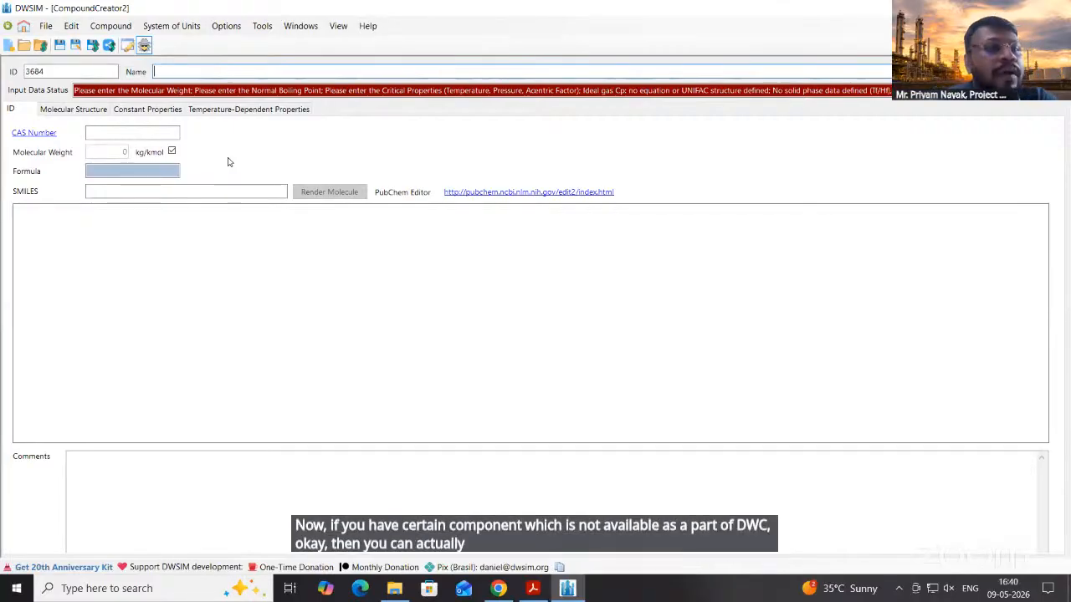
Start importing compound data into the new study from the online Cheméo Database
{"action": "left_click", "coordinate": [241, 29]}
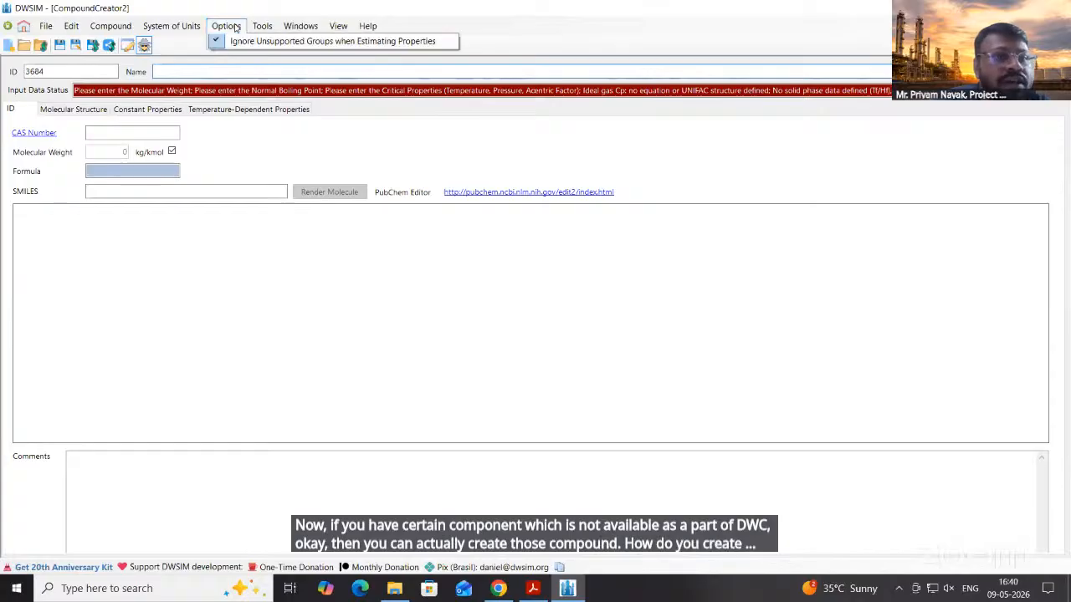
{"action": "mouse_move", "coordinate": [262, 28]}
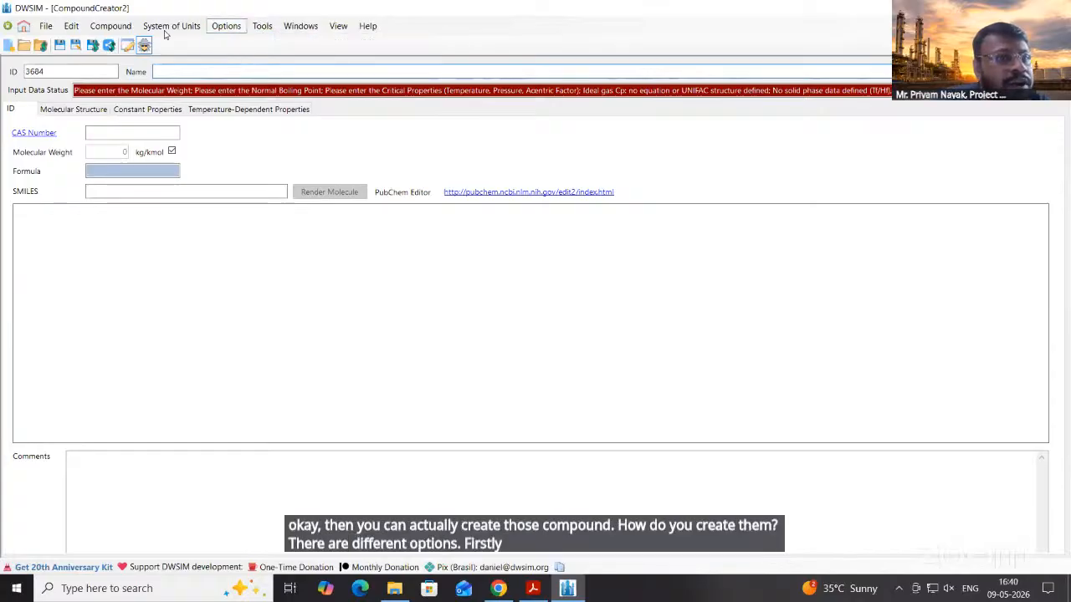
{"action": "mouse_move", "coordinate": [112, 28]}
{"action": "mouse_move", "coordinate": [171, 79]}
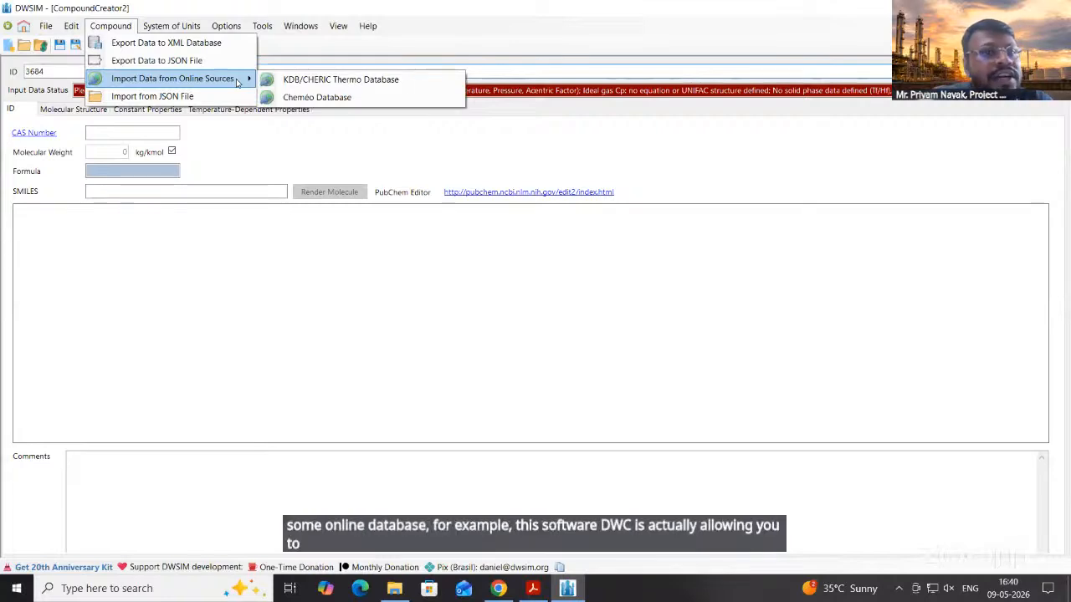
{"action": "left_click", "coordinate": [319, 102]}
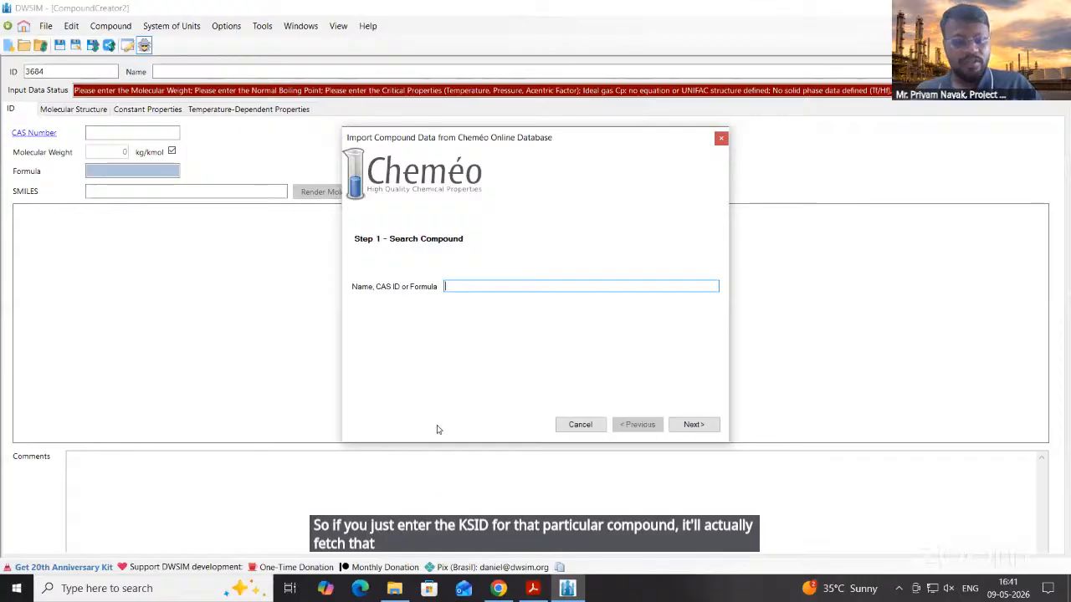
Switch to Chrome and search the web for "benzene CAS" in a new tab
{"action": "left_click", "coordinate": [498, 588]}
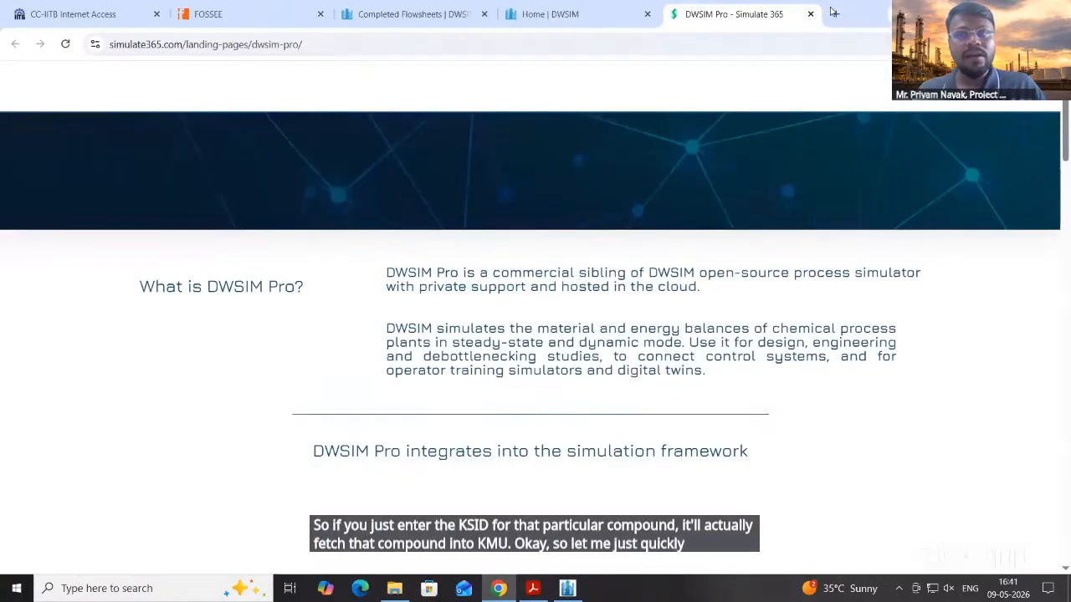
{"action": "left_click", "coordinate": [834, 13]}
{"action": "type", "text": "be"}
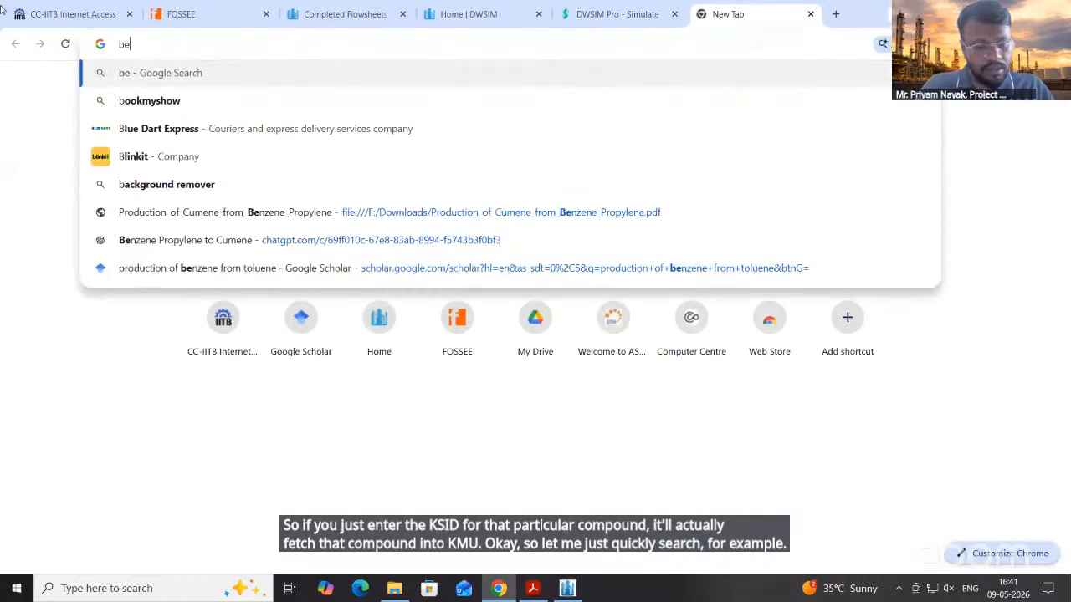
{"action": "type", "text": "nz"}
{"action": "key", "text": "BackSpace"}
{"action": "type", "text": "z"}
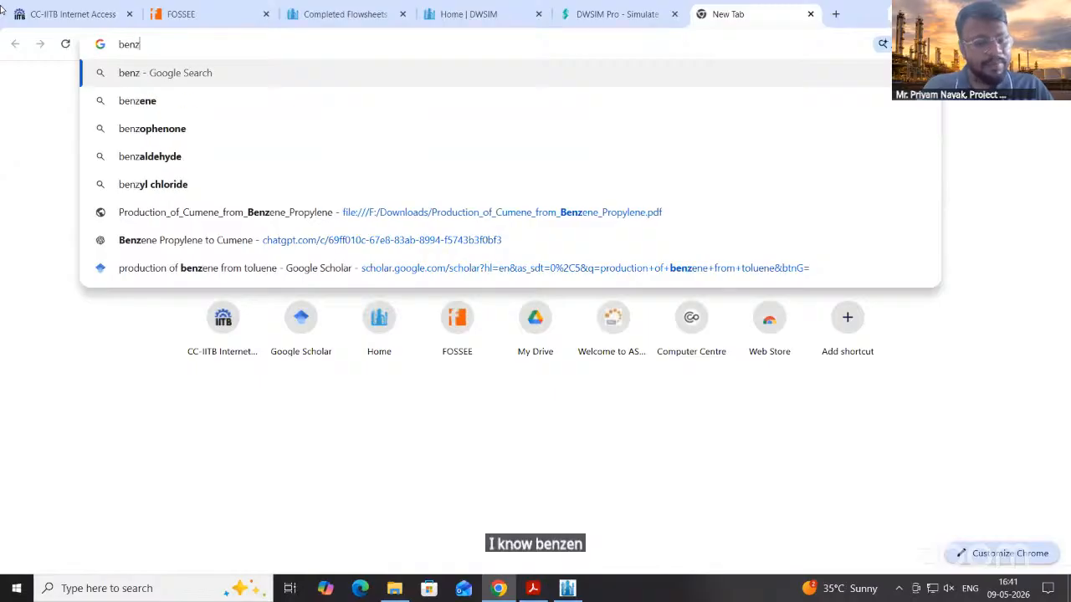
{"action": "type", "text": "ene CA"}
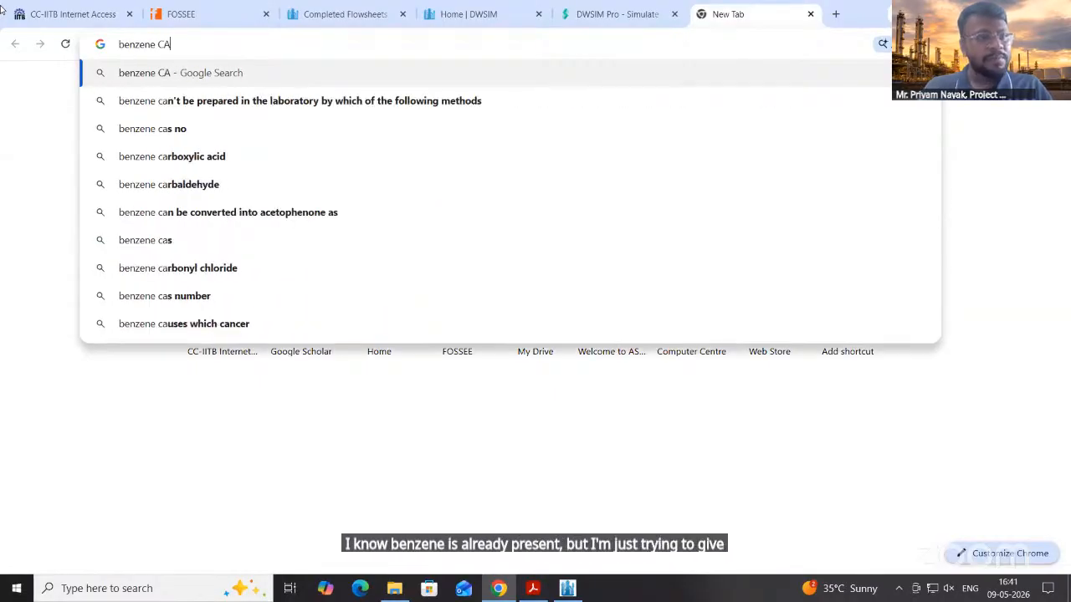
{"action": "type", "text": "S"}
{"action": "key", "text": "Return"}
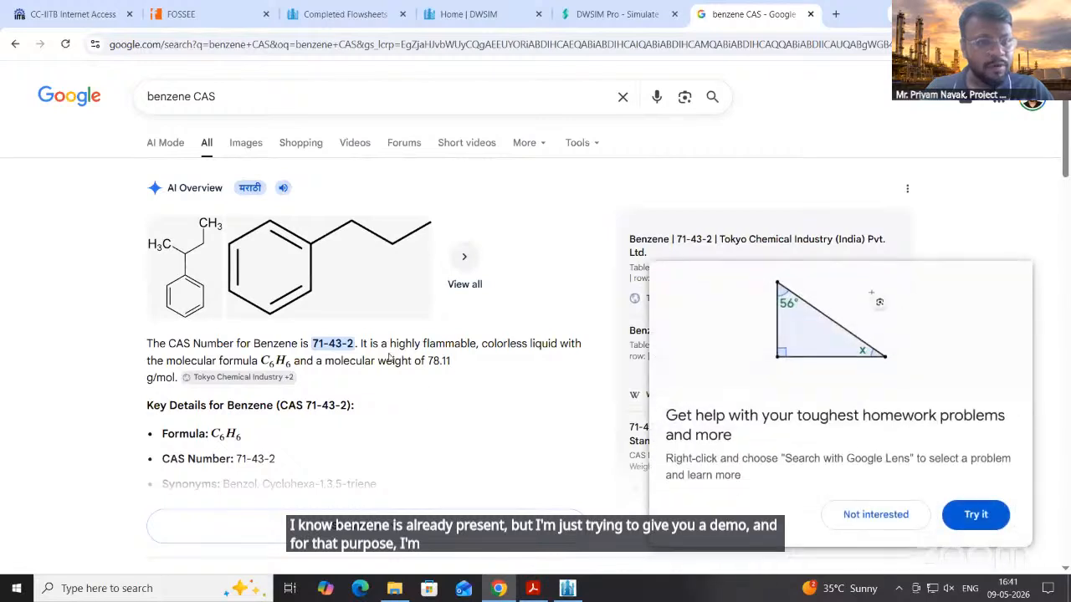
Copy benzene's CAS number 71-43-2 from the web results, switch back to DWSIM, and search the Cheméo database for it
{"action": "left_click_drag", "start_coordinate": [353, 344], "coordinate": [310, 343]}
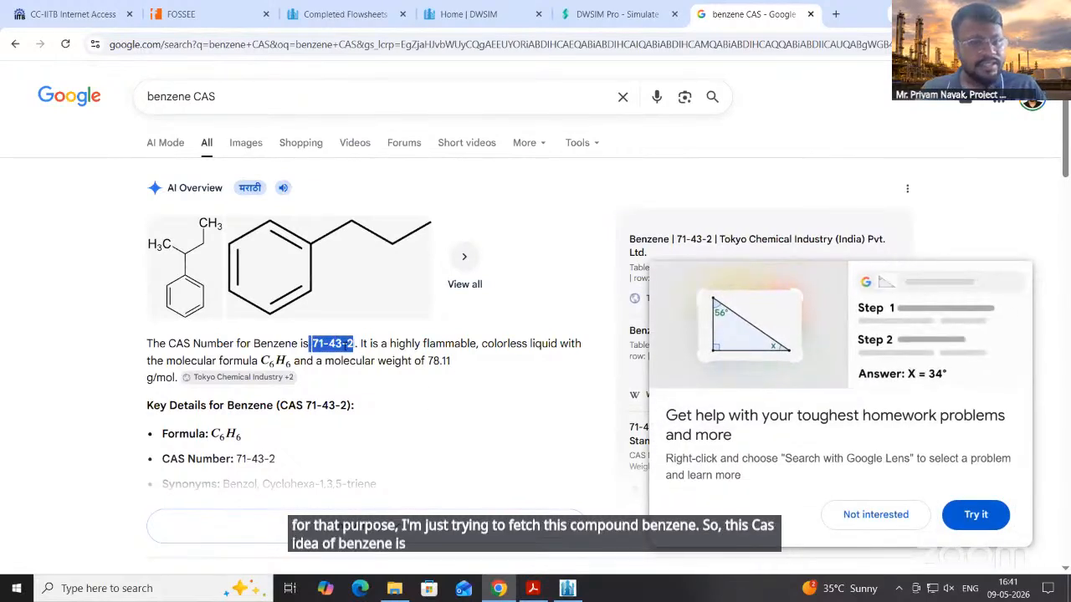
{"action": "key", "text": "alt+Tab"}
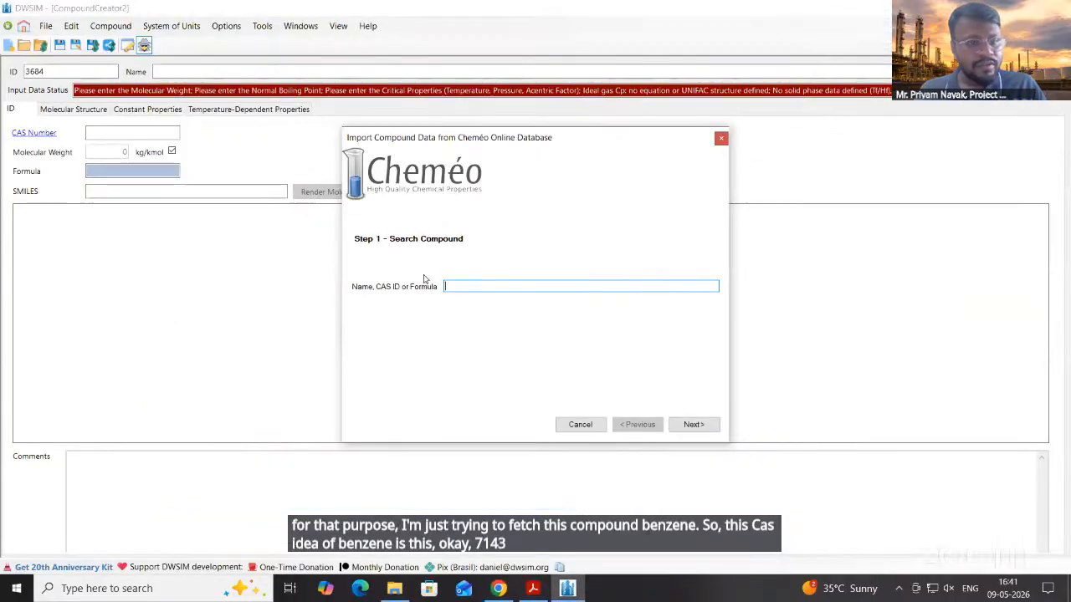
{"action": "left_click", "coordinate": [692, 424]}
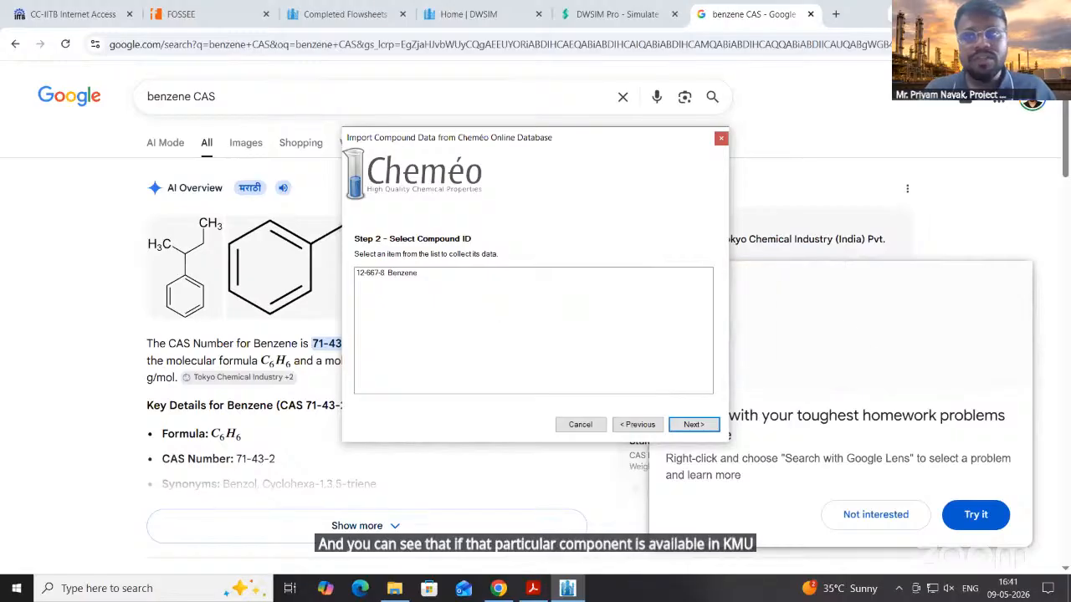
Select the Benzene entry, review the collected data items, and import all of them into the compound study
{"action": "left_click", "coordinate": [396, 274]}
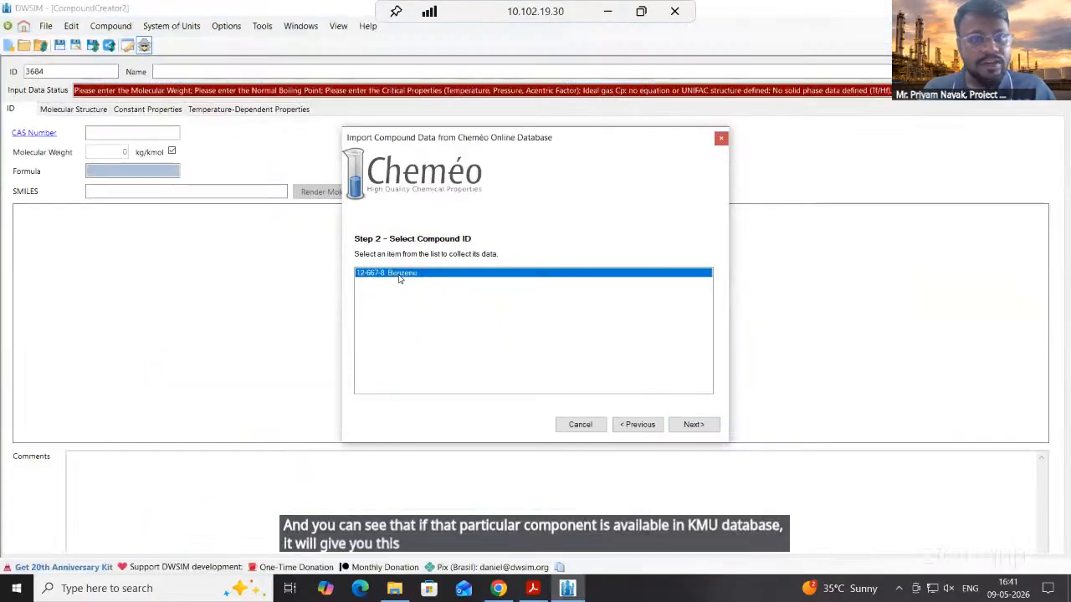
{"action": "left_click", "coordinate": [693, 424]}
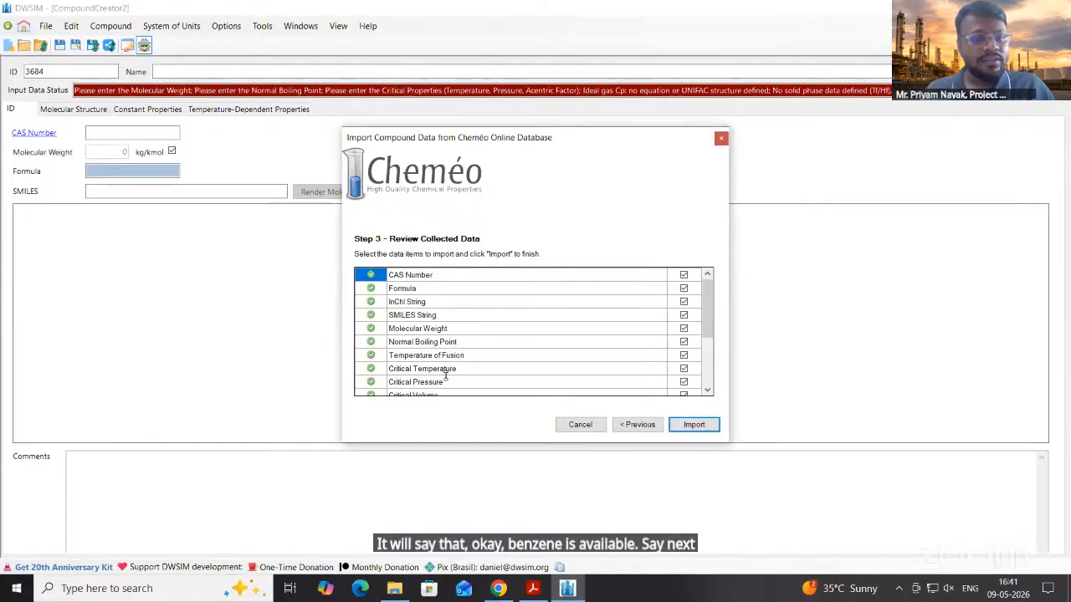
{"action": "scroll", "coordinate": [509, 348], "scroll_direction": "down", "scroll_amount": 3}
{"action": "scroll", "coordinate": [510, 346], "scroll_direction": "up", "scroll_amount": 3}
{"action": "scroll", "coordinate": [513, 346], "scroll_direction": "down", "scroll_amount": 3}
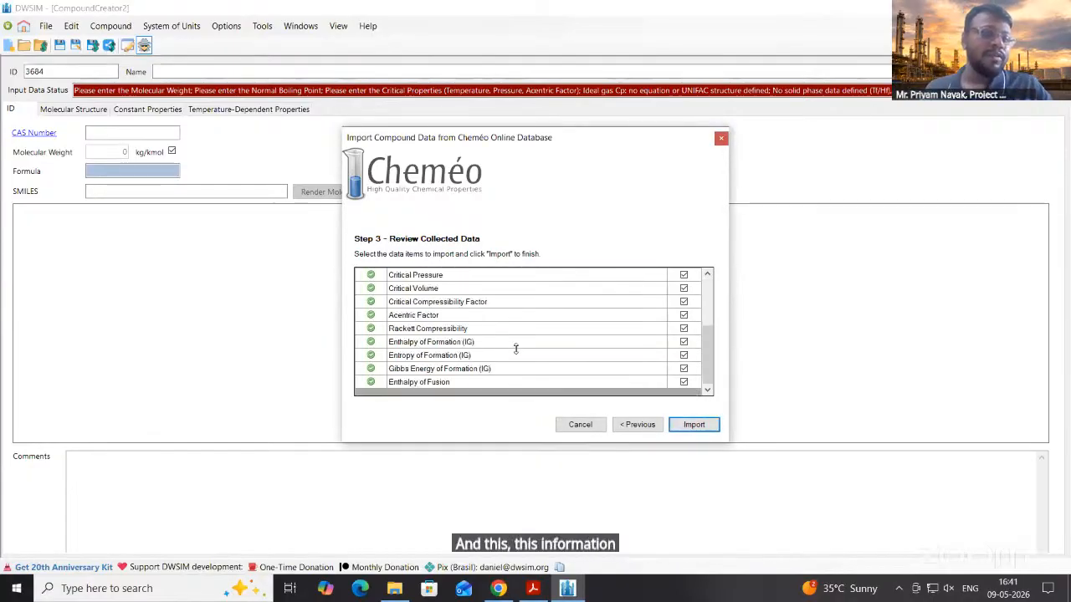
{"action": "scroll", "coordinate": [514, 346], "scroll_direction": "up", "scroll_amount": 3}
{"action": "scroll", "coordinate": [515, 347], "scroll_direction": "down", "scroll_amount": 3}
{"action": "scroll", "coordinate": [515, 348], "scroll_direction": "up", "scroll_amount": 3}
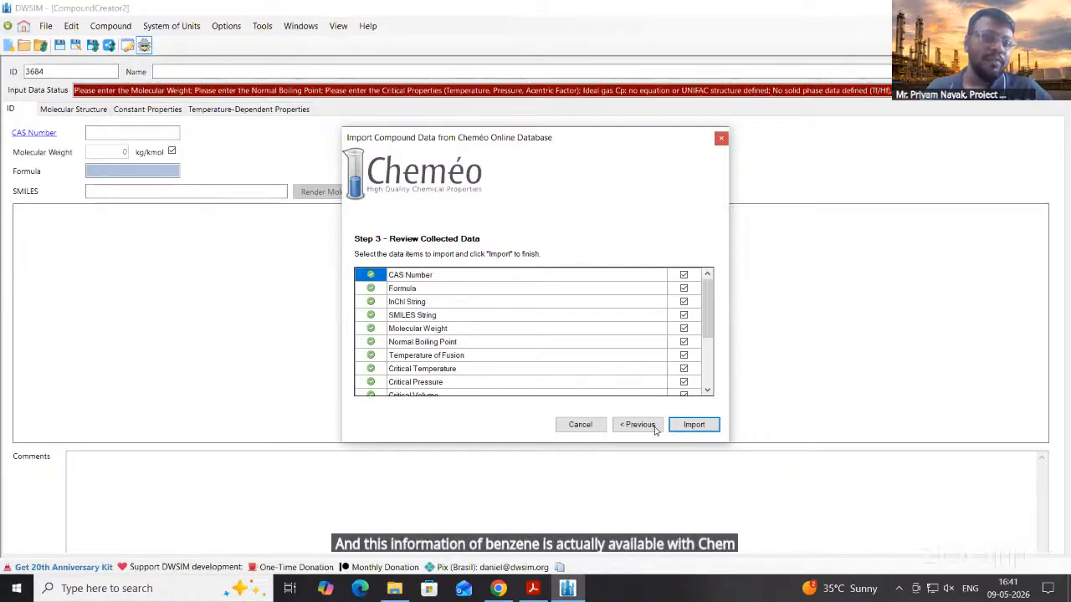
{"action": "left_click", "coordinate": [695, 425]}
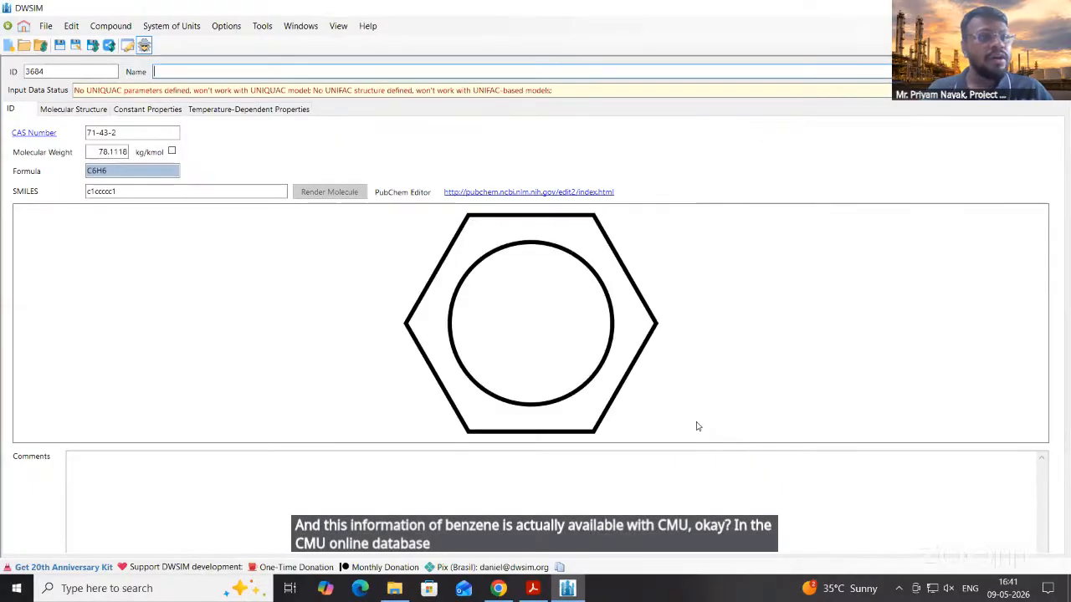
Examine the imported benzene compound's constant properties and its temperature-dependent property settings
{"action": "left_click", "coordinate": [75, 109]}
{"action": "left_click", "coordinate": [126, 113]}
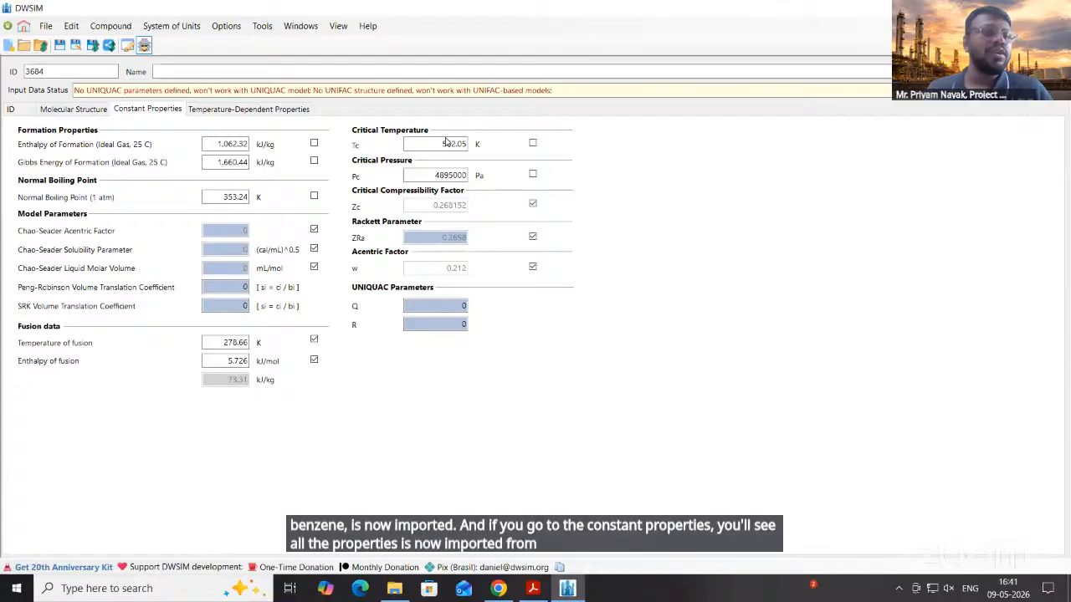
{"action": "left_click", "coordinate": [289, 111]}
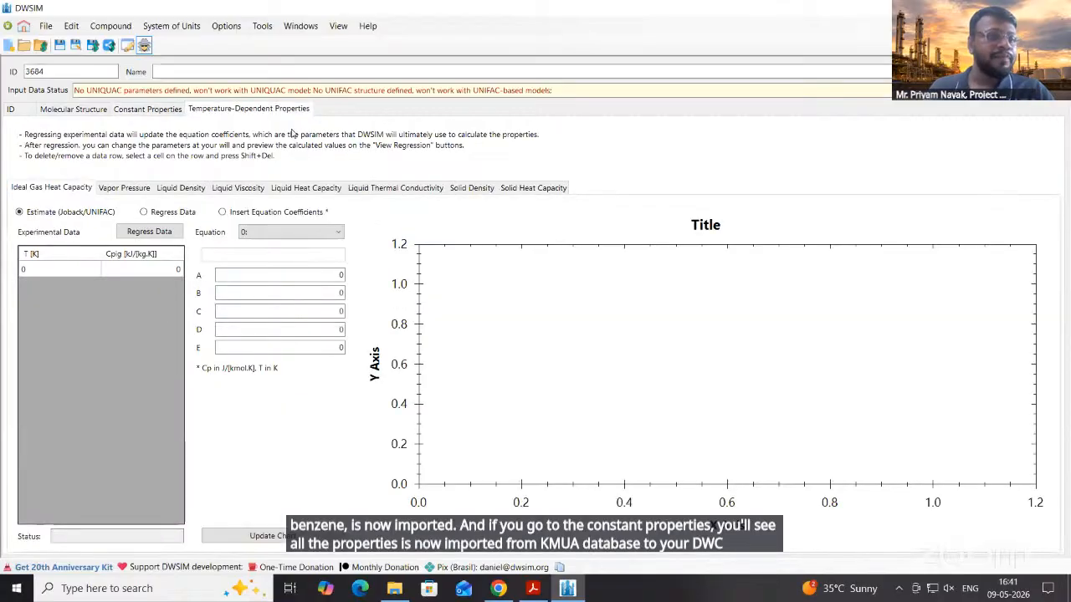
{"action": "left_click", "coordinate": [149, 109]}
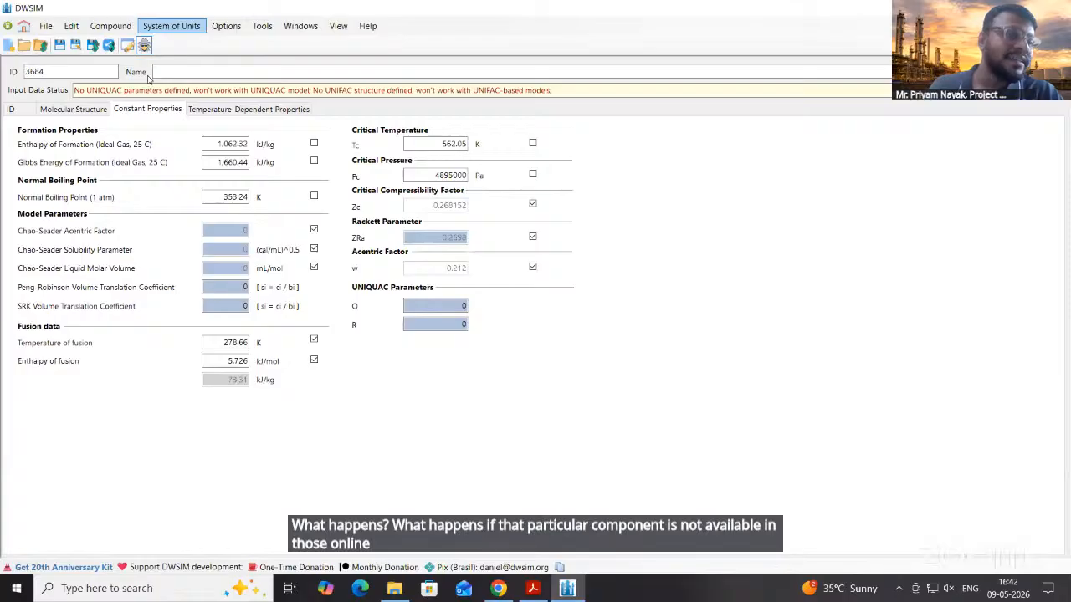
Set the CH3 subgroup amount to 2 in the compound's UNIFAC structure and check its constant properties
{"action": "left_click", "coordinate": [105, 112]}
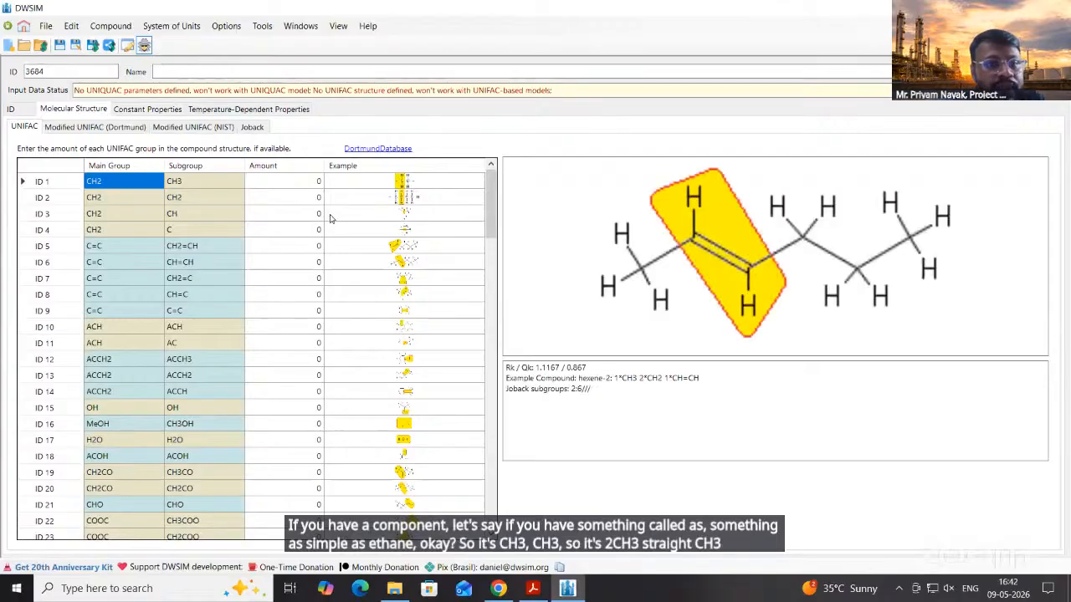
{"action": "left_click", "coordinate": [299, 181]}
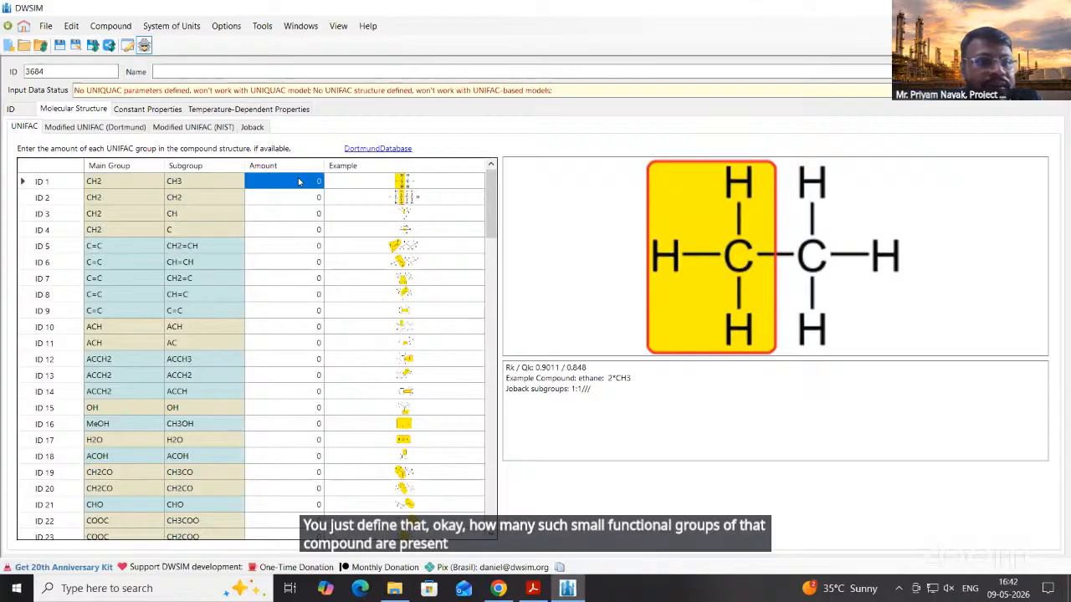
{"action": "type", "text": "2"}
{"action": "key", "text": "Return"}
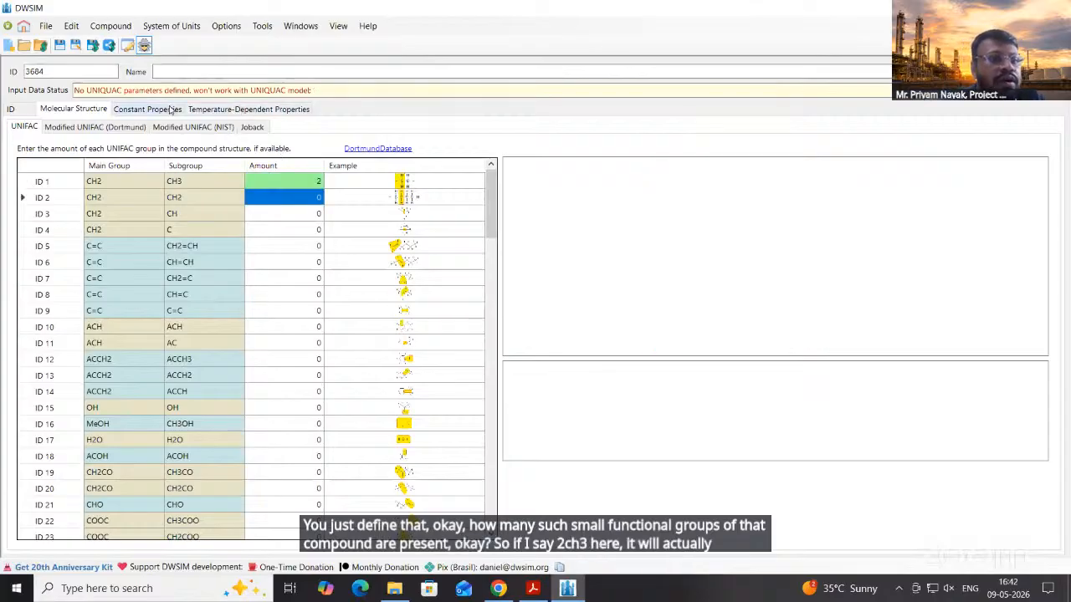
{"action": "left_click", "coordinate": [148, 109]}
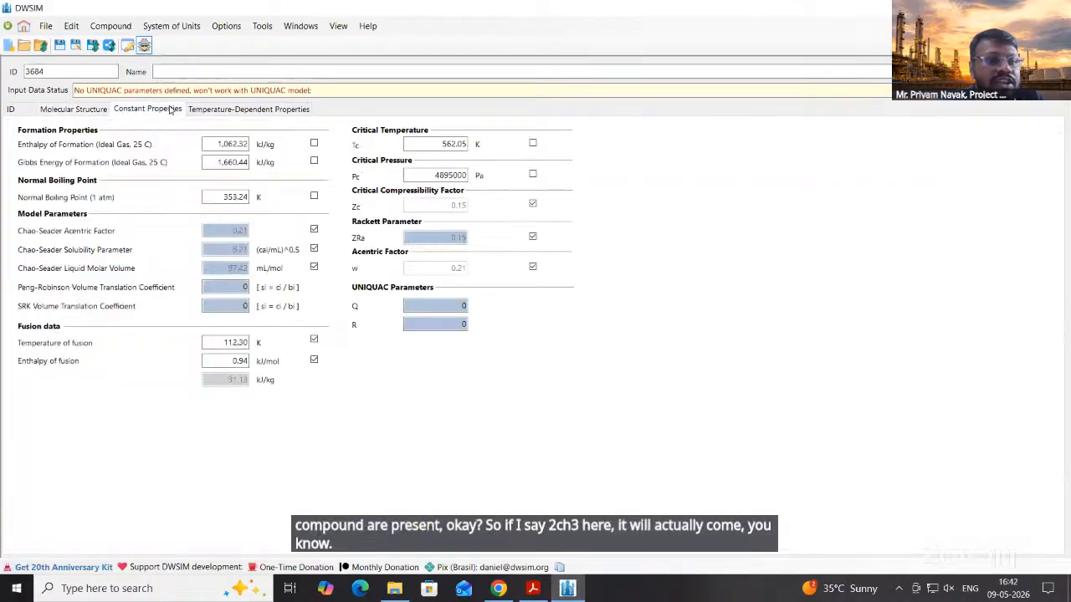
{"action": "left_click", "coordinate": [98, 110]}
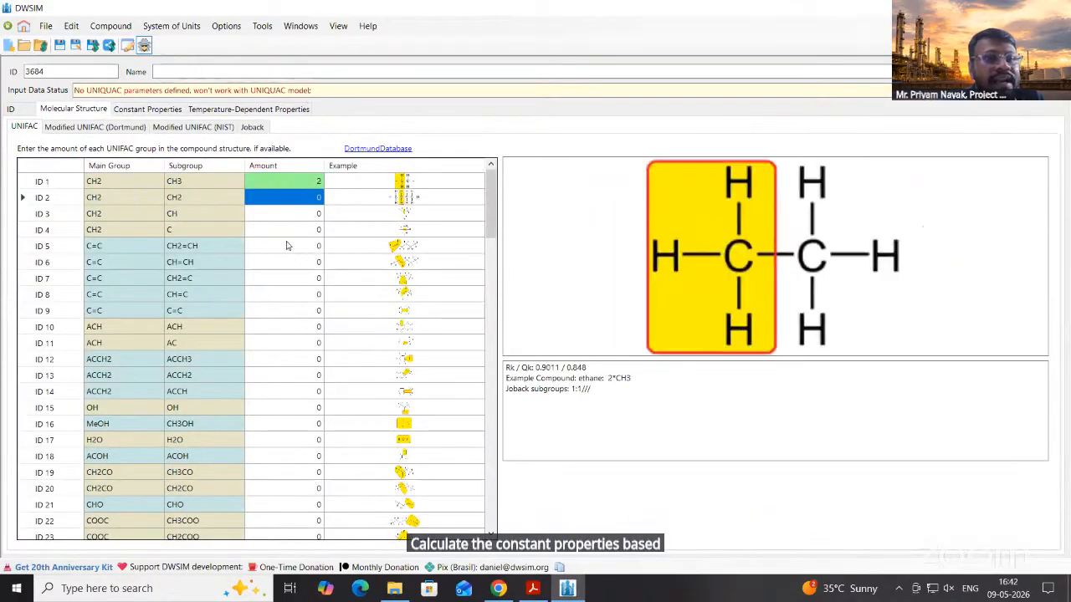
Close the compound study without saving, and create a new one from the home screen in a maximized window
{"action": "key", "text": "alt+F4"}
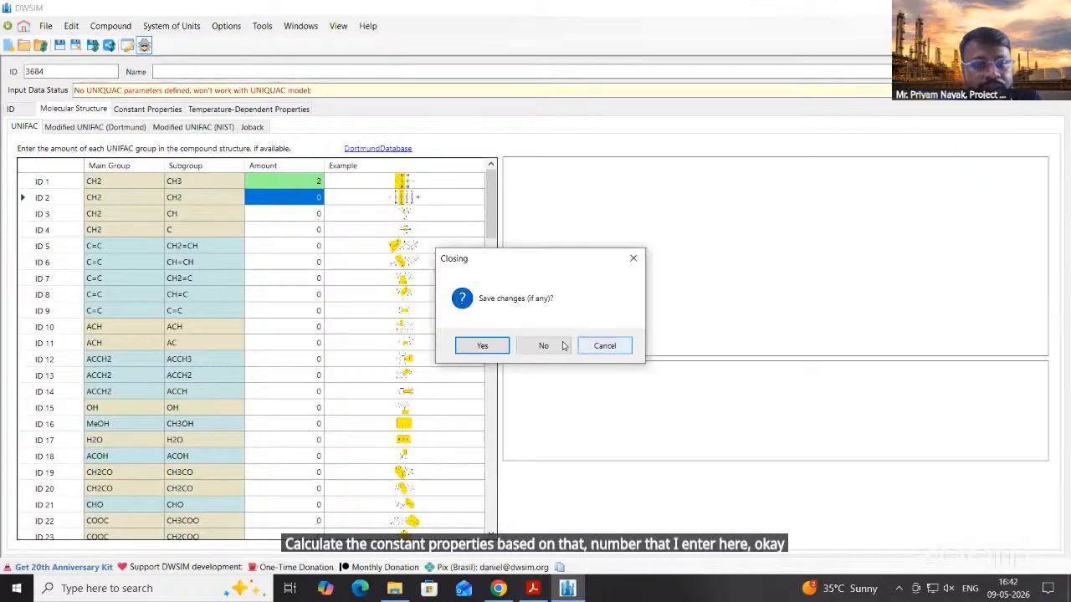
{"action": "left_click", "coordinate": [544, 344]}
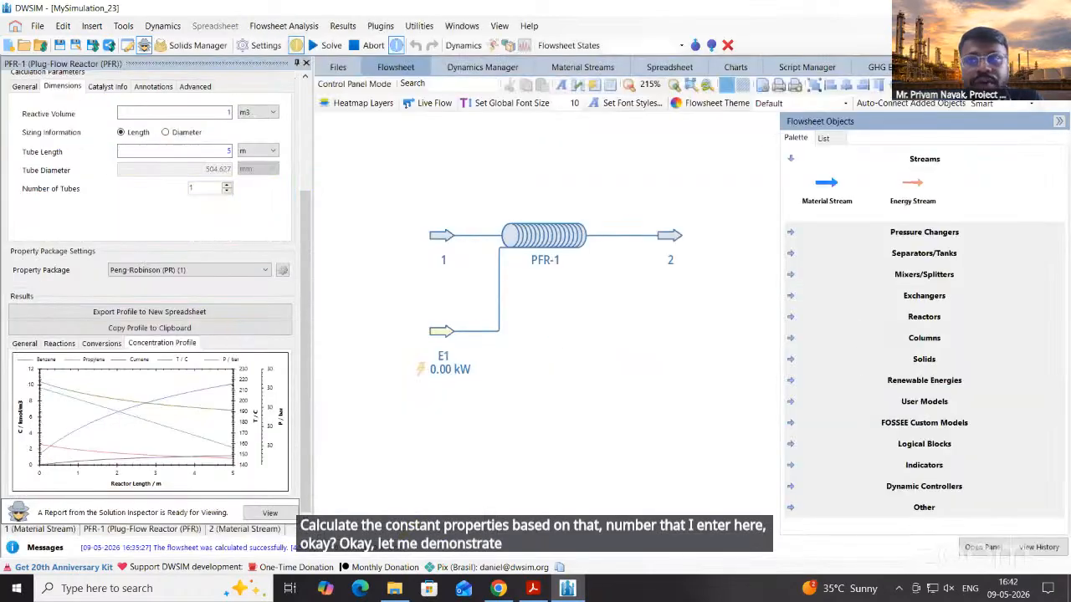
{"action": "left_click", "coordinate": [1025, 26]}
{"action": "left_click", "coordinate": [496, 32]}
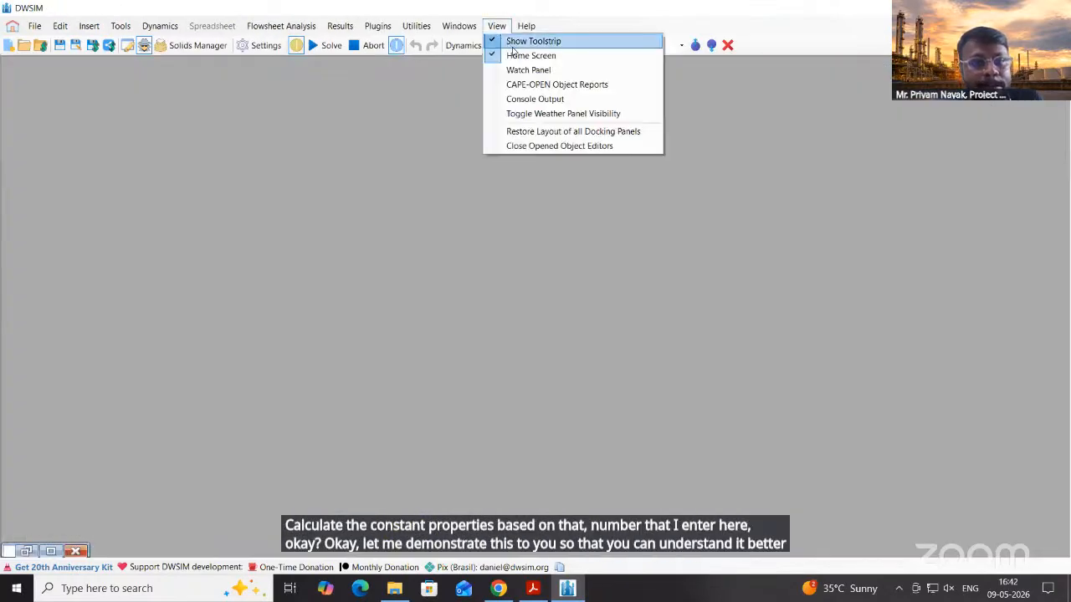
{"action": "left_click", "coordinate": [500, 30]}
{"action": "left_click", "coordinate": [499, 29]}
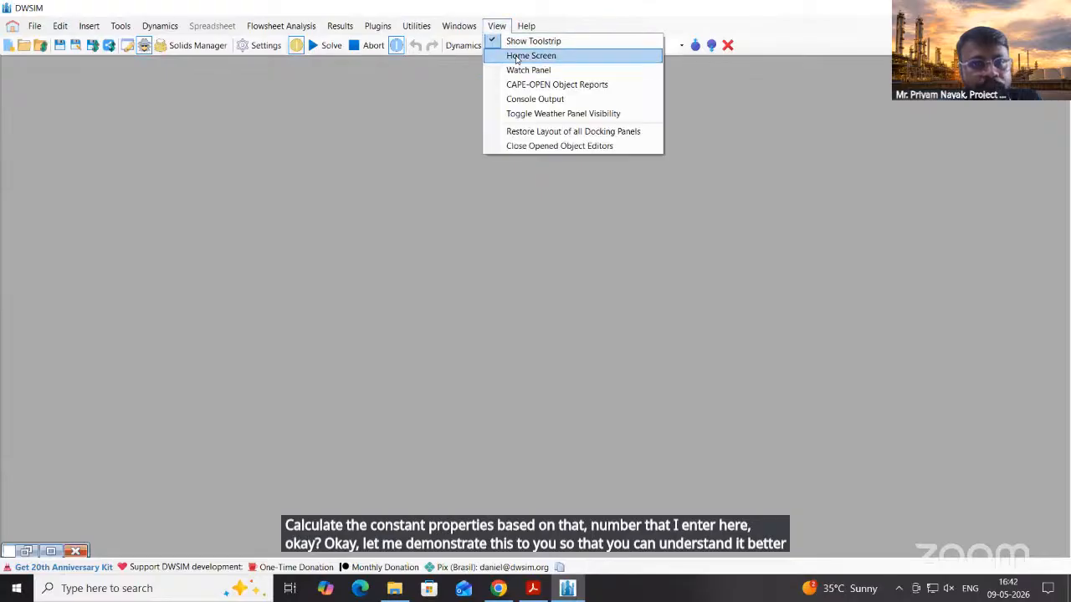
{"action": "left_click", "coordinate": [535, 53]}
{"action": "left_click", "coordinate": [369, 385]}
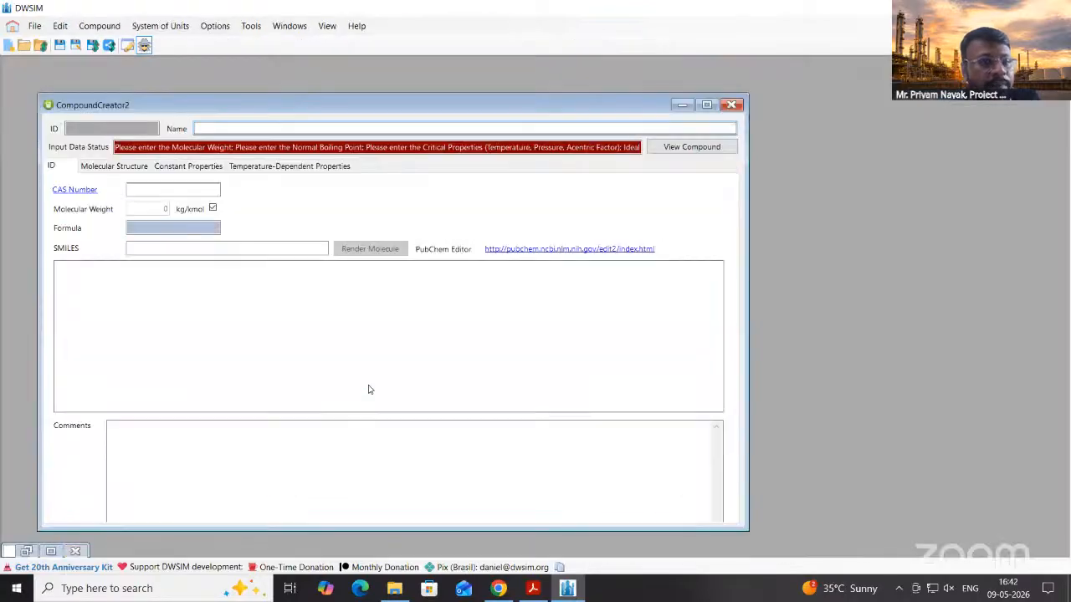
{"action": "left_click", "coordinate": [707, 105]}
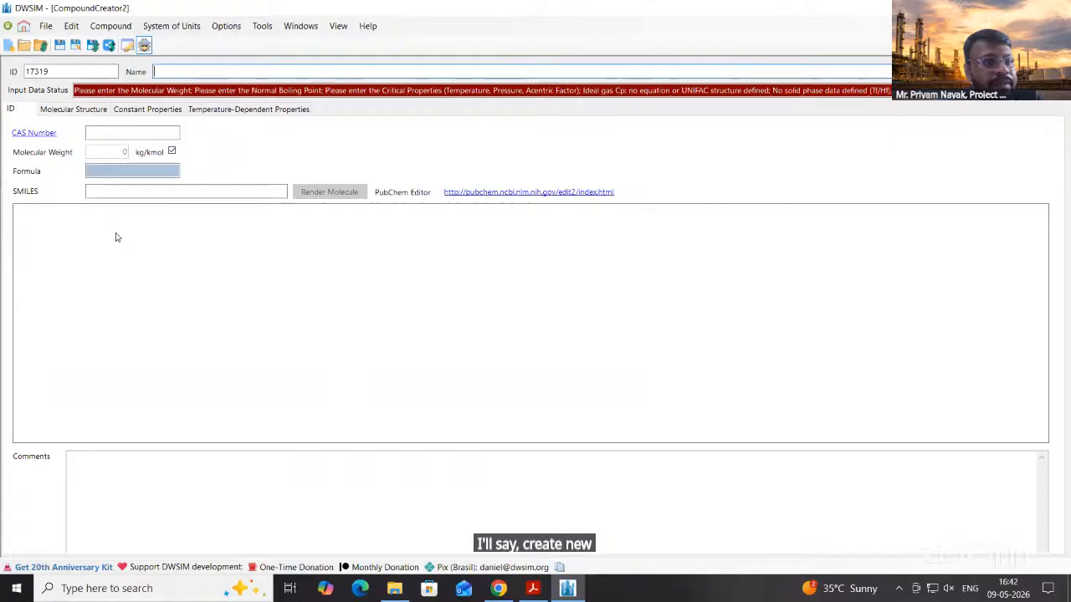
Define the new compound's UNIFAC structure with subgroup amounts of 2 CH3, 1 CH2 and 1 CH
{"action": "left_click", "coordinate": [63, 109]}
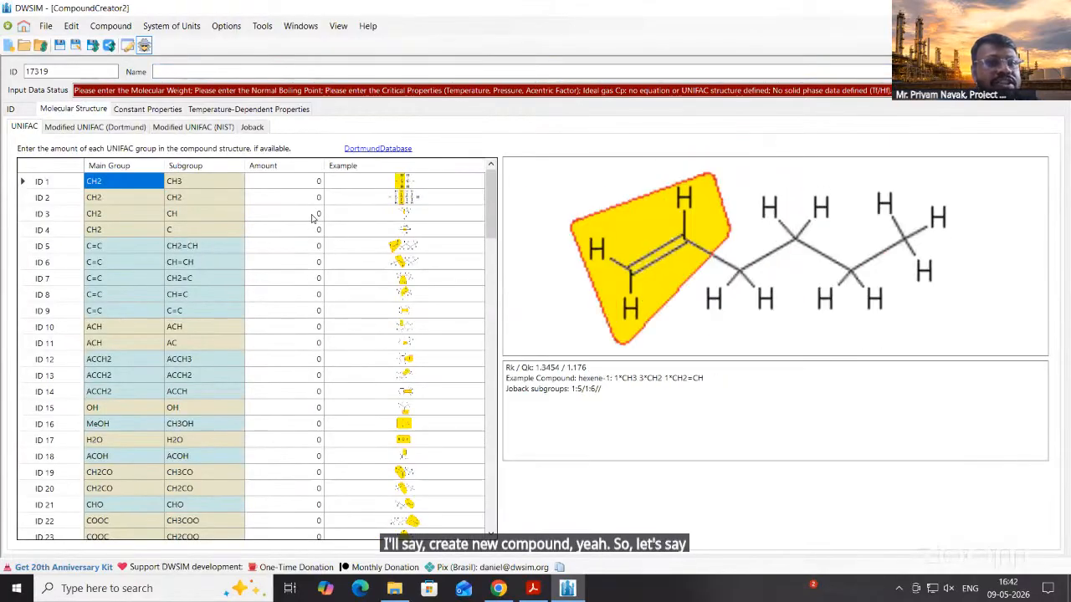
{"action": "left_click", "coordinate": [285, 180]}
{"action": "type", "text": "2"}
{"action": "left_click", "coordinate": [309, 199]}
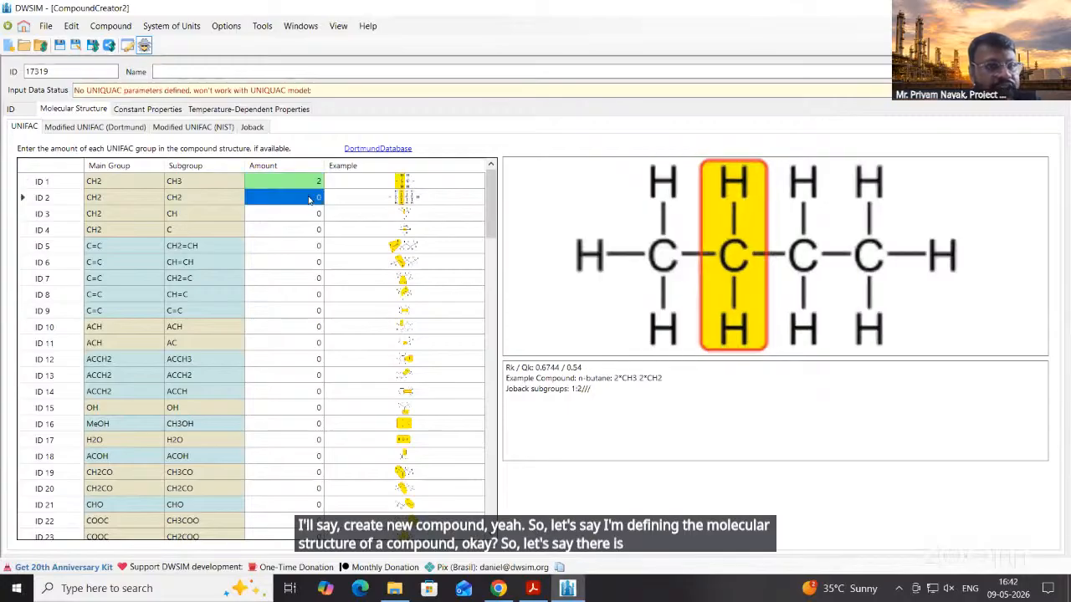
{"action": "type", "text": "1"}
{"action": "left_click", "coordinate": [309, 216]}
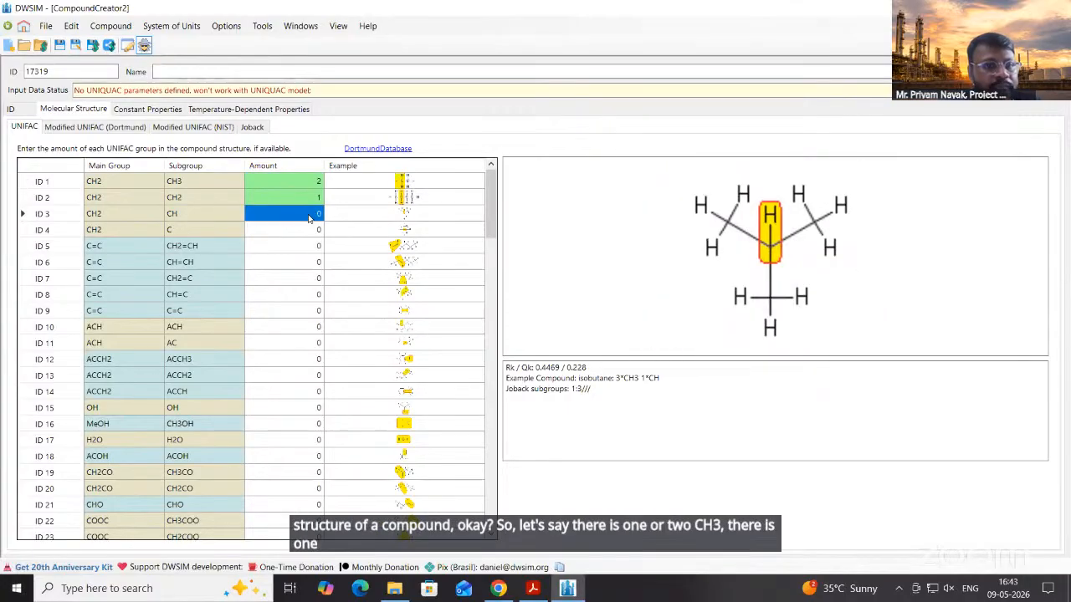
{"action": "left_click", "coordinate": [285, 277]}
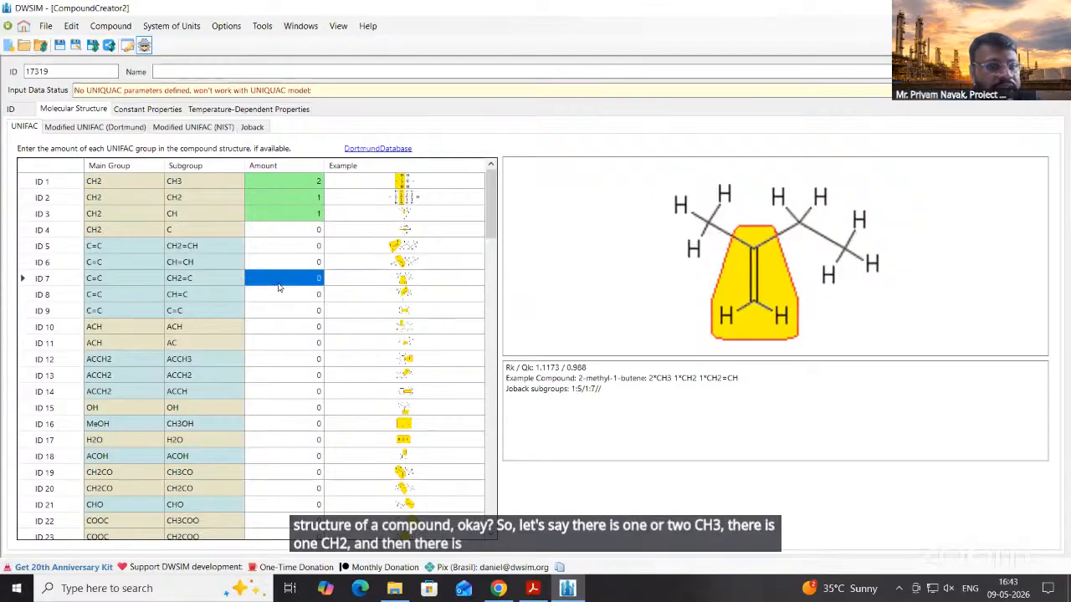
Set the ACCH3 subgroup amount to 1 in the UNIFAC structure and view the estimated constant properties
{"action": "scroll", "coordinate": [279, 287], "scroll_direction": "down", "scroll_amount": 1}
{"action": "scroll", "coordinate": [279, 287], "scroll_direction": "down", "scroll_amount": 7}
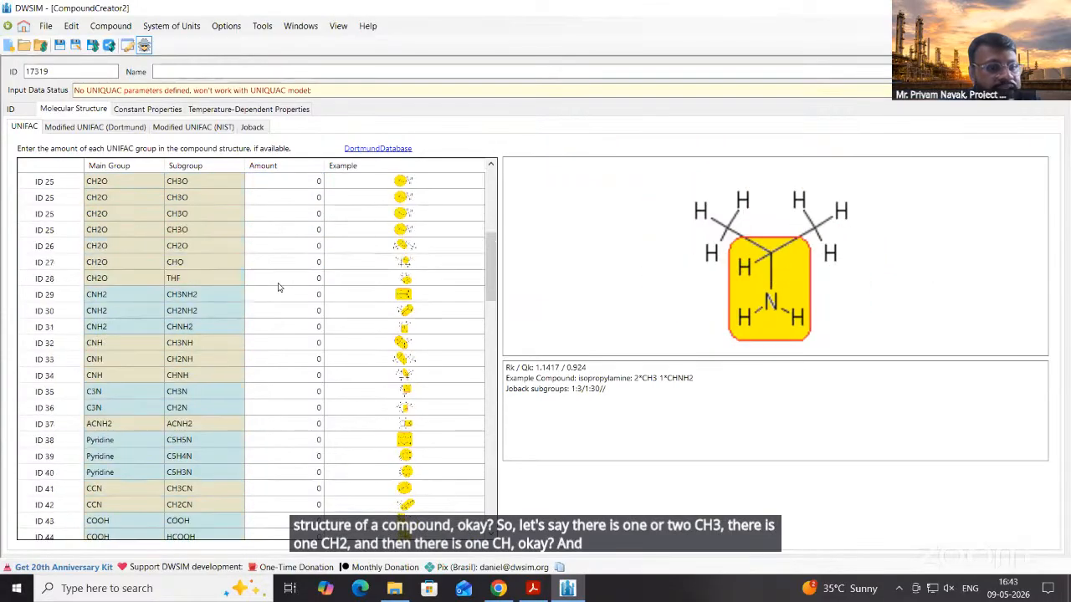
{"action": "scroll", "coordinate": [279, 287], "scroll_direction": "up", "scroll_amount": 8}
{"action": "scroll", "coordinate": [280, 287], "scroll_direction": "down", "scroll_amount": 2}
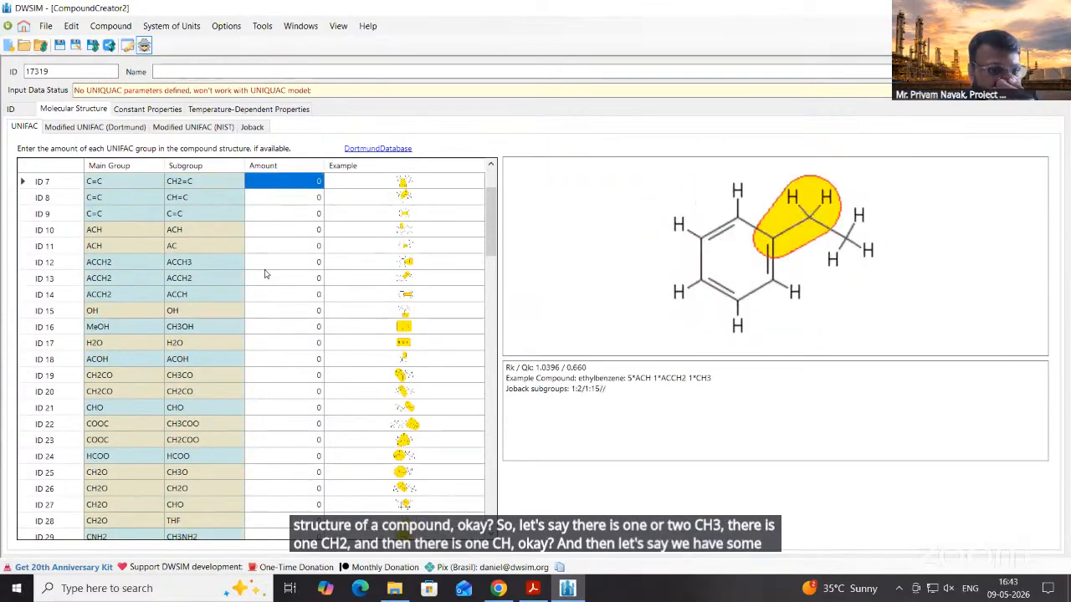
{"action": "left_click", "coordinate": [285, 261]}
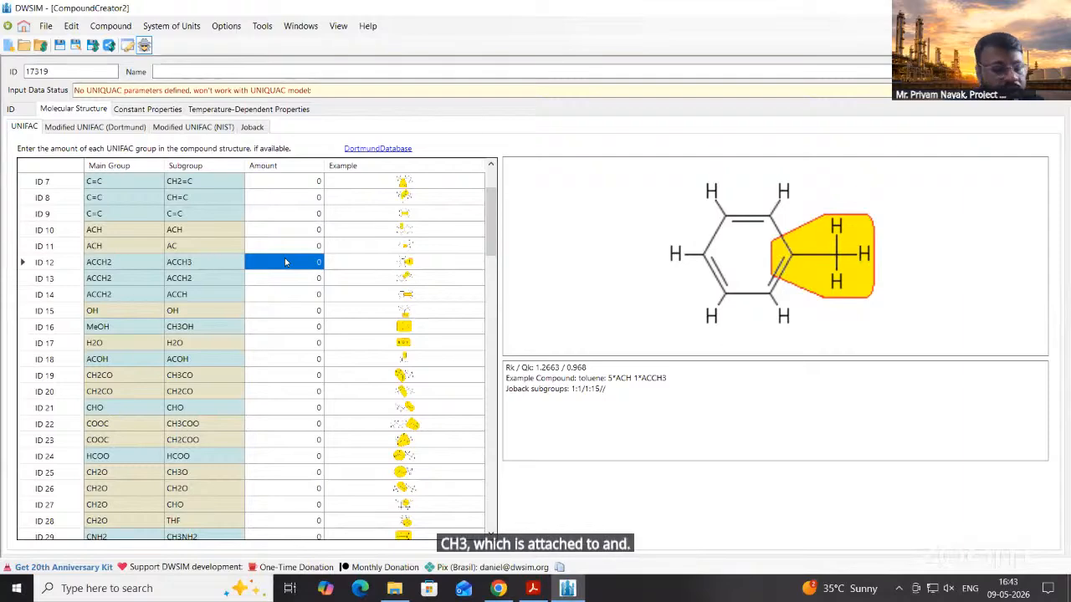
{"action": "type", "text": "1"}
{"action": "key", "text": "Return"}
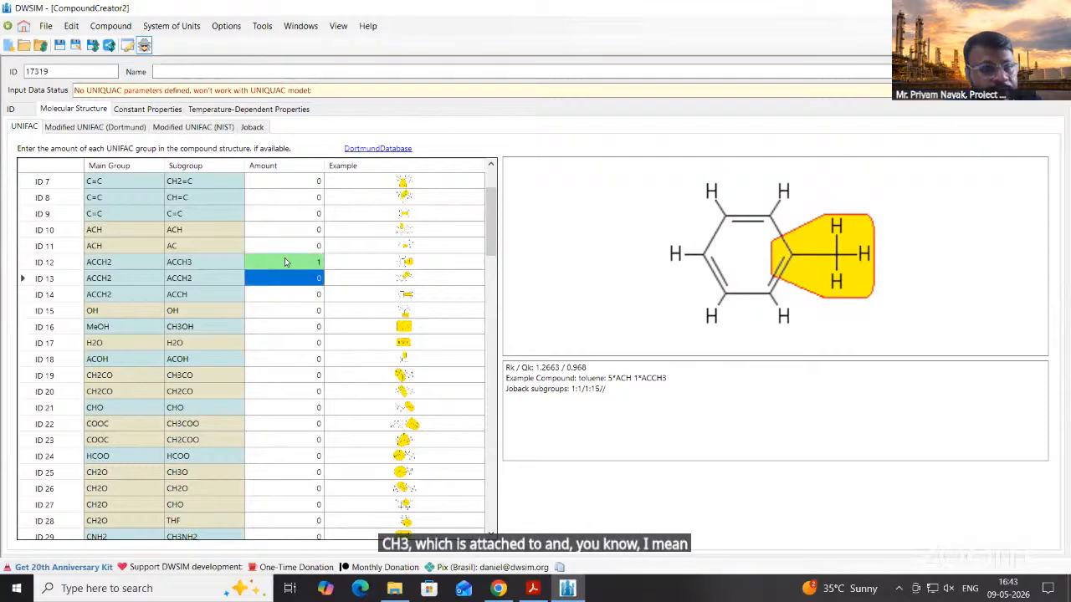
{"action": "scroll", "coordinate": [301, 364], "scroll_direction": "down", "scroll_amount": 2}
{"action": "scroll", "coordinate": [299, 362], "scroll_direction": "up", "scroll_amount": 4}
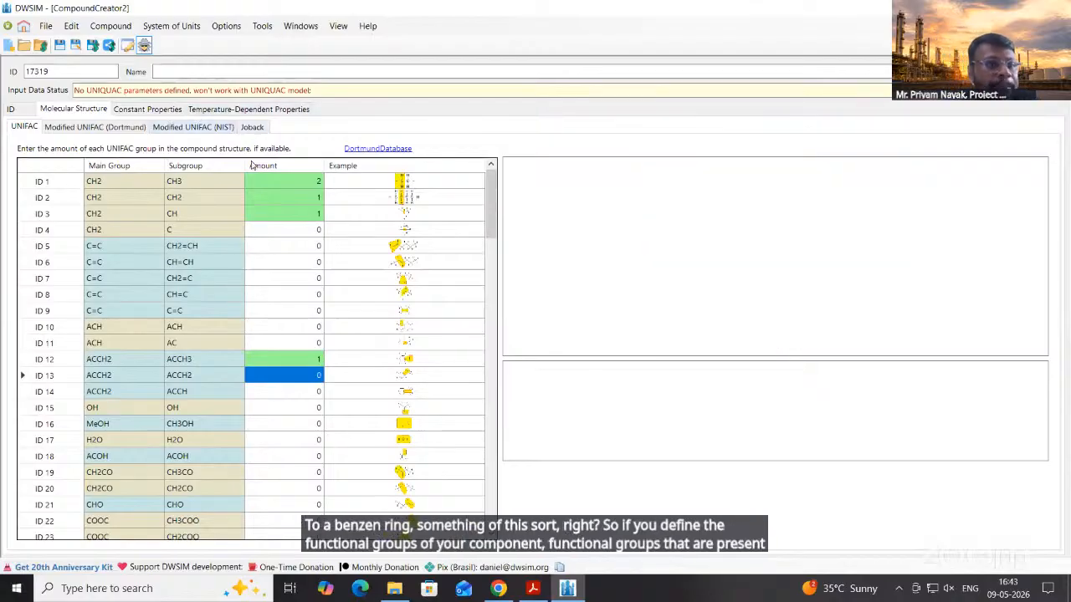
{"action": "left_click", "coordinate": [133, 111]}
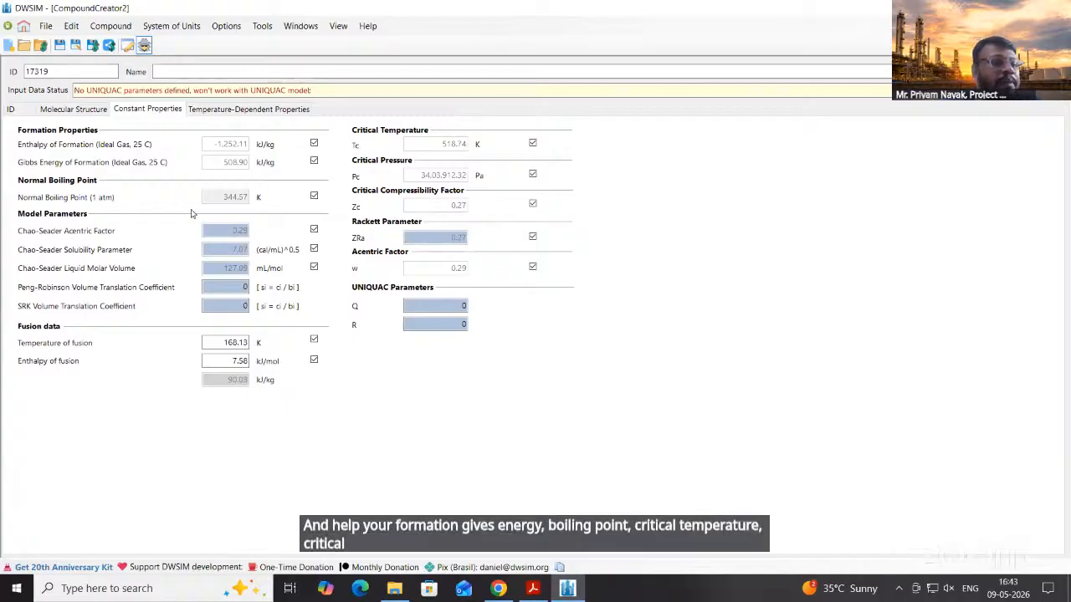
Add one CH2=CH subgroup to the UNIFAC structure and view the recalculated constant properties
{"action": "left_click", "coordinate": [84, 109]}
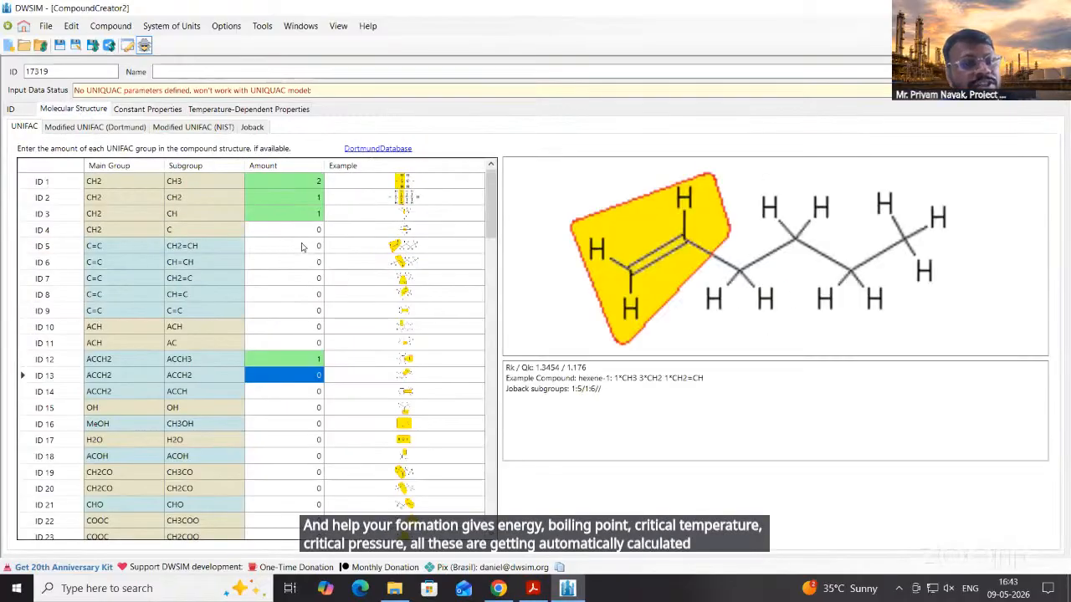
{"action": "left_click", "coordinate": [303, 246]}
{"action": "type", "text": "1"}
{"action": "key", "text": "Return"}
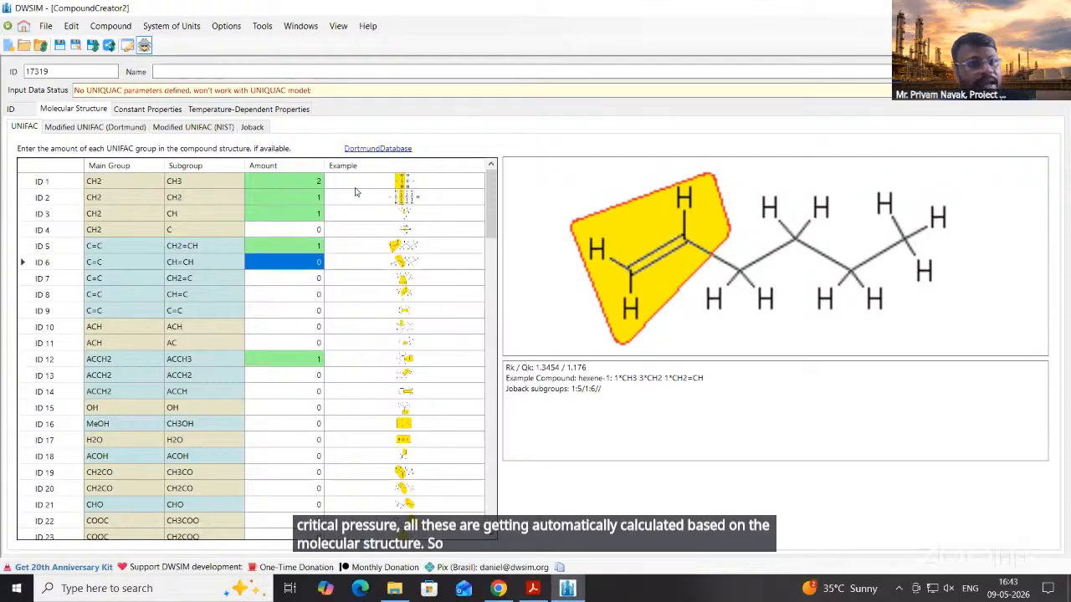
{"action": "left_click", "coordinate": [147, 110]}
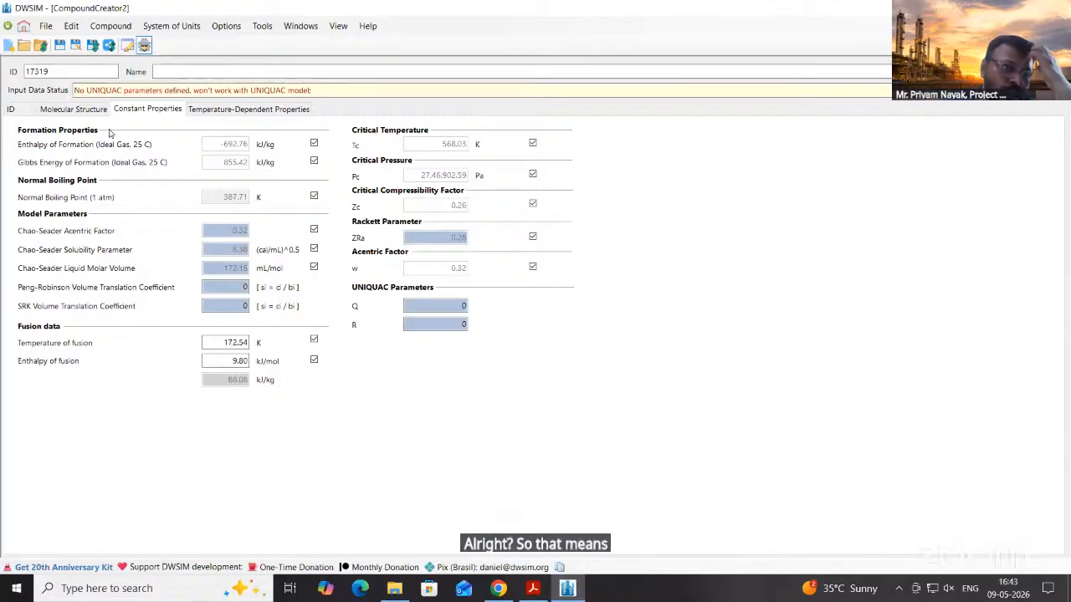
Return to the compound's molecular structure and close the compound study without saving
{"action": "left_click", "coordinate": [84, 110]}
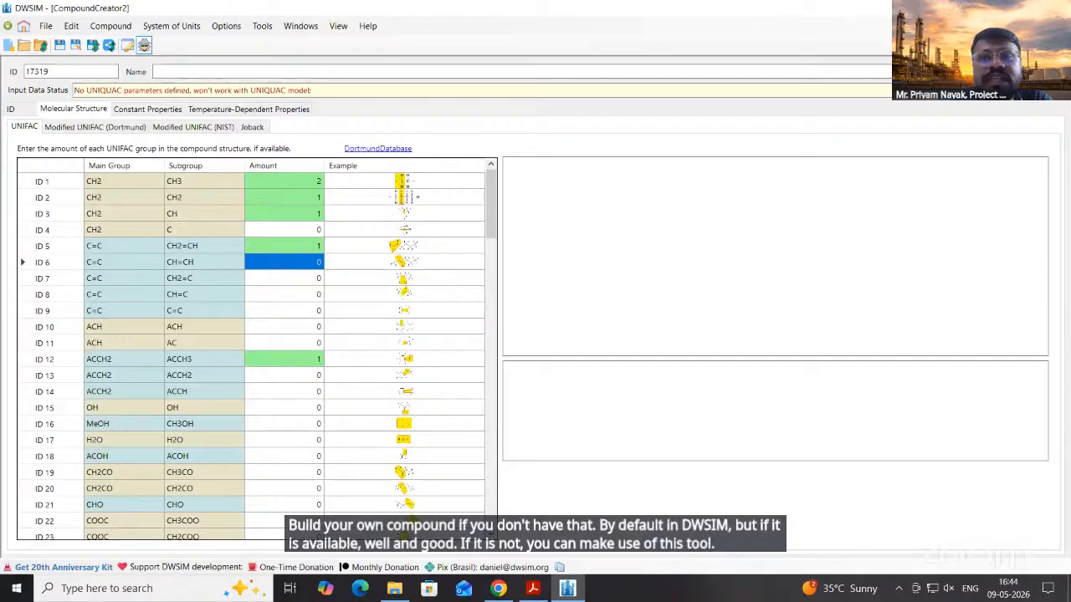
{"action": "left_click", "coordinate": [1060, 26]}
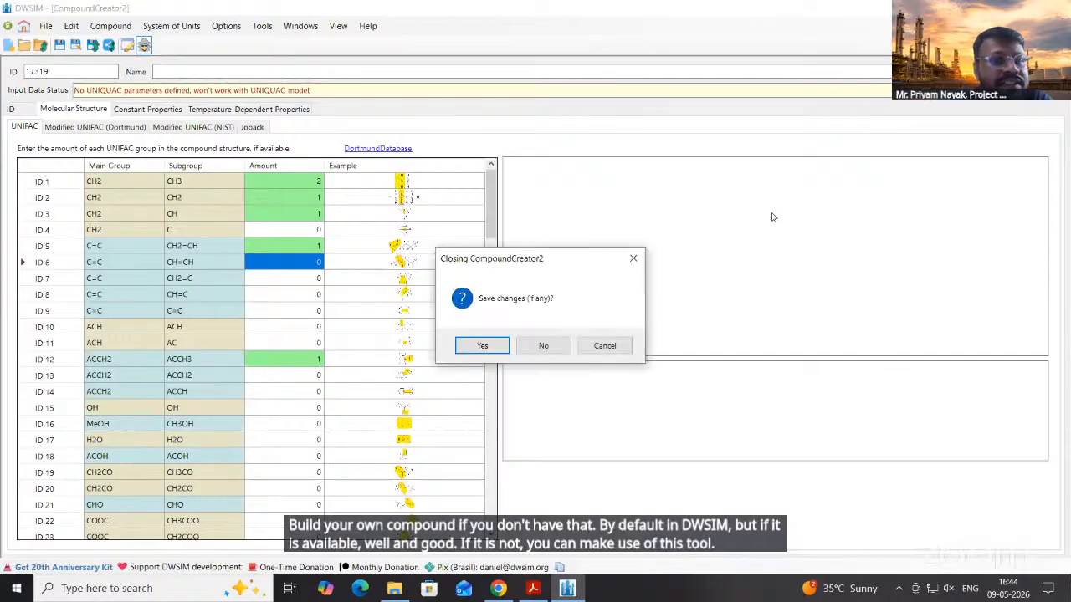
{"action": "left_click", "coordinate": [545, 347]}
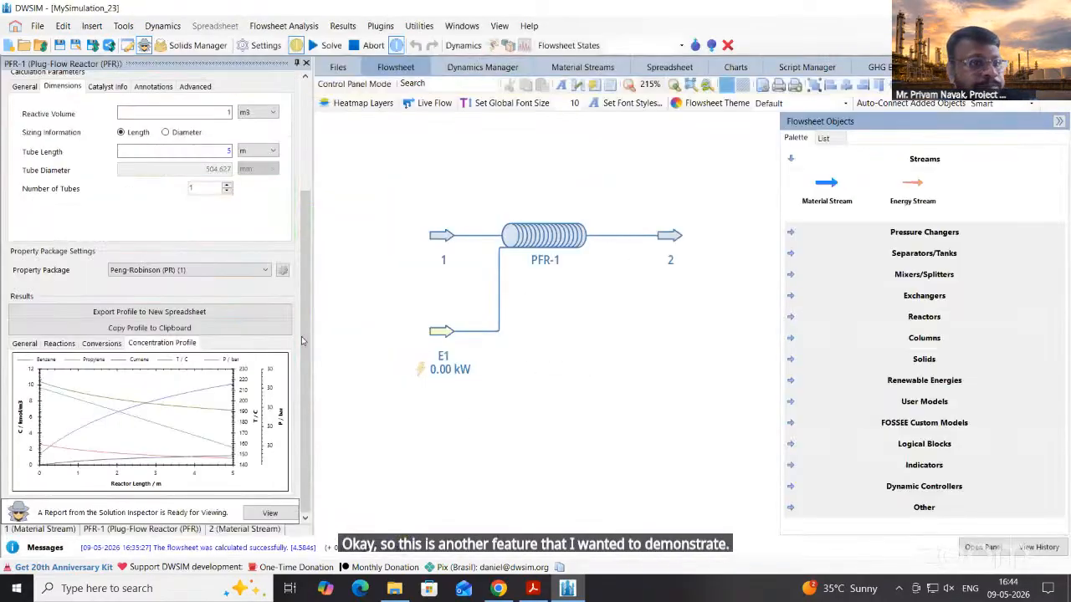
{"action": "scroll", "coordinate": [306, 174], "scroll_direction": "up", "scroll_amount": 3}
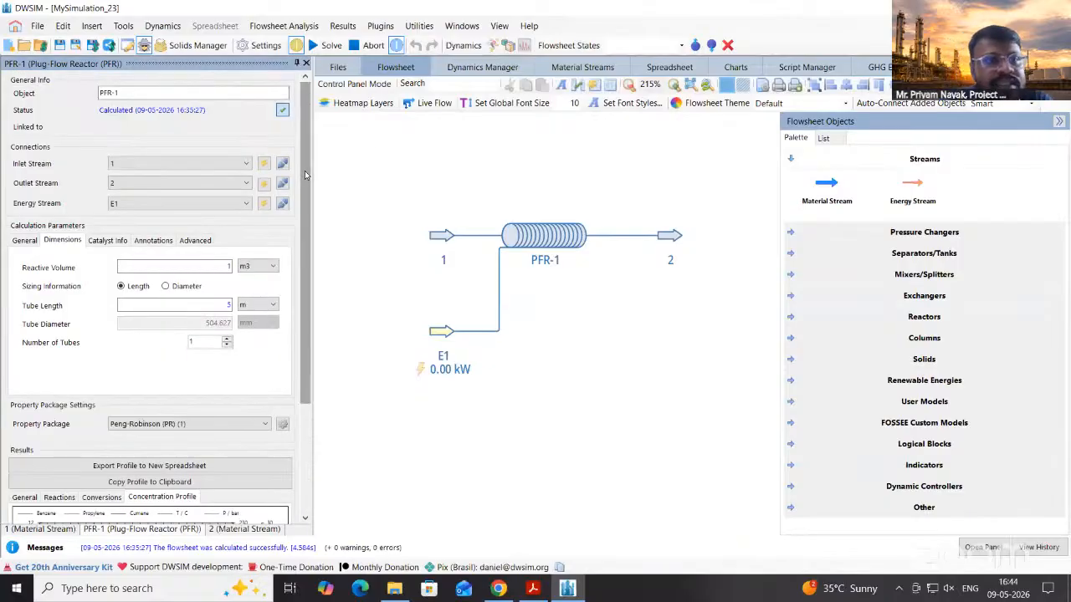
{"action": "left_click", "coordinate": [276, 25]}
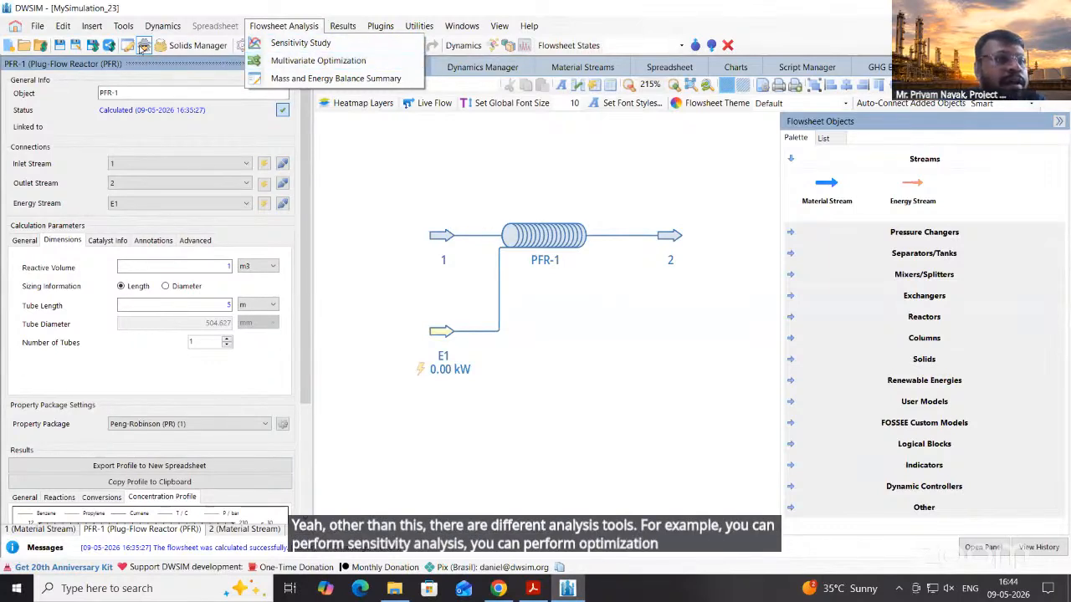
{"action": "mouse_move", "coordinate": [123, 26]}
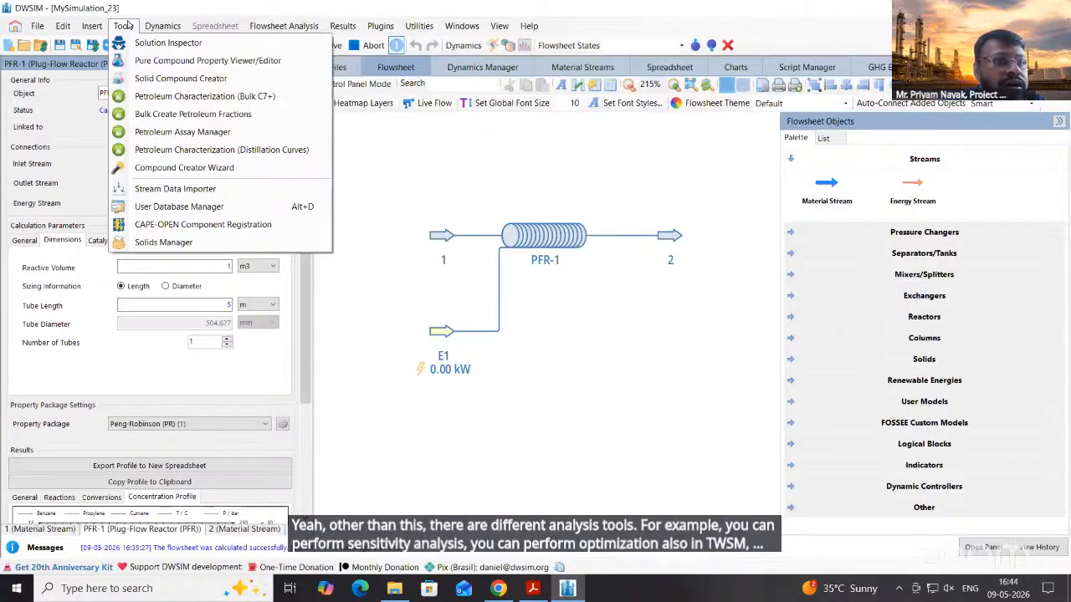
{"action": "left_click", "coordinate": [125, 26]}
Add a Binary Phase Envelope utility attached to material stream 1
{"action": "left_click", "coordinate": [419, 26]}
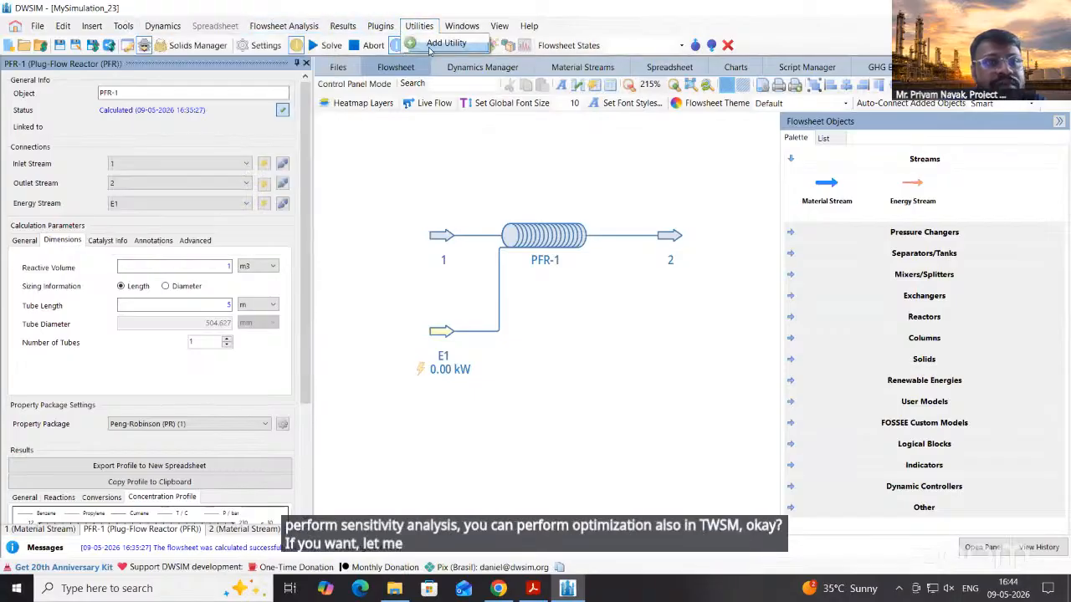
{"action": "left_click", "coordinate": [429, 45]}
{"action": "left_click", "coordinate": [374, 229]}
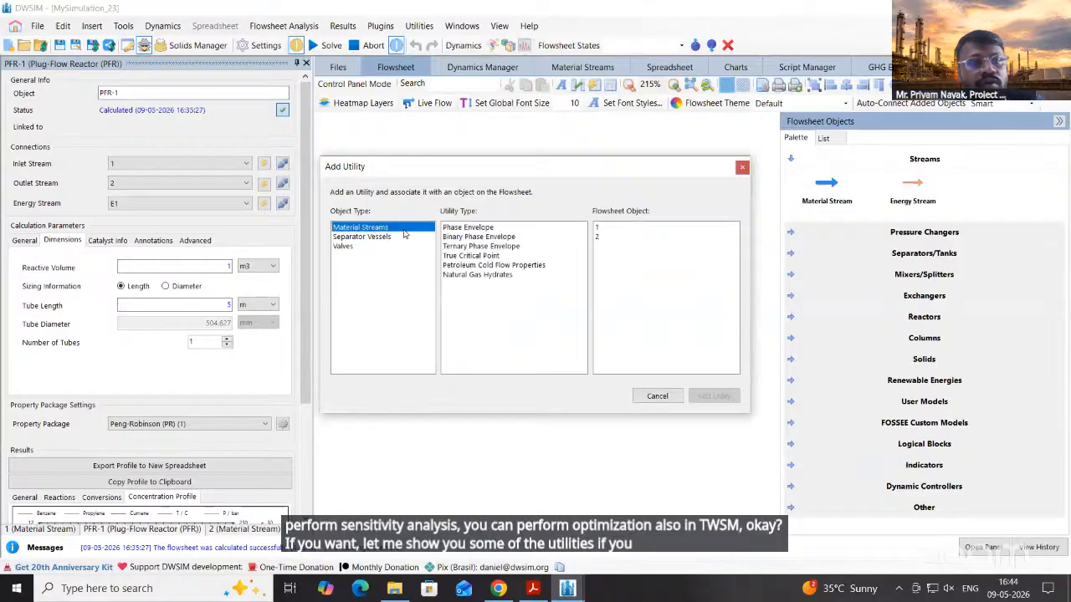
{"action": "left_click", "coordinate": [481, 238]}
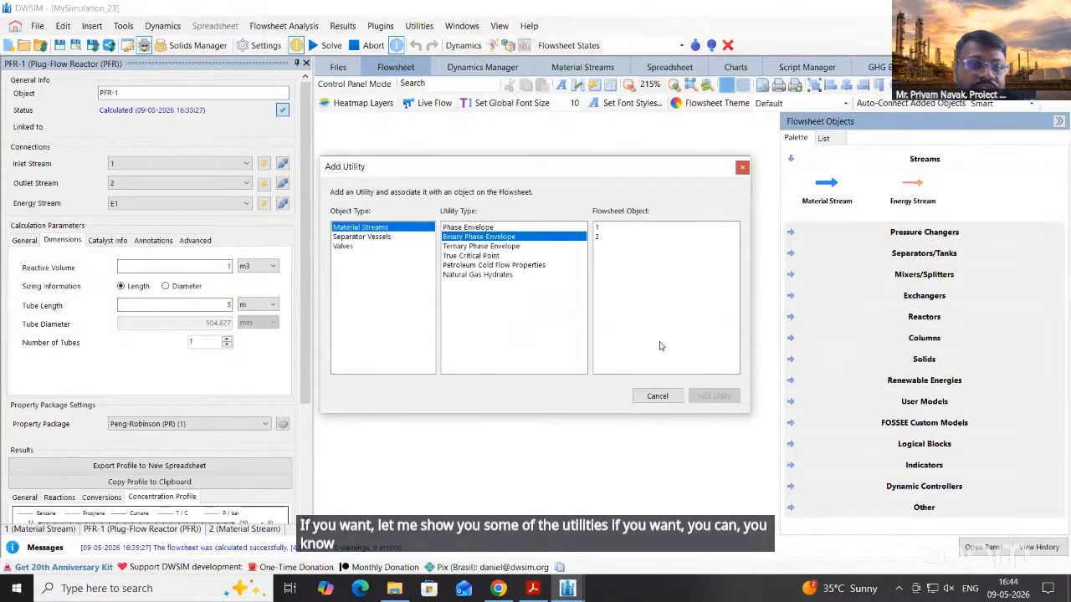
{"action": "left_click", "coordinate": [612, 229]}
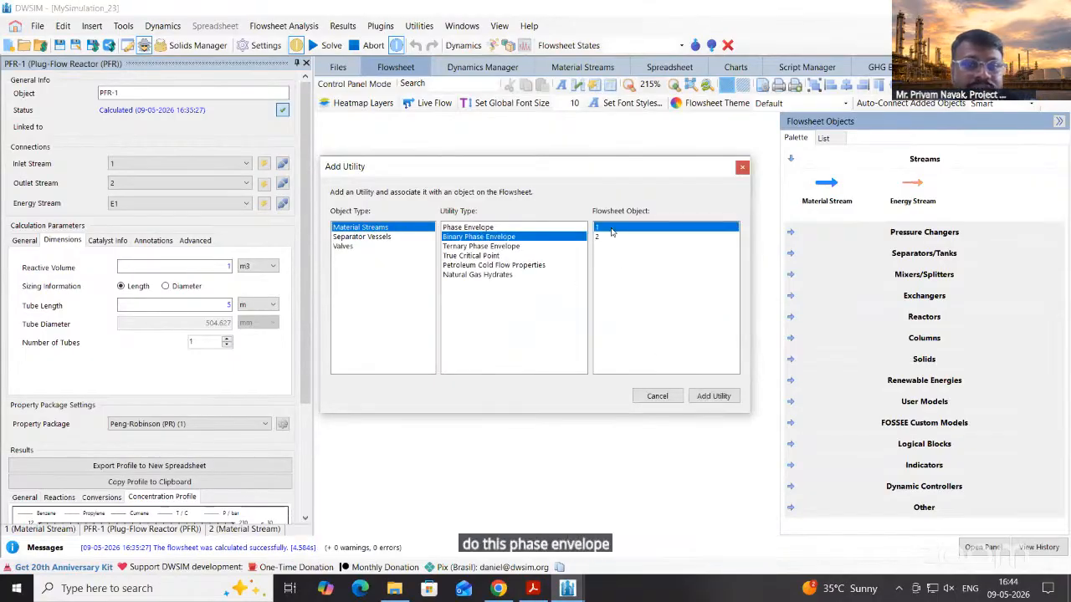
{"action": "left_click", "coordinate": [713, 395]}
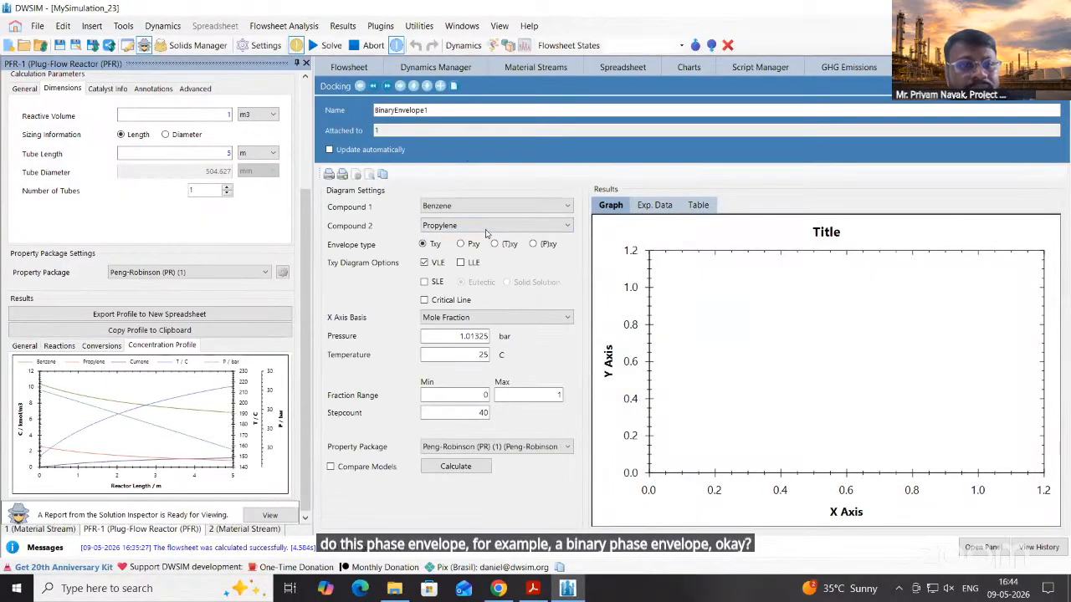
Calculate the benzene/propylene binary envelope as Txy, Pxy and (T)xy diagrams in turn
{"action": "left_click", "coordinate": [469, 473]}
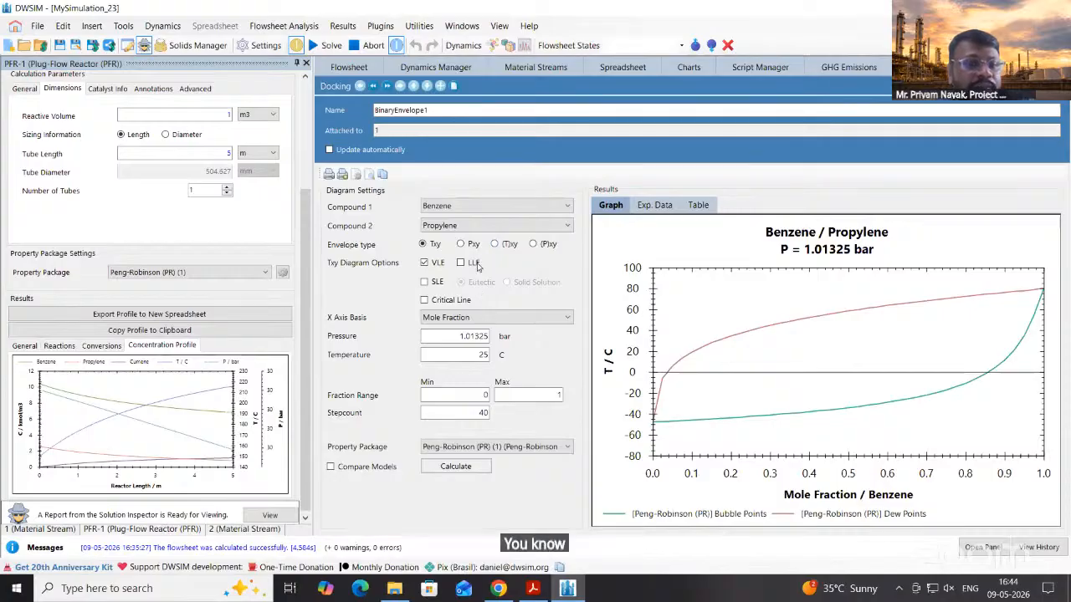
{"action": "left_click", "coordinate": [473, 245]}
{"action": "left_click", "coordinate": [458, 467]}
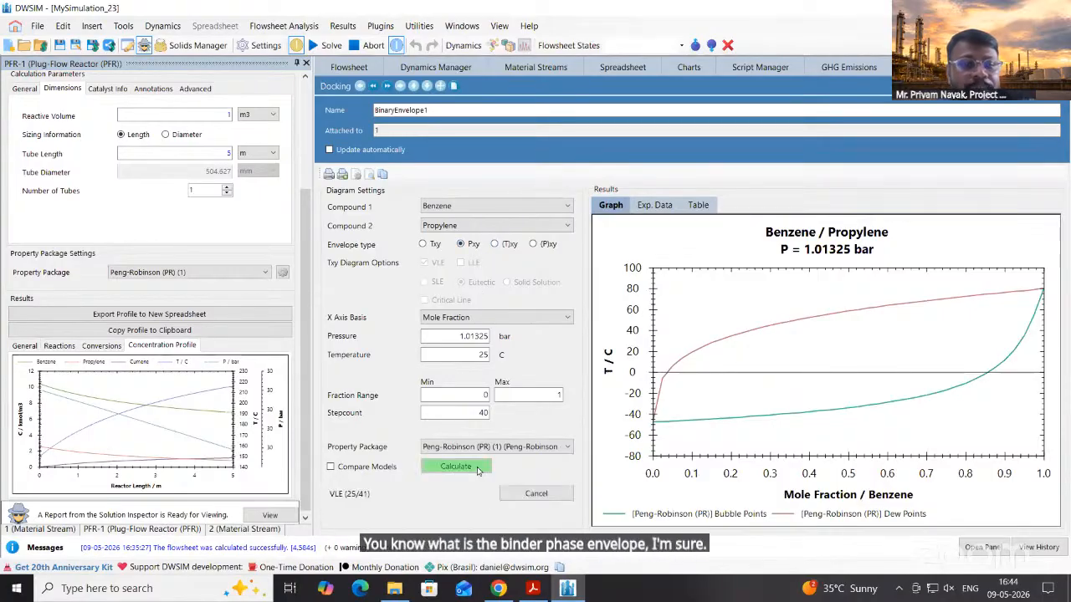
{"action": "left_click", "coordinate": [495, 243]}
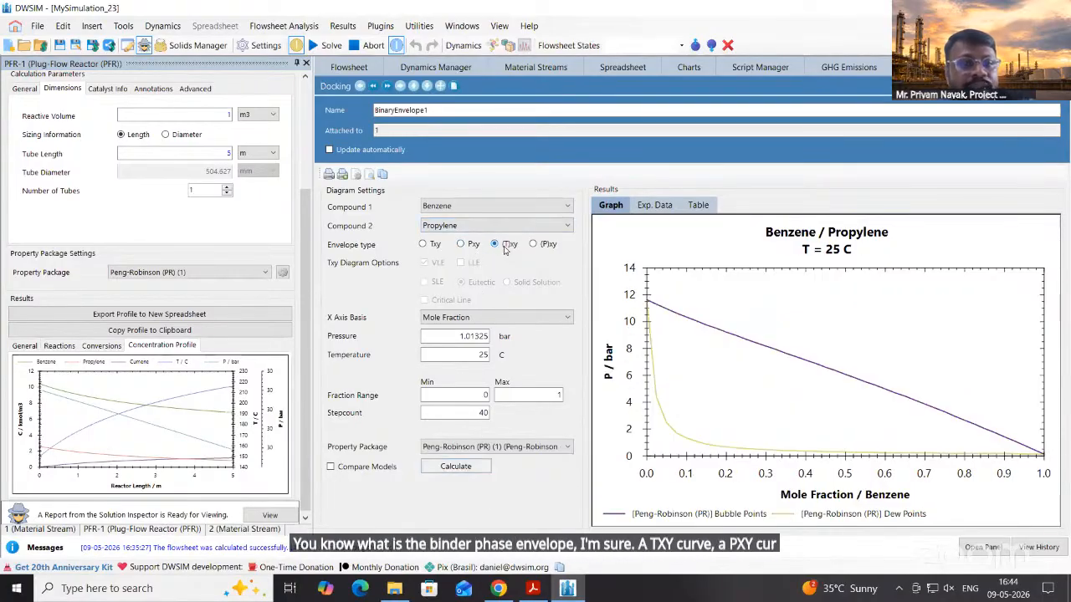
{"action": "left_click", "coordinate": [474, 472]}
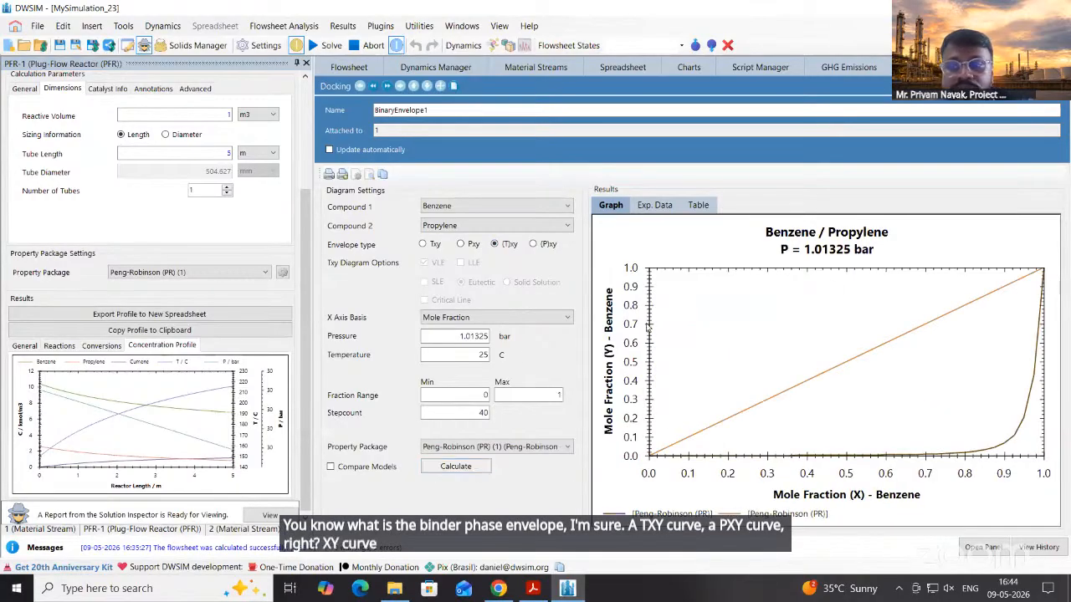
Set Compound 2 to Cumene and the envelope type to Pxy, and calculate the binary diagram
{"action": "left_click", "coordinate": [494, 225]}
{"action": "left_click", "coordinate": [492, 260]}
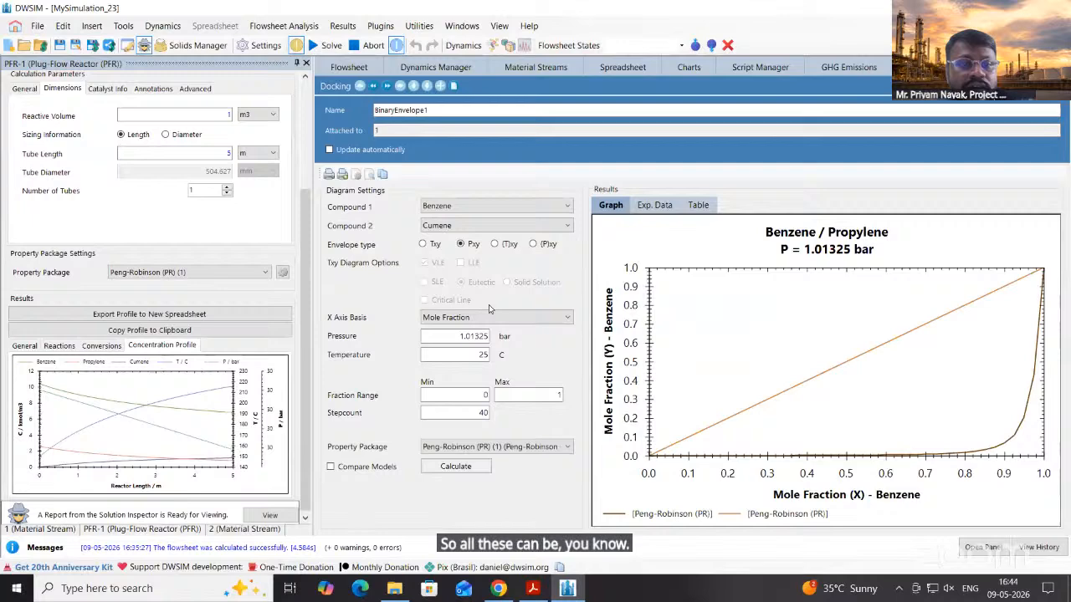
{"action": "left_click", "coordinate": [470, 471]}
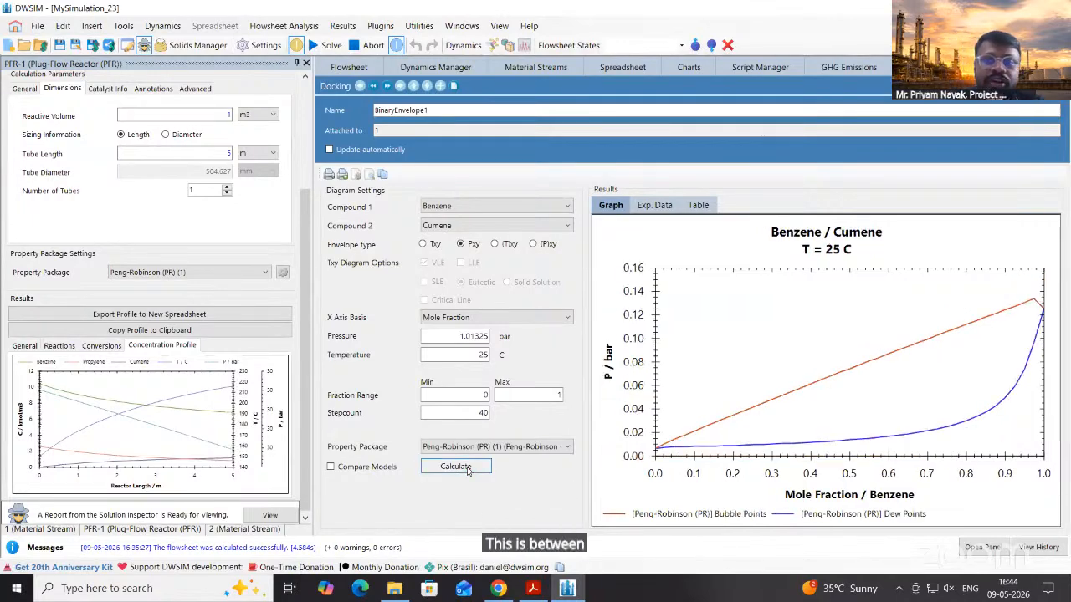
Examine the utility types offered for material streams, separator vessels and valves, and leave without adding one
{"action": "left_click", "coordinate": [420, 25]}
{"action": "left_click", "coordinate": [437, 43]}
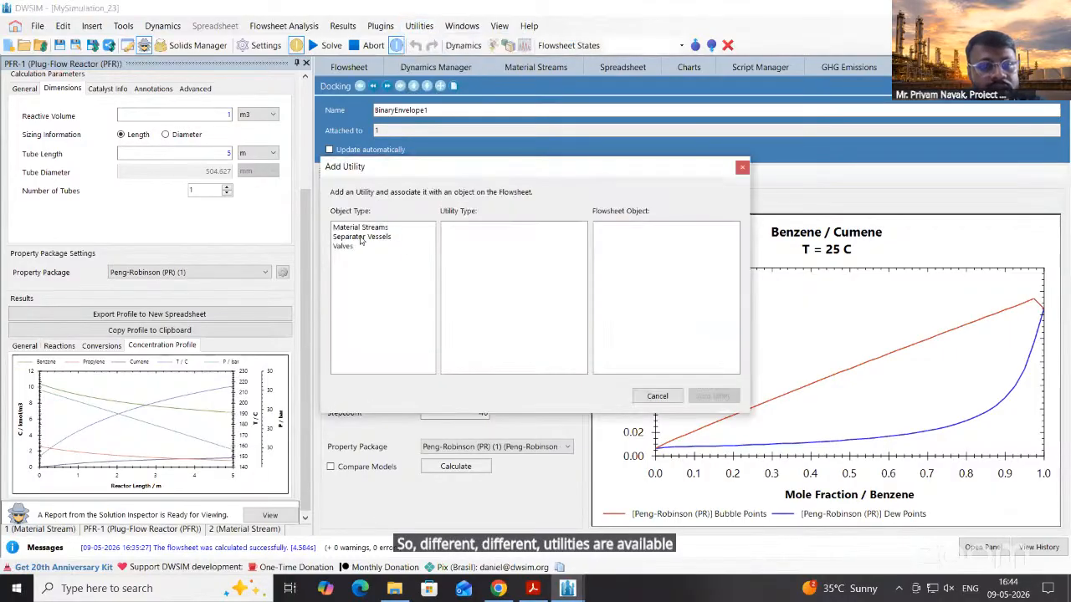
{"action": "left_click", "coordinate": [369, 228]}
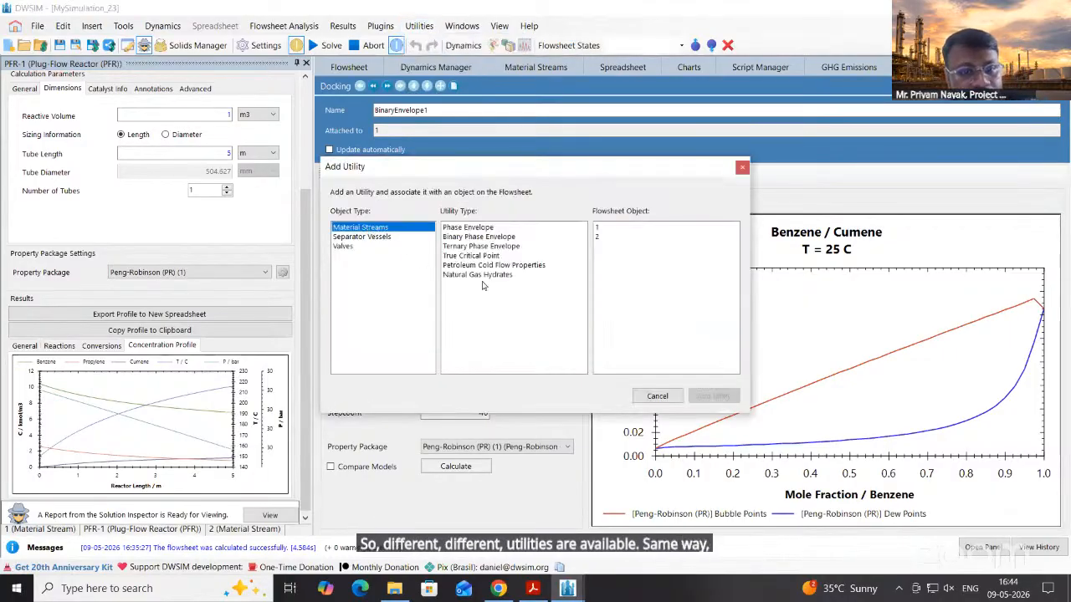
{"action": "left_click", "coordinate": [474, 248]}
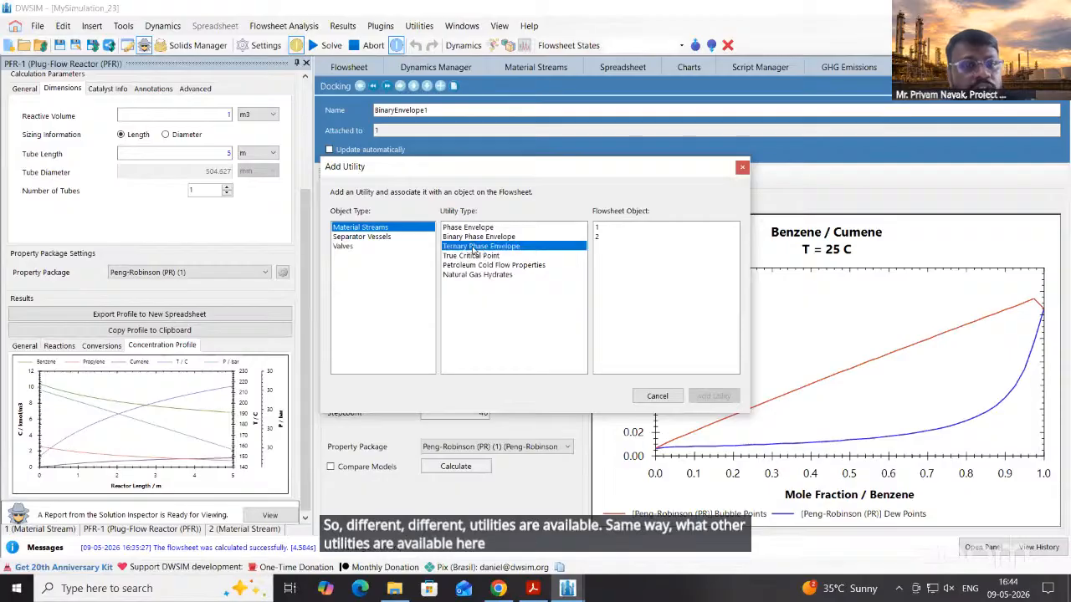
{"action": "left_click", "coordinate": [374, 238]}
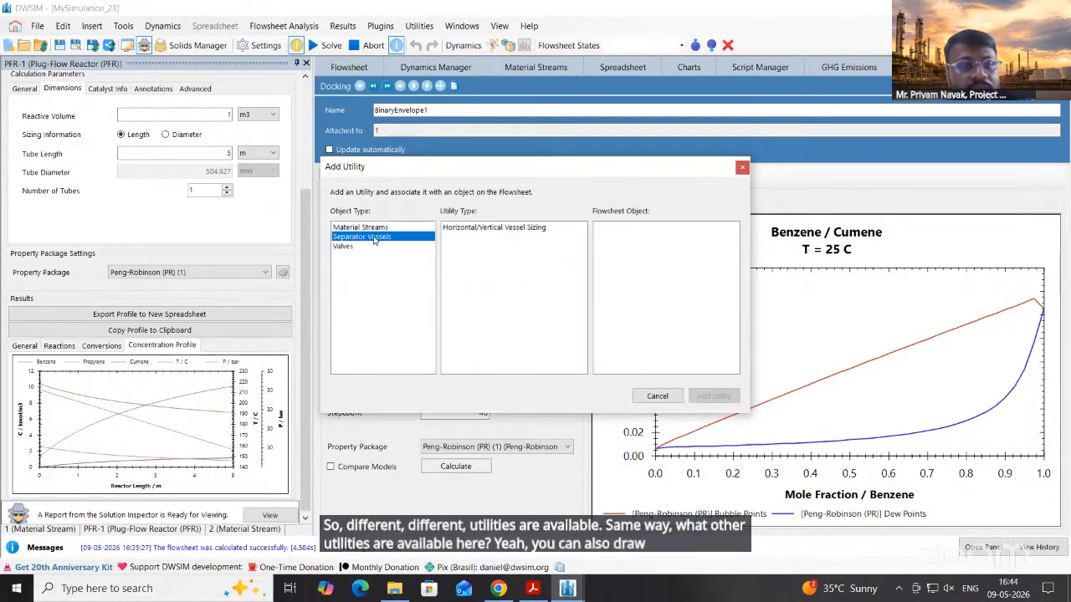
{"action": "left_click", "coordinate": [350, 248]}
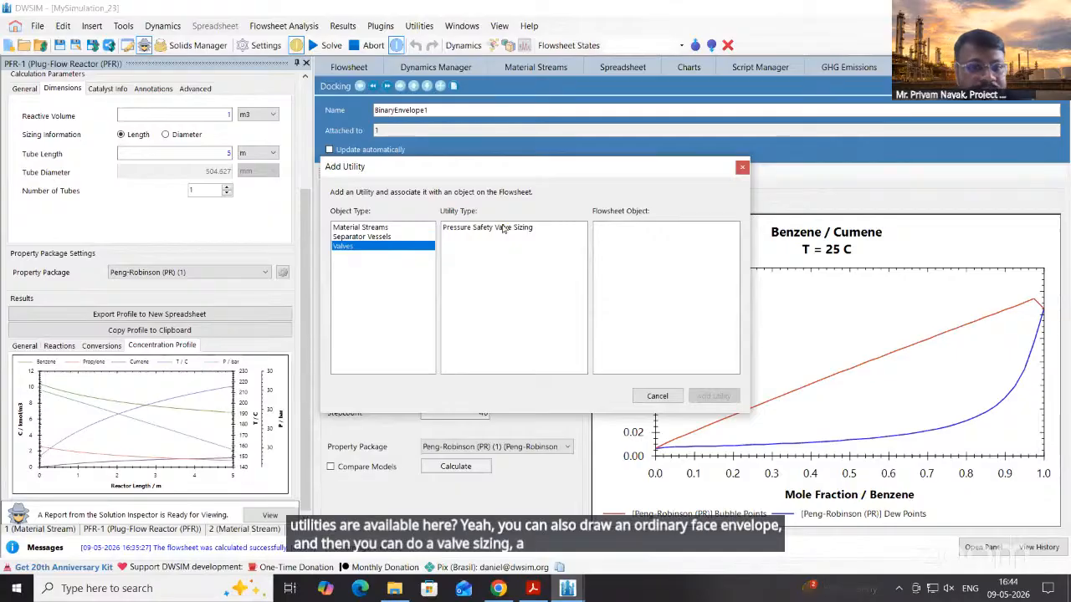
{"action": "left_click", "coordinate": [391, 238]}
{"action": "left_click", "coordinate": [495, 227]}
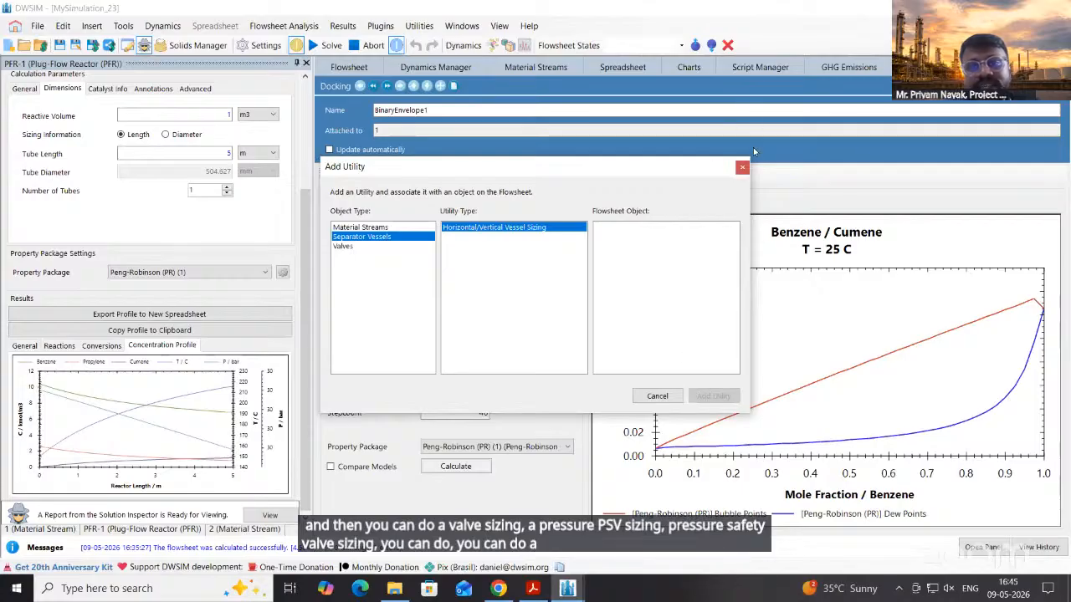
{"action": "left_click", "coordinate": [741, 168]}
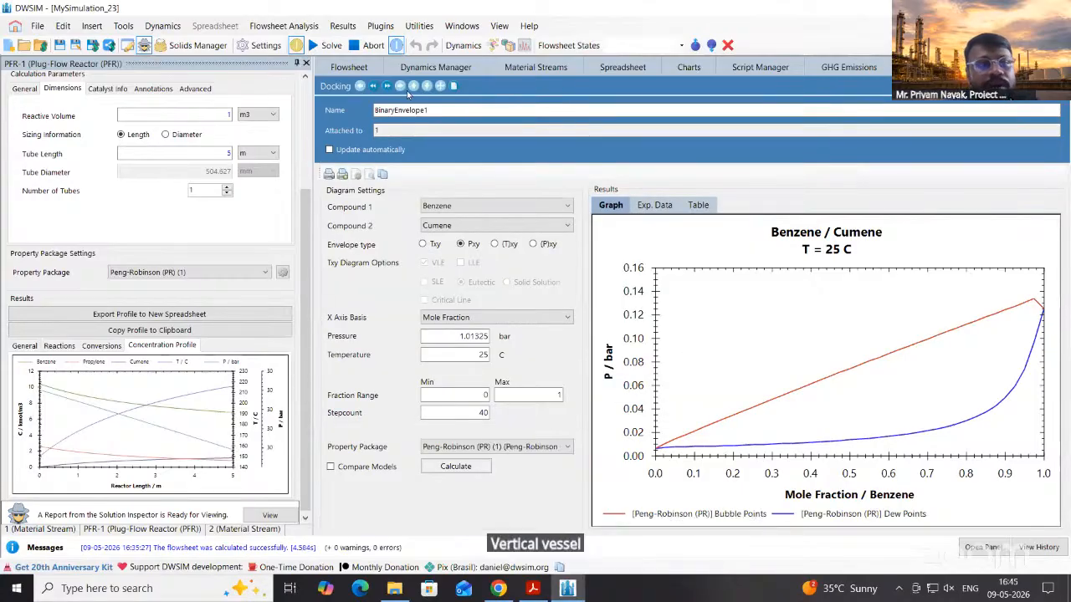
Close the property editors of PFR-1 and both material streams, and return to the flowsheet
{"action": "left_click", "coordinate": [305, 65]}
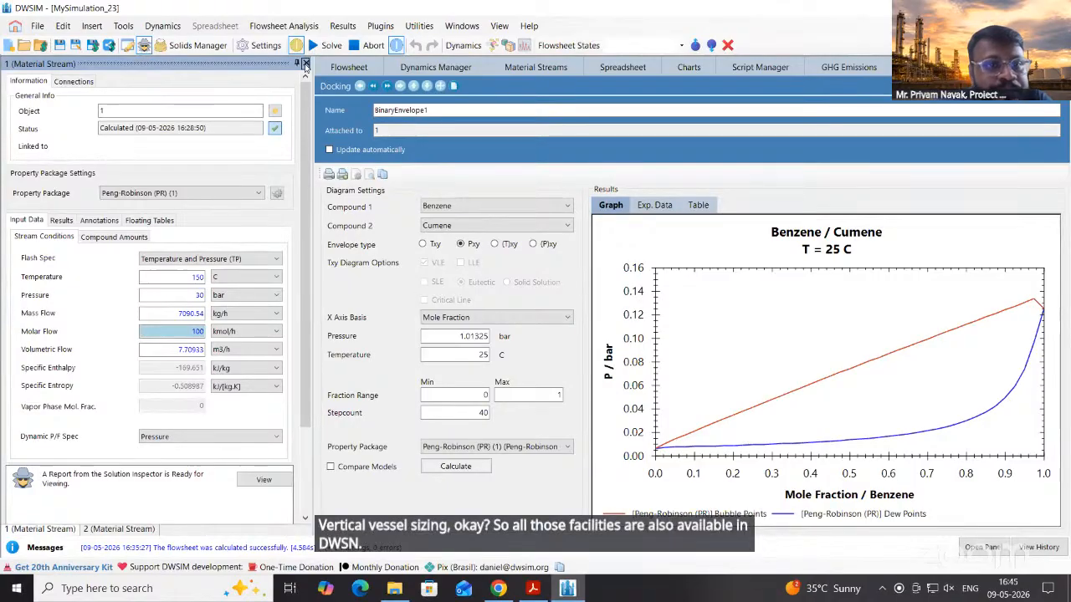
{"action": "left_click", "coordinate": [305, 65]}
{"action": "left_click", "coordinate": [306, 64]}
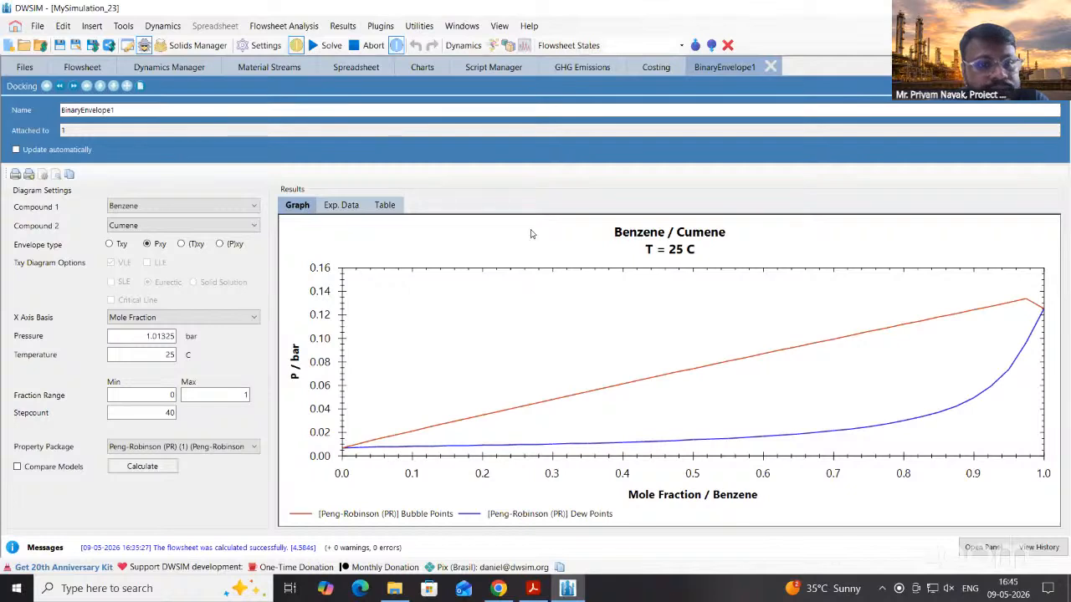
{"action": "left_click", "coordinate": [82, 67]}
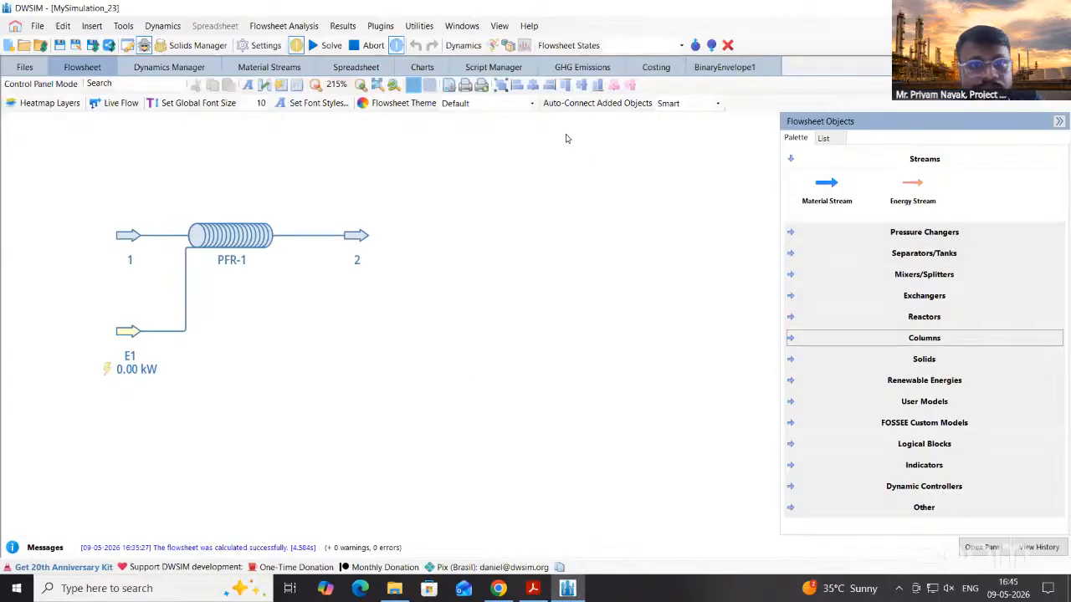
View the GHG Emissions, Costing and BinaryEnvelope1 pages, and return to the flowsheet
{"action": "left_click", "coordinate": [588, 70]}
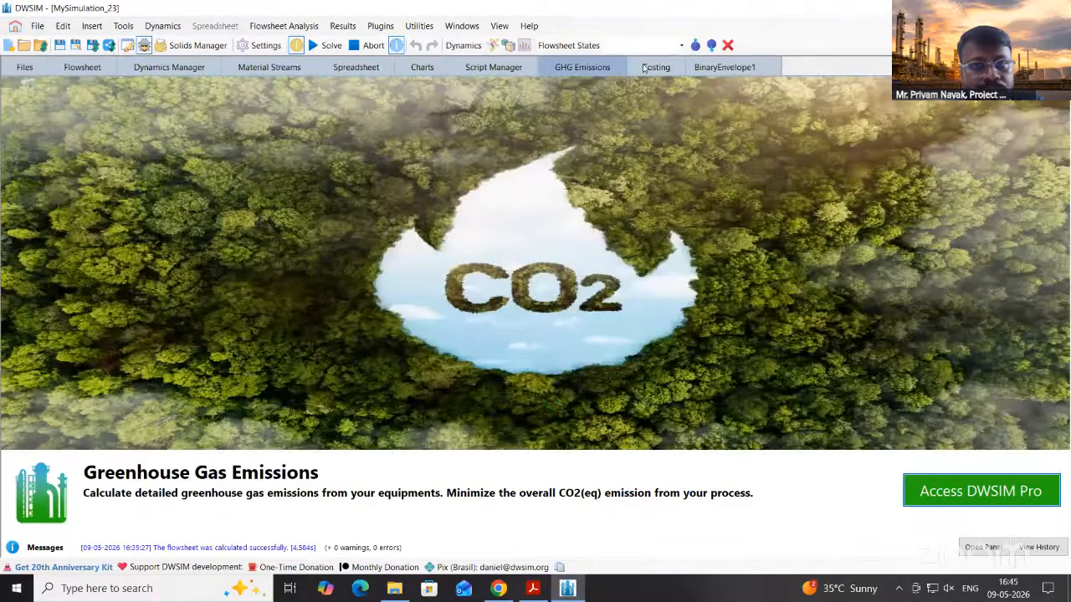
{"action": "left_click", "coordinate": [652, 68]}
{"action": "left_click", "coordinate": [730, 68]}
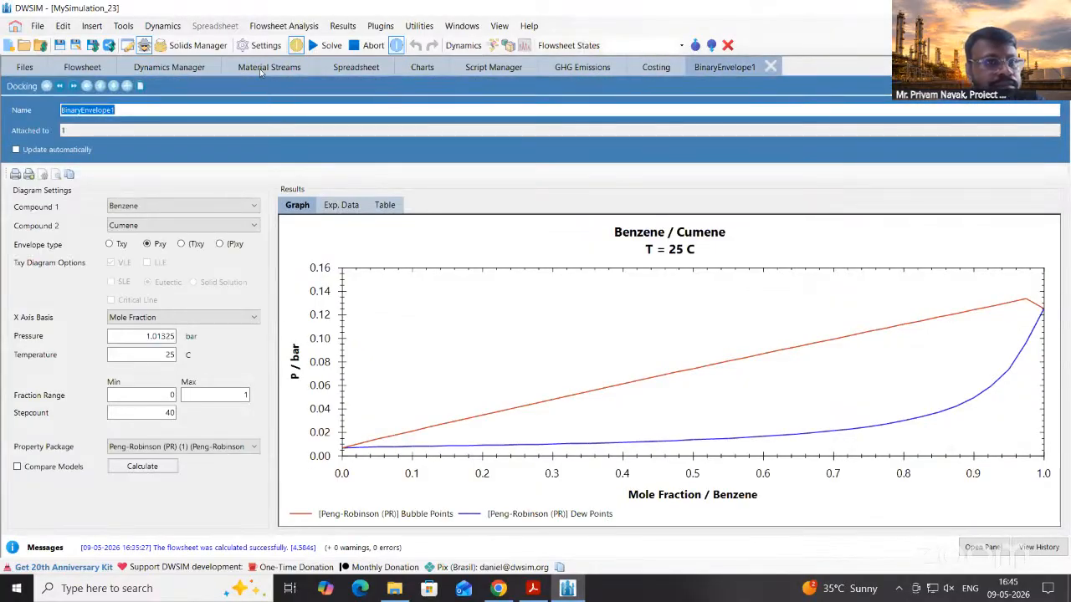
{"action": "left_click", "coordinate": [75, 68]}
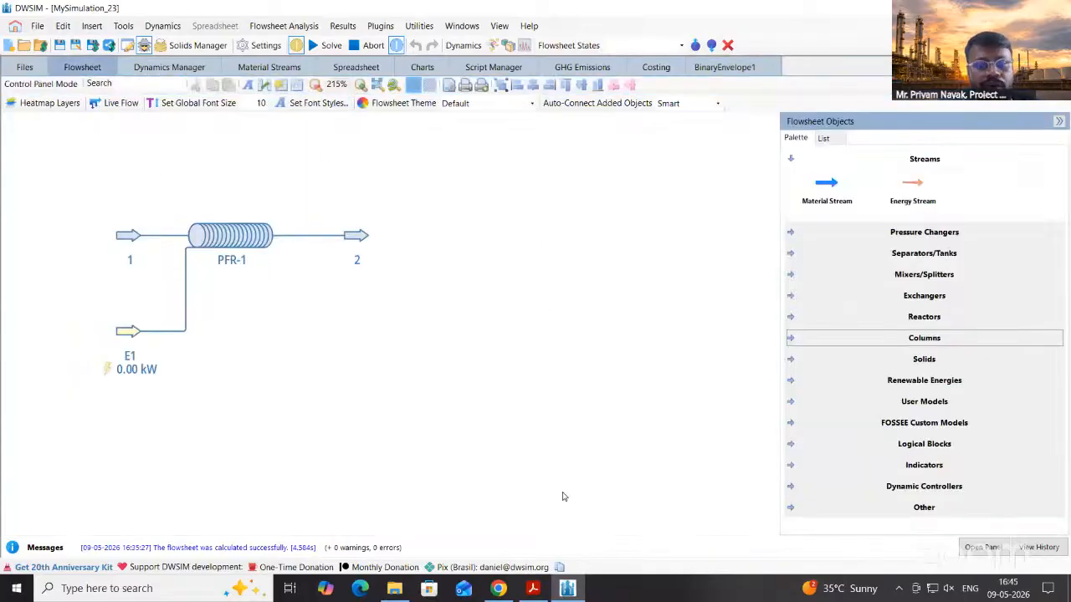
Switch to the main.pdf slides in Acrobat, zoom out and go to the Installation Guide slide on page 24
{"action": "left_click", "coordinate": [533, 588]}
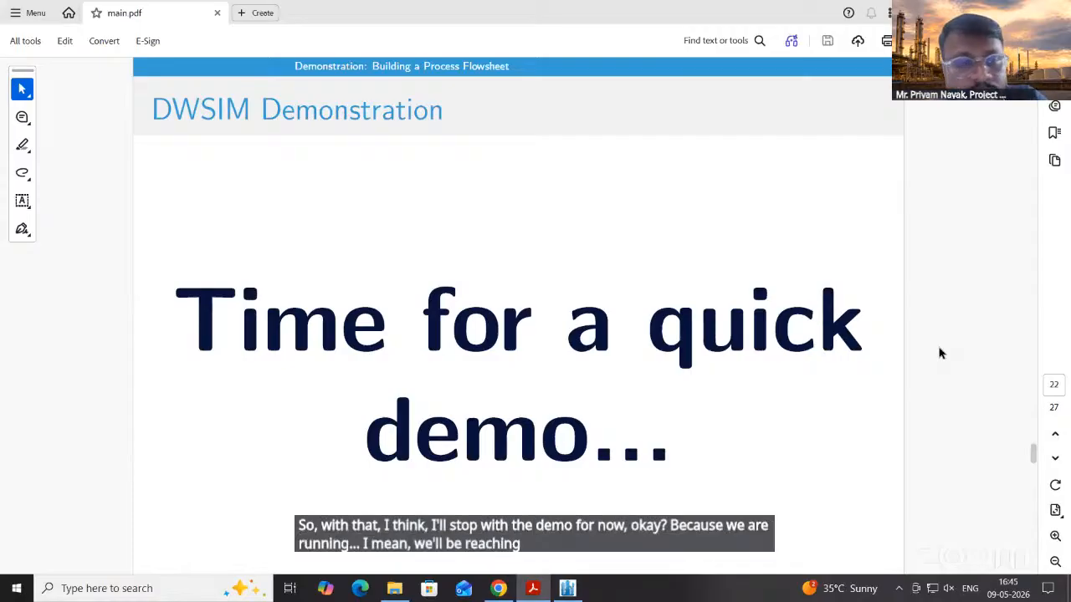
{"action": "scroll", "coordinate": [941, 353], "scroll_direction": "down", "scroll_amount": 2}
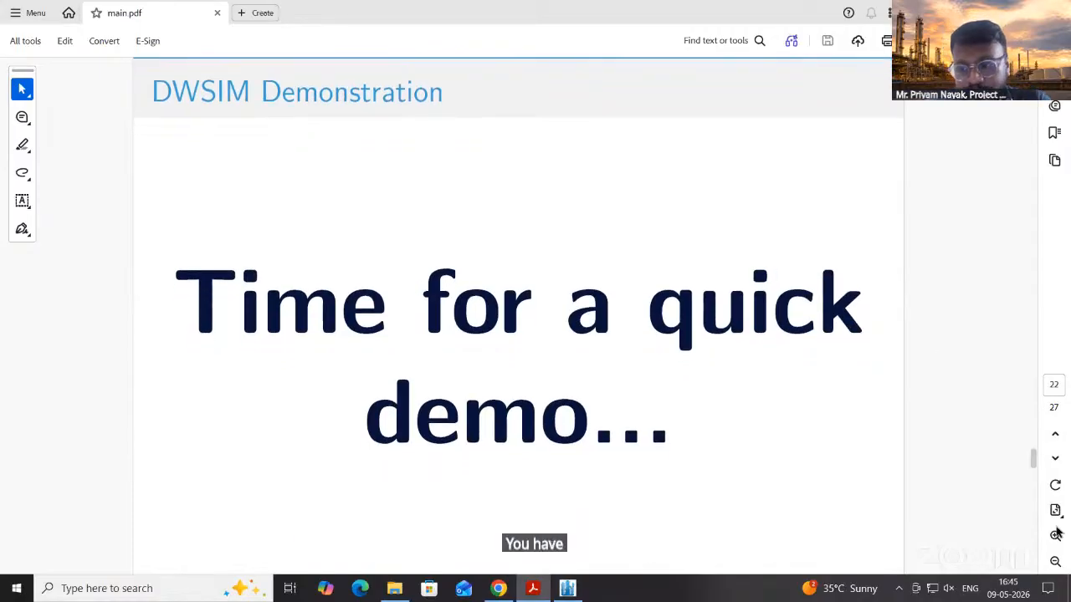
{"action": "left_click", "coordinate": [1054, 561]}
{"action": "scroll", "coordinate": [937, 413], "scroll_direction": "down", "scroll_amount": 1}
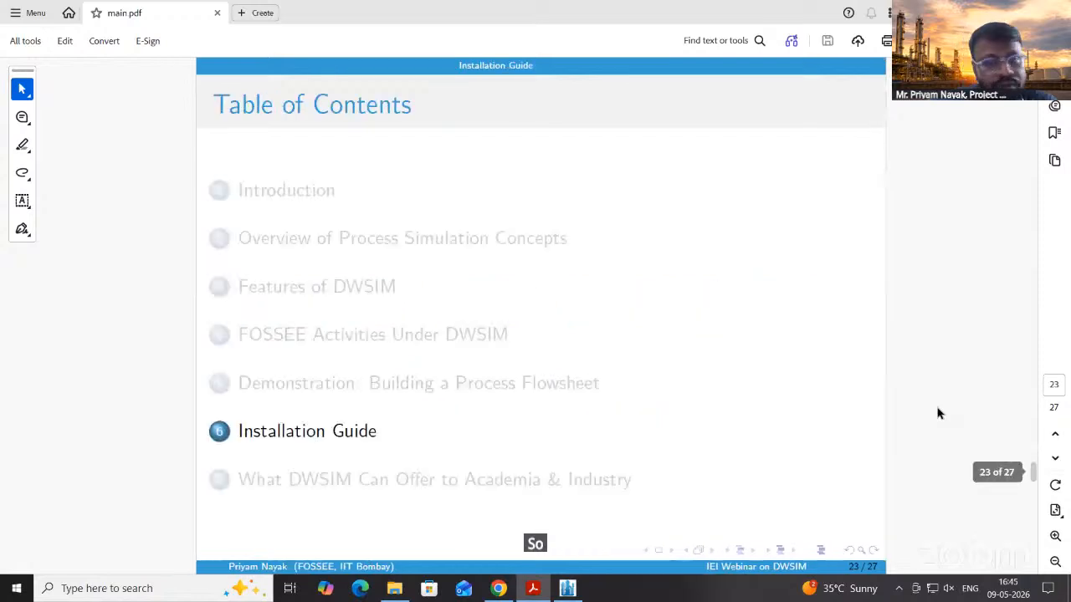
{"action": "scroll", "coordinate": [938, 413], "scroll_direction": "down", "scroll_amount": 1}
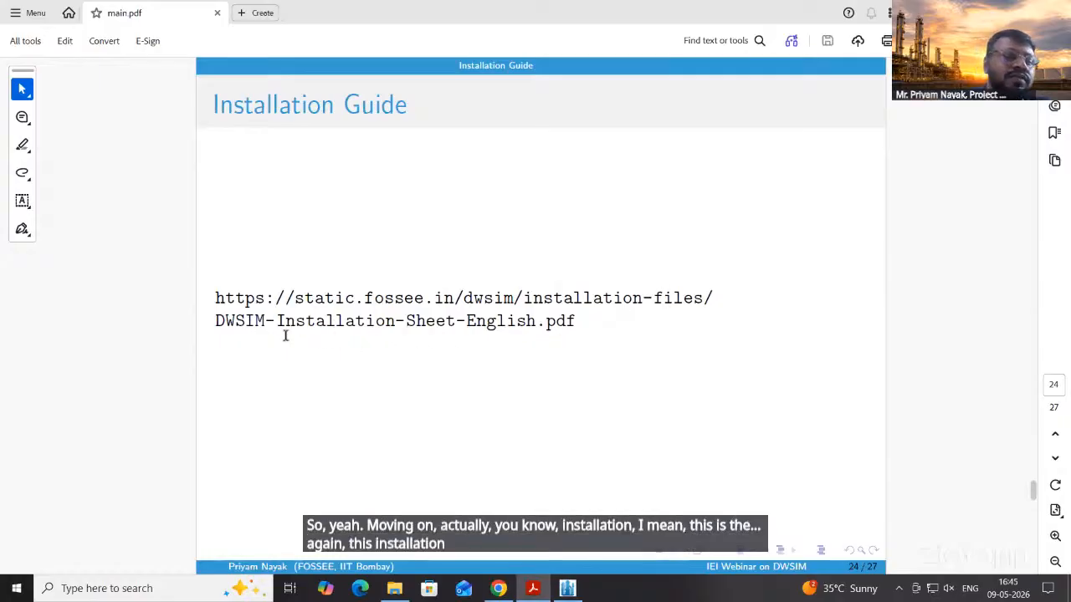
Switch to Chrome and open the step-by-step DWSIM installation manual from the Downloads page of the DWSIM FOSSEE website
{"action": "left_click", "coordinate": [497, 588]}
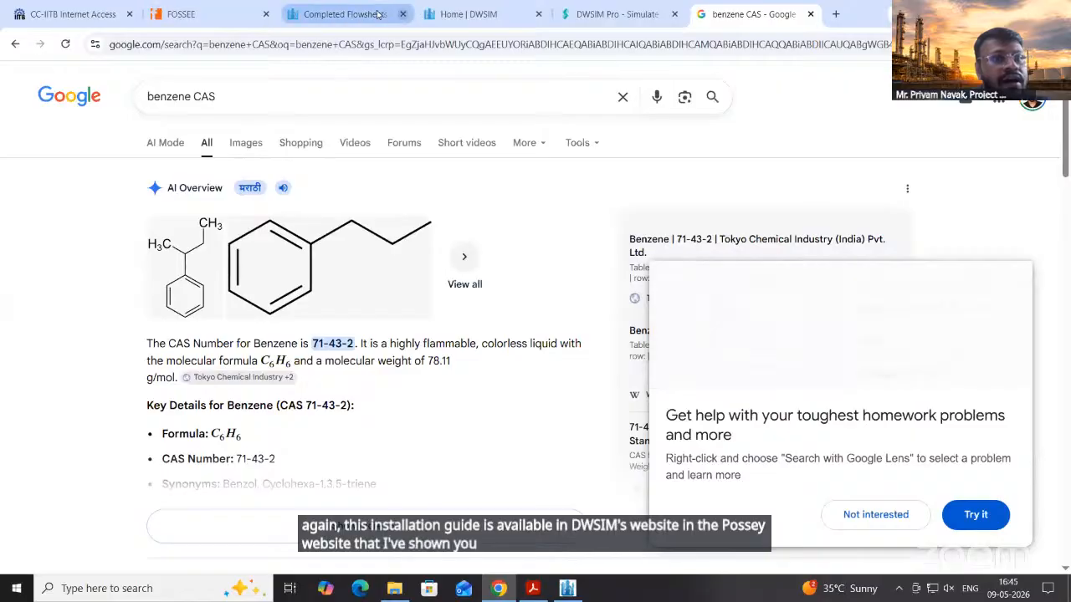
{"action": "left_click", "coordinate": [343, 14]}
{"action": "left_click", "coordinate": [468, 14]}
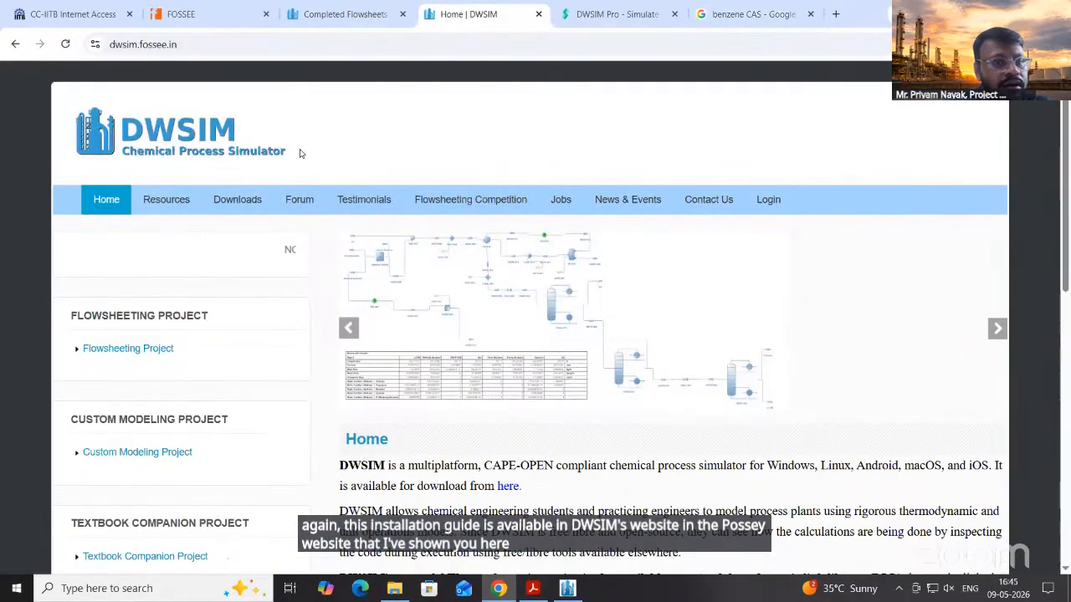
{"action": "left_click", "coordinate": [222, 198]}
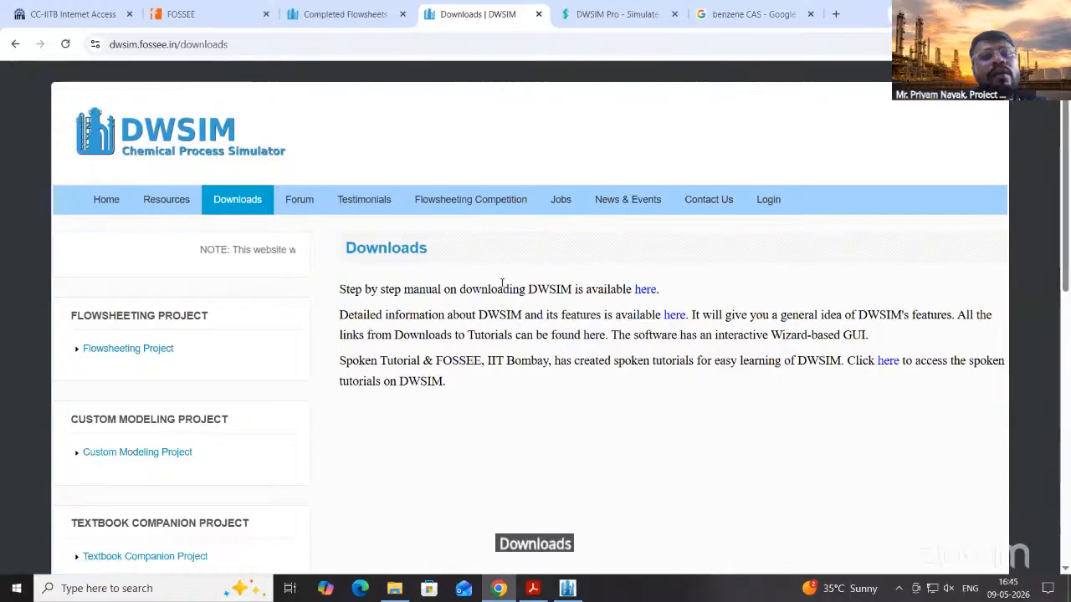
{"action": "left_click", "coordinate": [645, 290]}
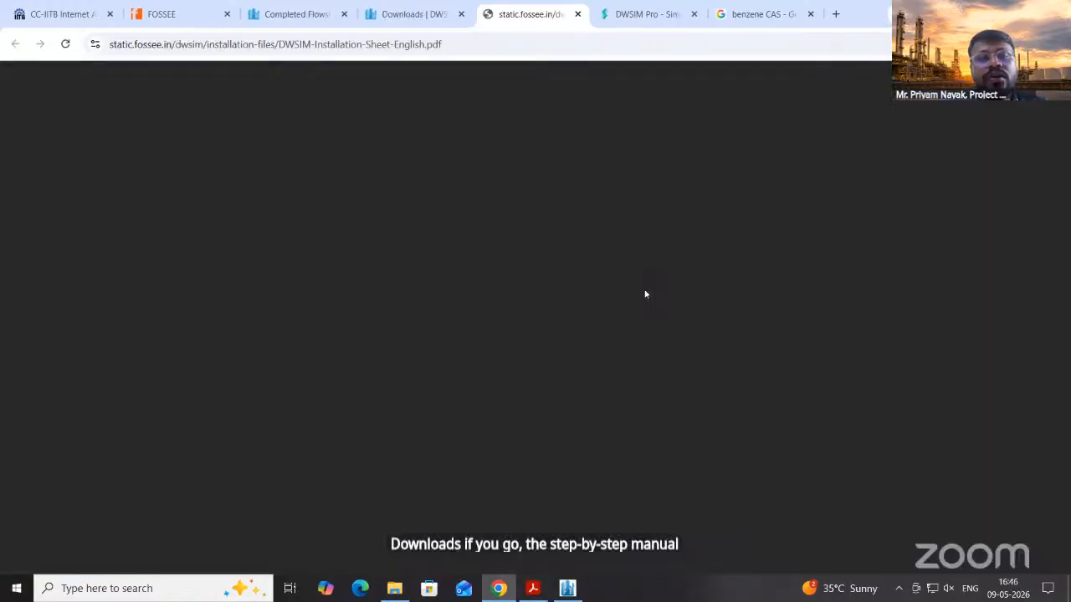
Read through the DWSIM installation procedures for Windows, Linux and macOS in DWSIM-Installation-Sheet-English.pdf
{"action": "scroll", "coordinate": [644, 293], "scroll_direction": "down", "scroll_amount": 3}
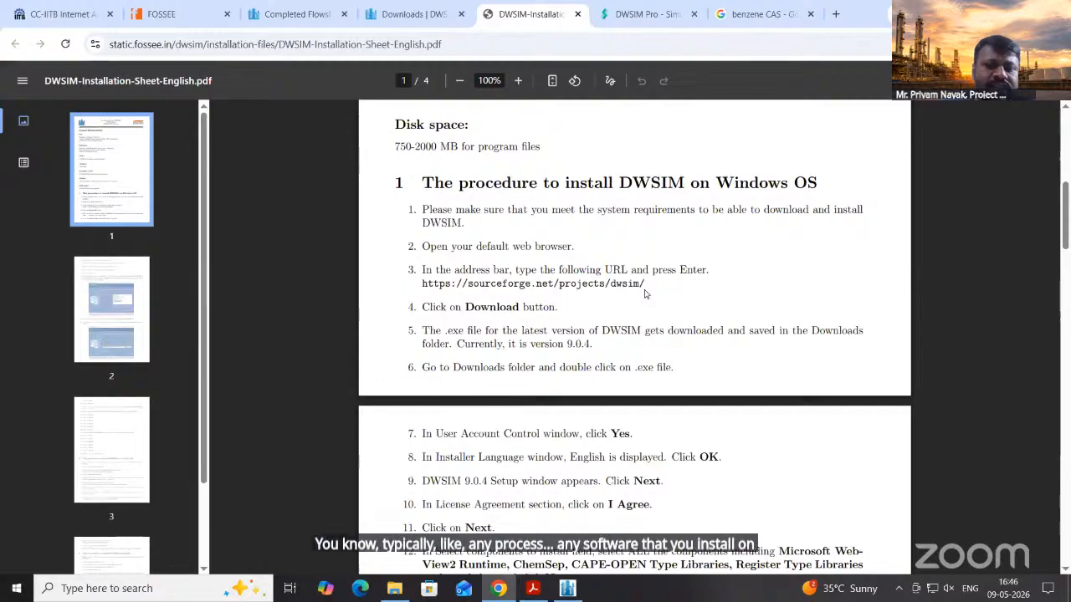
{"action": "scroll", "coordinate": [657, 310], "scroll_direction": "down", "scroll_amount": 2}
{"action": "scroll", "coordinate": [657, 320], "scroll_direction": "down", "scroll_amount": 15}
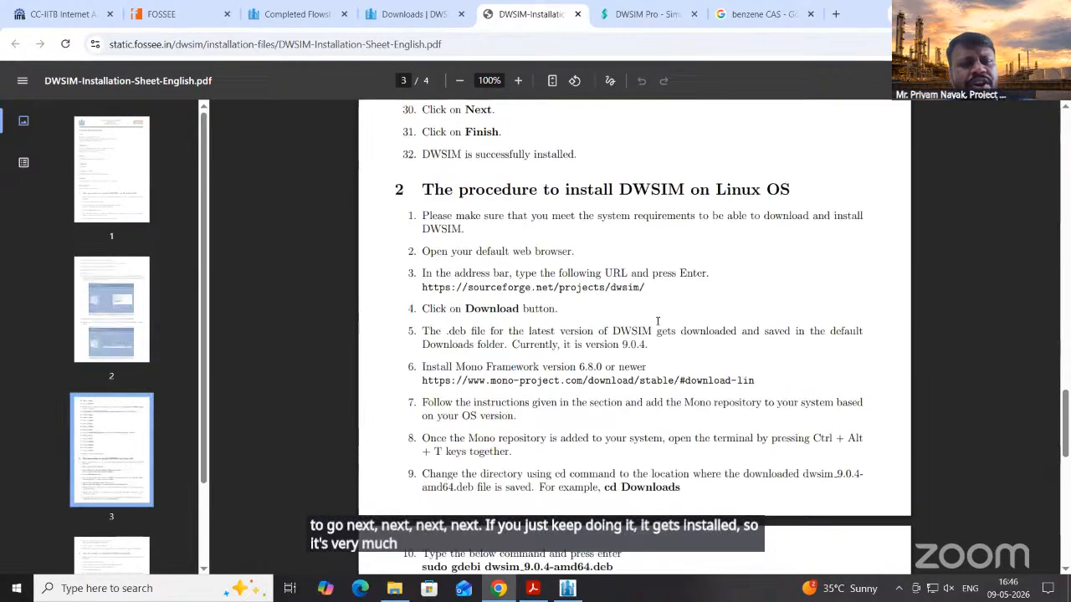
{"action": "scroll", "coordinate": [681, 377], "scroll_direction": "down", "scroll_amount": 1}
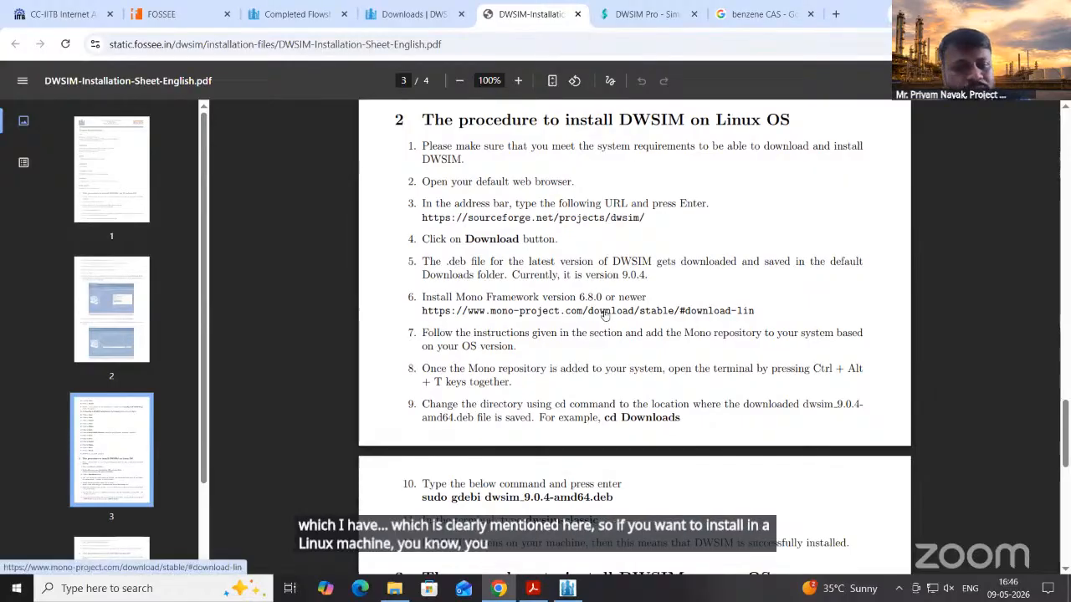
{"action": "scroll", "coordinate": [606, 346], "scroll_direction": "down", "scroll_amount": 2}
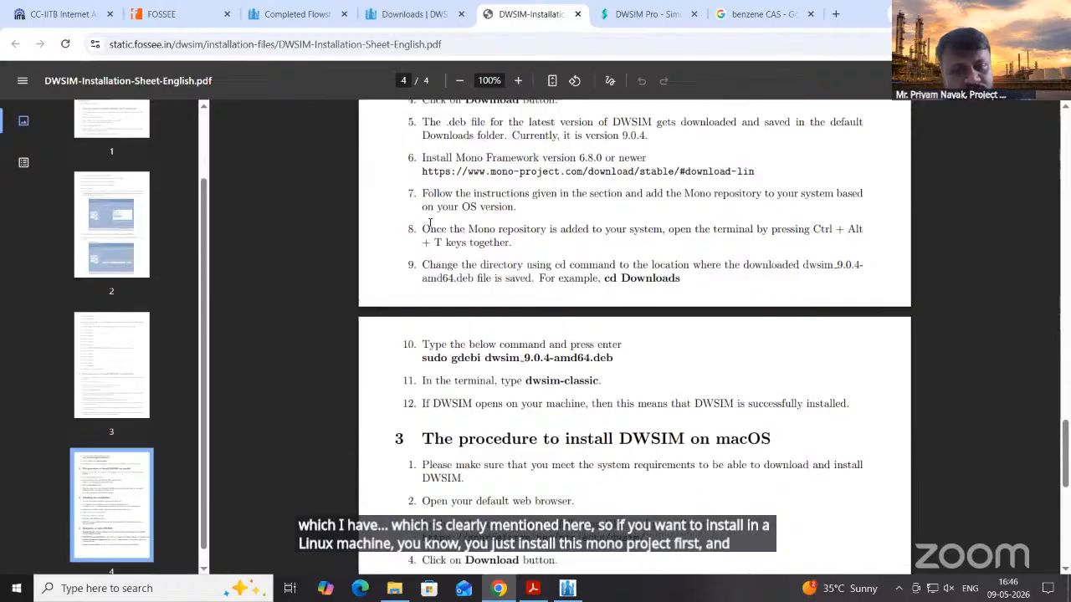
{"action": "scroll", "coordinate": [520, 193], "scroll_direction": "down", "scroll_amount": 2}
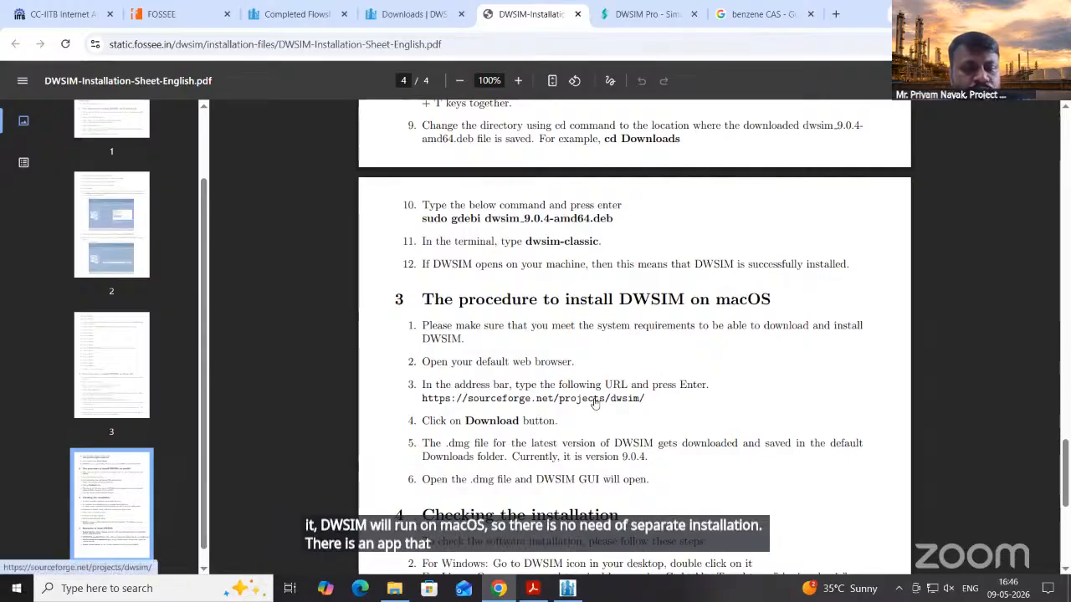
Open the sourceforge.net/projects/dwsim link from the macOS procedure and examine the project's summary and download options
{"action": "left_click", "coordinate": [490, 401]}
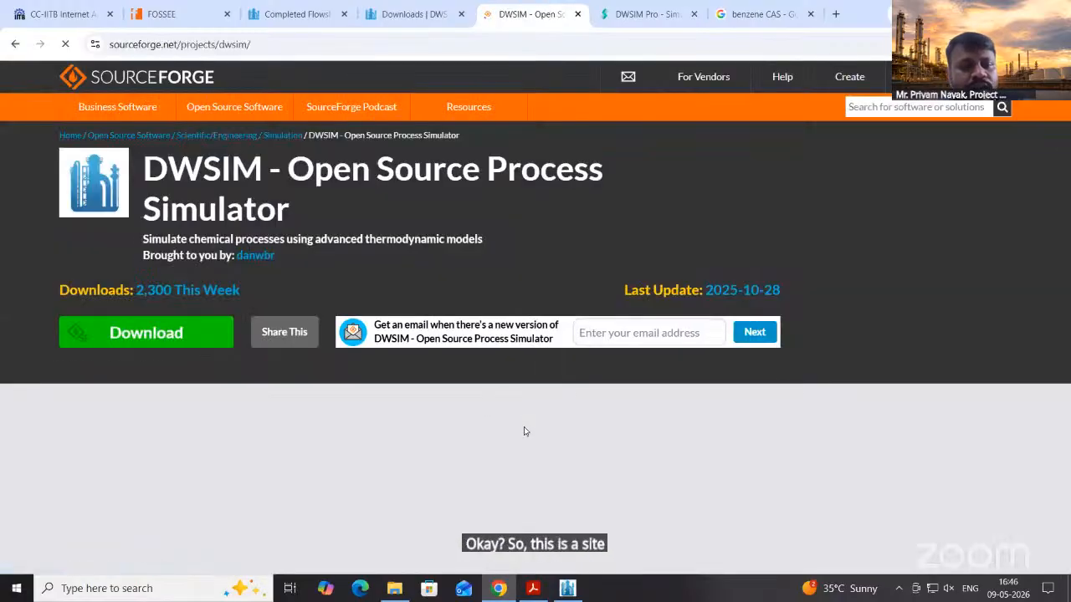
{"action": "scroll", "coordinate": [181, 368], "scroll_direction": "down", "scroll_amount": 3}
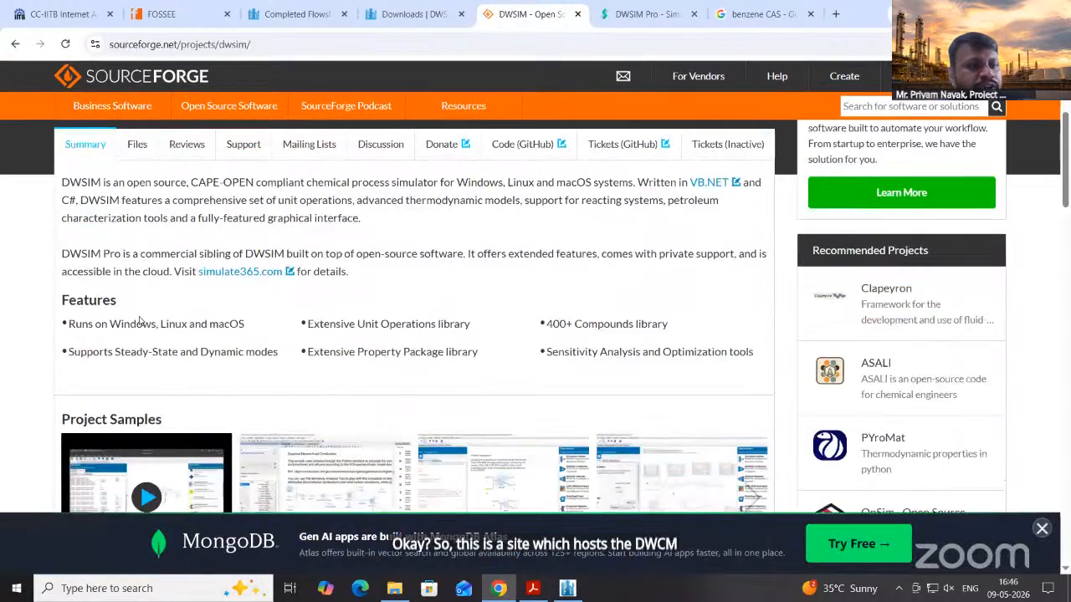
{"action": "scroll", "coordinate": [117, 334], "scroll_direction": "up", "scroll_amount": 3}
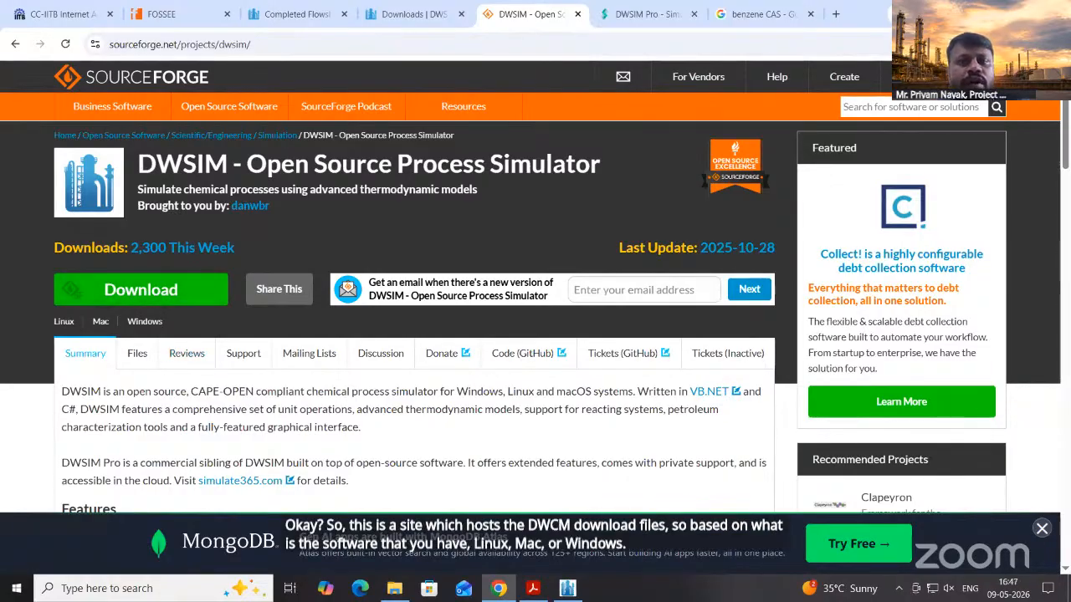
Switch back to the main.pdf slides in Acrobat and advance to the Table of Contents slide on page 25
{"action": "key", "text": "alt+Tab"}
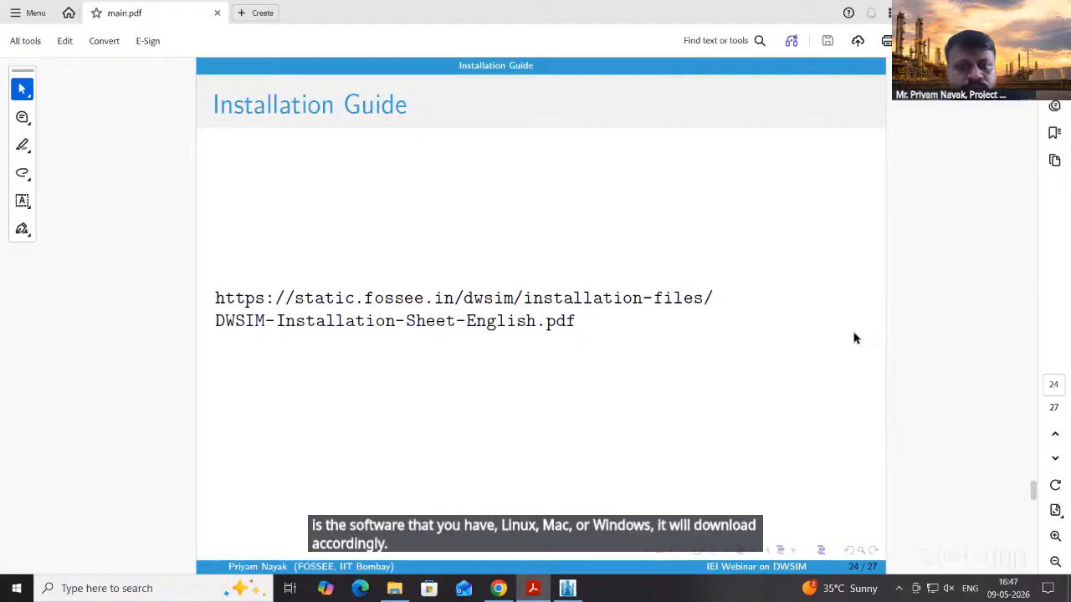
{"action": "scroll", "coordinate": [835, 338], "scroll_direction": "down", "scroll_amount": 2}
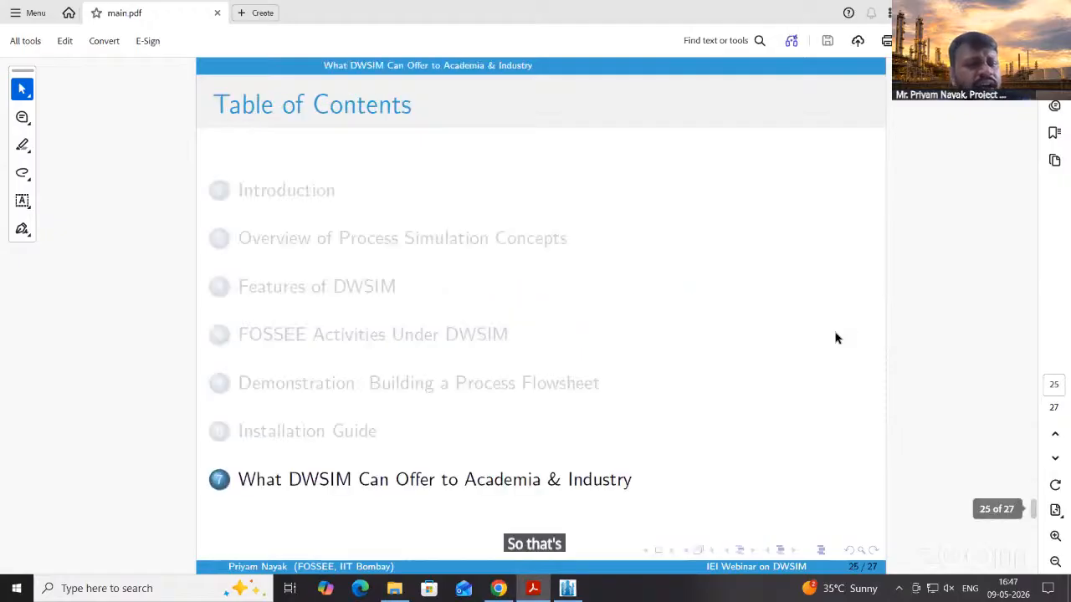